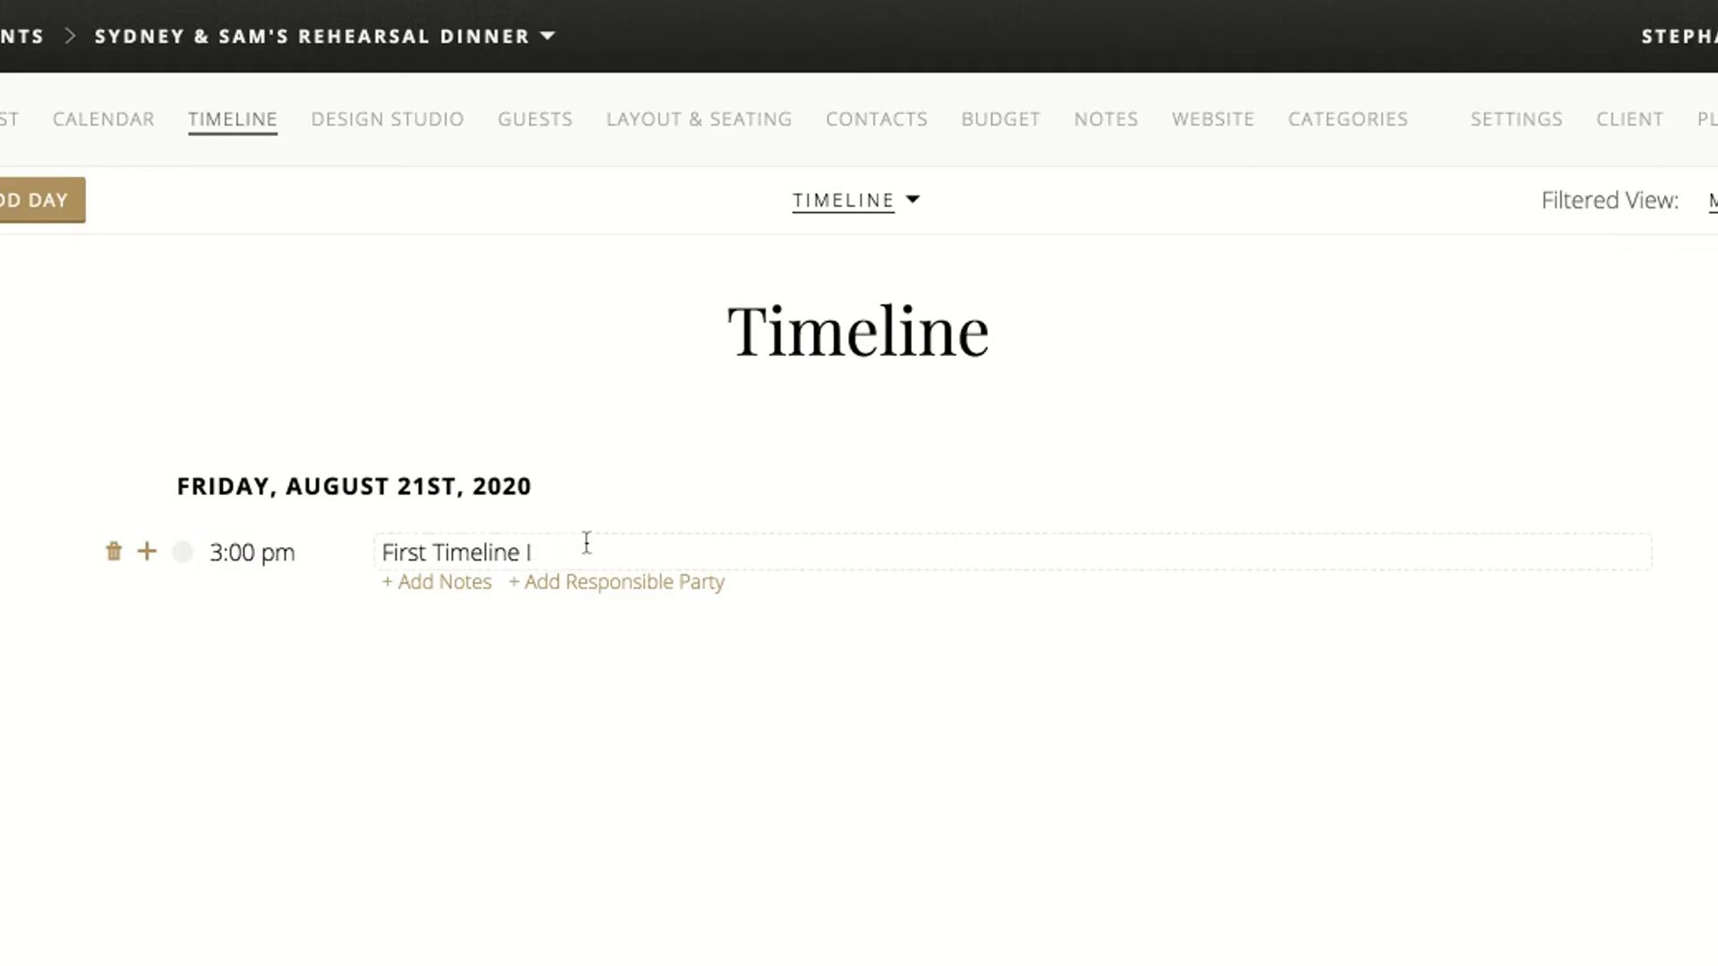
pyautogui.press('BackSpace')
pyautogui.press('BackSpace')
pyautogui.press('BackSpace')
pyautogui.press('BackSpace')
pyautogui.press('BackSpace')
# Rename the 3:00 pm timeline item as "Ceremony"
pyautogui.write('Ceremon')
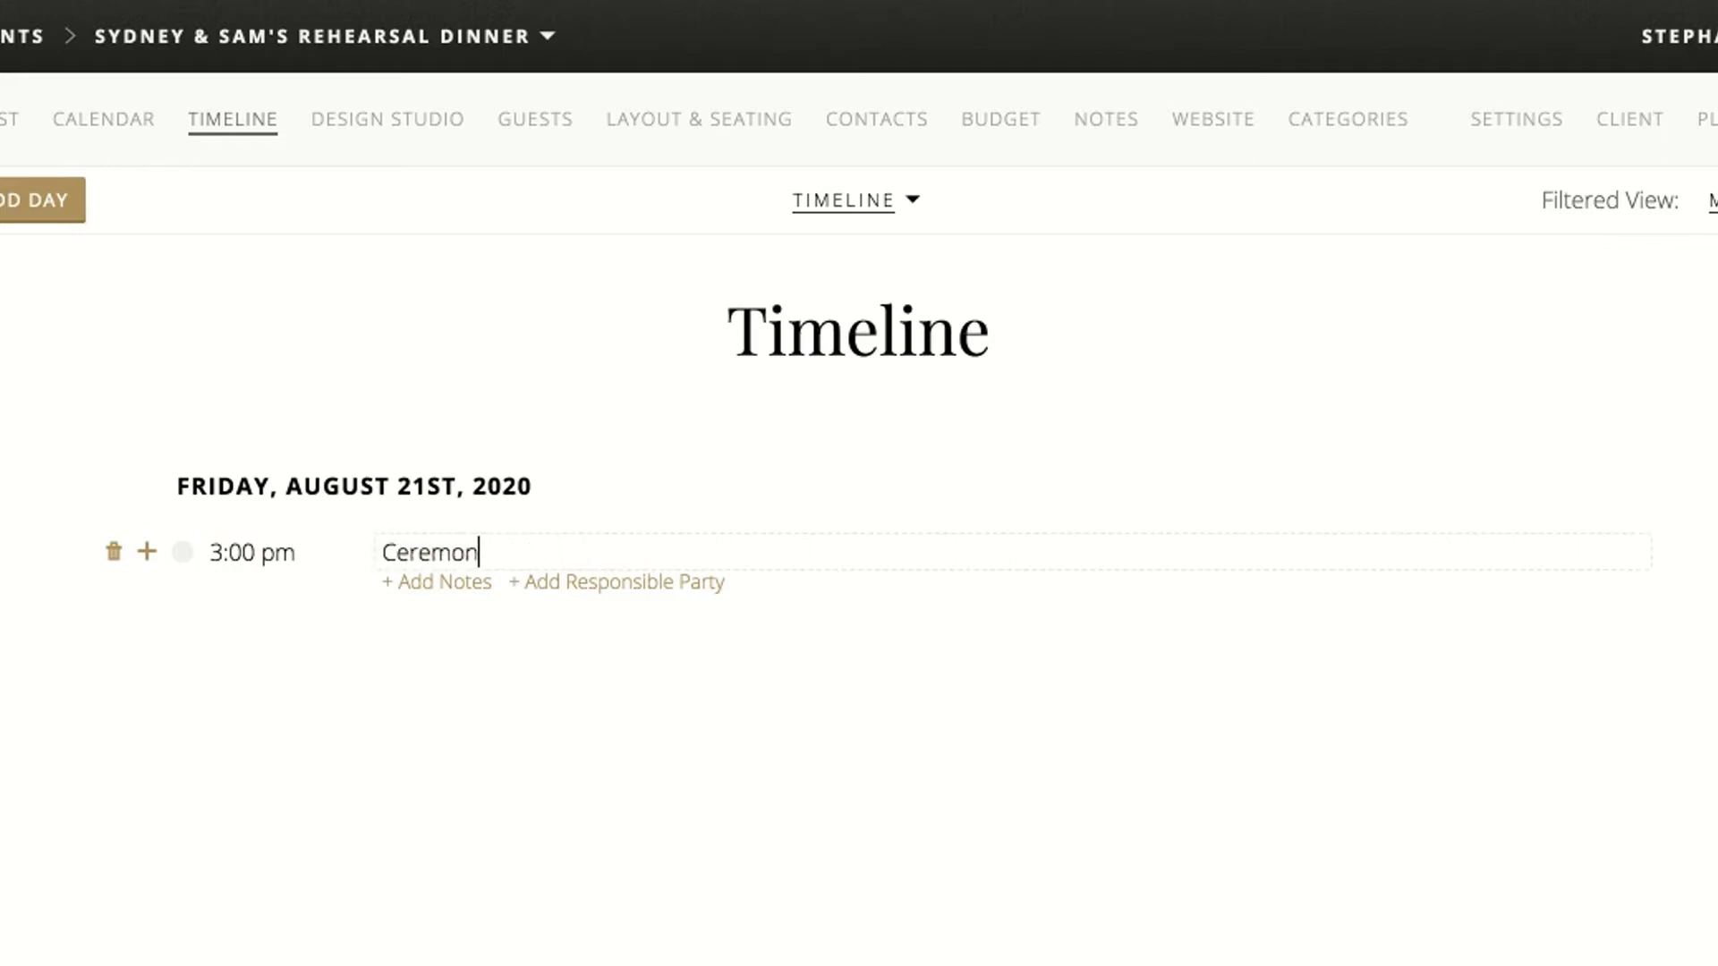
pyautogui.click(59, 706)
# Add a 1:00 pm timeline item titled "Start of Beaver Creek Chapel Time Slot"
pyautogui.click(148, 553)
pyautogui.write('1pm')
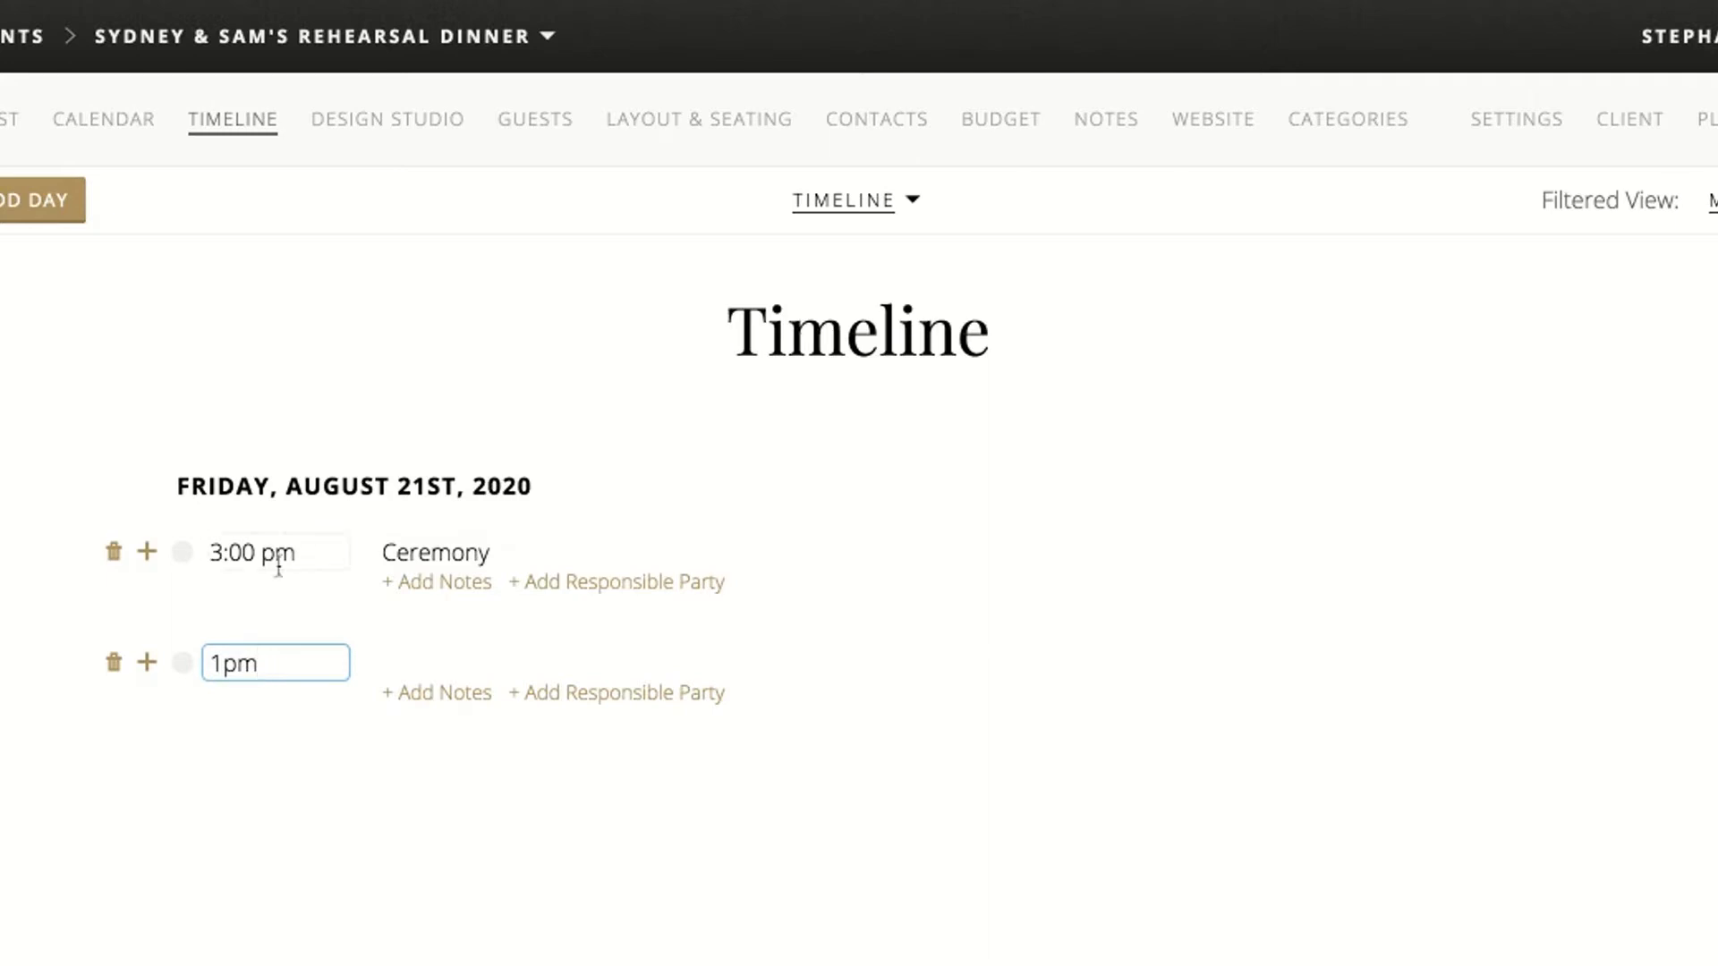
pyautogui.press('Tab')
pyautogui.write('St')
pyautogui.write('ary d')
pyautogui.press('BackSpace')
pyautogui.press('BackSpace')
pyautogui.press('BackSpace')
pyautogui.write('t of Beaver Cree')
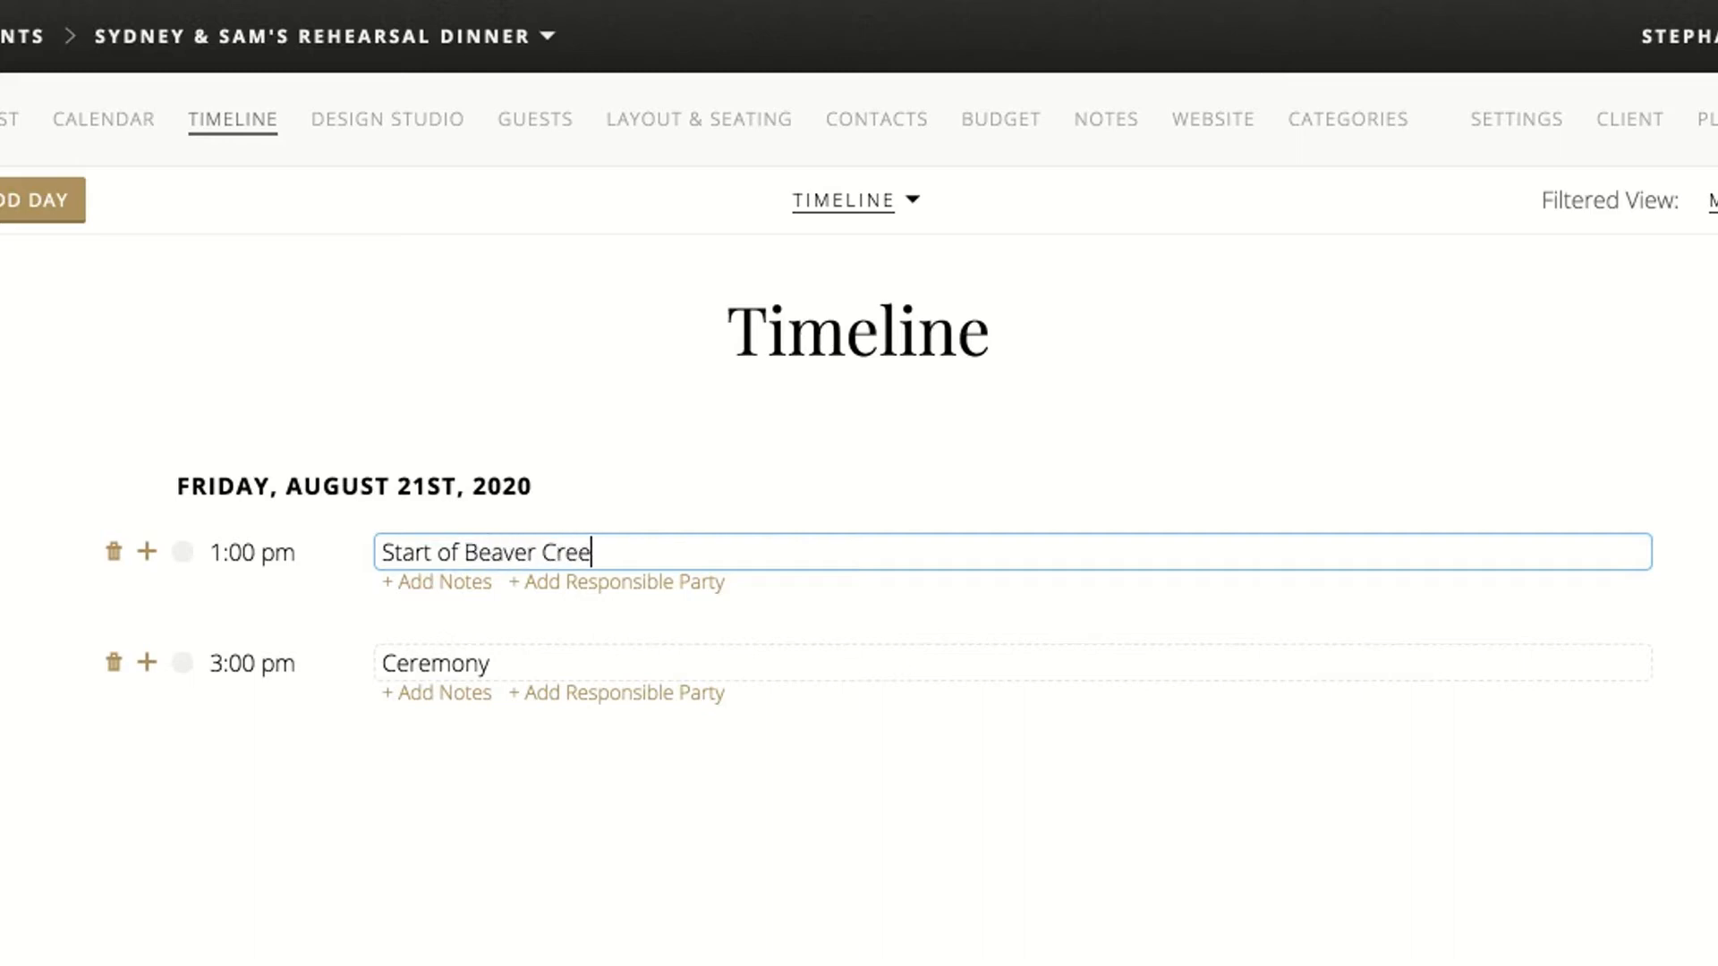
pyautogui.write('k Chapel Time Slot')
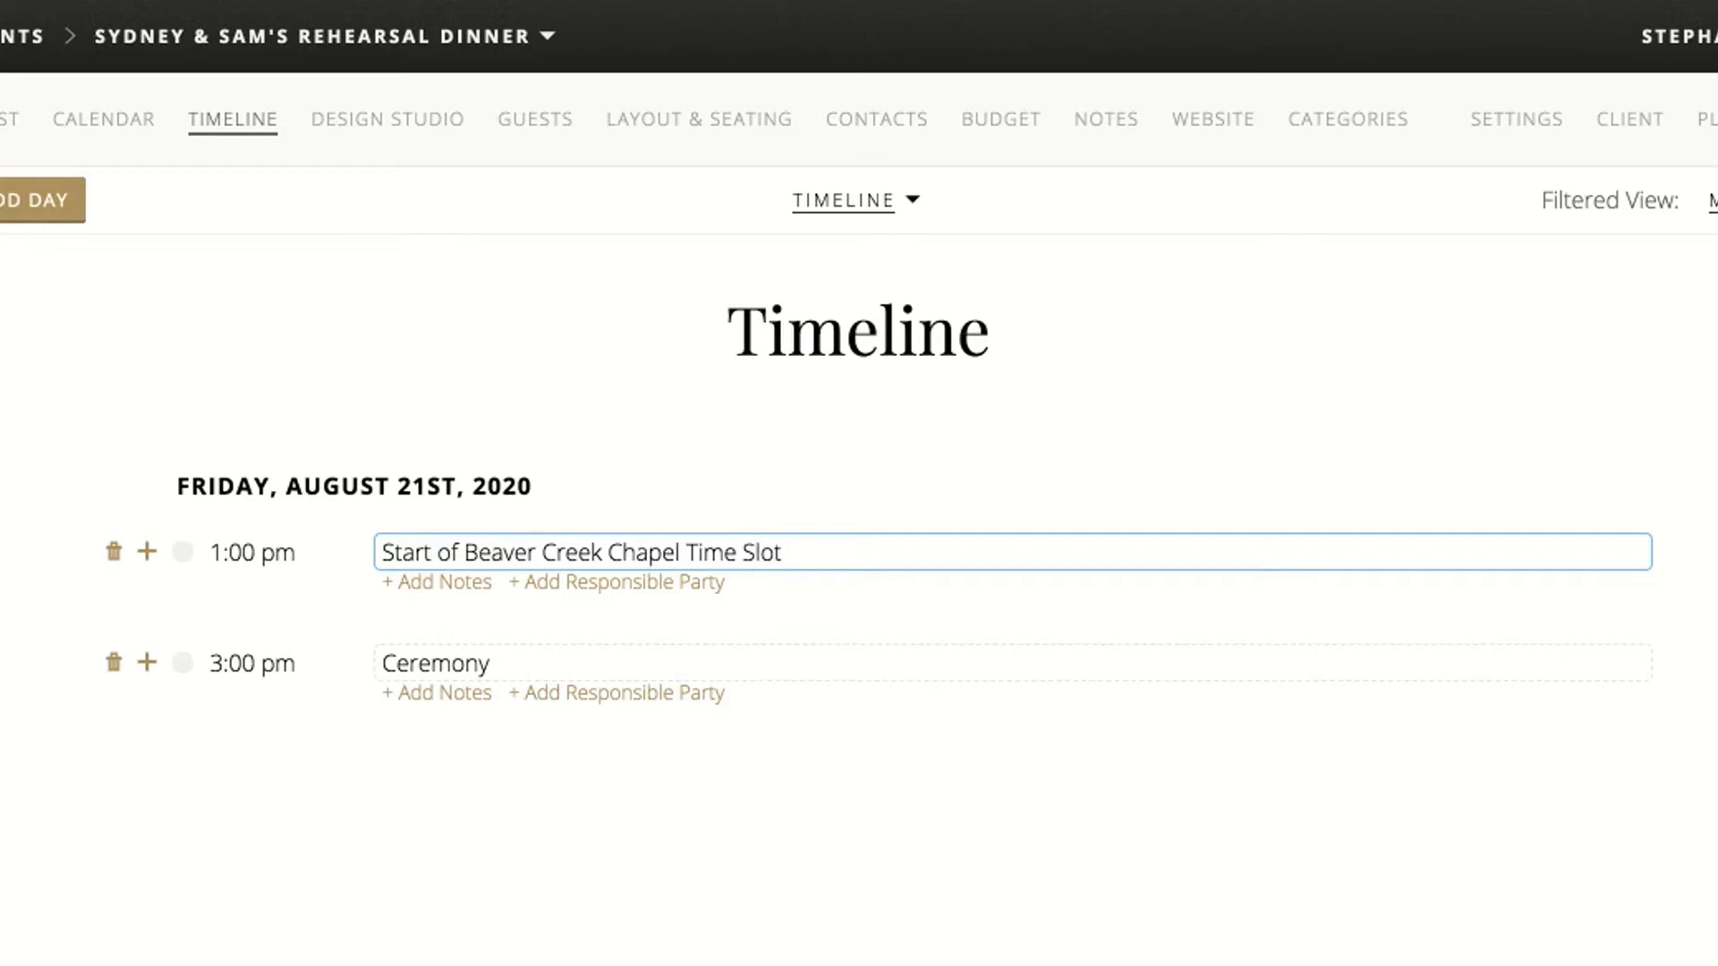
# Add a 4:00 pm timeline item titled "End of Beaver Creek Chapel Time Slot"
pyautogui.click(147, 666)
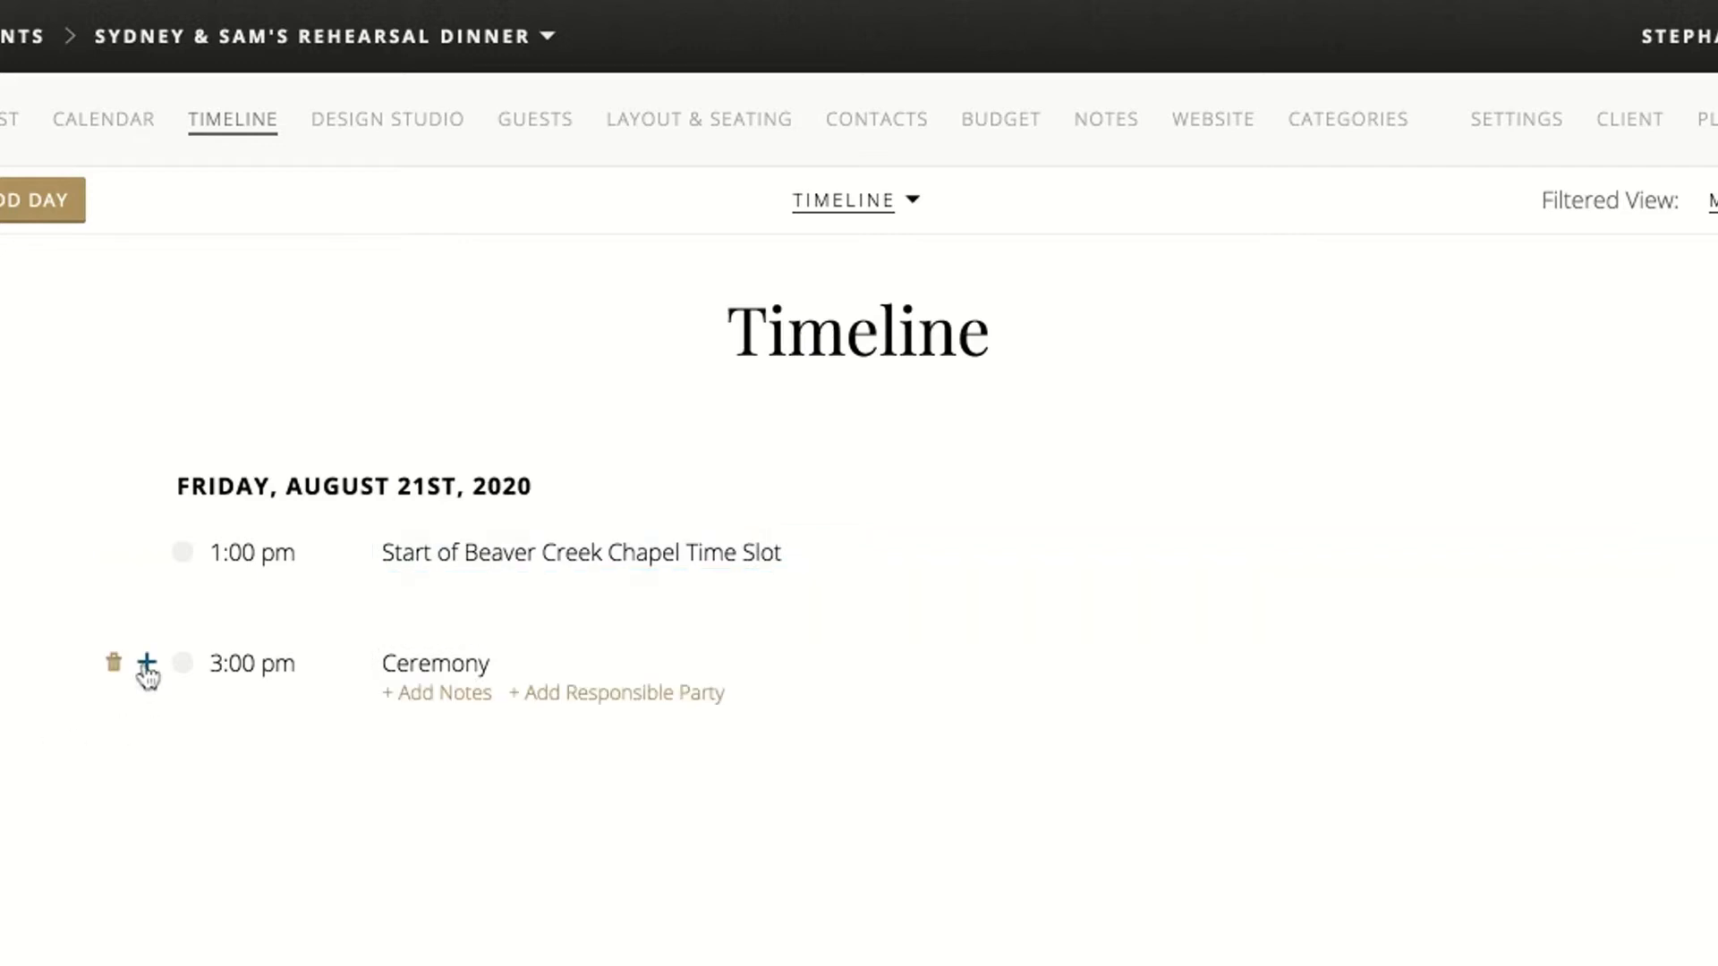
pyautogui.click(147, 664)
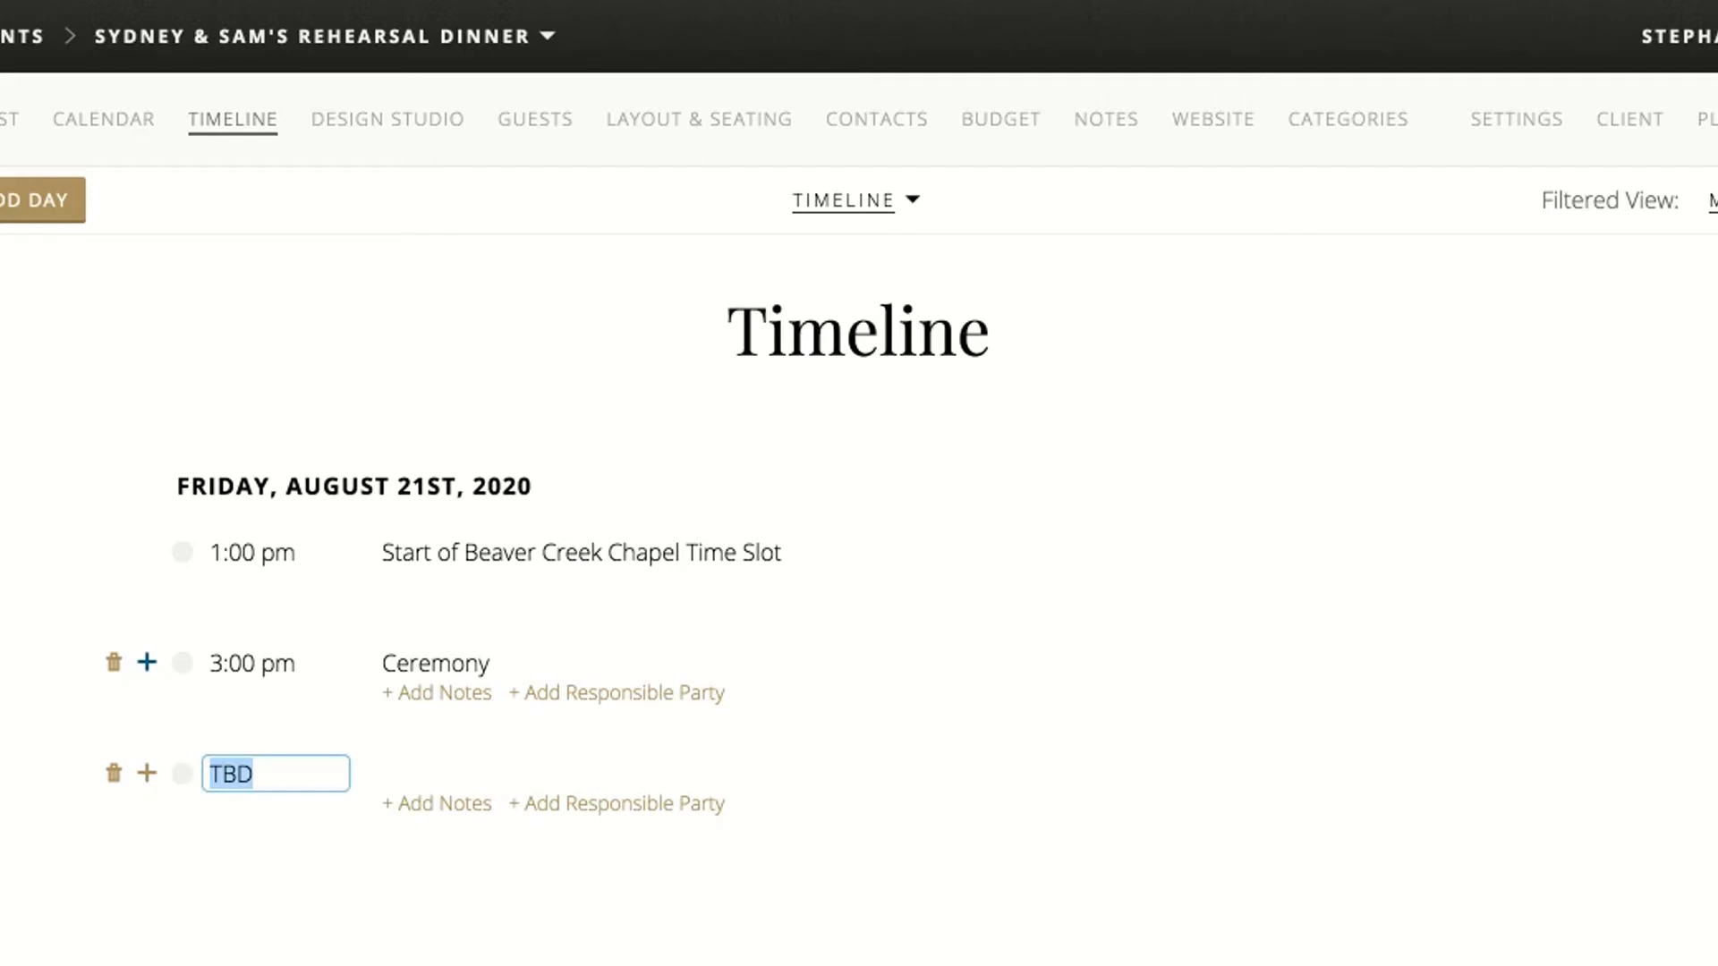
pyautogui.write('4pm')
pyautogui.click(501, 775)
pyautogui.write('End of Beaver Creek ')
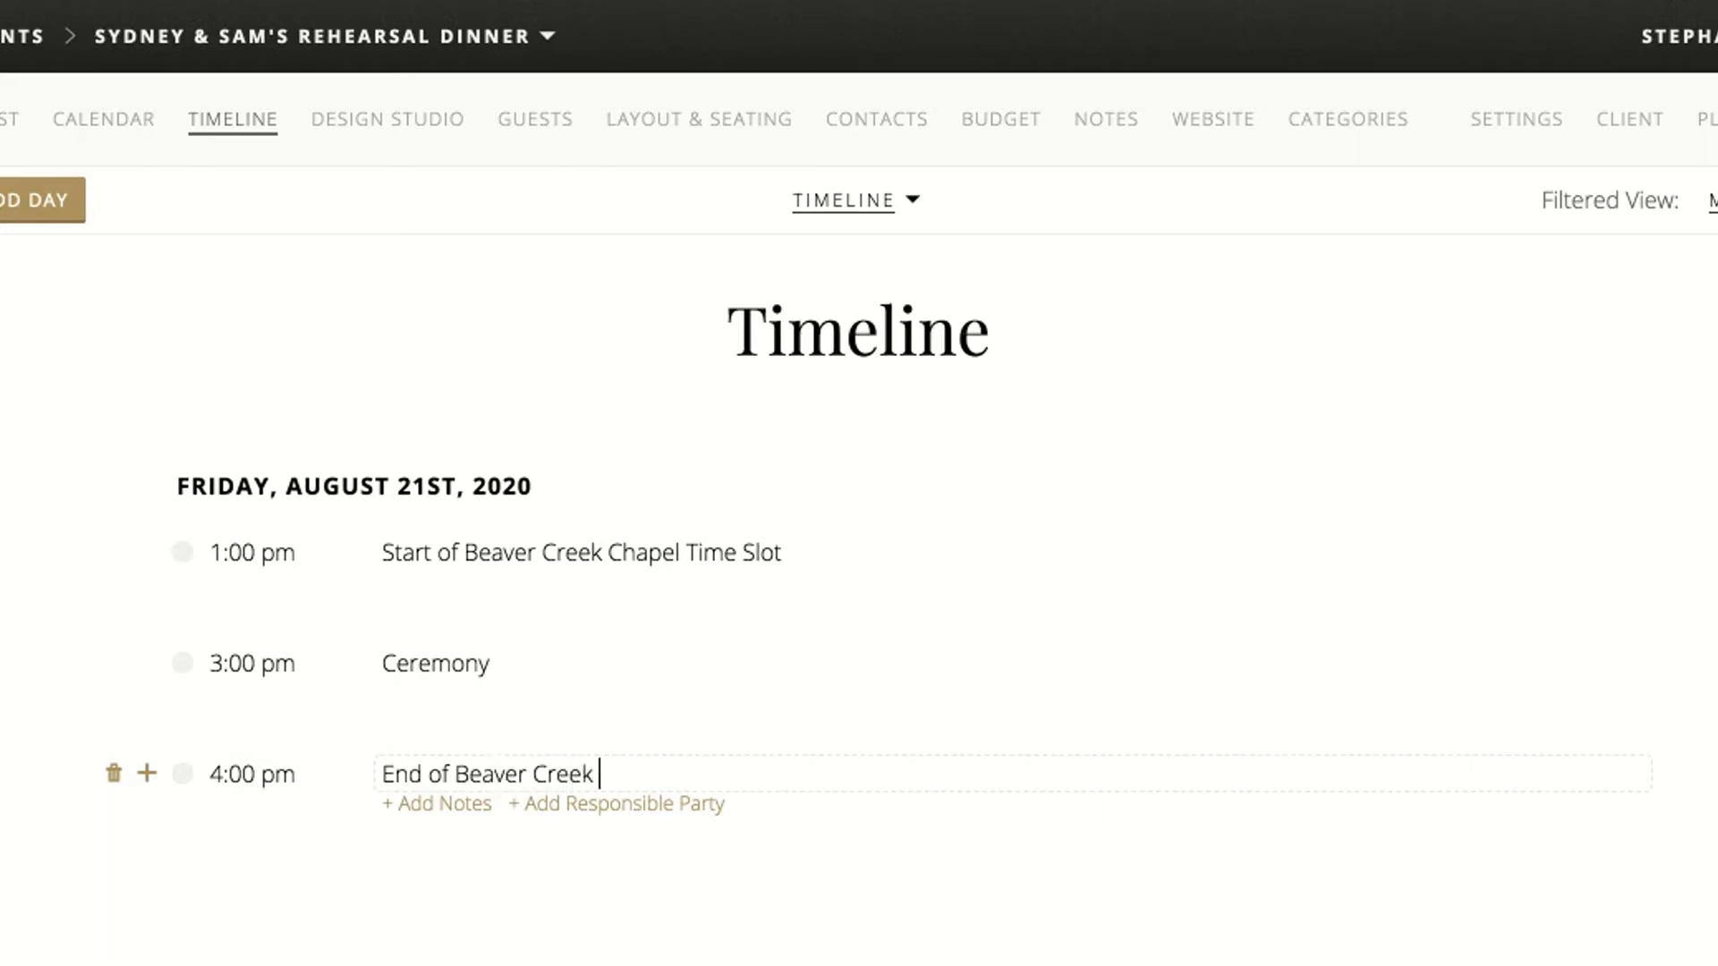
pyautogui.write('Chapel Time Slot')
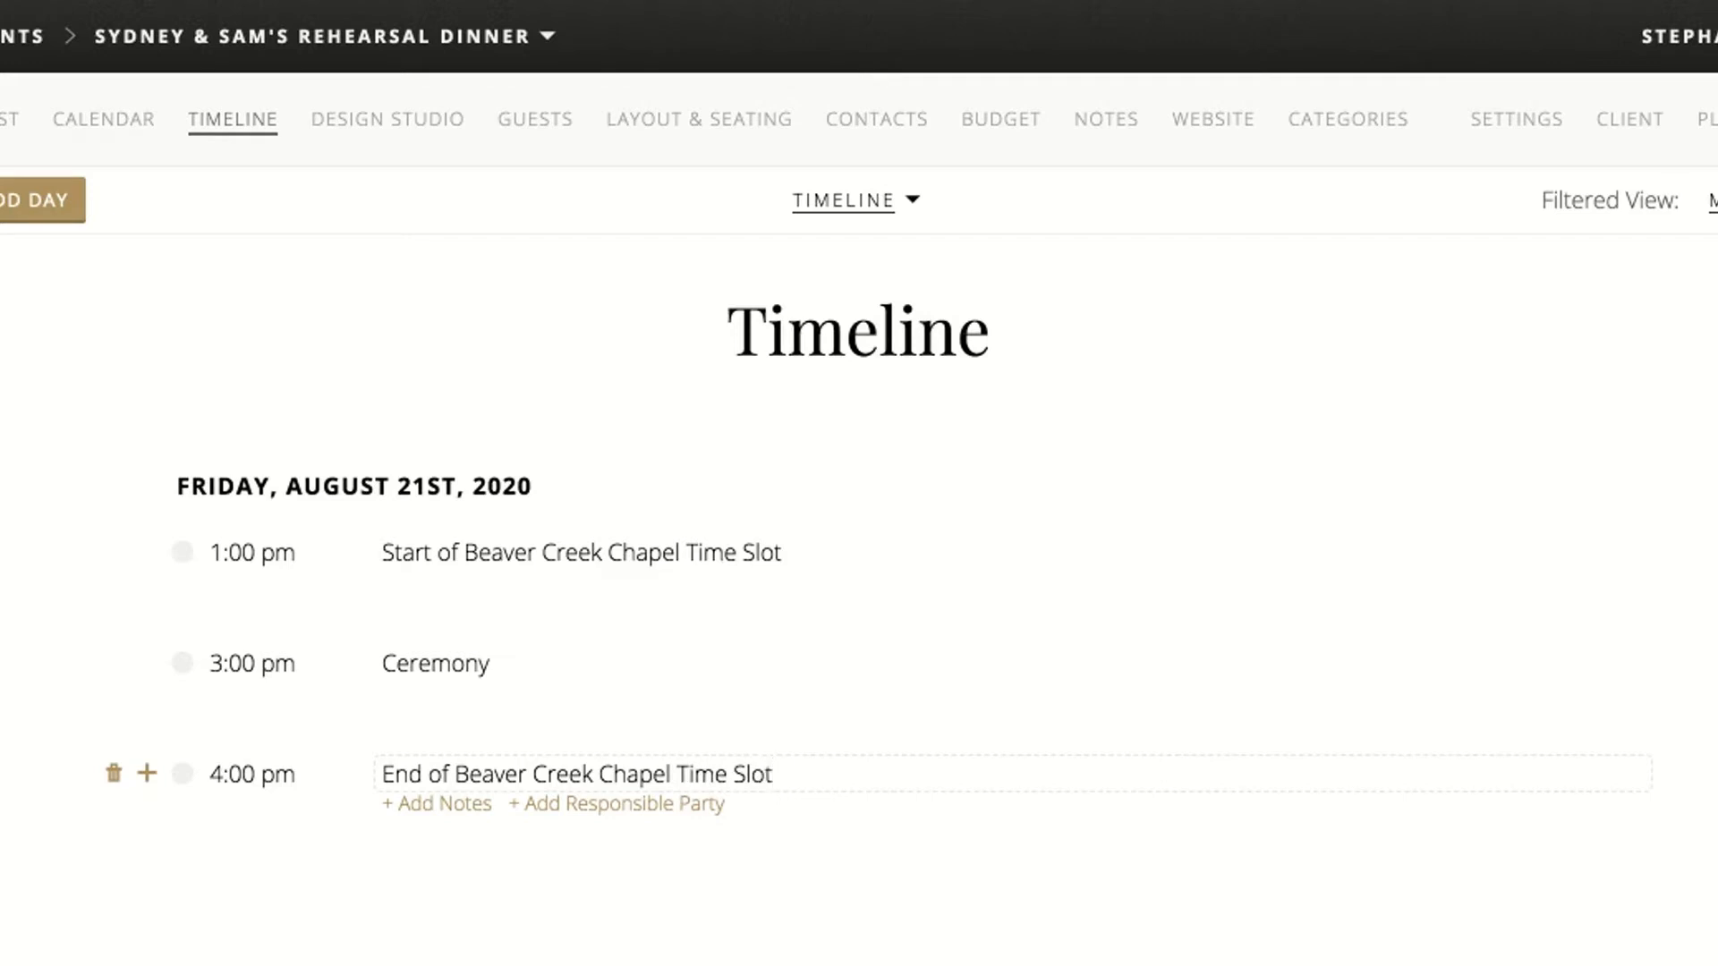
pyautogui.click(49, 846)
# Add a 2:30 pm timeline item reading "Wedding Party is out of site, waiting in the ceremony staging area"
pyautogui.click(147, 552)
pyautogui.write('2:30 pm')
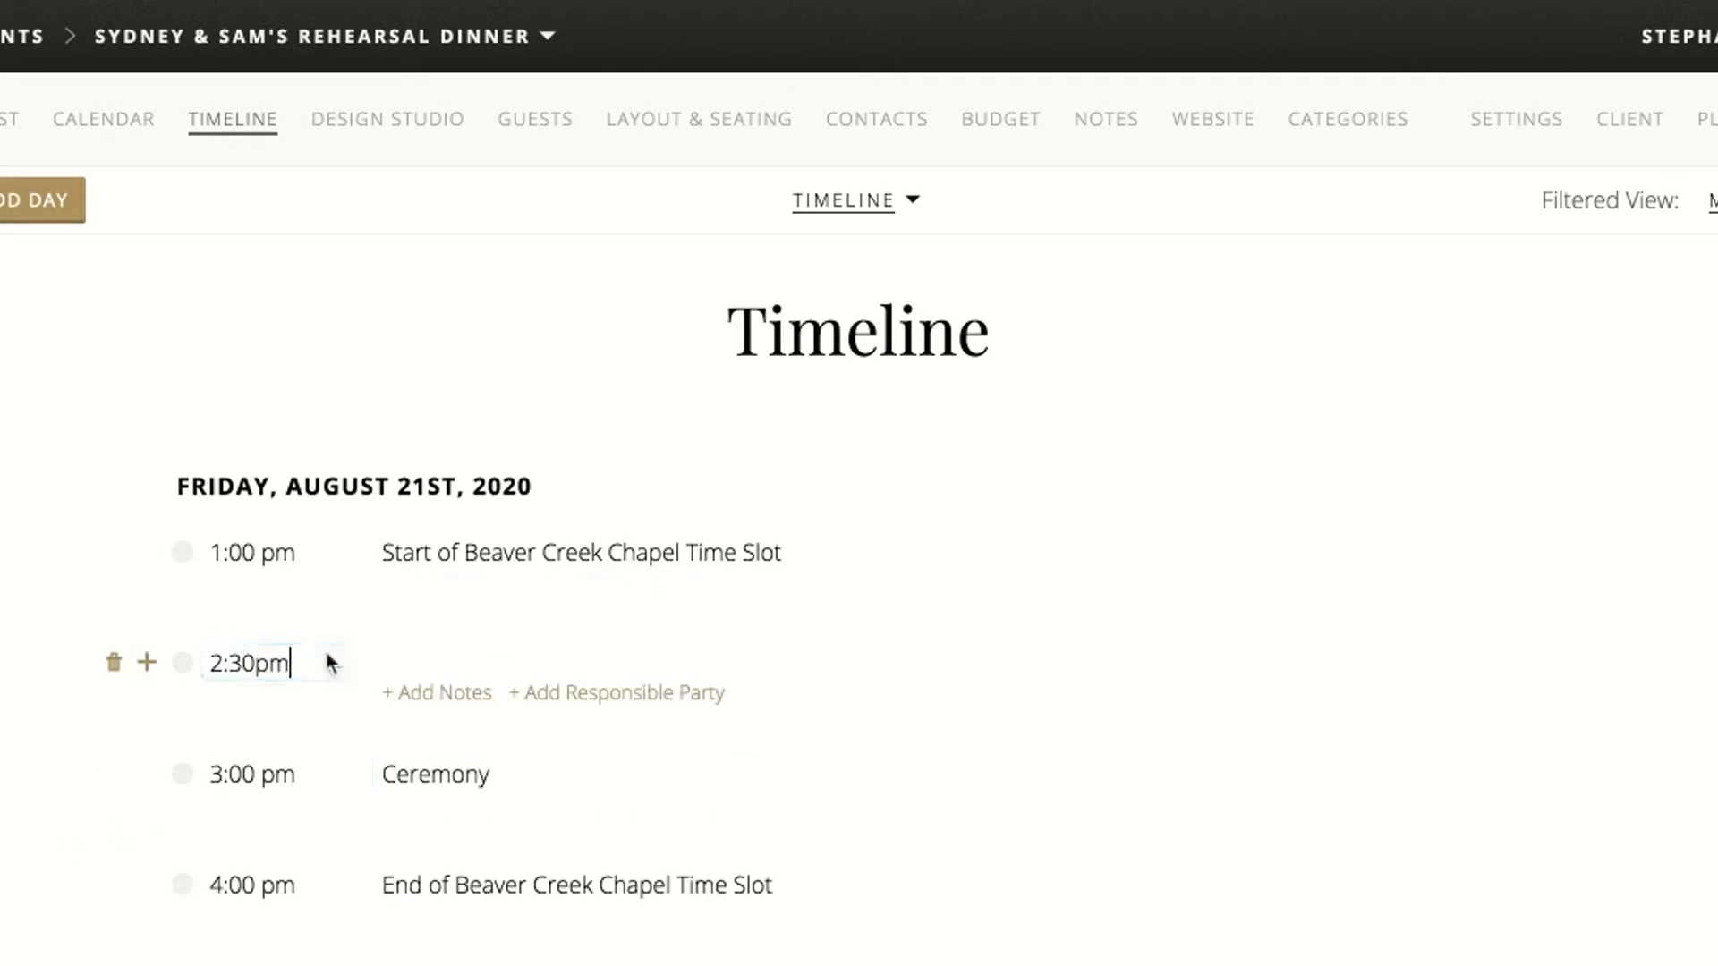
pyautogui.click(467, 662)
pyautogui.write('Wedding Party is')
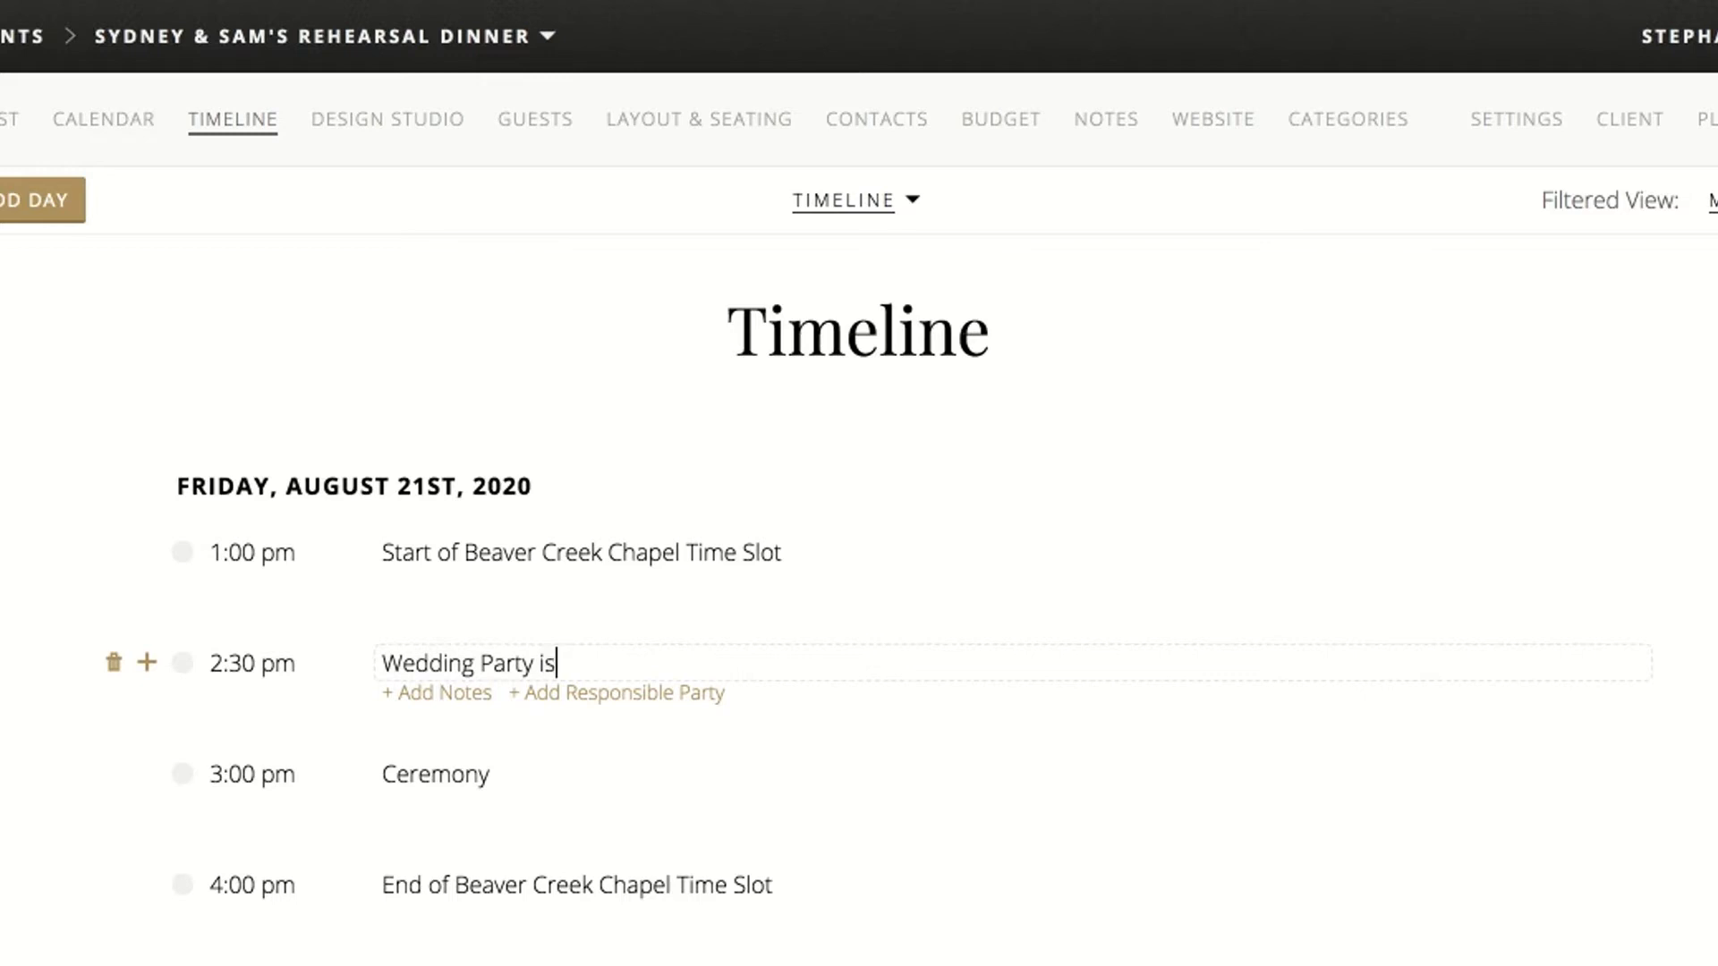
pyautogui.write(' out of site, wiatin')
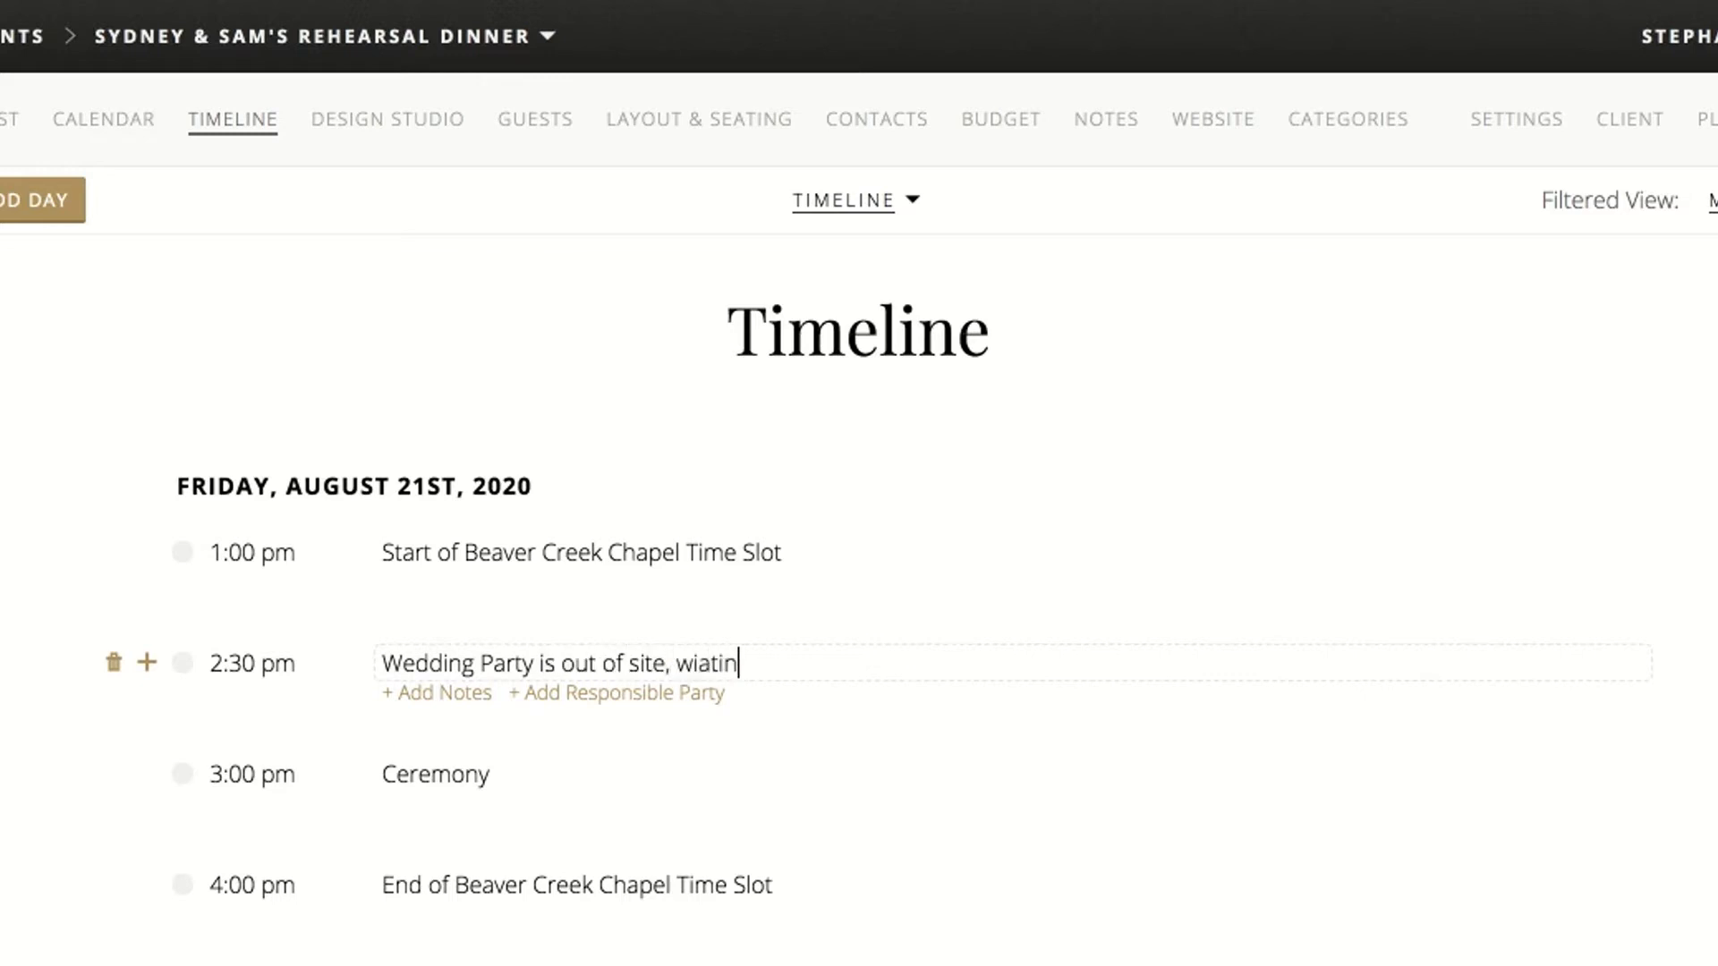
pyautogui.press('BackSpace')
pyautogui.press('BackSpace')
pyautogui.press('BackSpace')
pyautogui.press('BackSpace')
pyautogui.press('BackSpace')
pyautogui.write('aiting in the weddin')
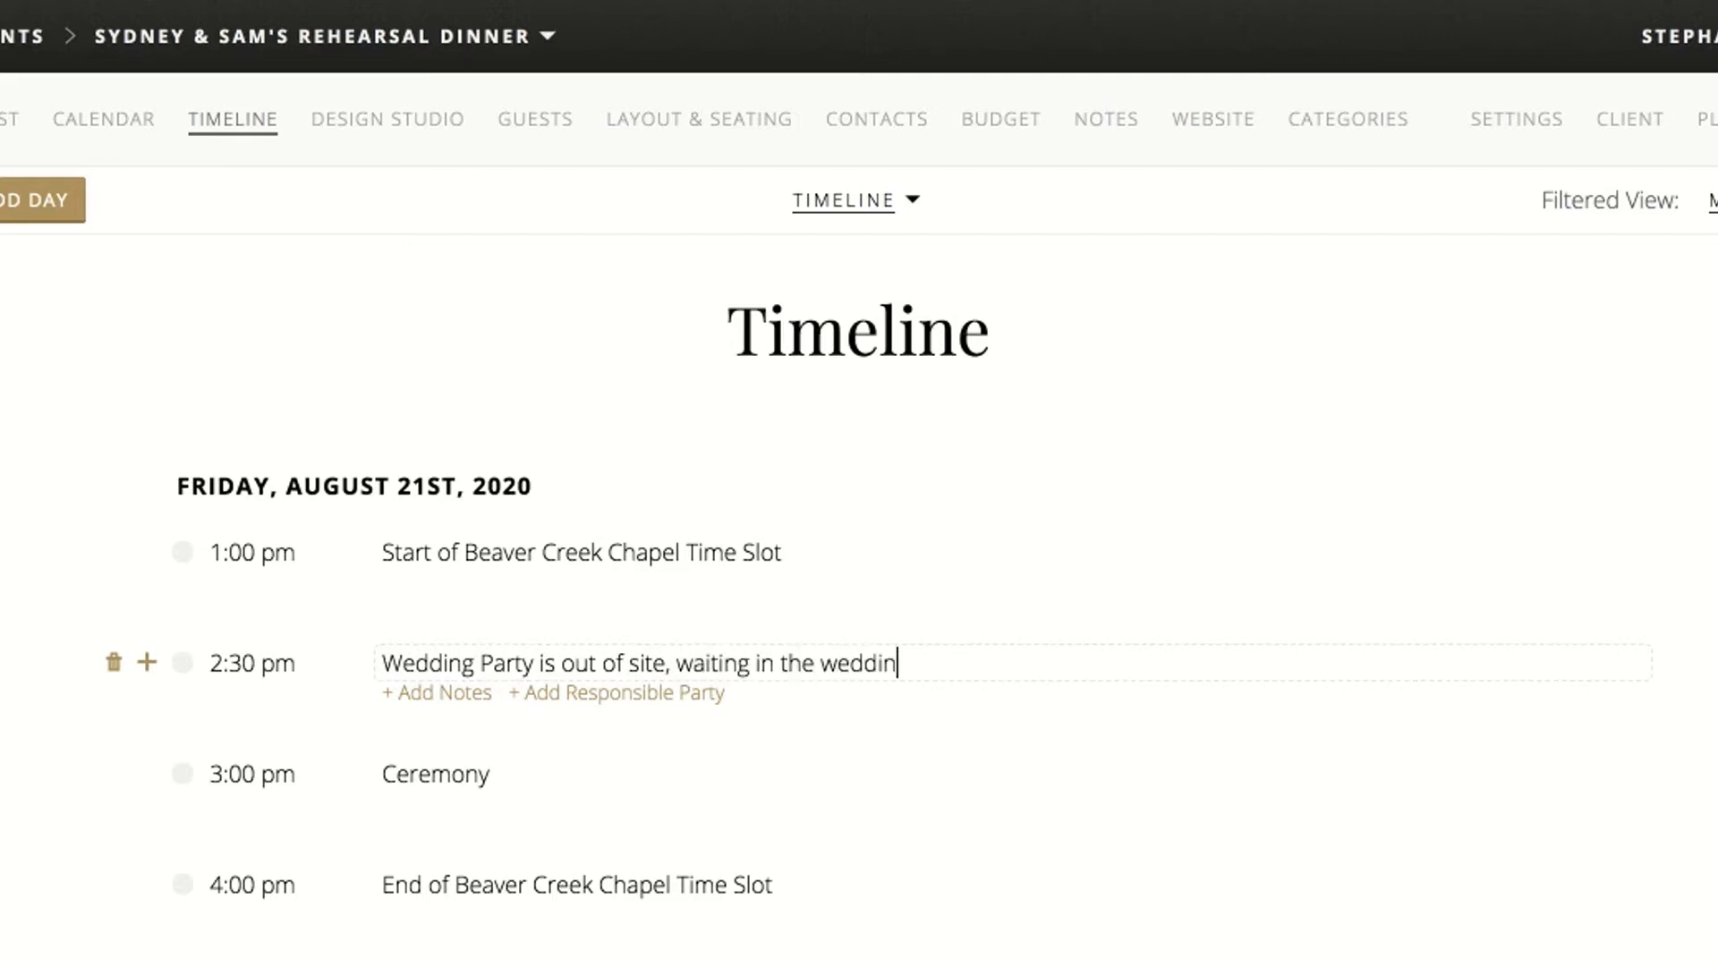
pyautogui.press('BackSpace')
pyautogui.press('BackSpace')
pyautogui.press('BackSpace')
pyautogui.press('BackSpace')
pyautogui.press('BackSpace')
pyautogui.press('BackSpace')
pyautogui.write('ceremony stagin a')
pyautogui.press('BackSpace')
pyautogui.press('BackSpace')
pyautogui.write('g area')
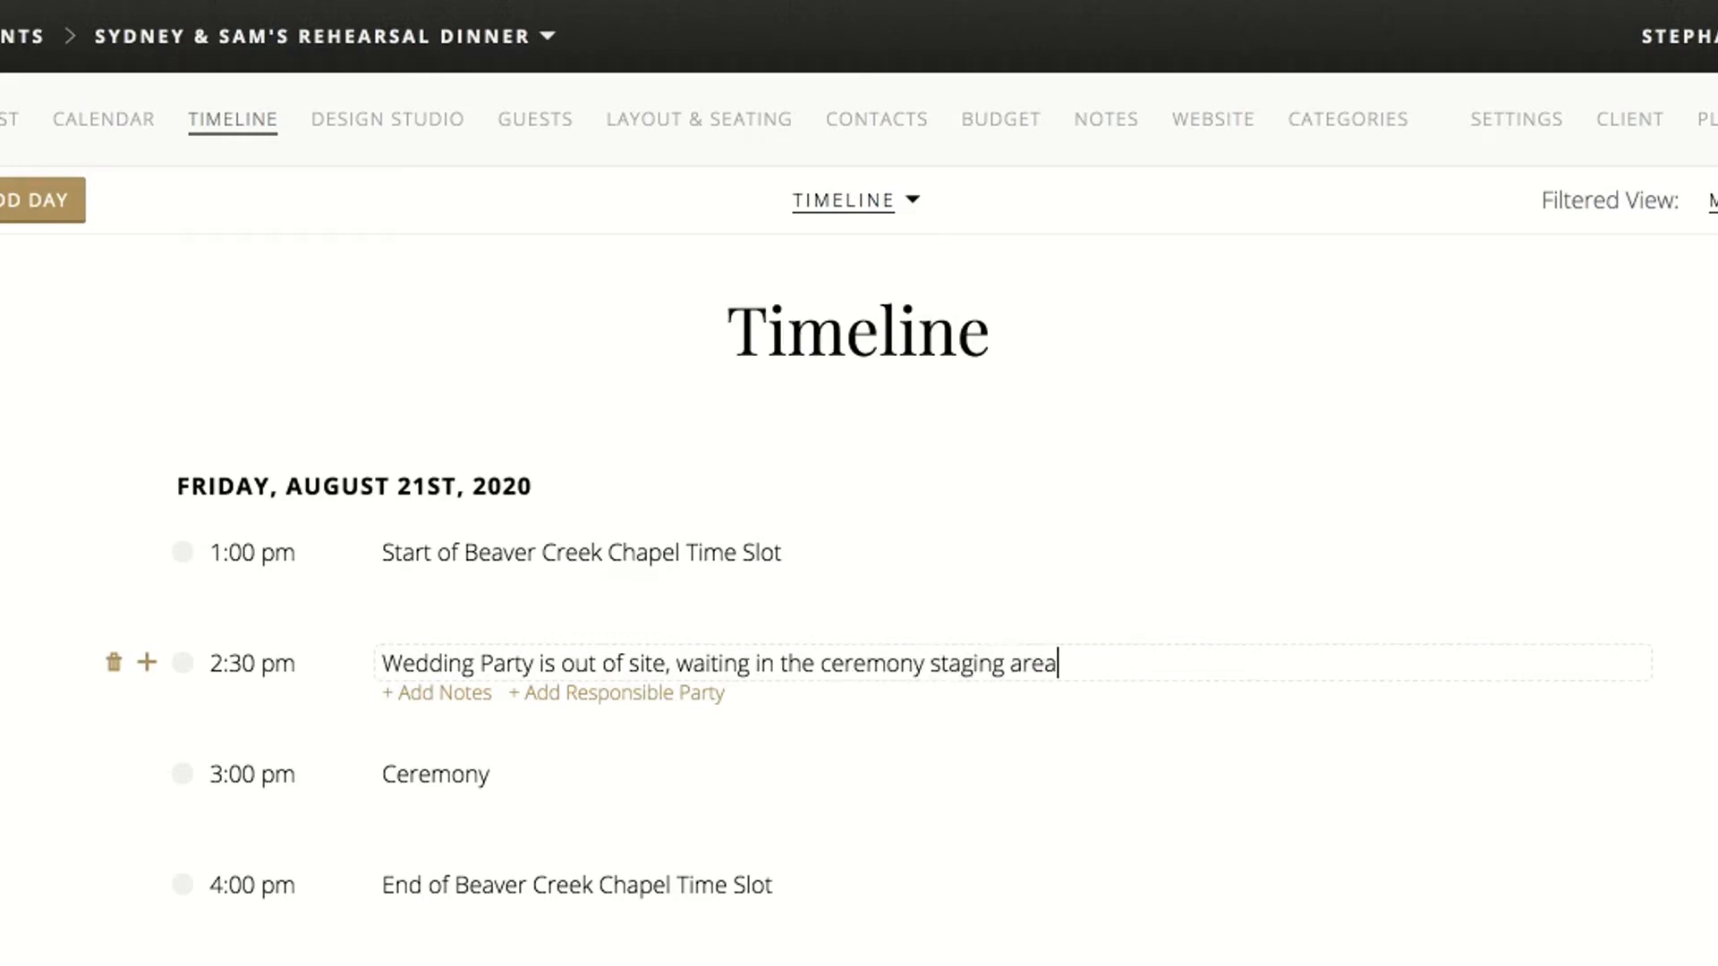
pyautogui.click(57, 621)
# Add a timeline item for 1:15pm-2:15pm titled "Photos of the bride and groom"
pyautogui.moveTo(168, 553)
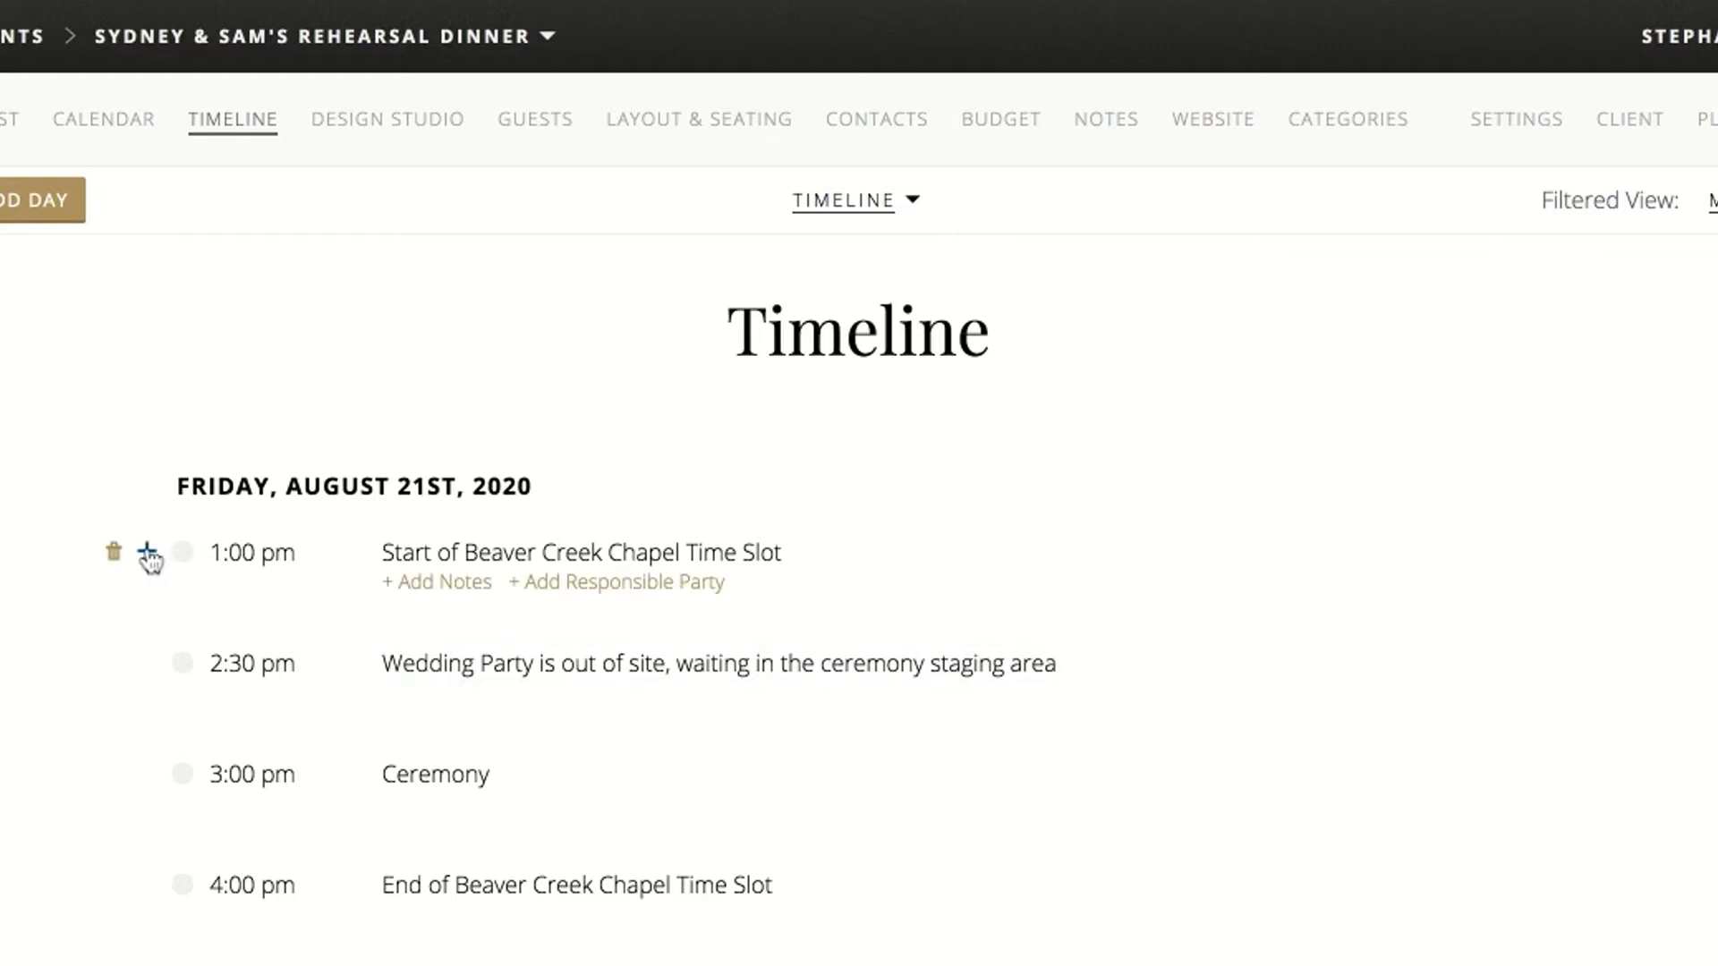
pyautogui.click(148, 555)
pyautogui.write('1:15pm-2:15pm')
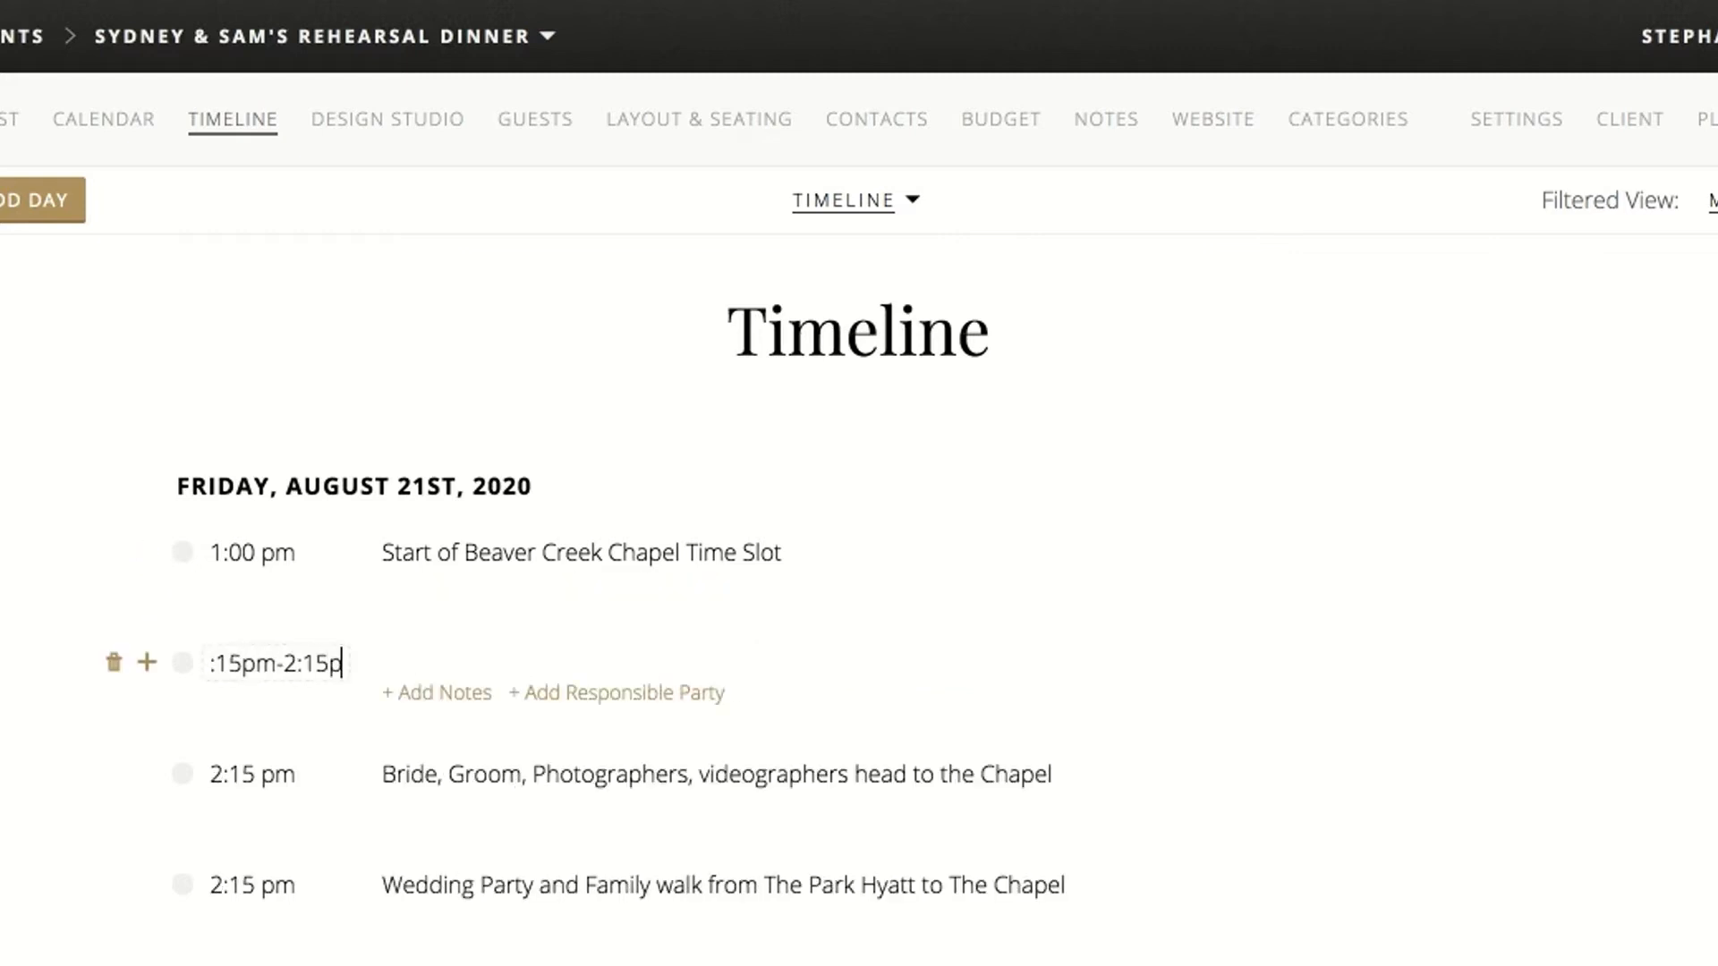
pyautogui.click(537, 663)
pyautogui.write('Po')
pyautogui.press('BackSpace')
pyautogui.write('hotos ')
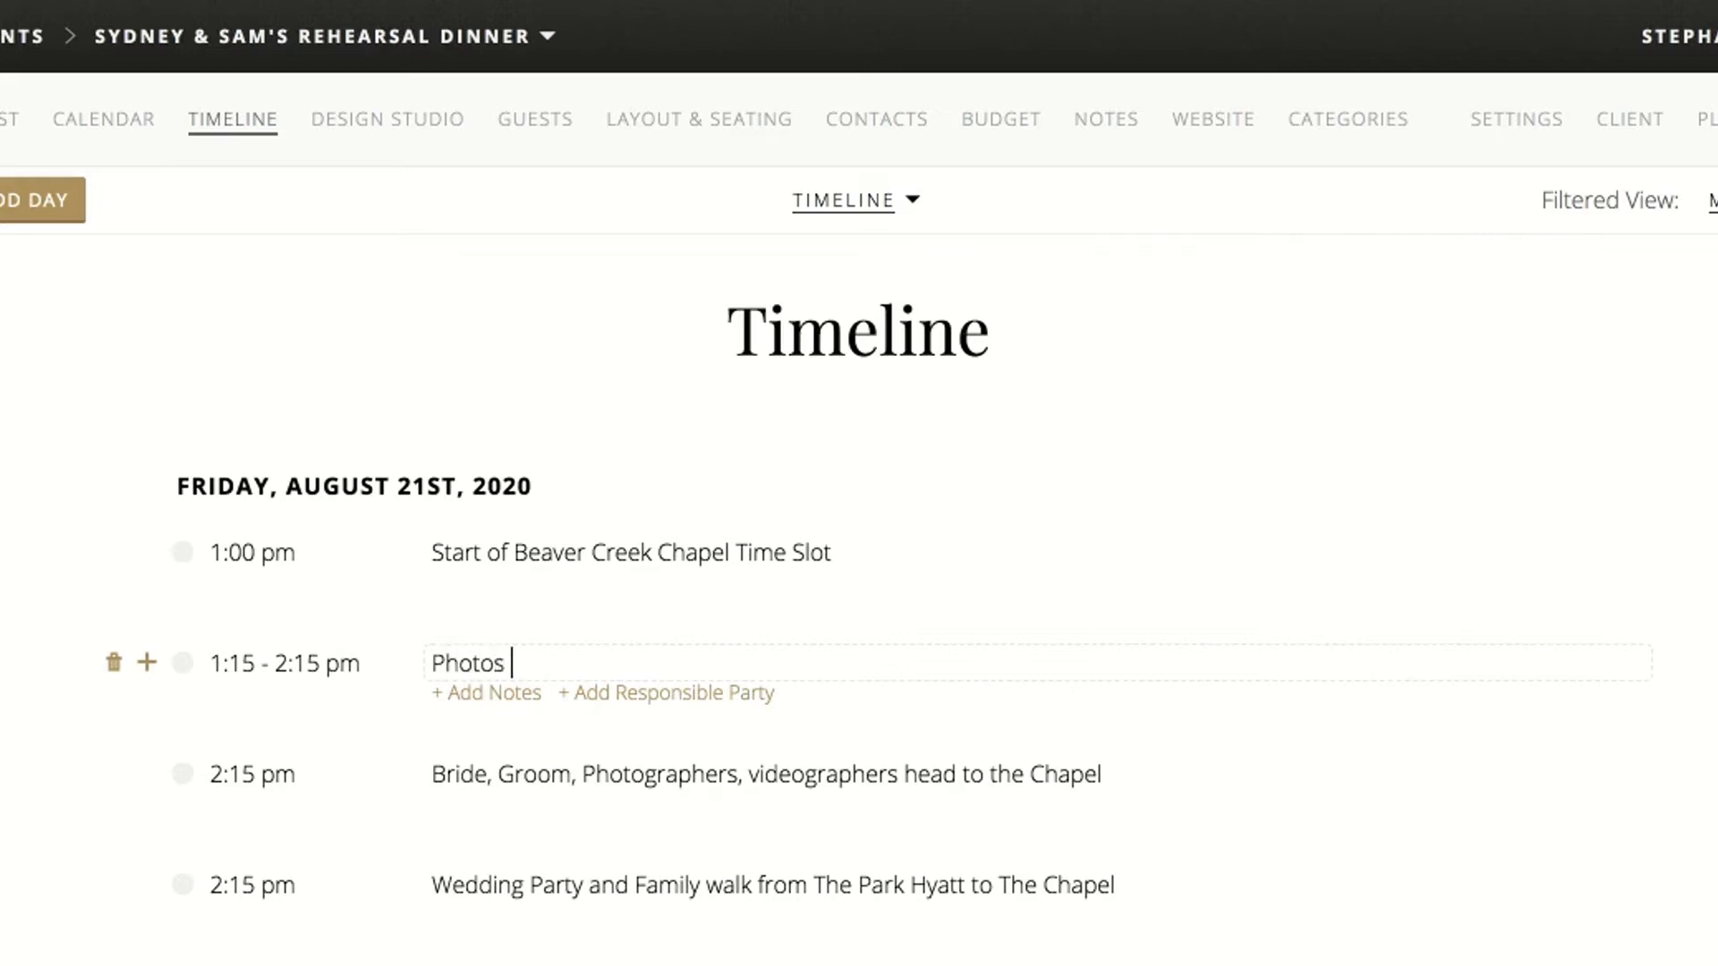
pyautogui.write('of the bride and groom')
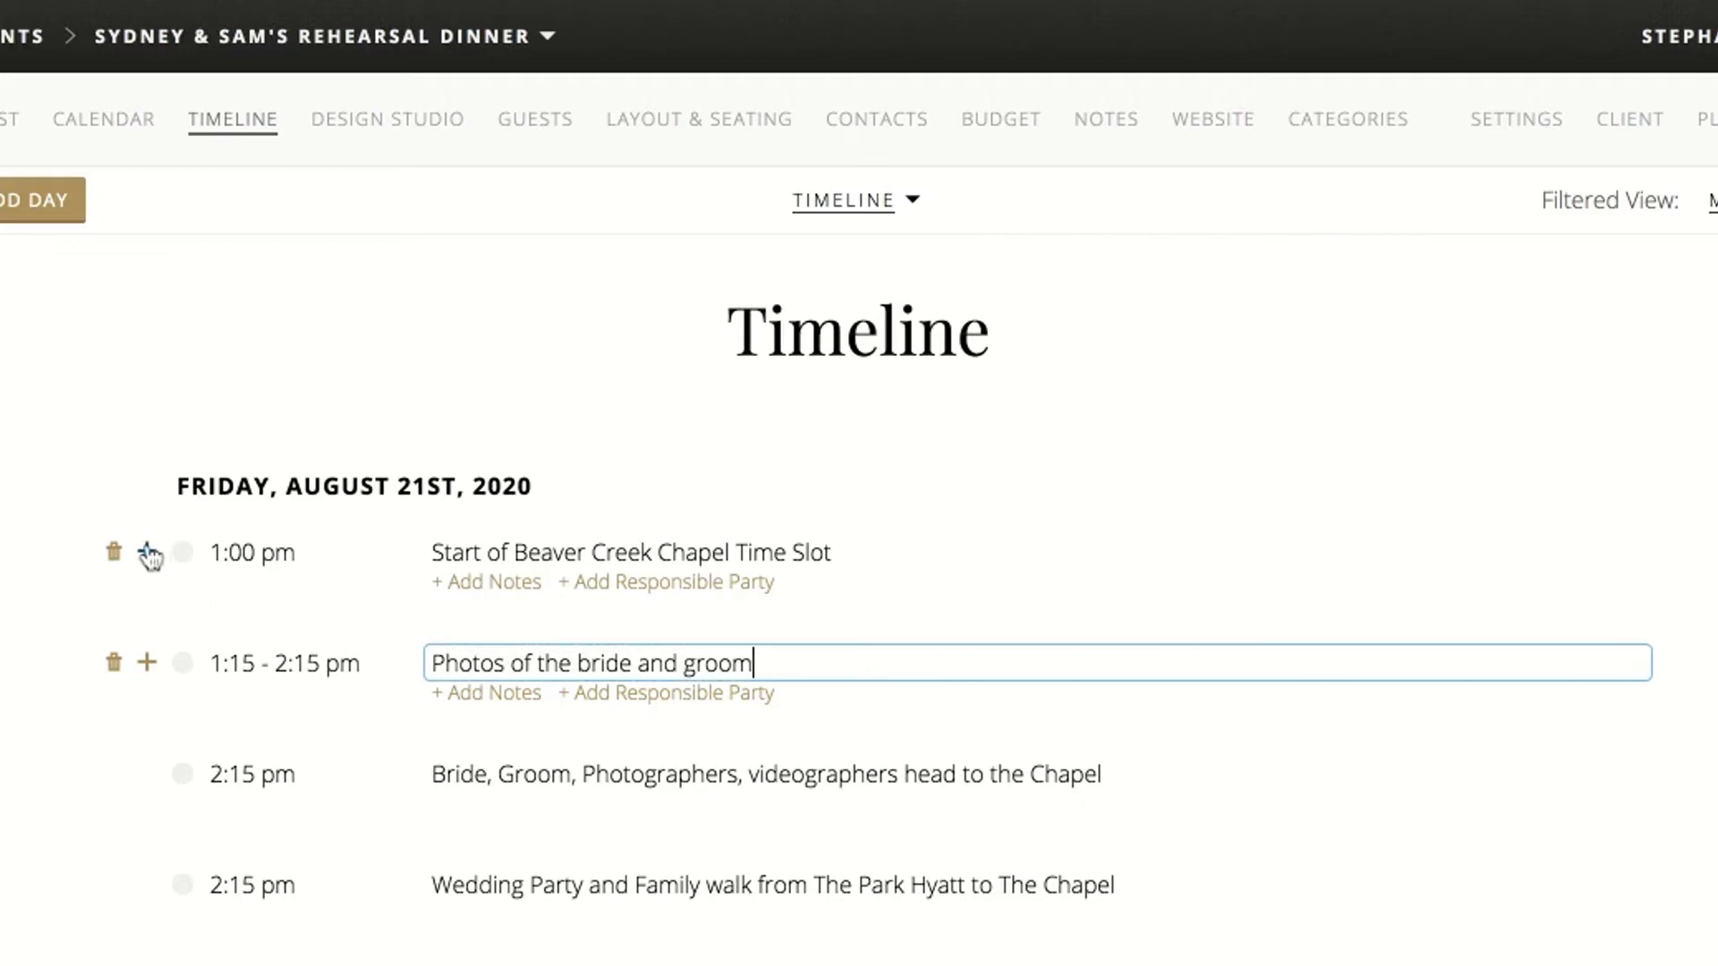
# Add another 1:00 pm timeline item titled "First Look"
pyautogui.click(148, 553)
pyautogui.click(148, 554)
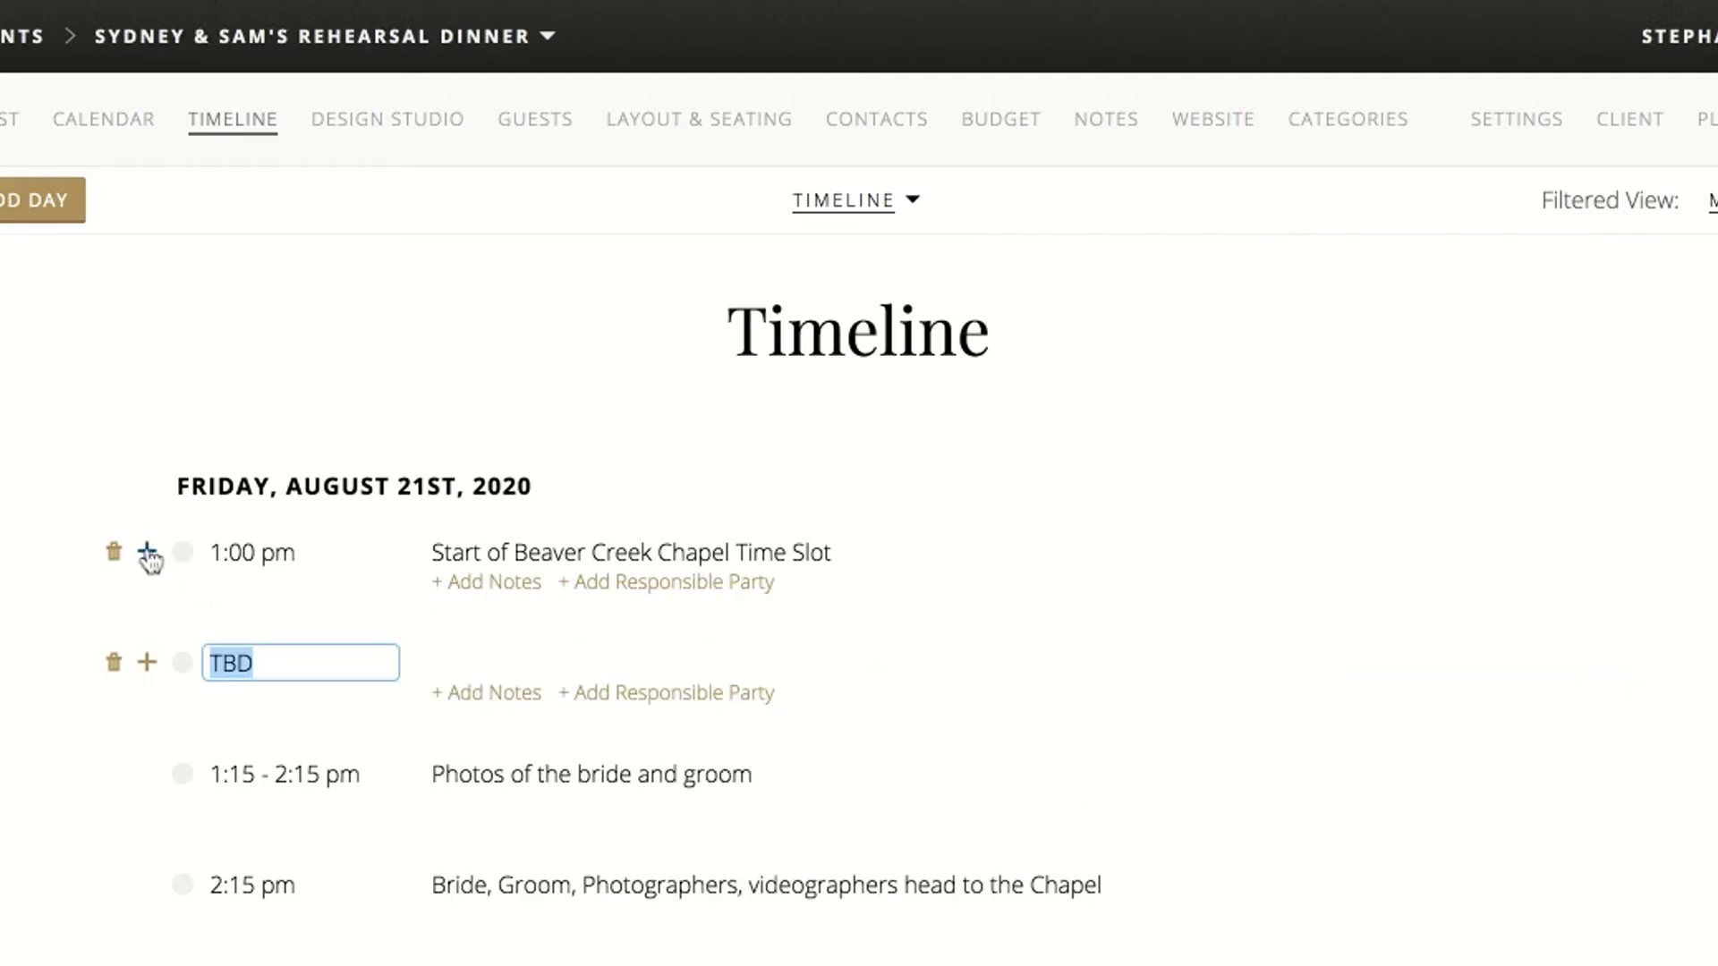
pyautogui.write('1pm')
pyautogui.click(484, 660)
pyautogui.write('First Look')
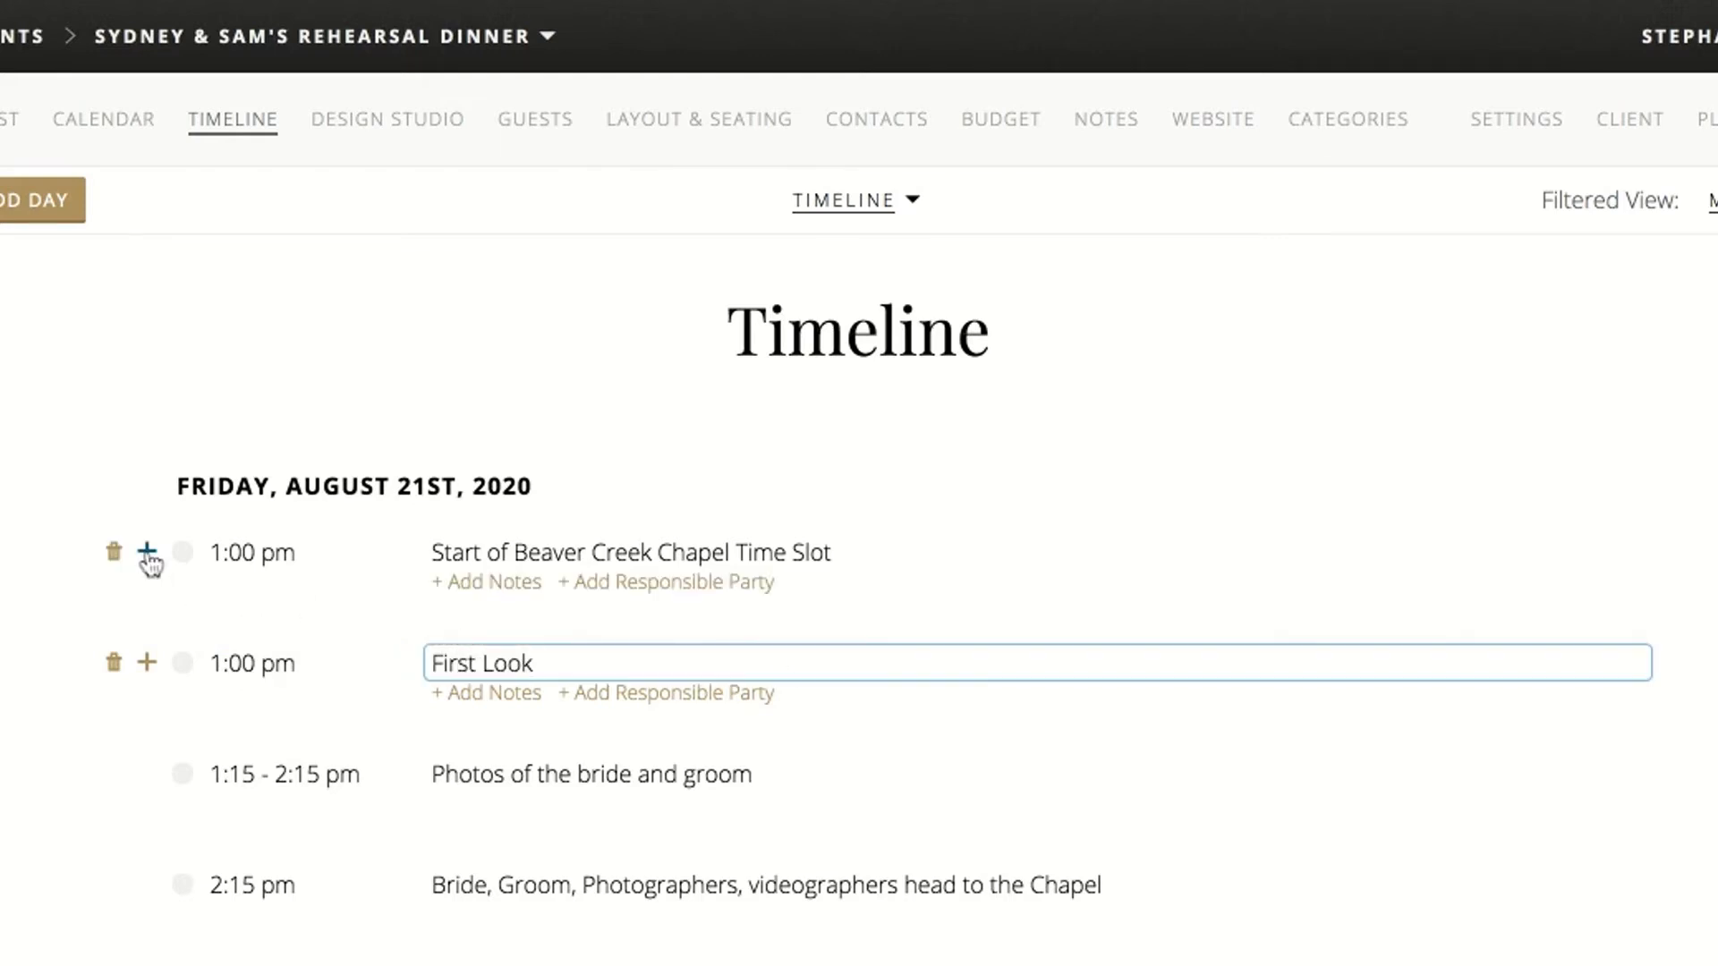
pyautogui.press('Return')
# Add a 12:45 pm timeline item titled "Bride heads to the first look spot"
pyautogui.click(148, 555)
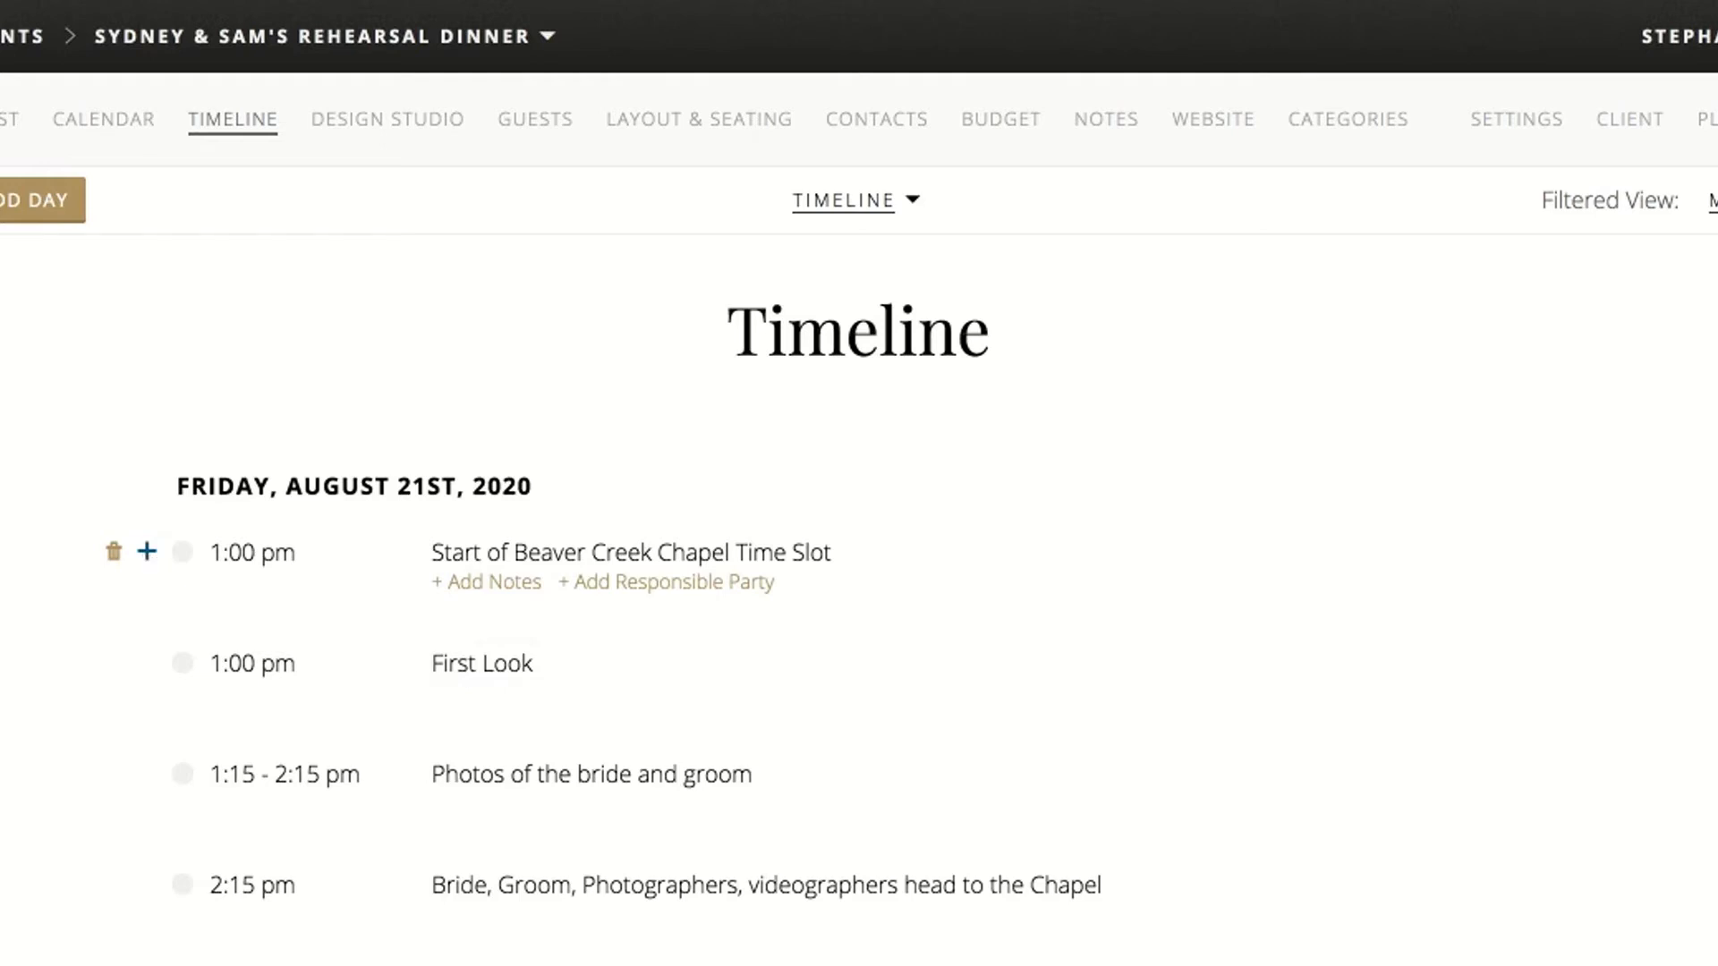
pyautogui.write('12')
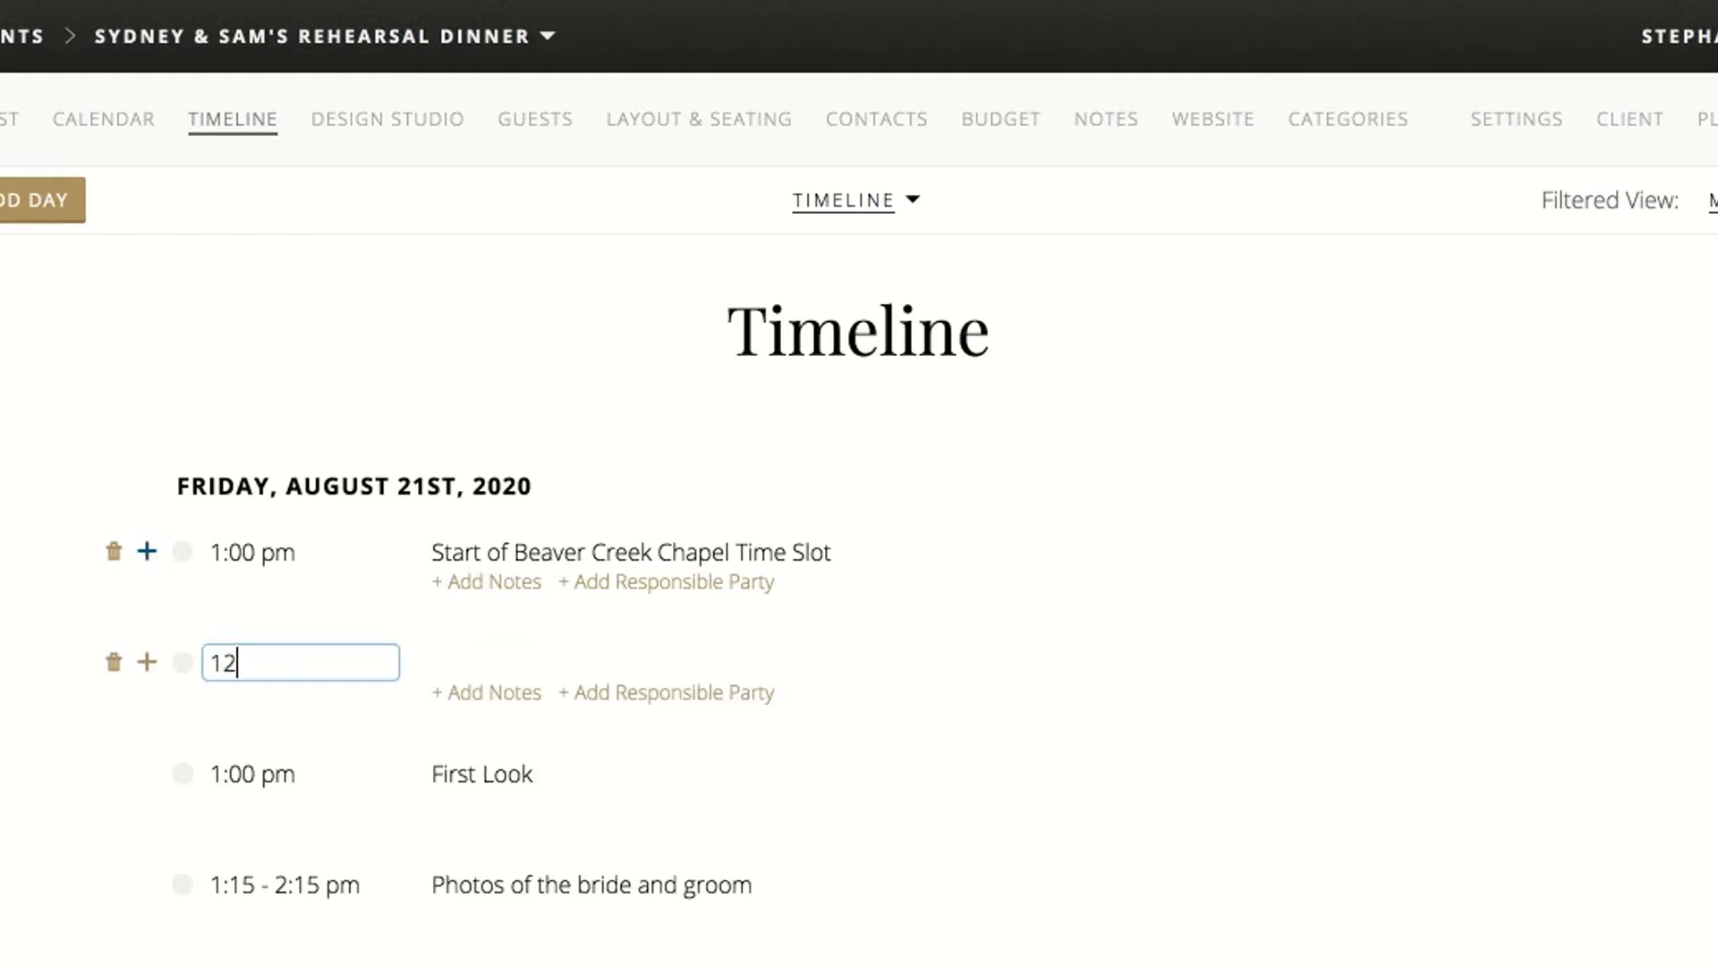
pyautogui.write(':45pm')
pyautogui.click(463, 664)
pyautogui.write('BRide')
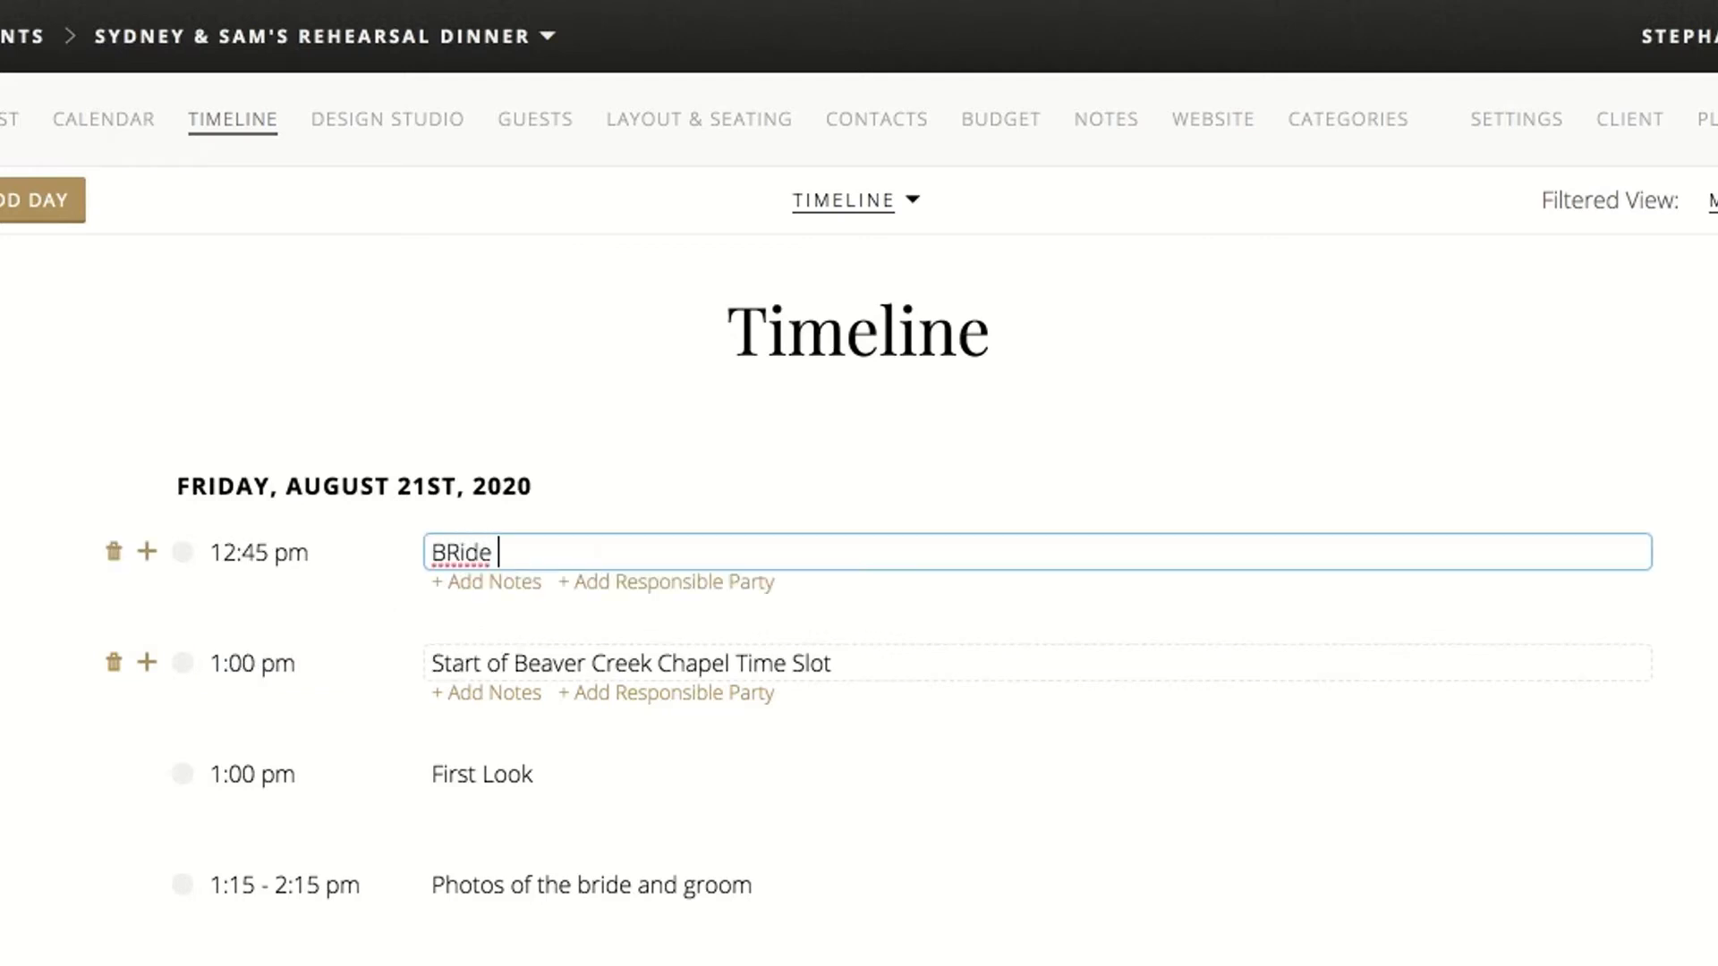
pyautogui.press('BackSpace')
pyautogui.write('ide heads')
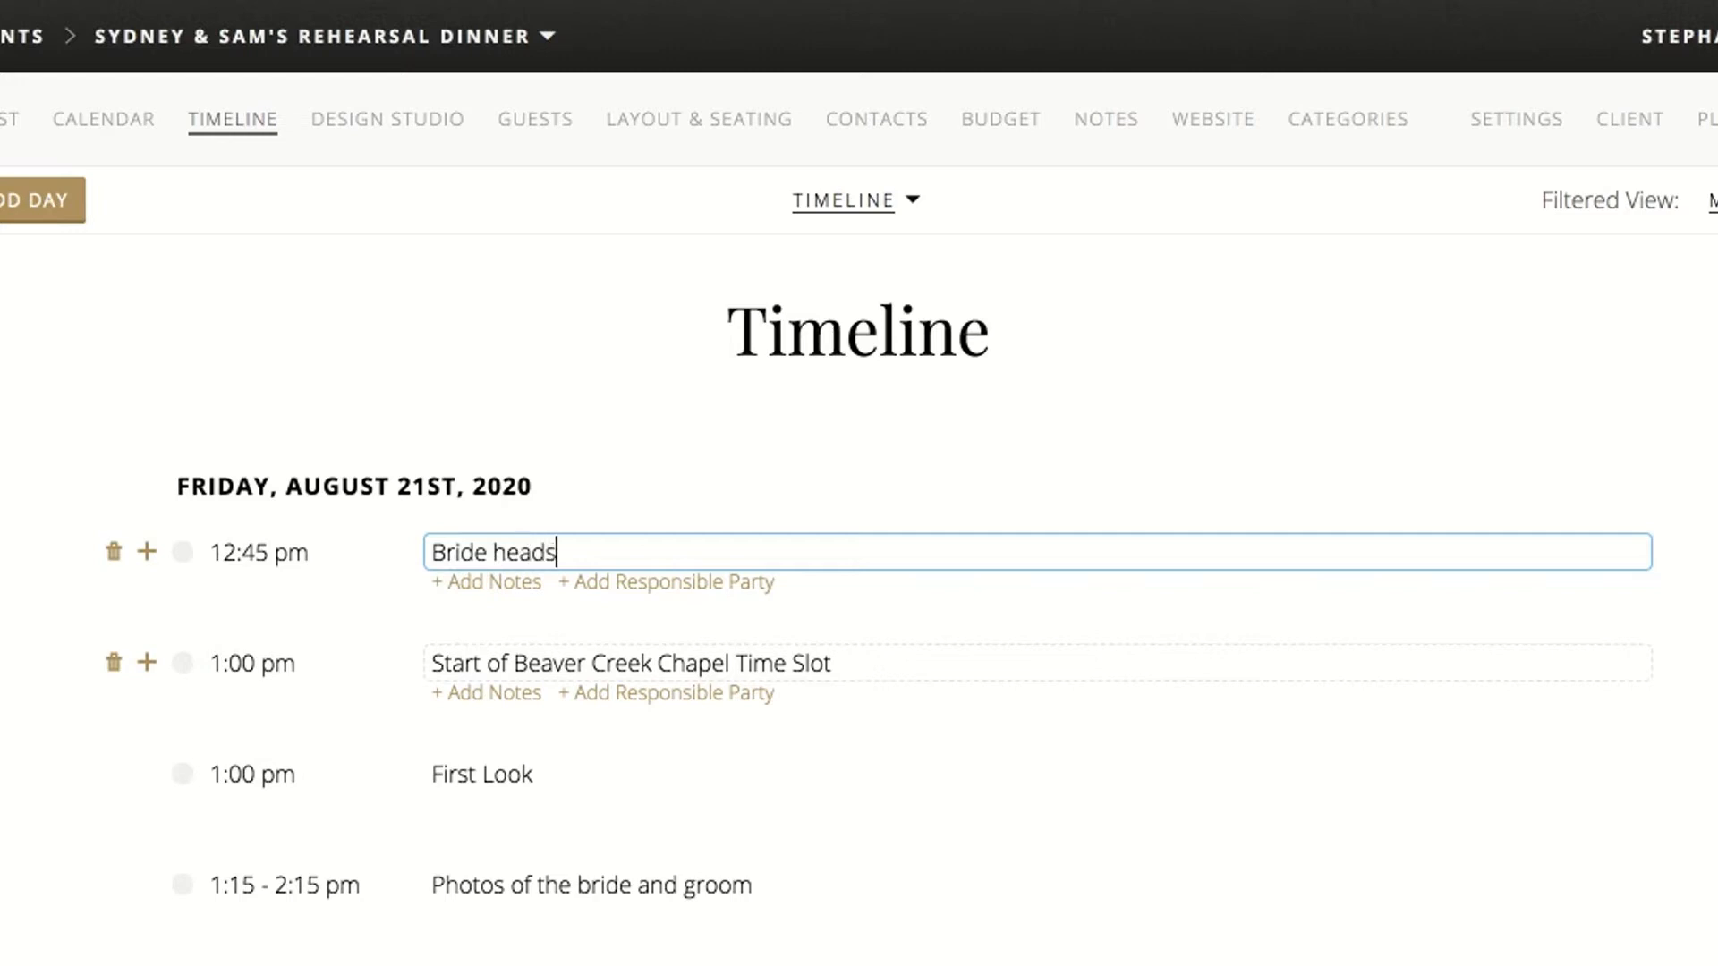
pyautogui.write(' to the first loo')
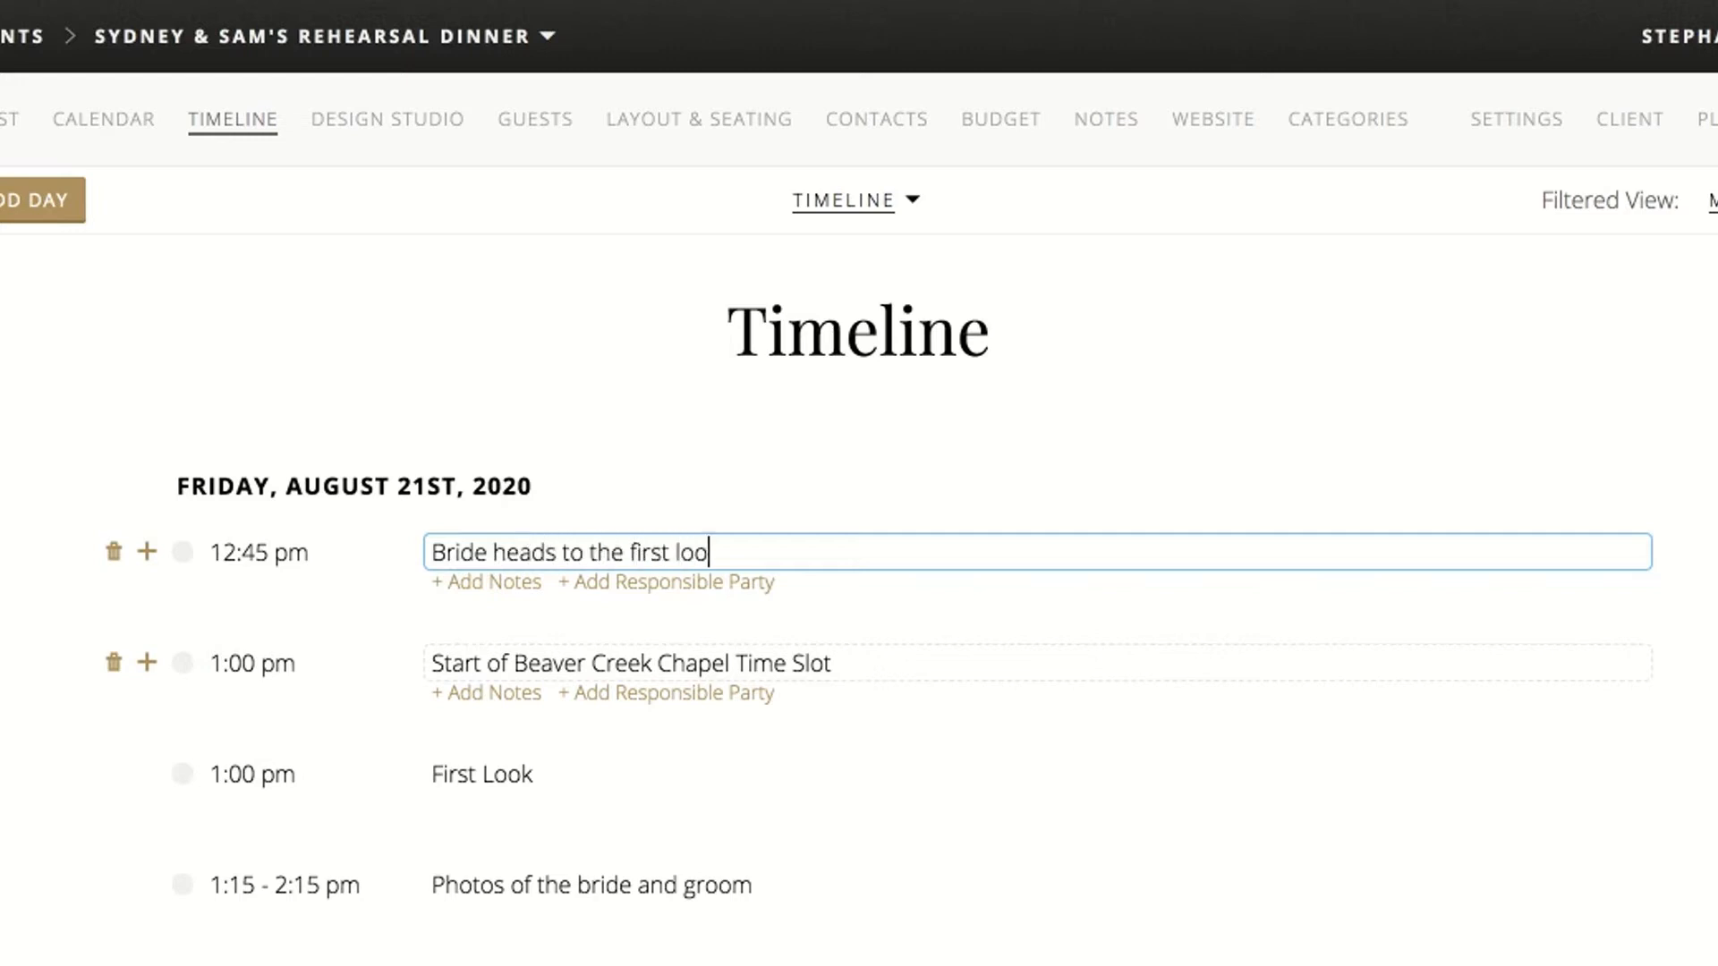
pyautogui.write('k spot')
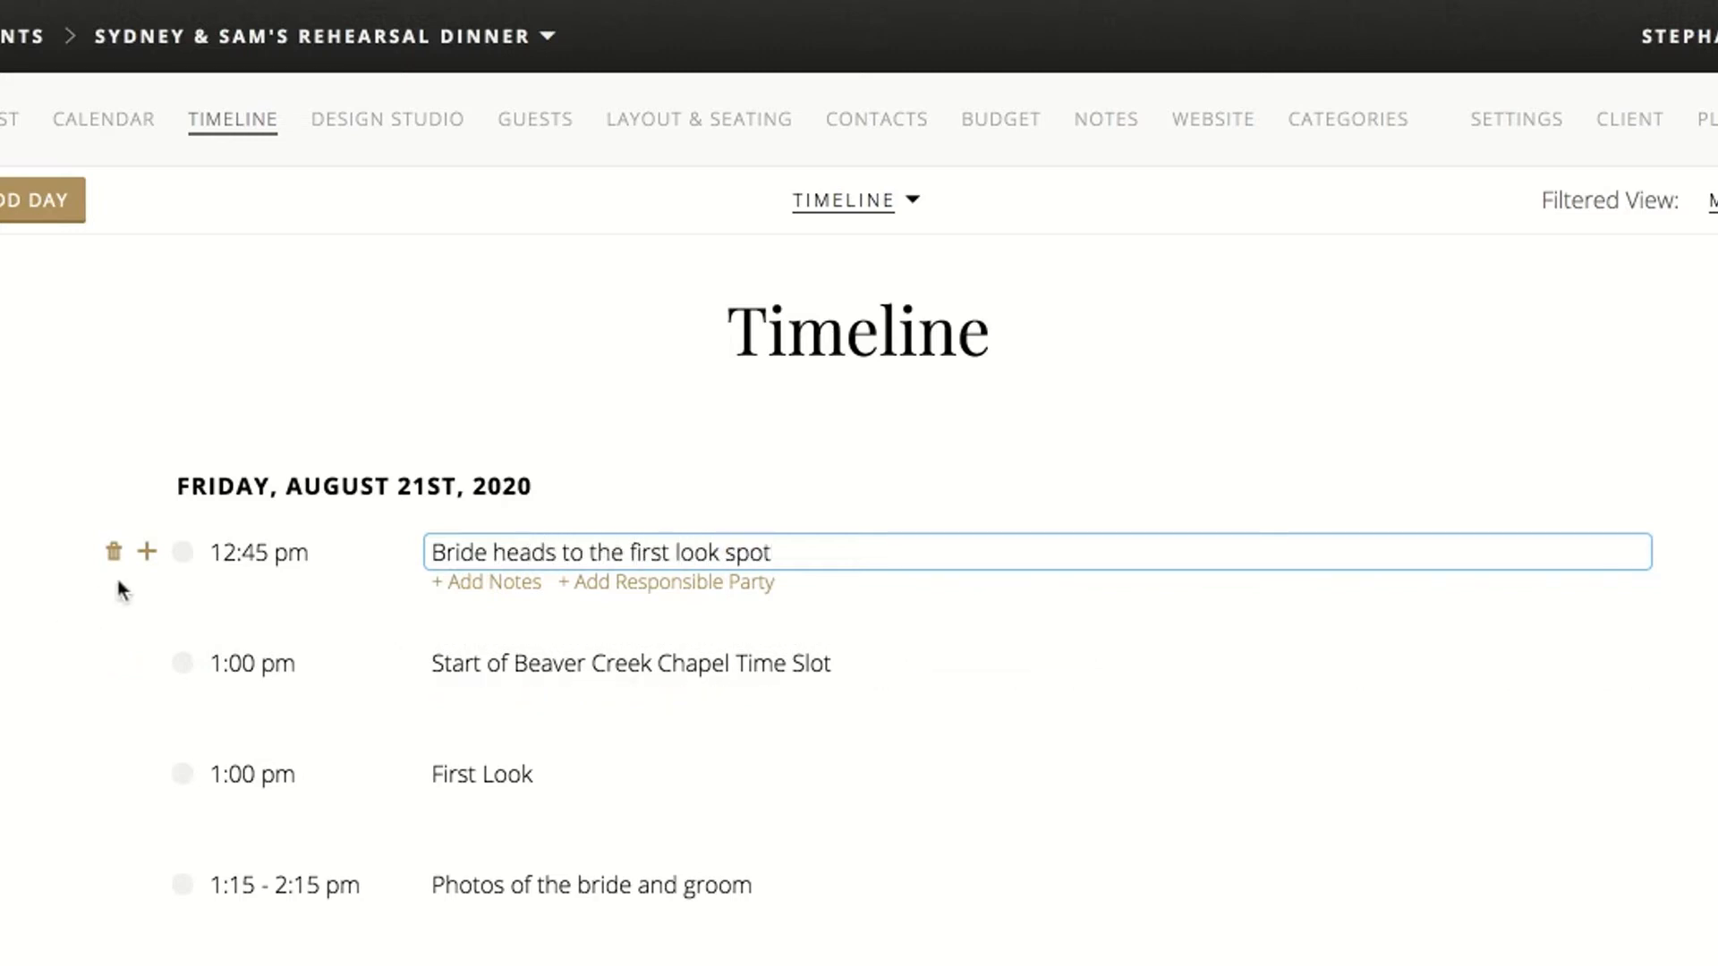
# Add a 12:30 pm timeline item titled "Groom heads to the first look spot"
pyautogui.click(147, 555)
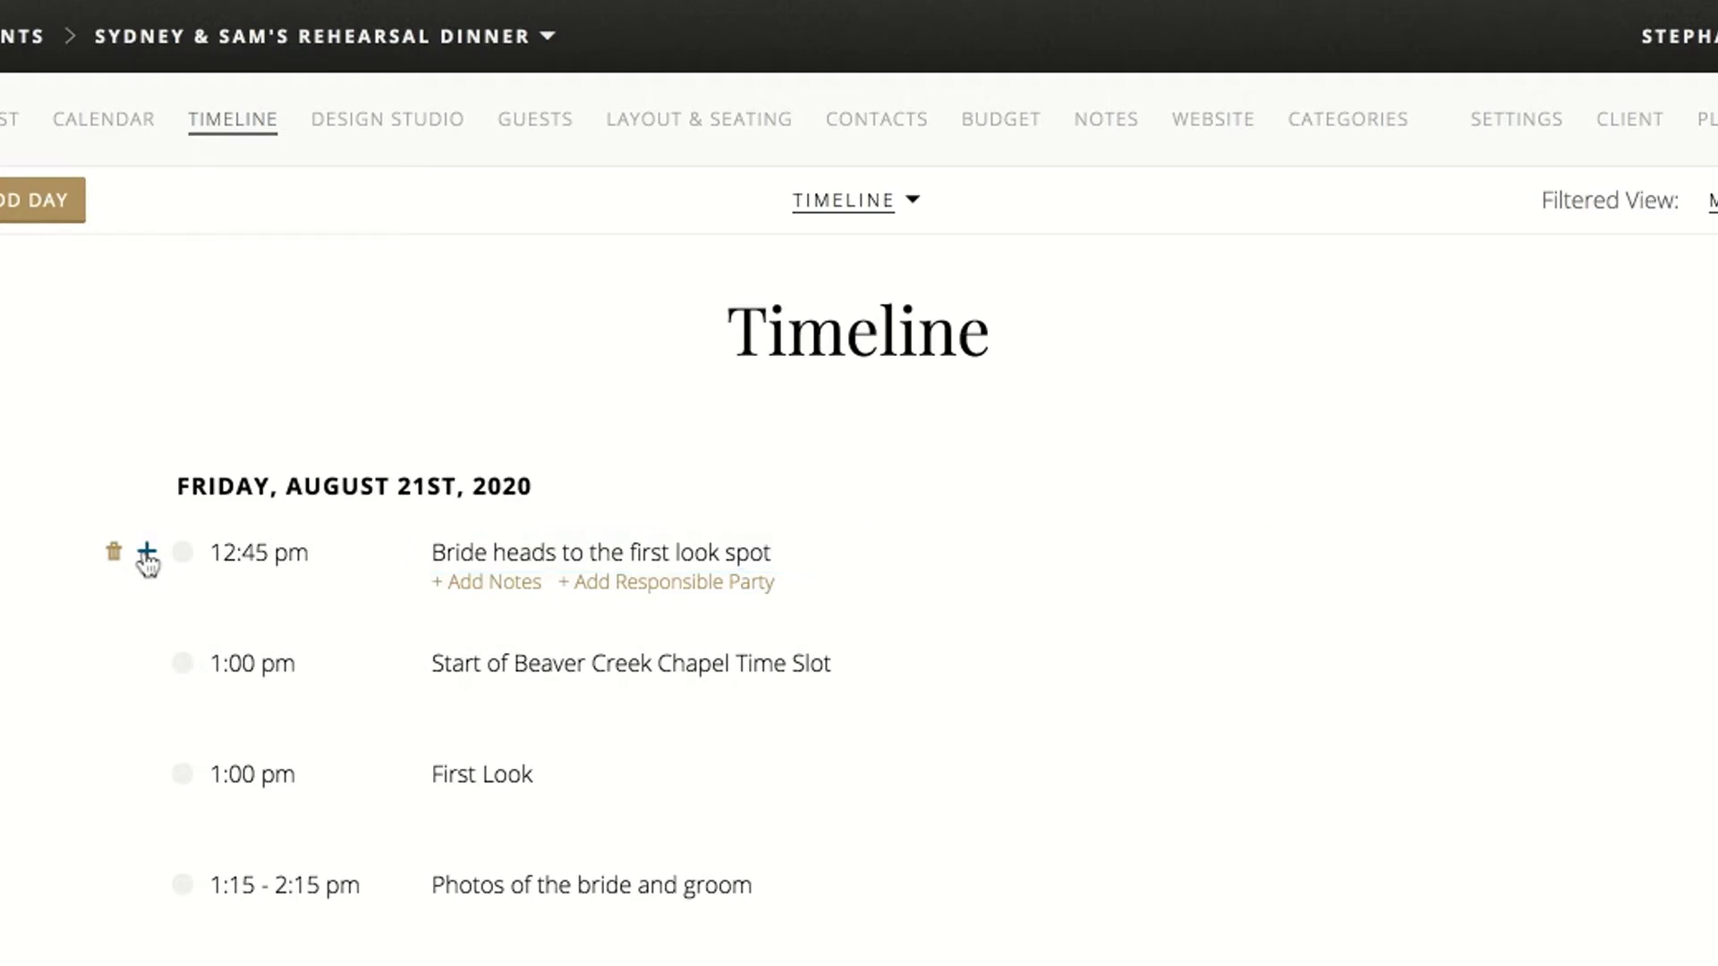
pyautogui.click(147, 554)
pyautogui.write('12:30pm')
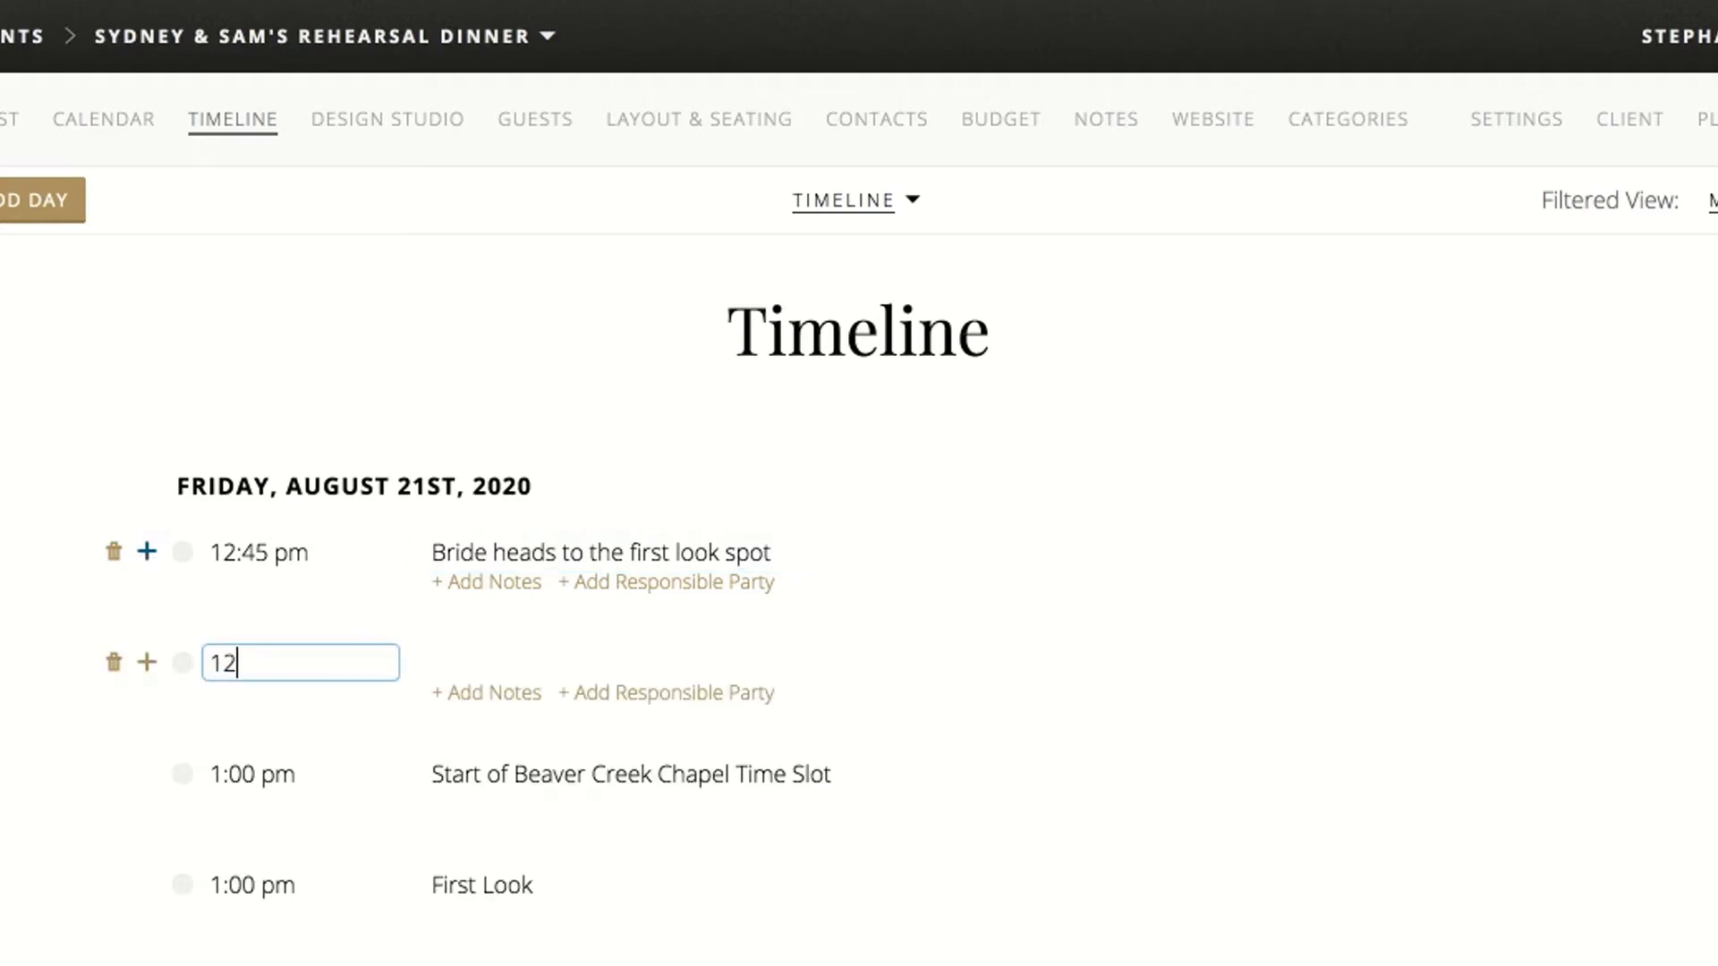
pyautogui.click(473, 664)
pyautogui.write('Groom ')
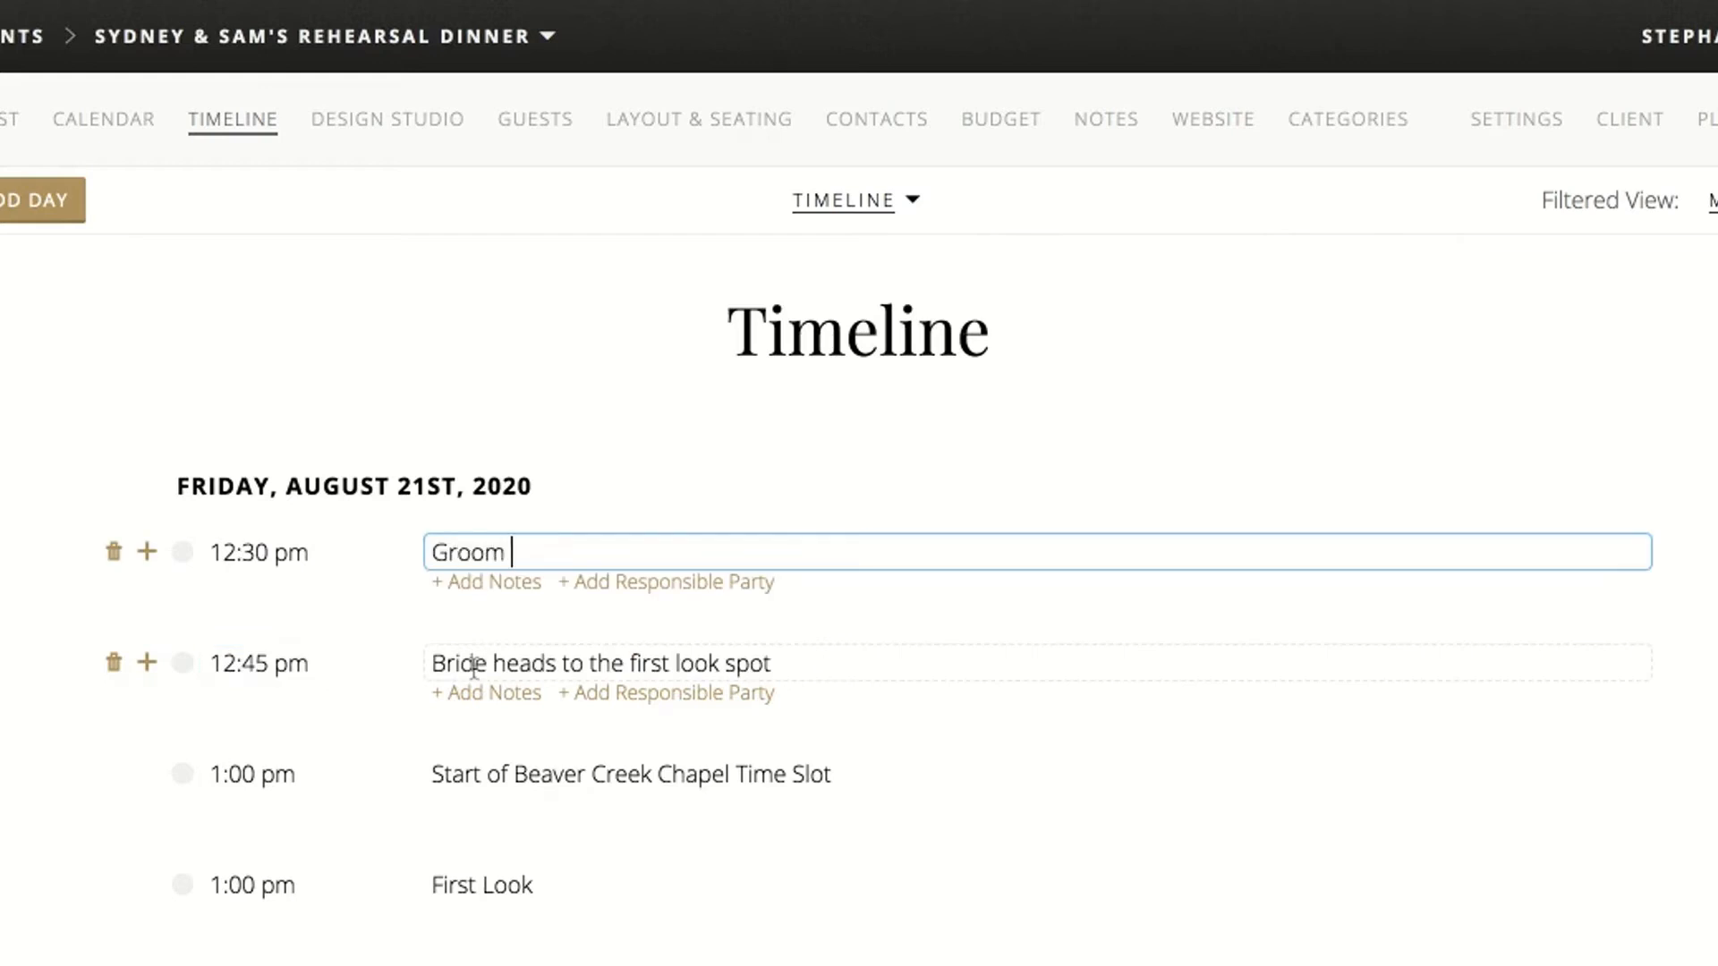
pyautogui.write('heads to the first look spot')
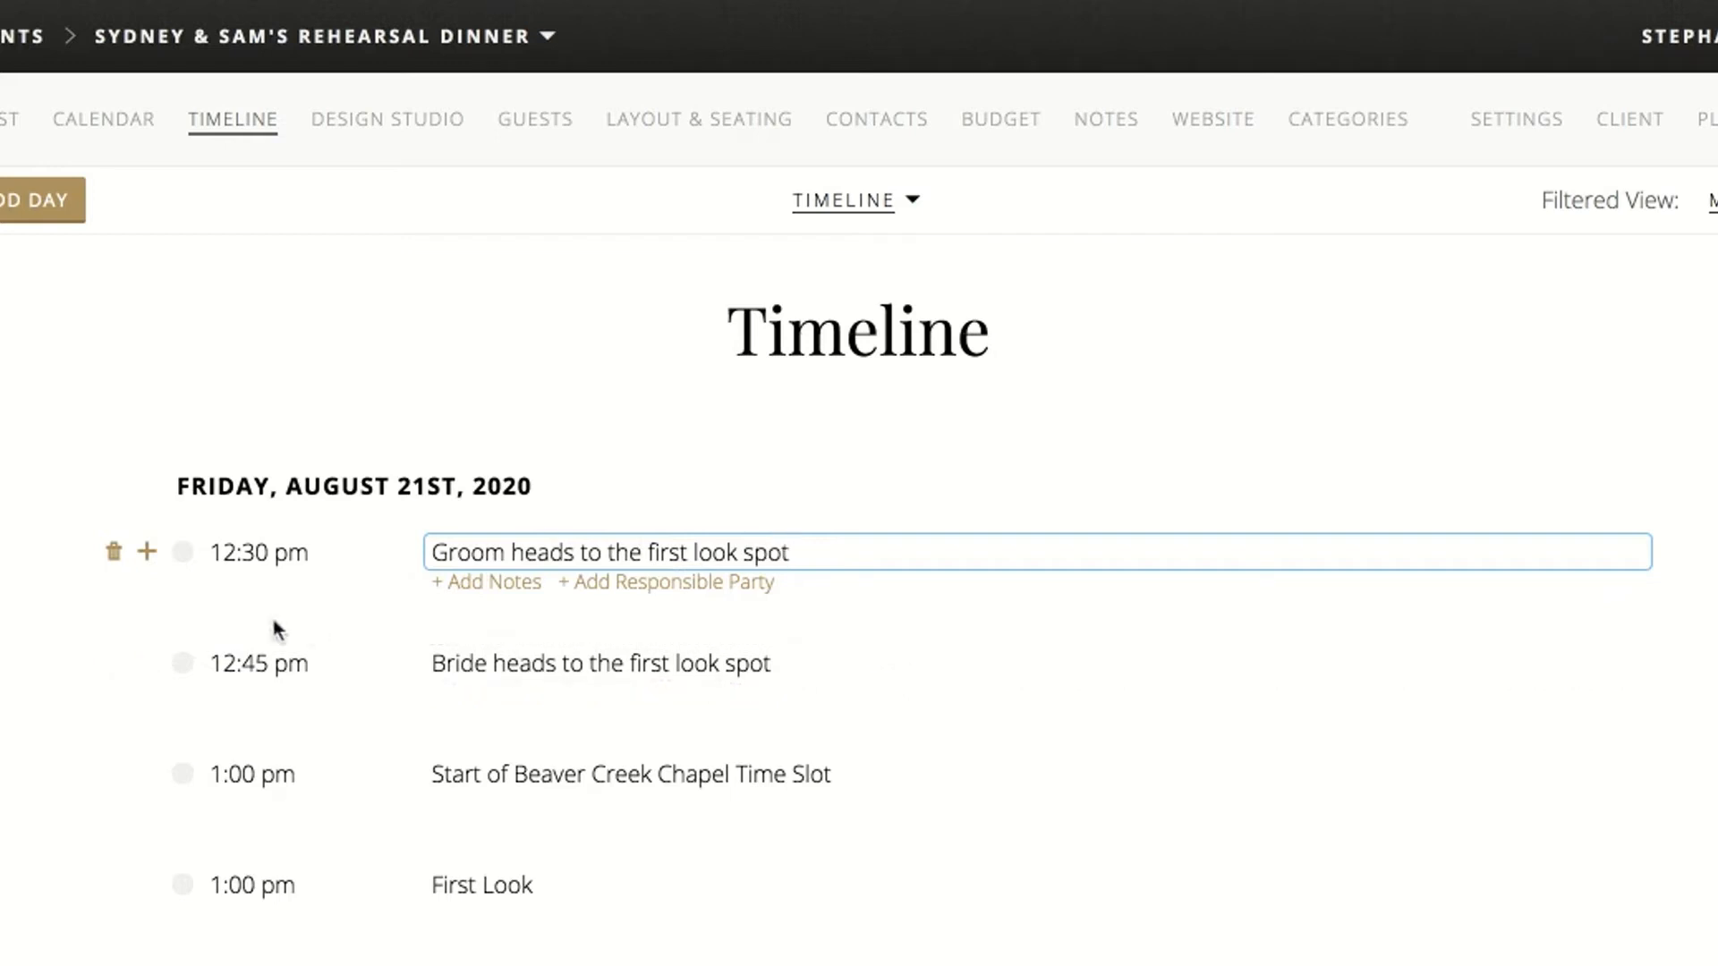
# Add a 12:00 pm timeline item titled "Bride puts on her dress"
pyautogui.click(148, 553)
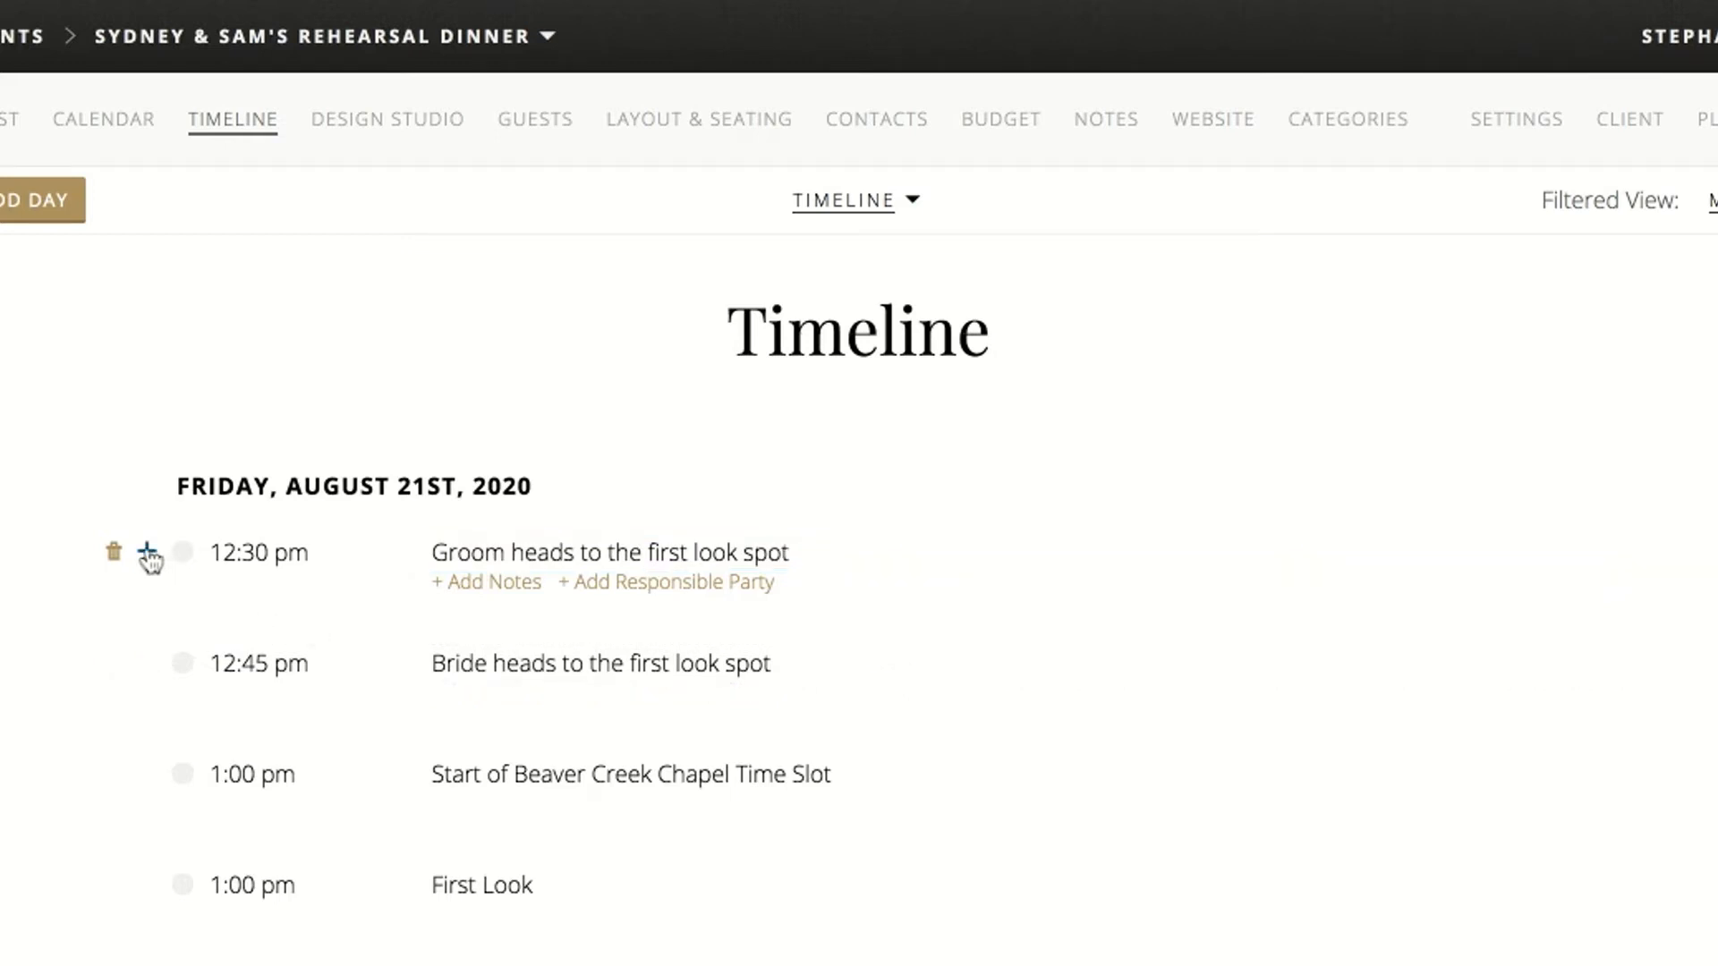
pyautogui.click(147, 552)
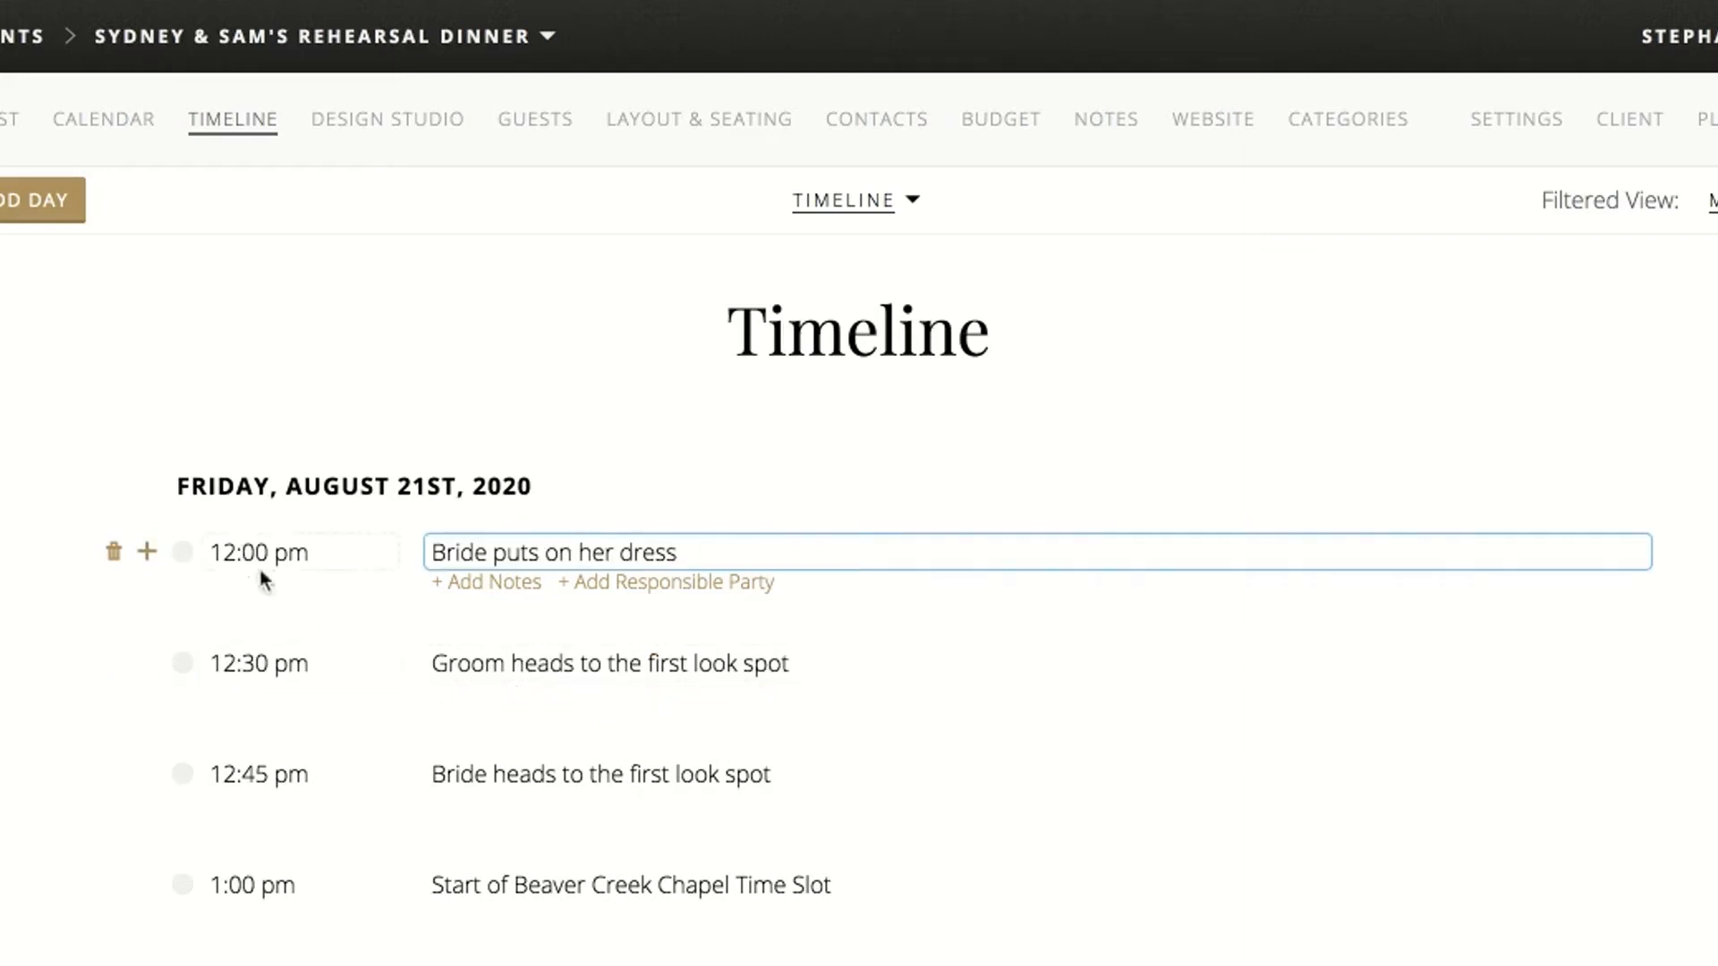
# Add an 11:30 am timeline item titled "Guys get ready at The Hyatt"
pyautogui.click(147, 553)
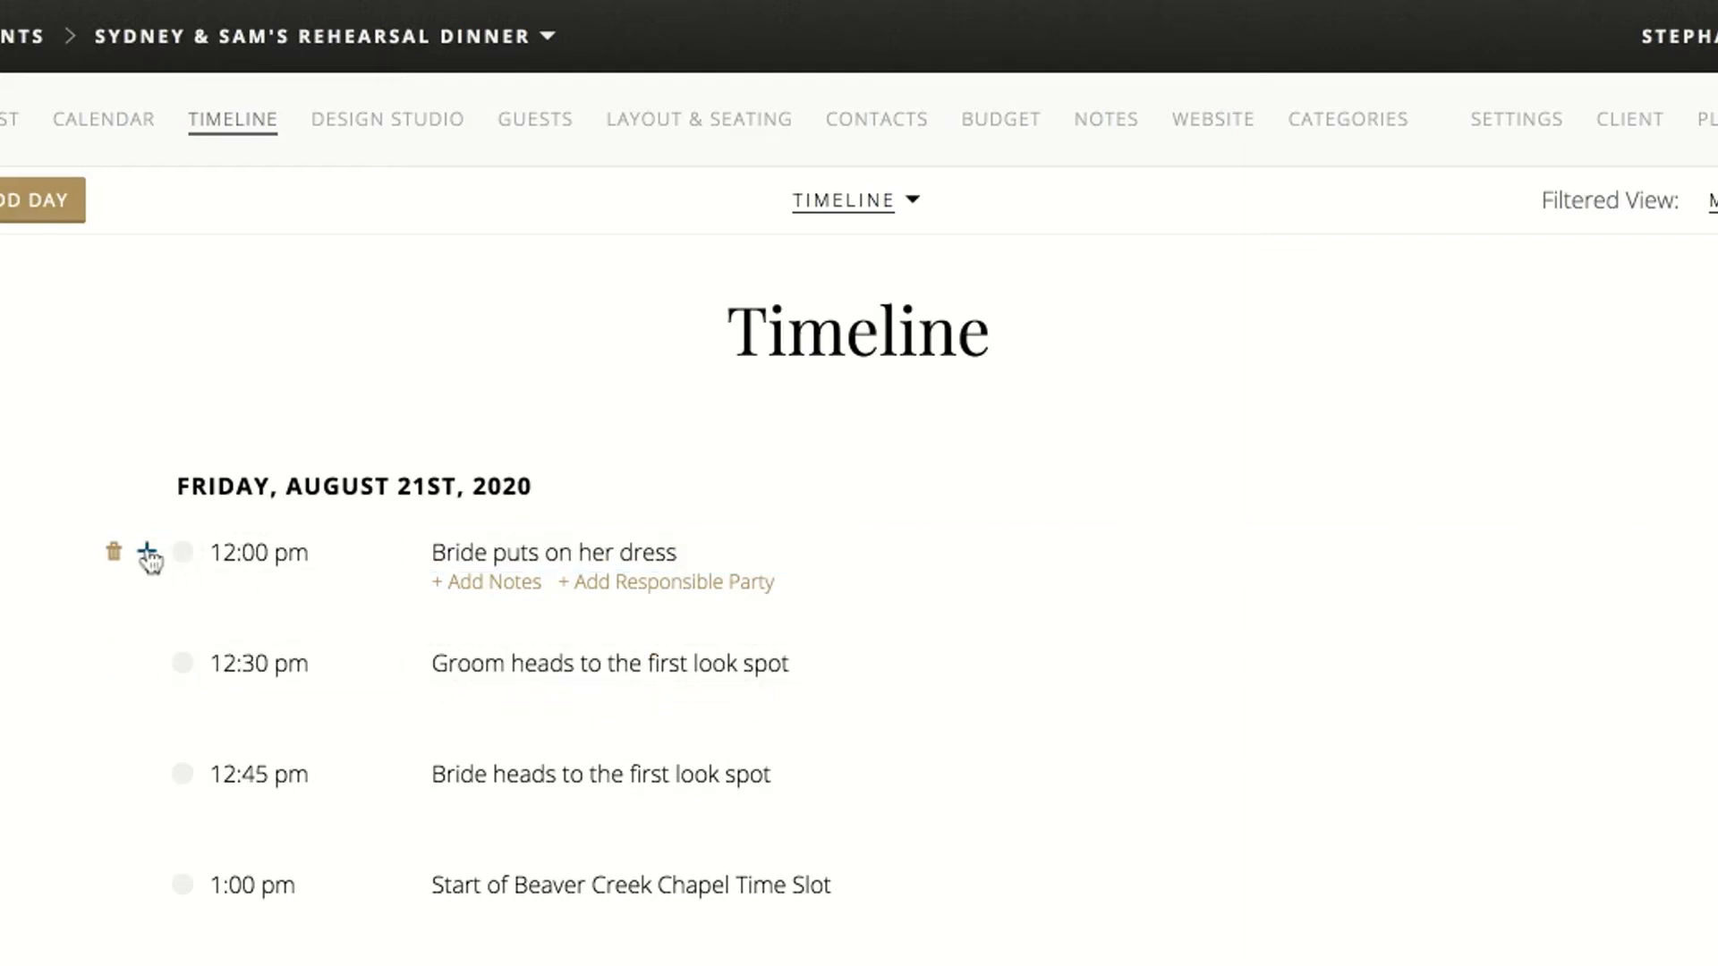
pyautogui.click(148, 553)
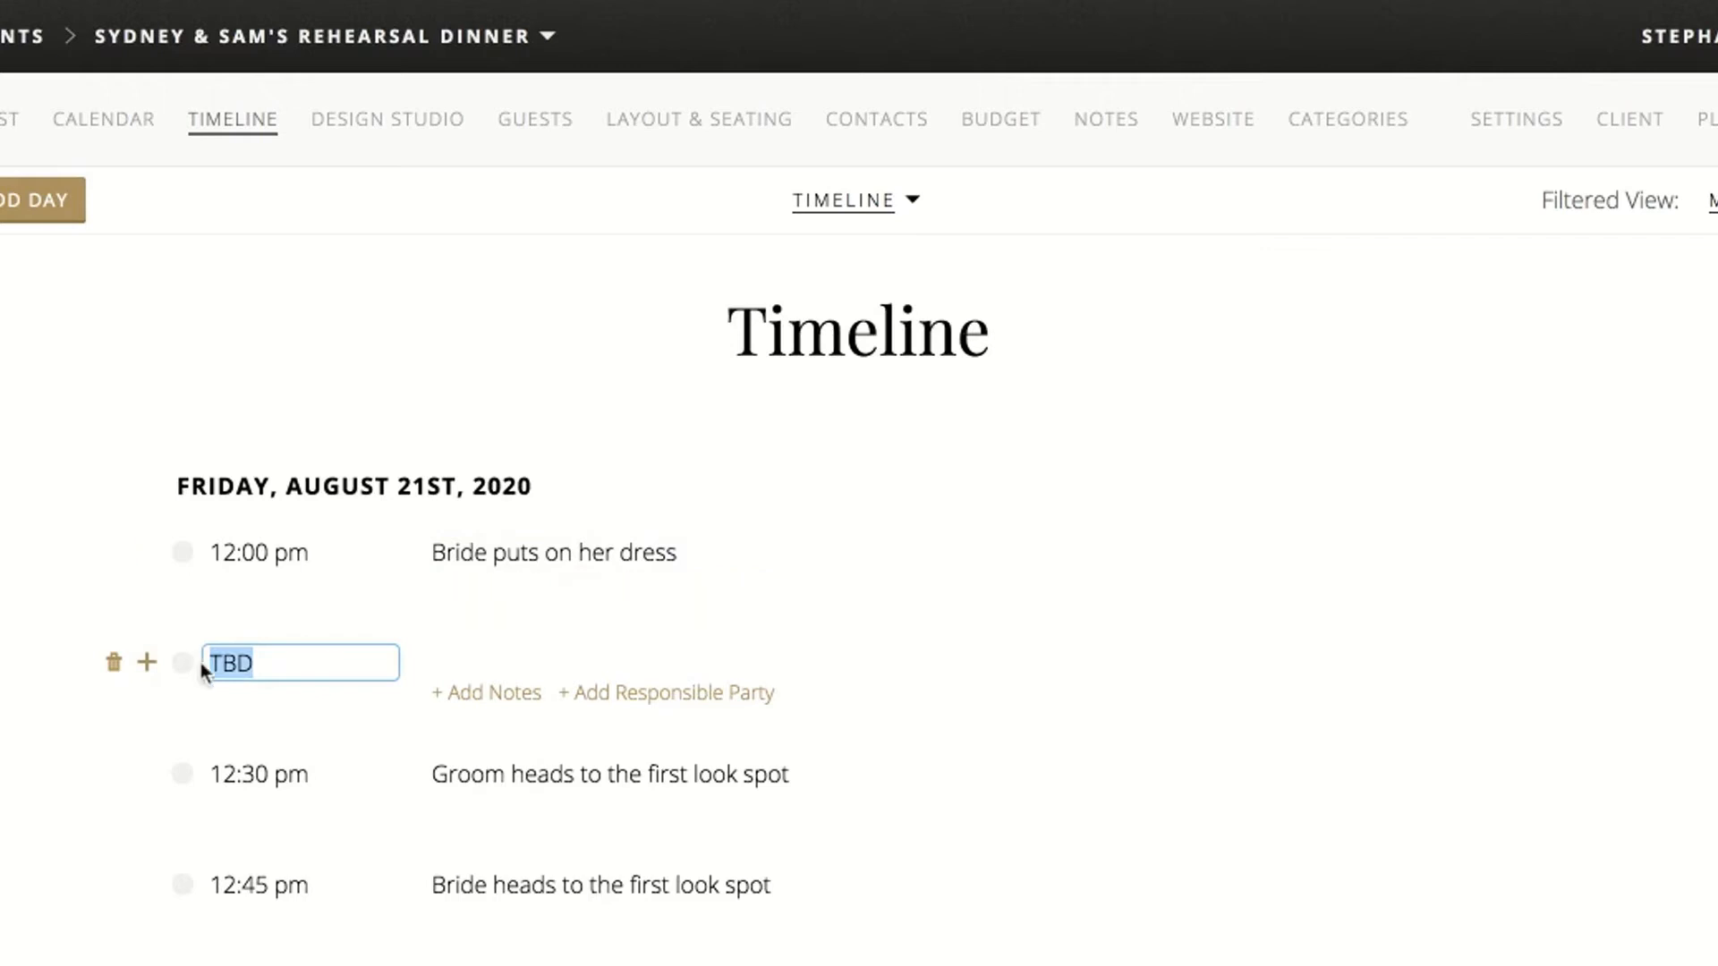
pyautogui.click(484, 663)
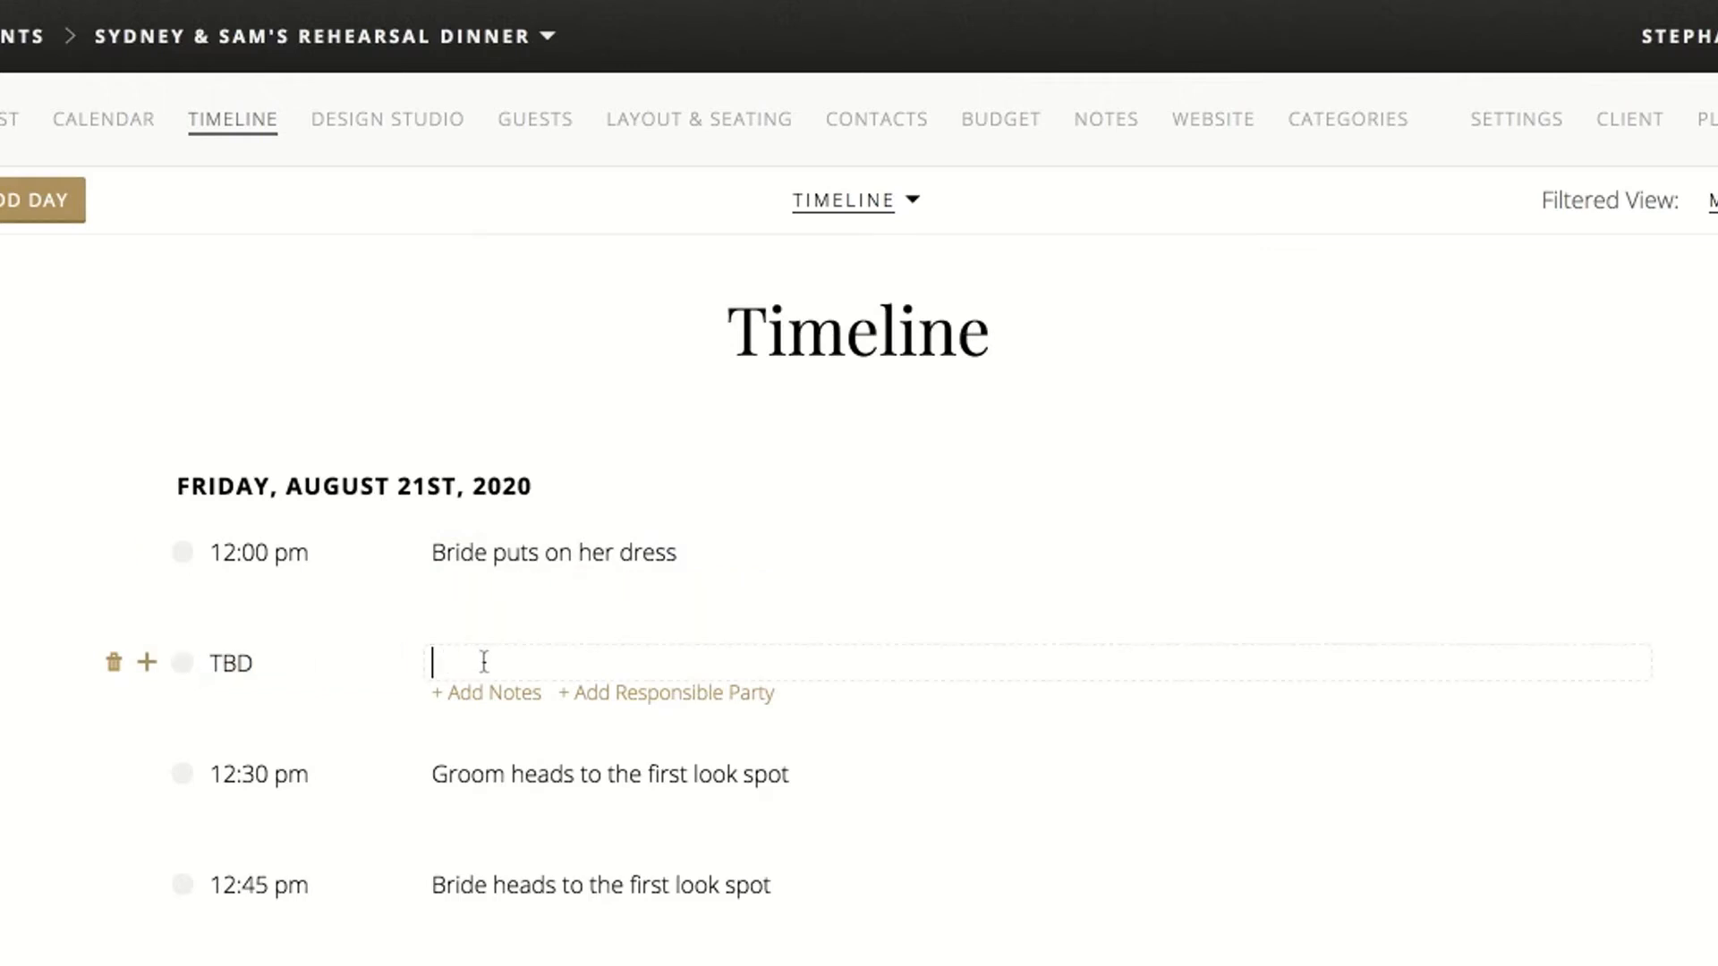
pyautogui.write('Guys get ready at T')
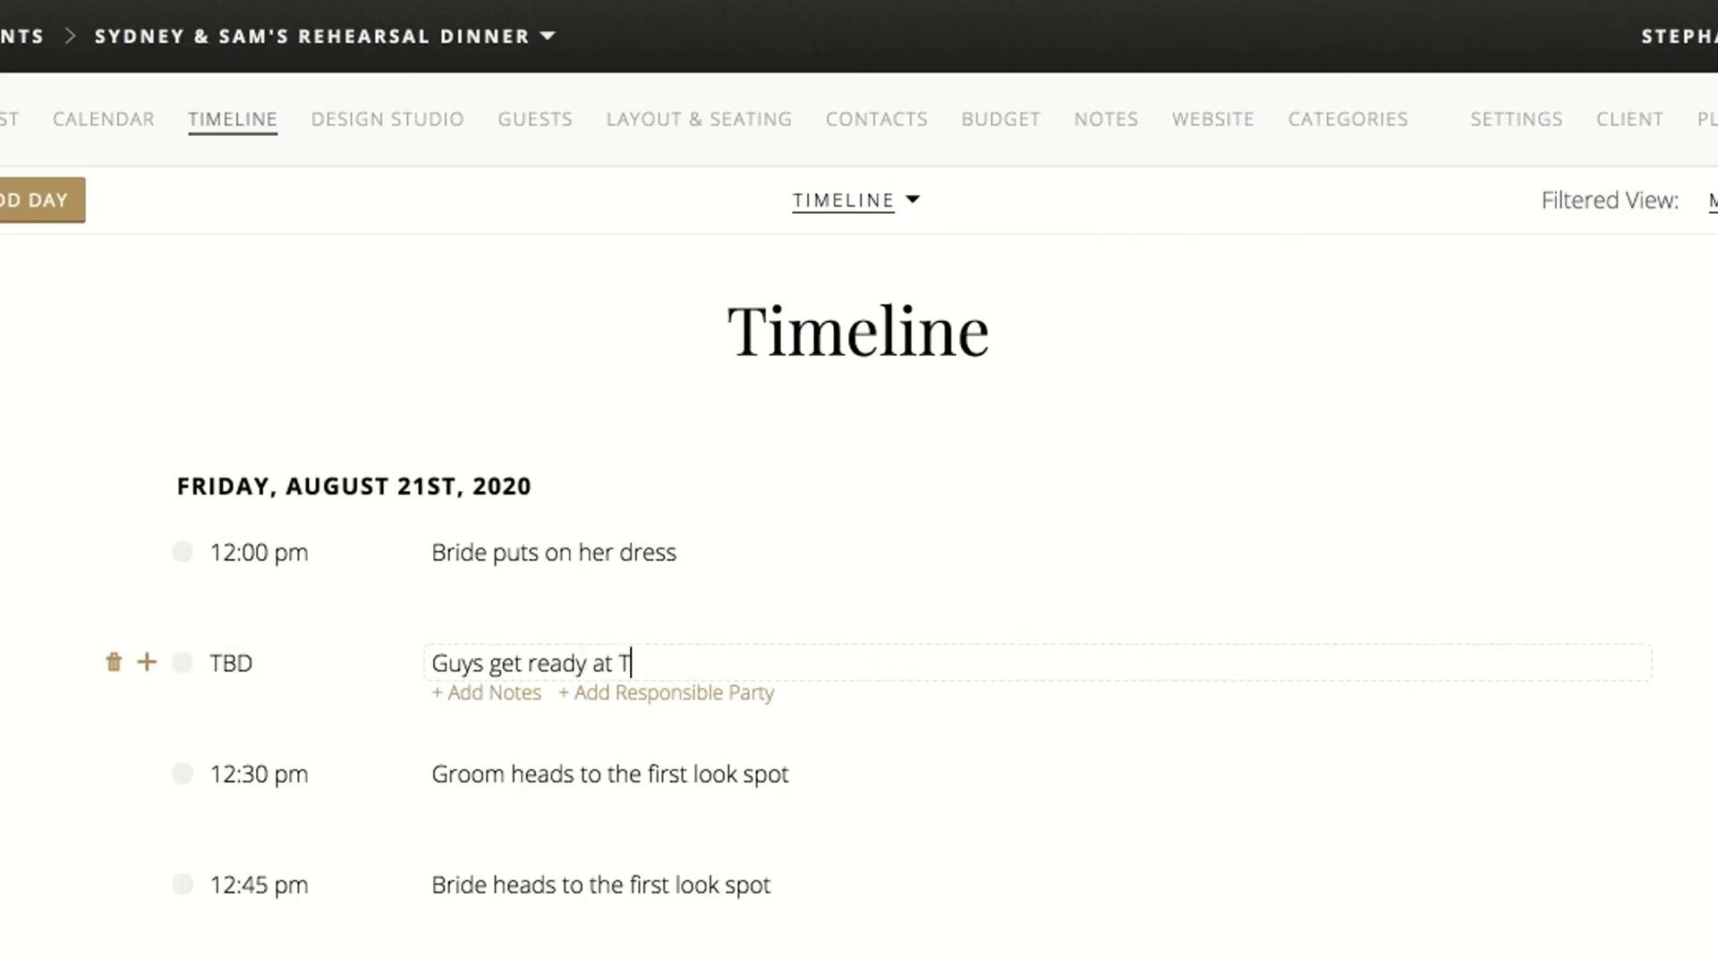
pyautogui.write('he Hyatt')
pyautogui.click(284, 661)
pyautogui.write('11:30am')
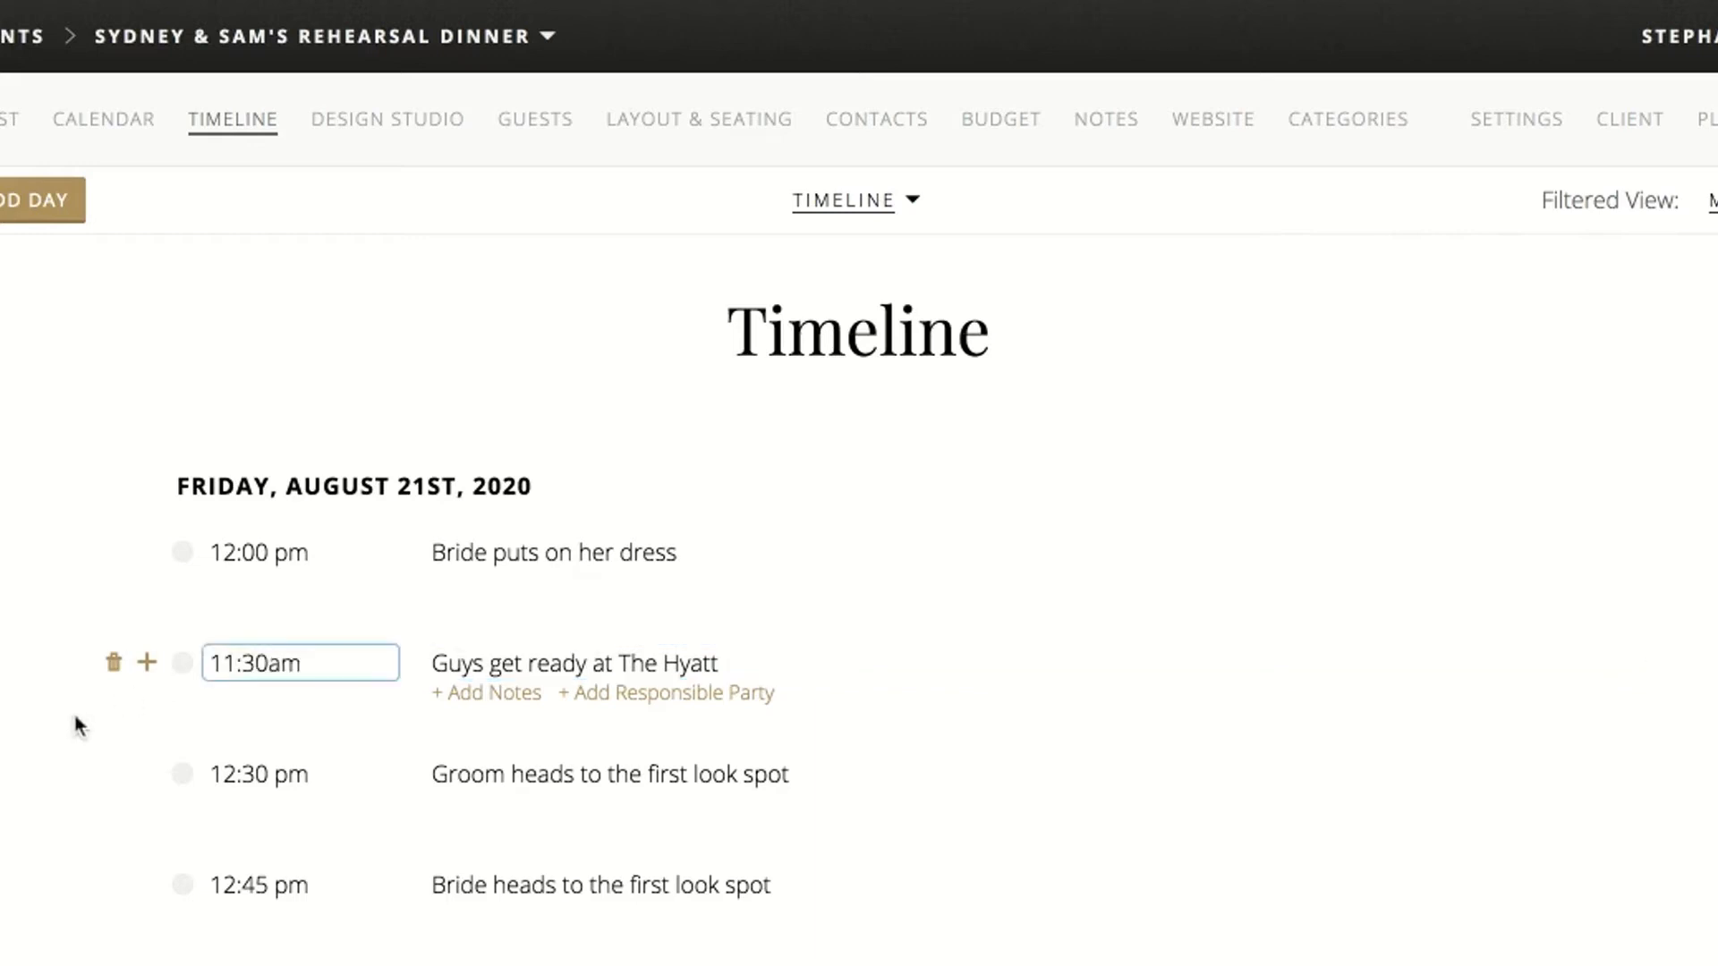
pyautogui.press('Return')
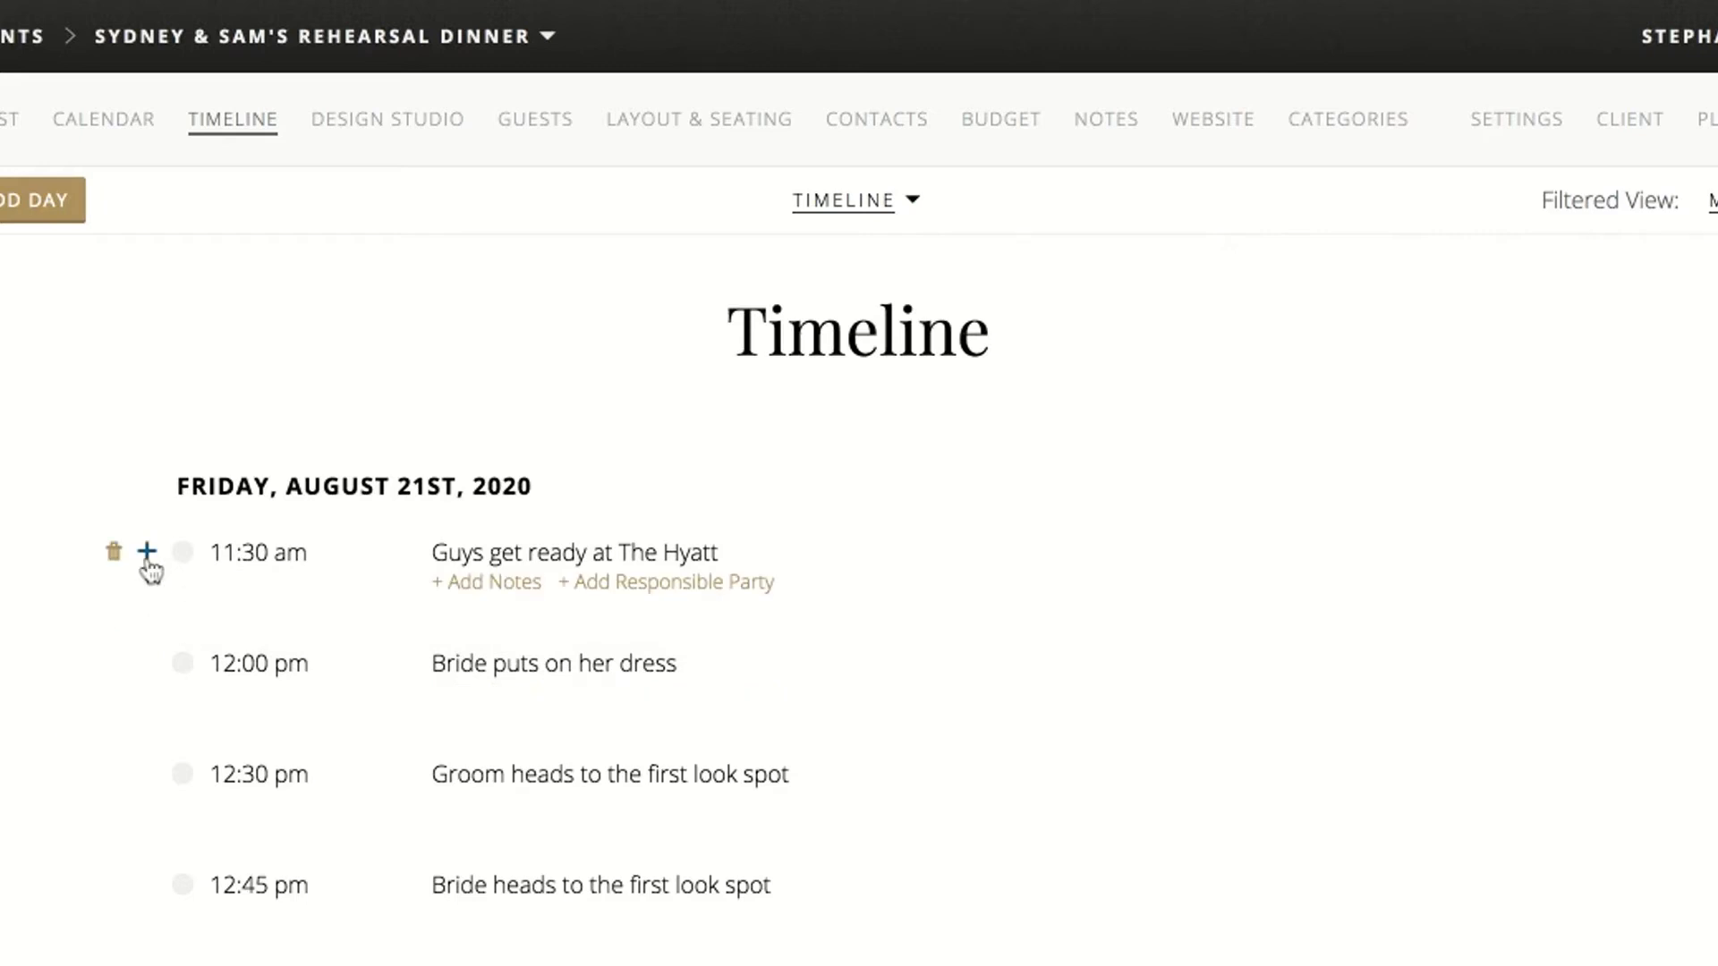
# Add a 9:00 am timeline item titled "Ladies get ready at The Hyatt"
pyautogui.click(148, 554)
pyautogui.write('9am')
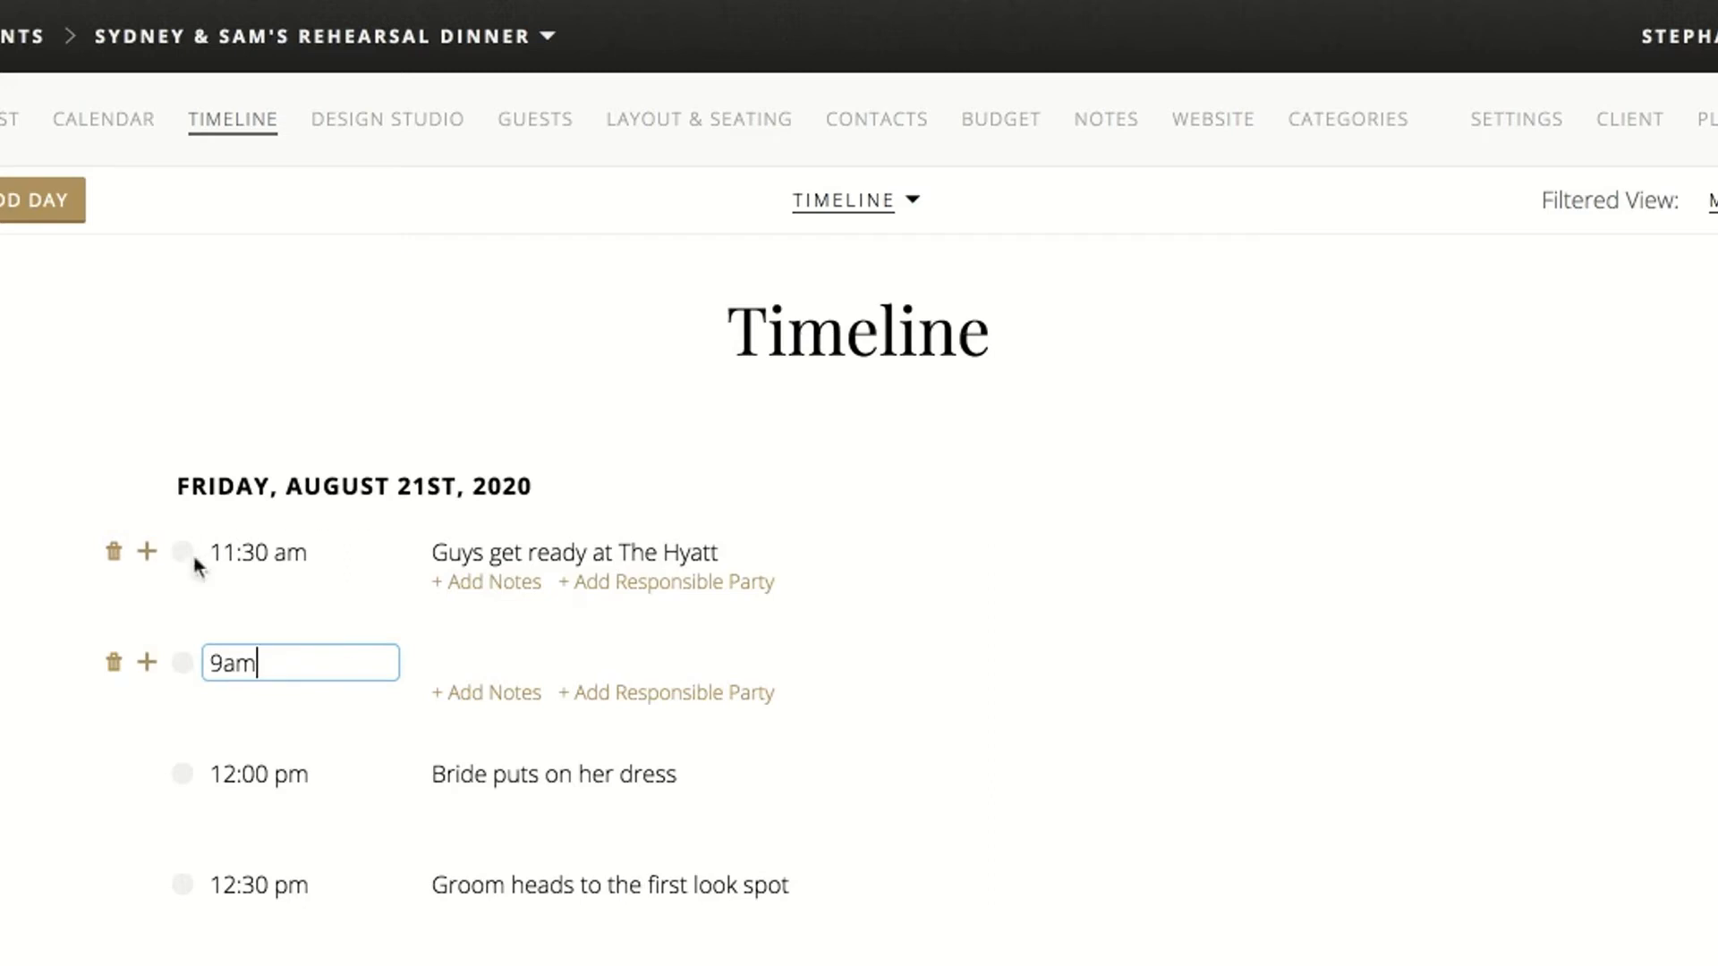
pyautogui.click(487, 664)
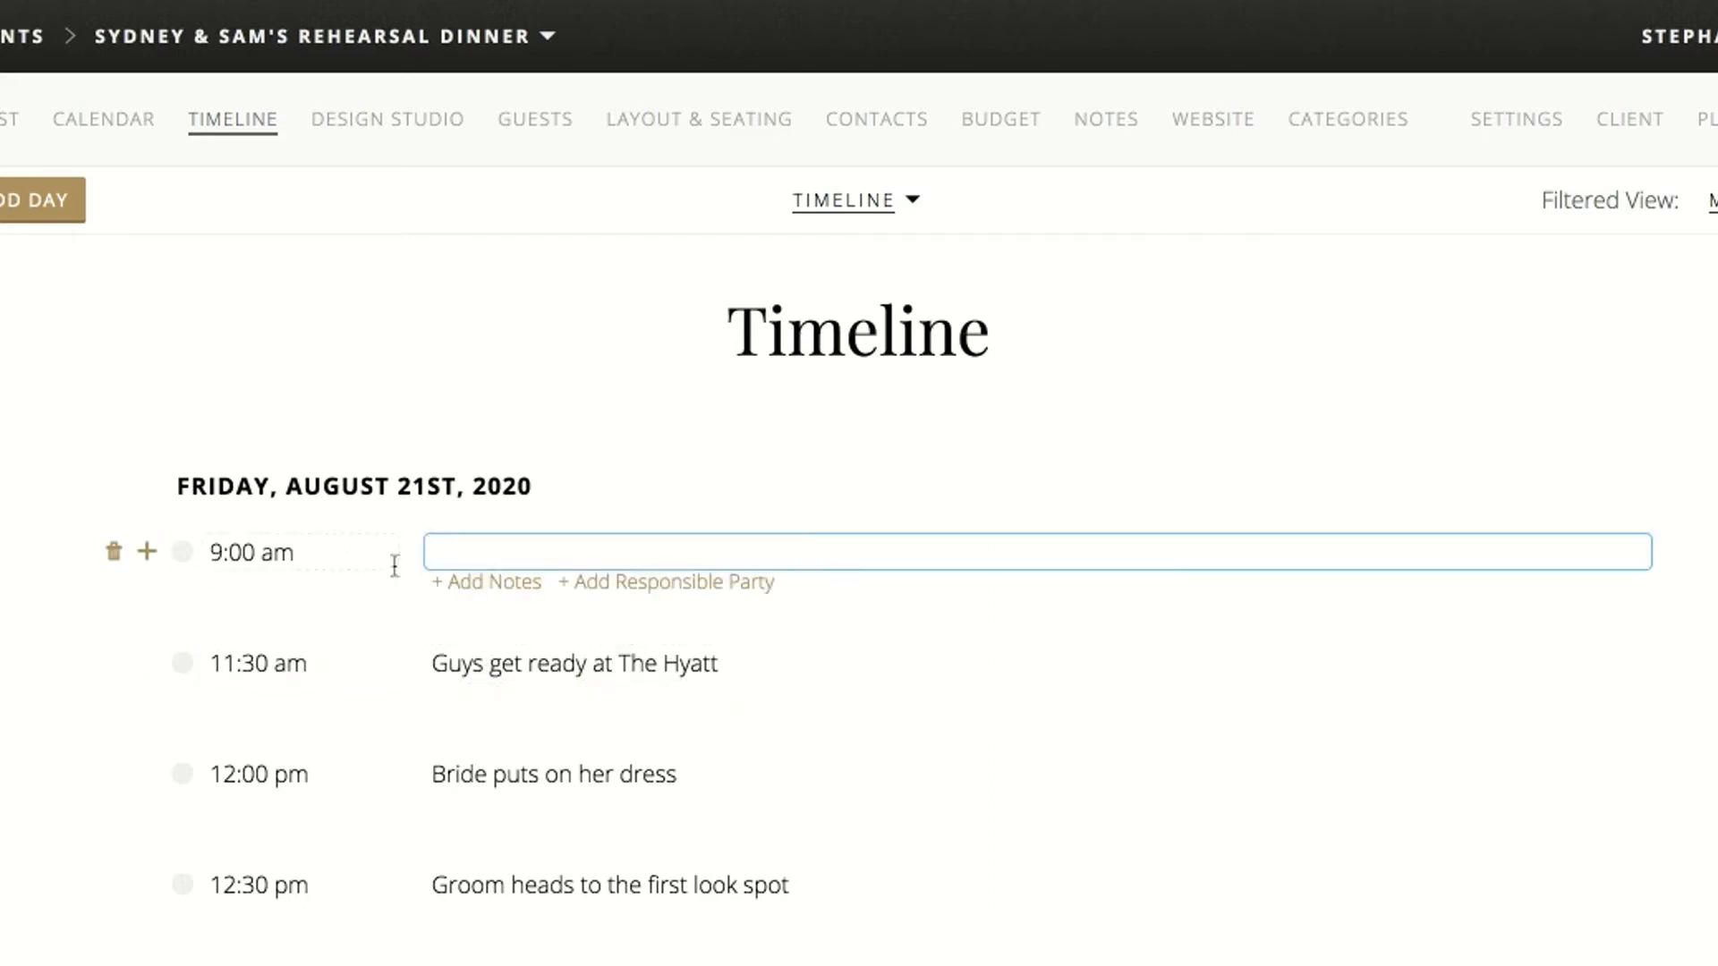
pyautogui.write('G')
pyautogui.press('BackSpace')
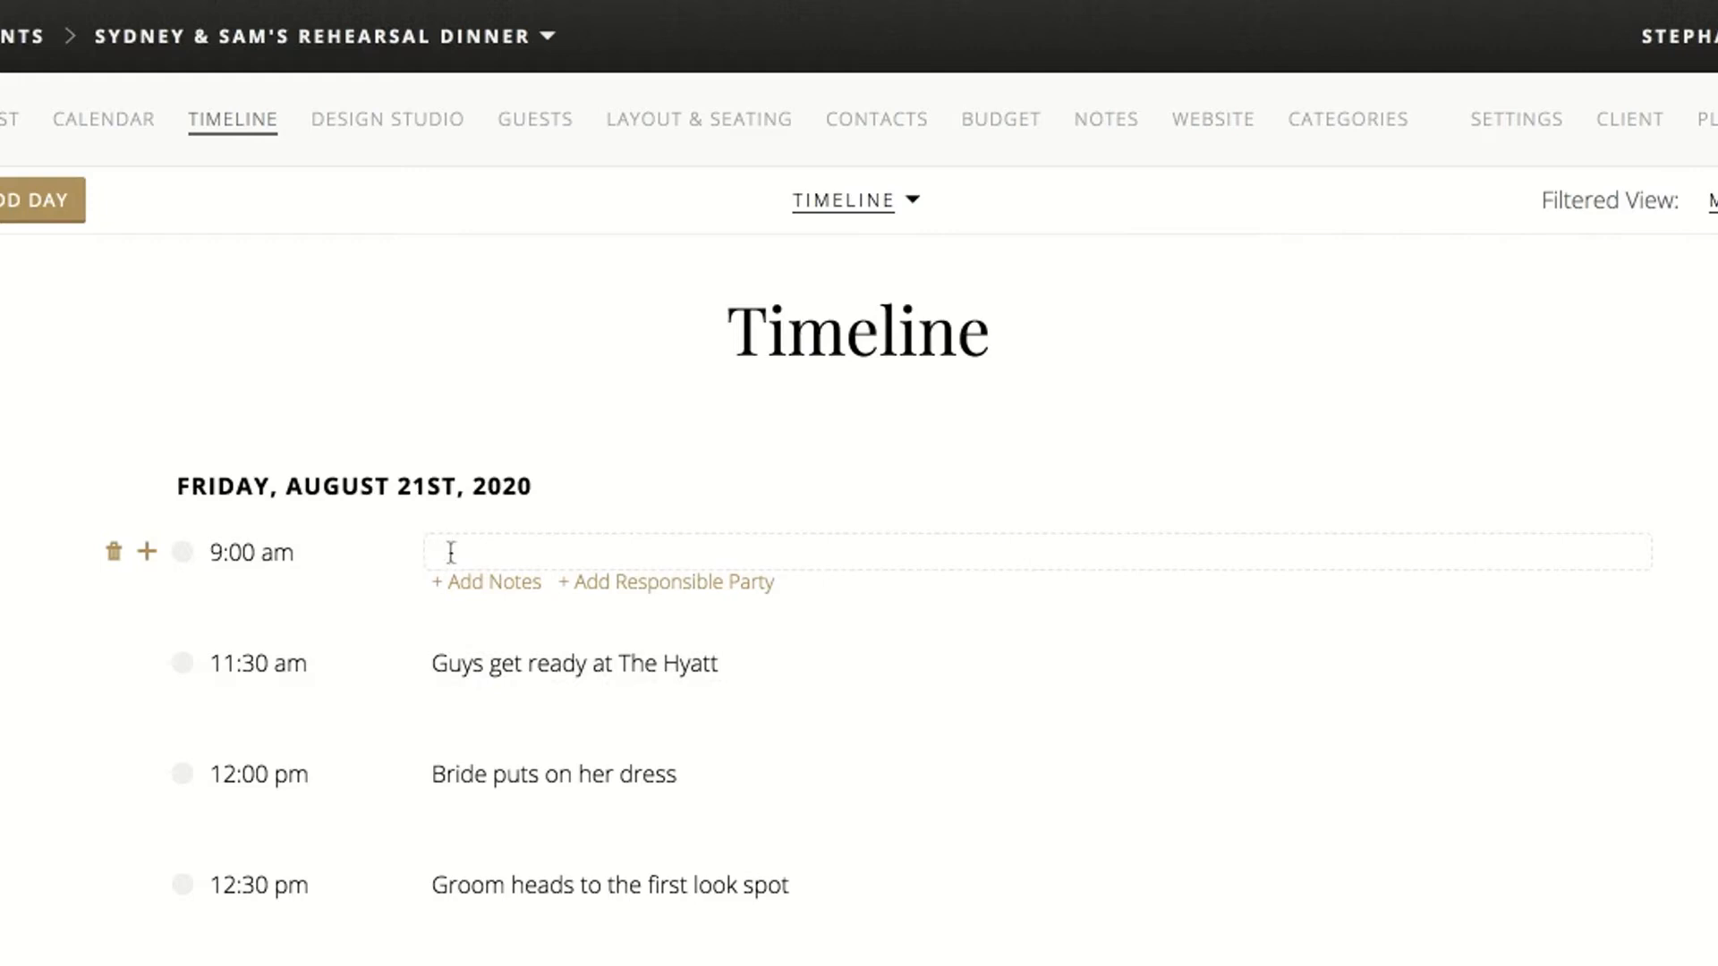
pyautogui.write('Ladies get r')
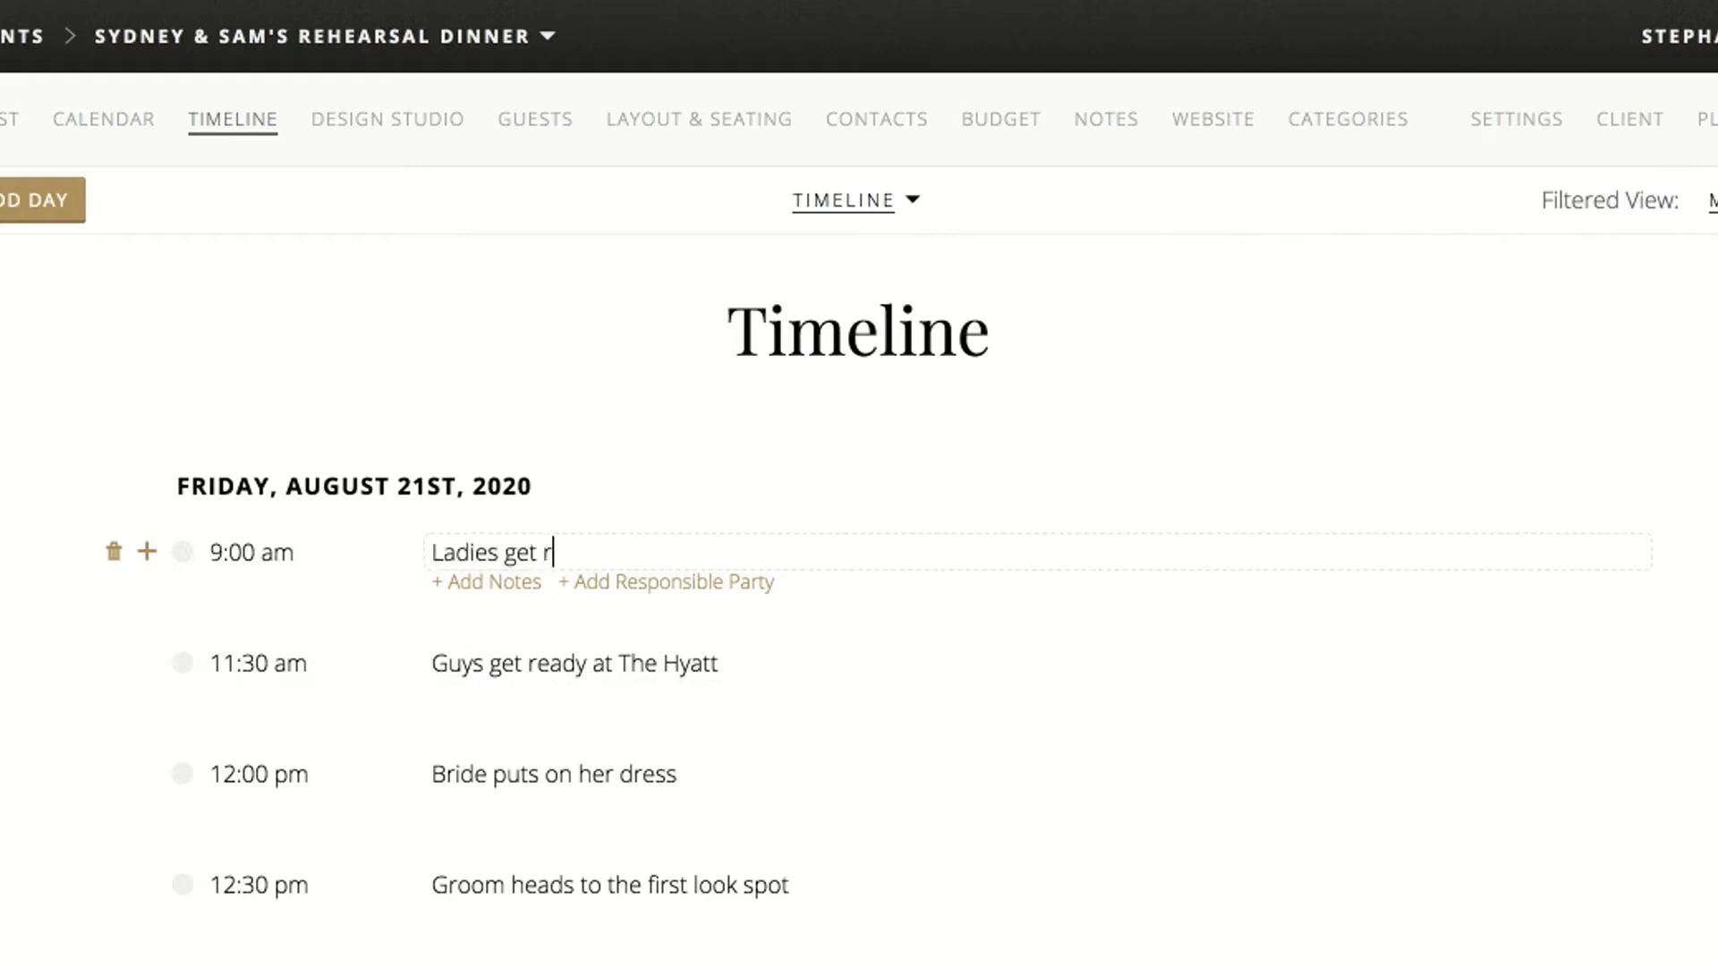
pyautogui.write('eady at The ')
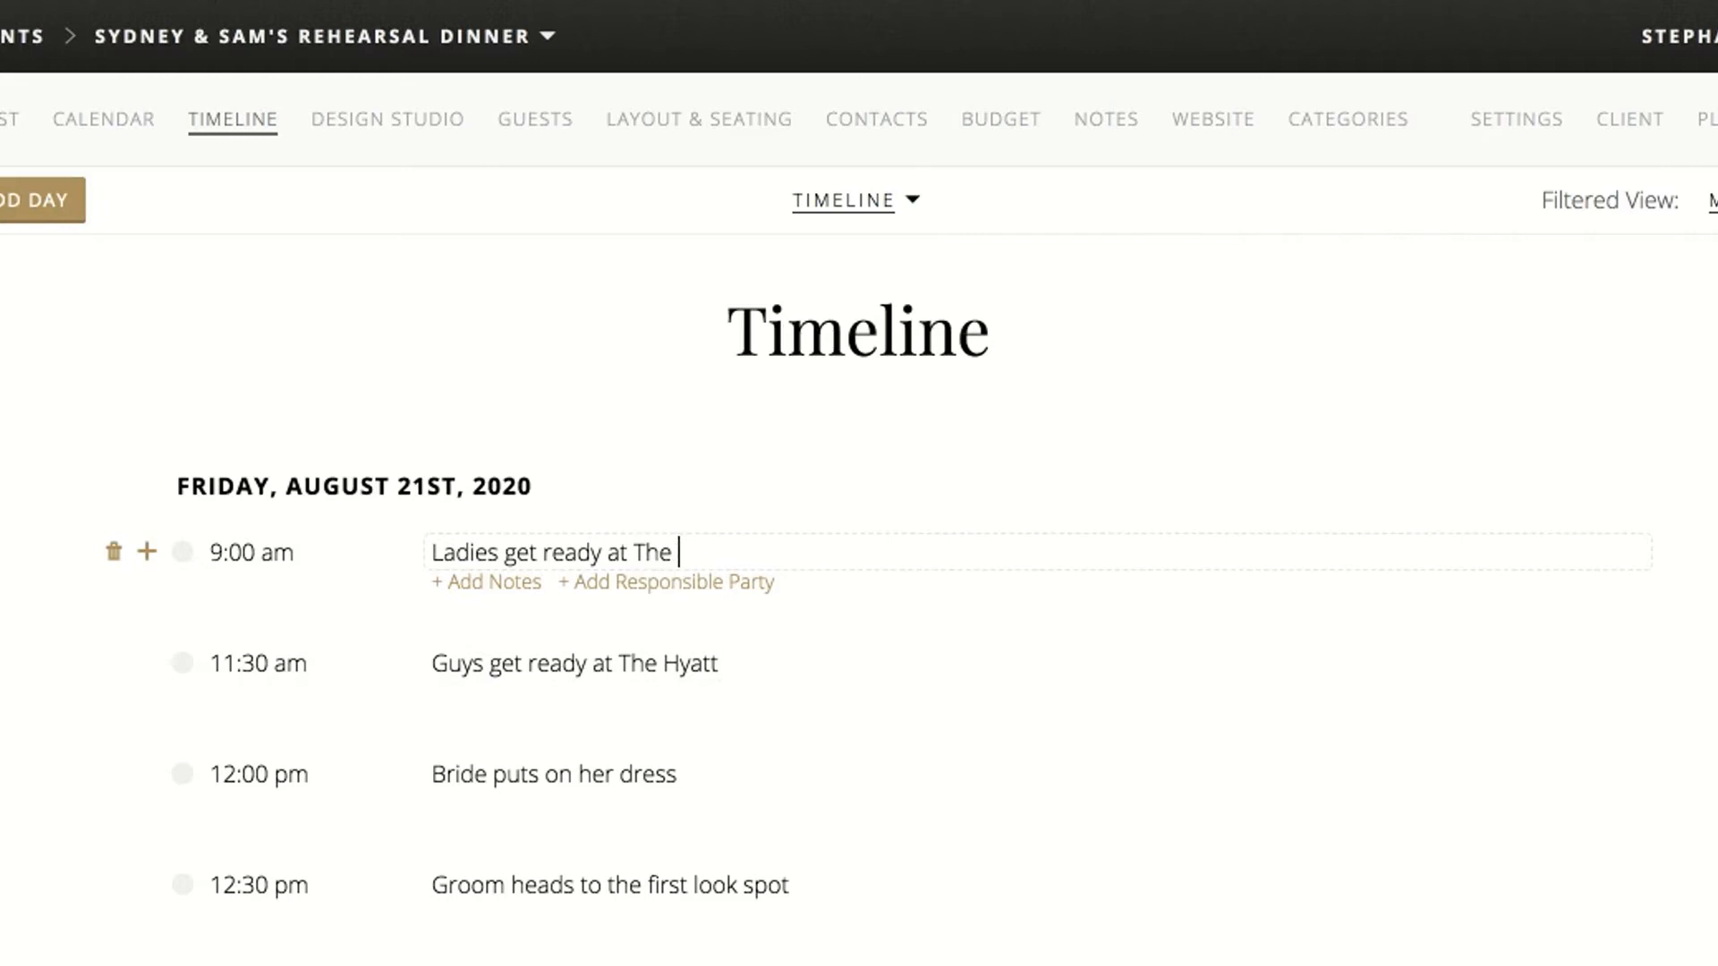
pyautogui.write('Hyatt')
# Append "( room # TBD)" to the guys' getting-ready title and "( Room # TBD)" to the ladies' one
pyautogui.click(751, 663)
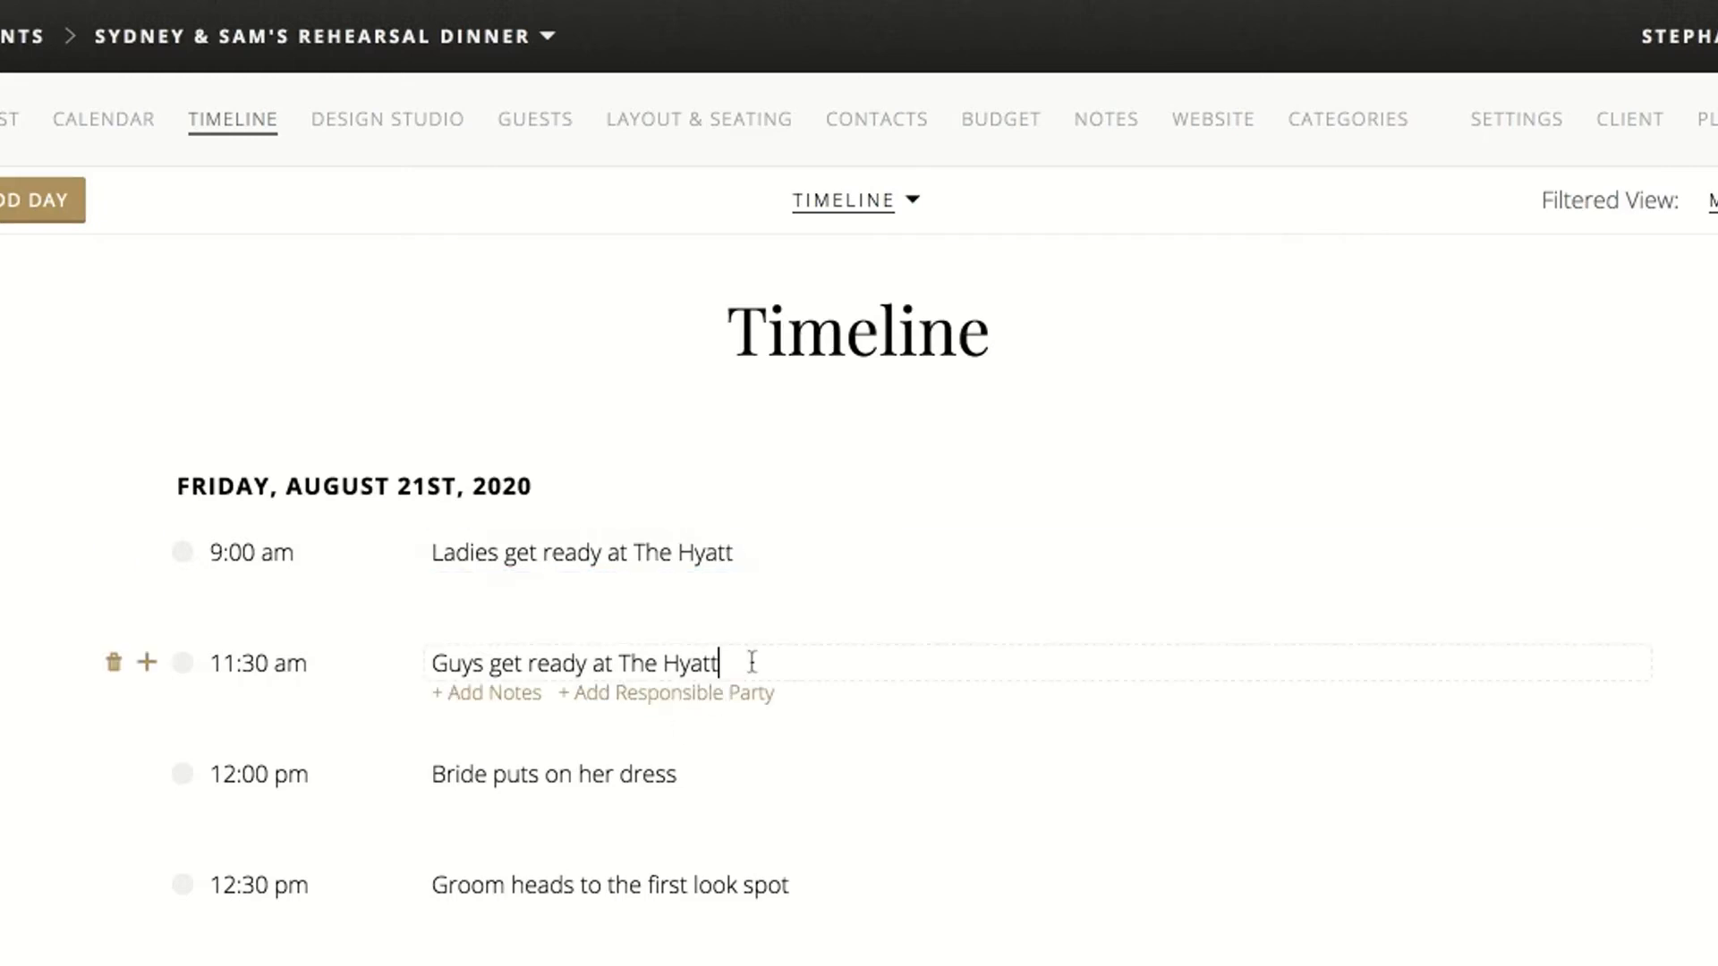
pyautogui.write('( room # TBD')
pyautogui.click(785, 556)
pyautogui.write('( Room # TBD')
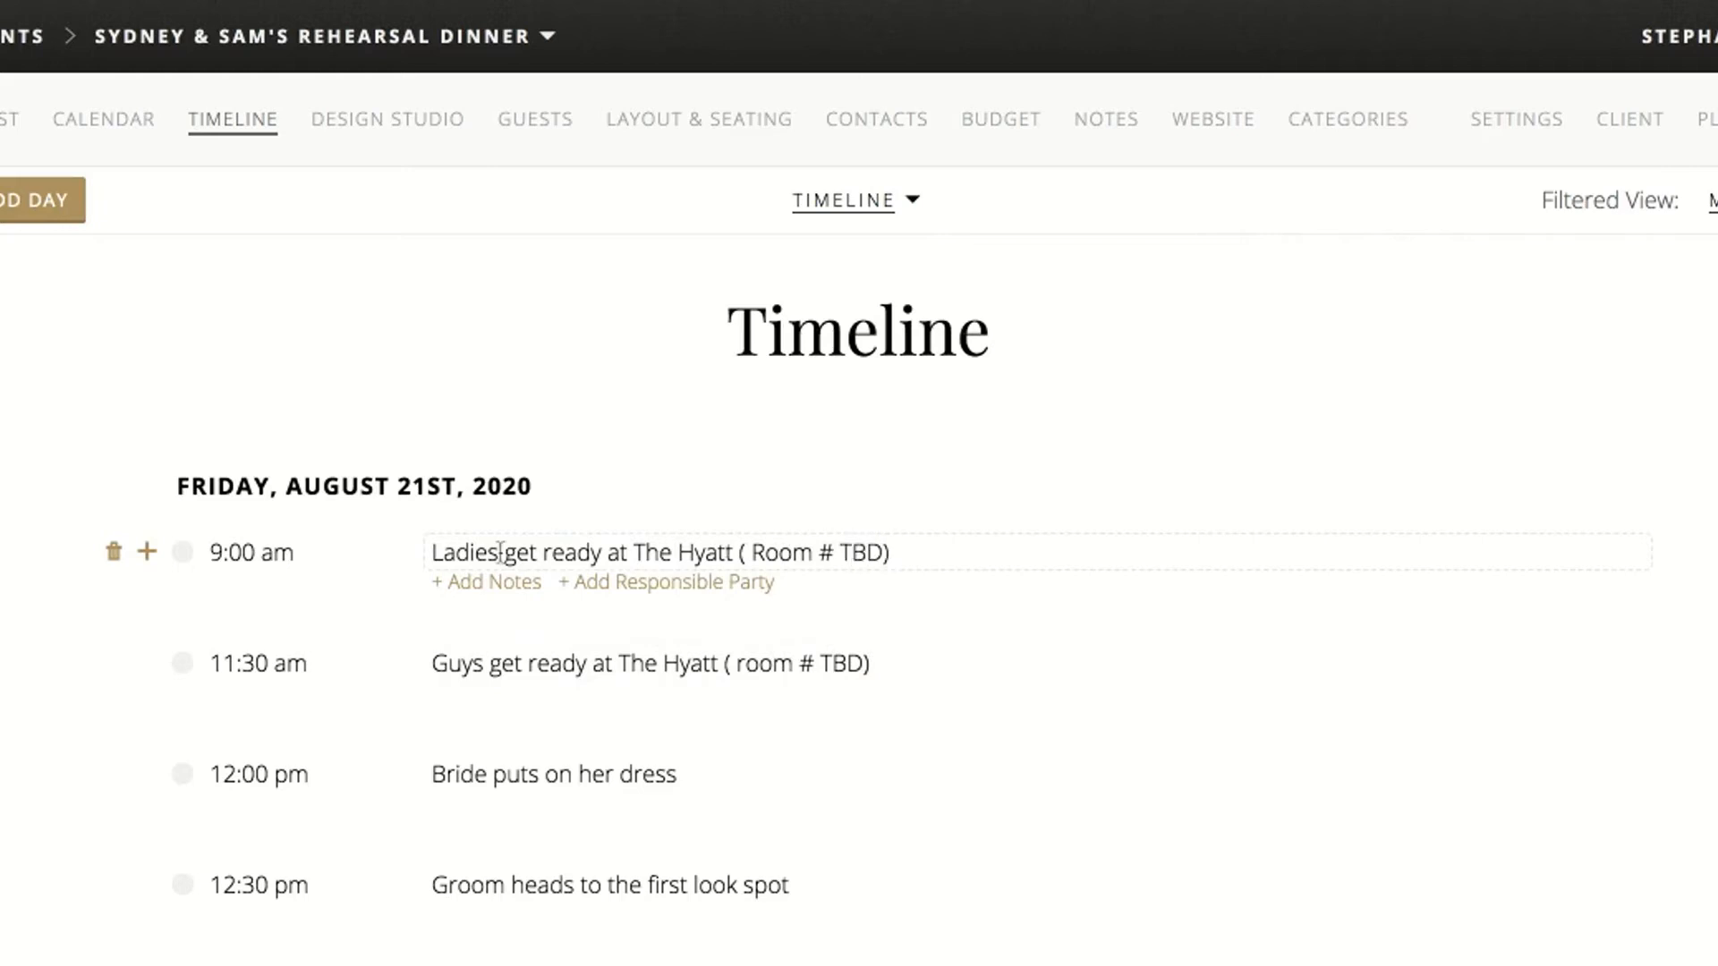
pyautogui.click(73, 682)
# Extend the 9:00 am ladies' item title with "Hair and Makeup, 5) bridesmaids, 2) moms, Bride"
pyautogui.click(931, 555)
pyautogui.write('(')
pyautogui.press('BackSpace')
pyautogui.write('Hair and Makeup')
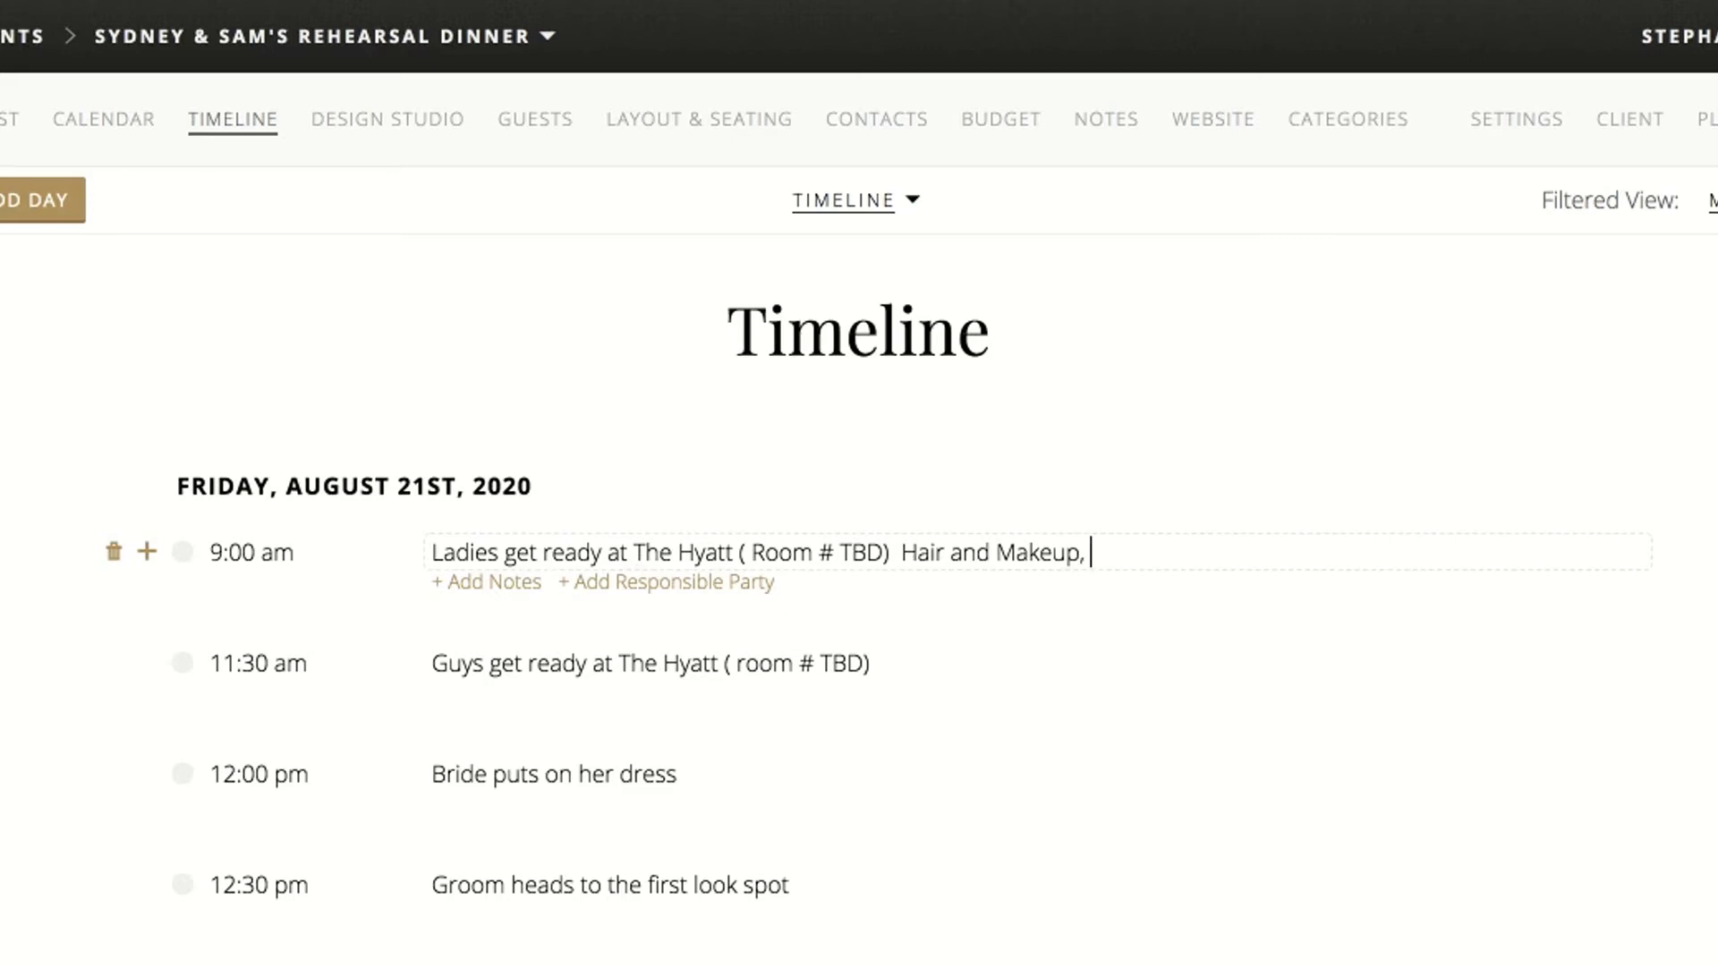
pyautogui.write(', 5 bridesmaids, ')
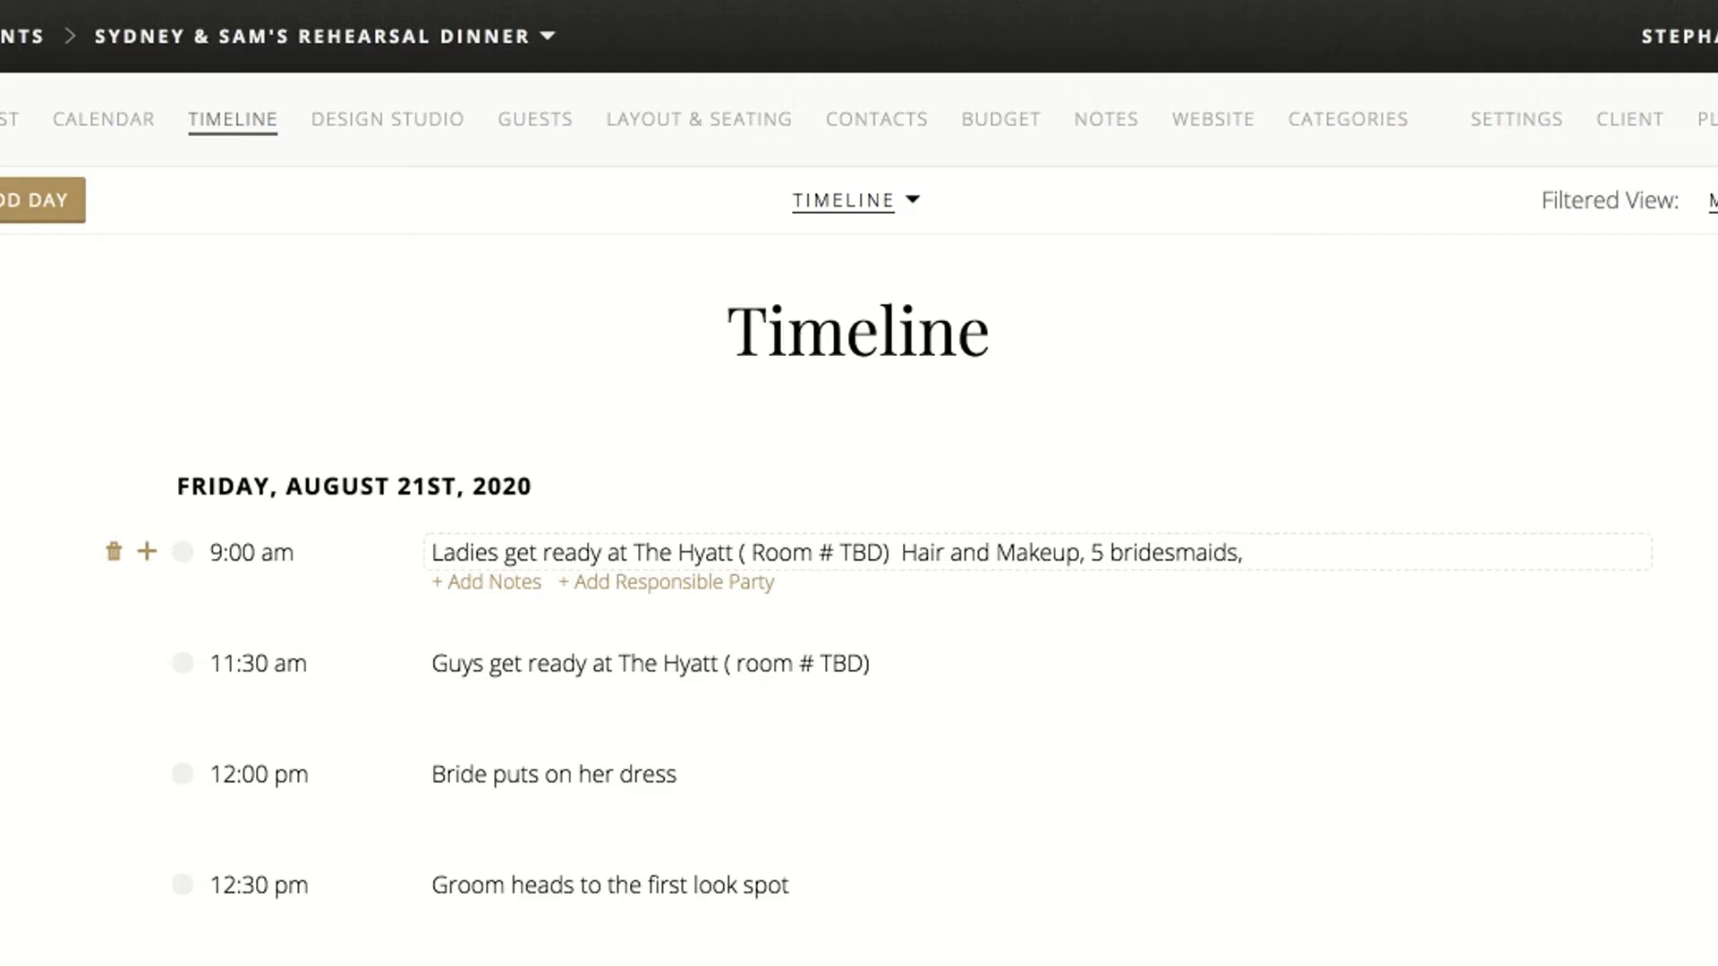
pyautogui.write('2) moms, Bride')
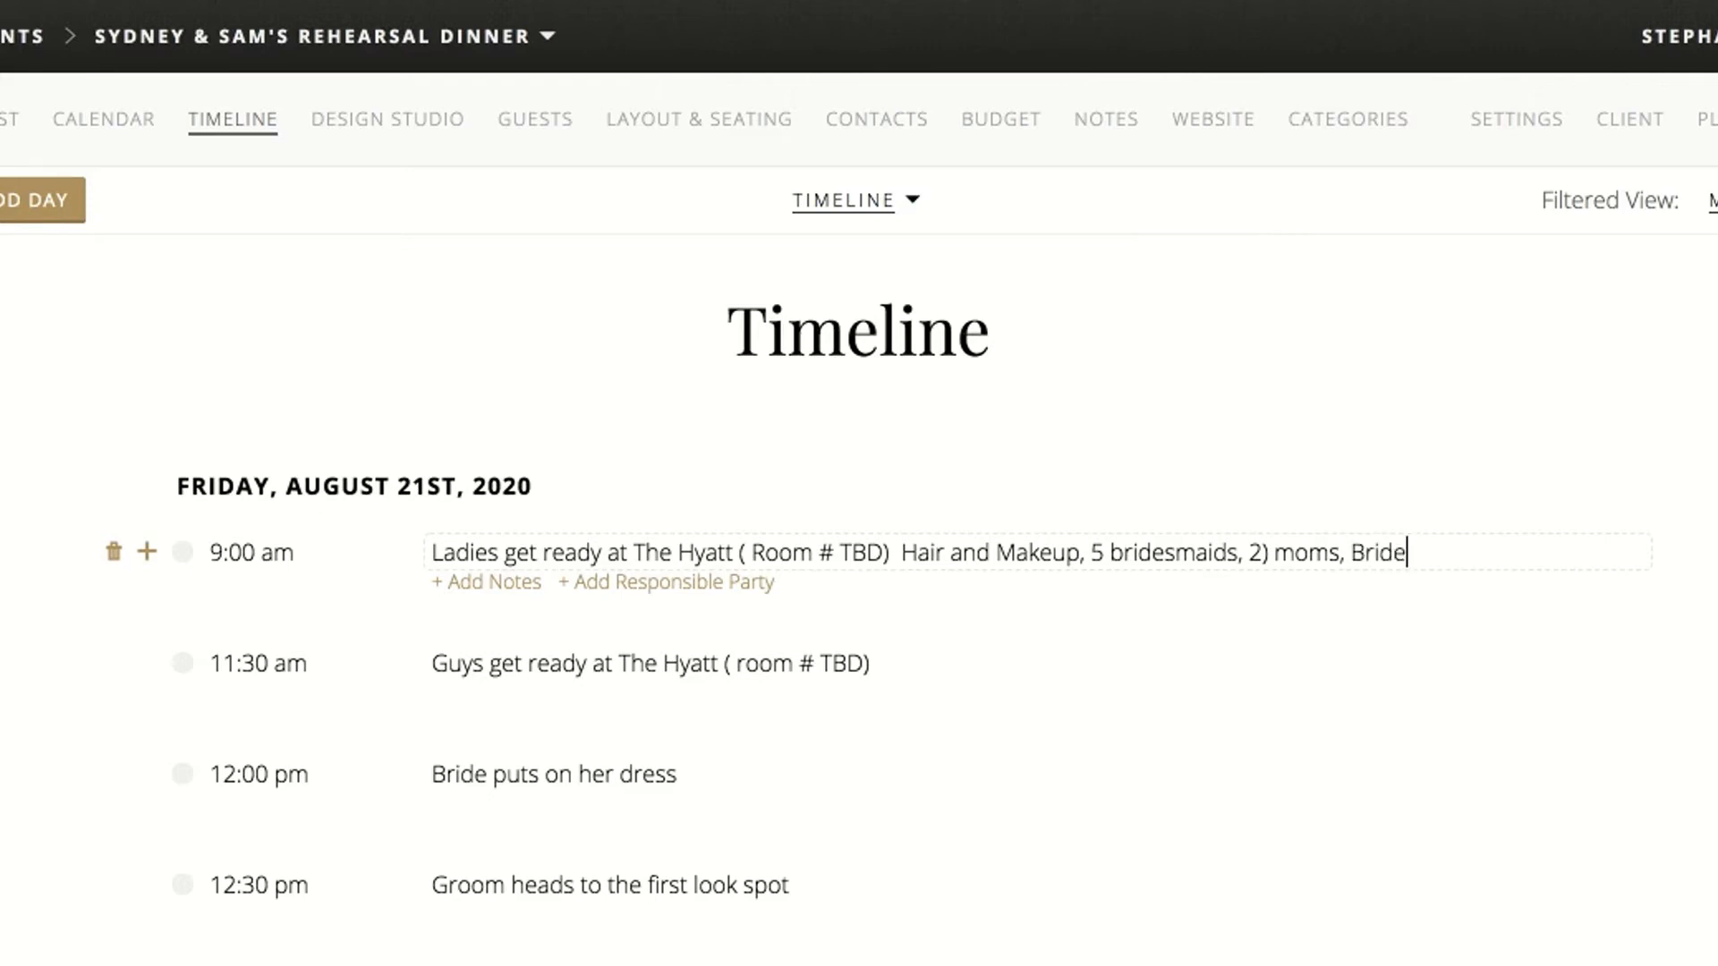
pyautogui.click(1104, 553)
pyautogui.write(')')
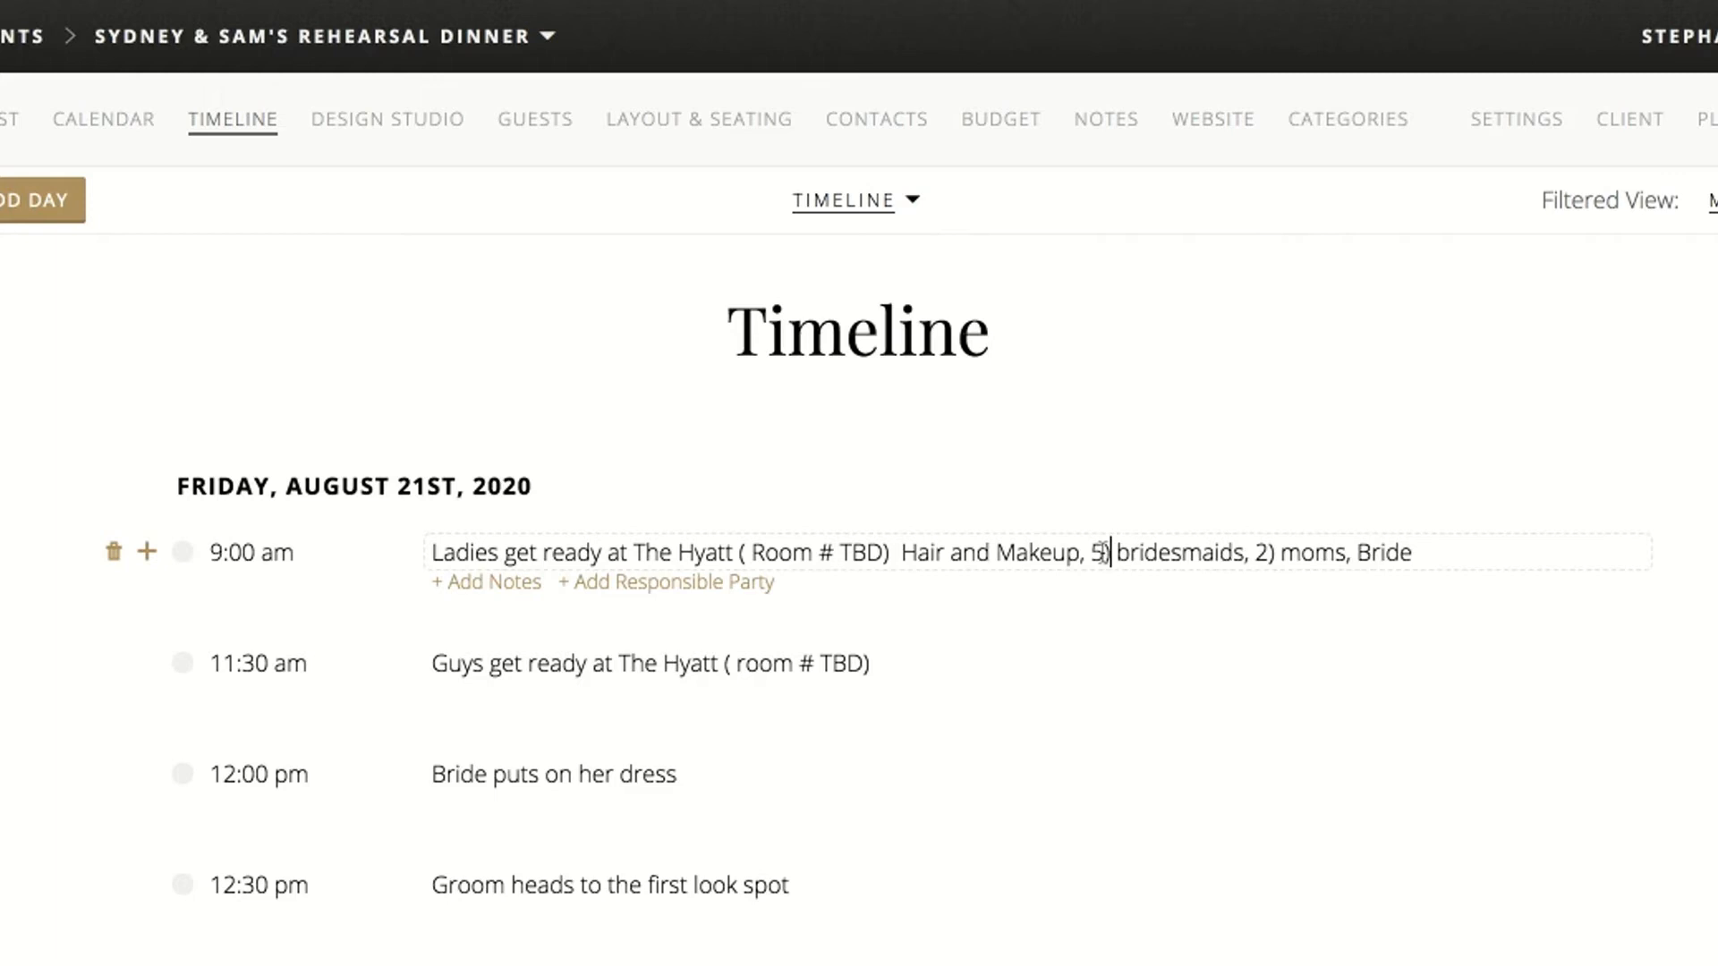
pyautogui.click(18, 631)
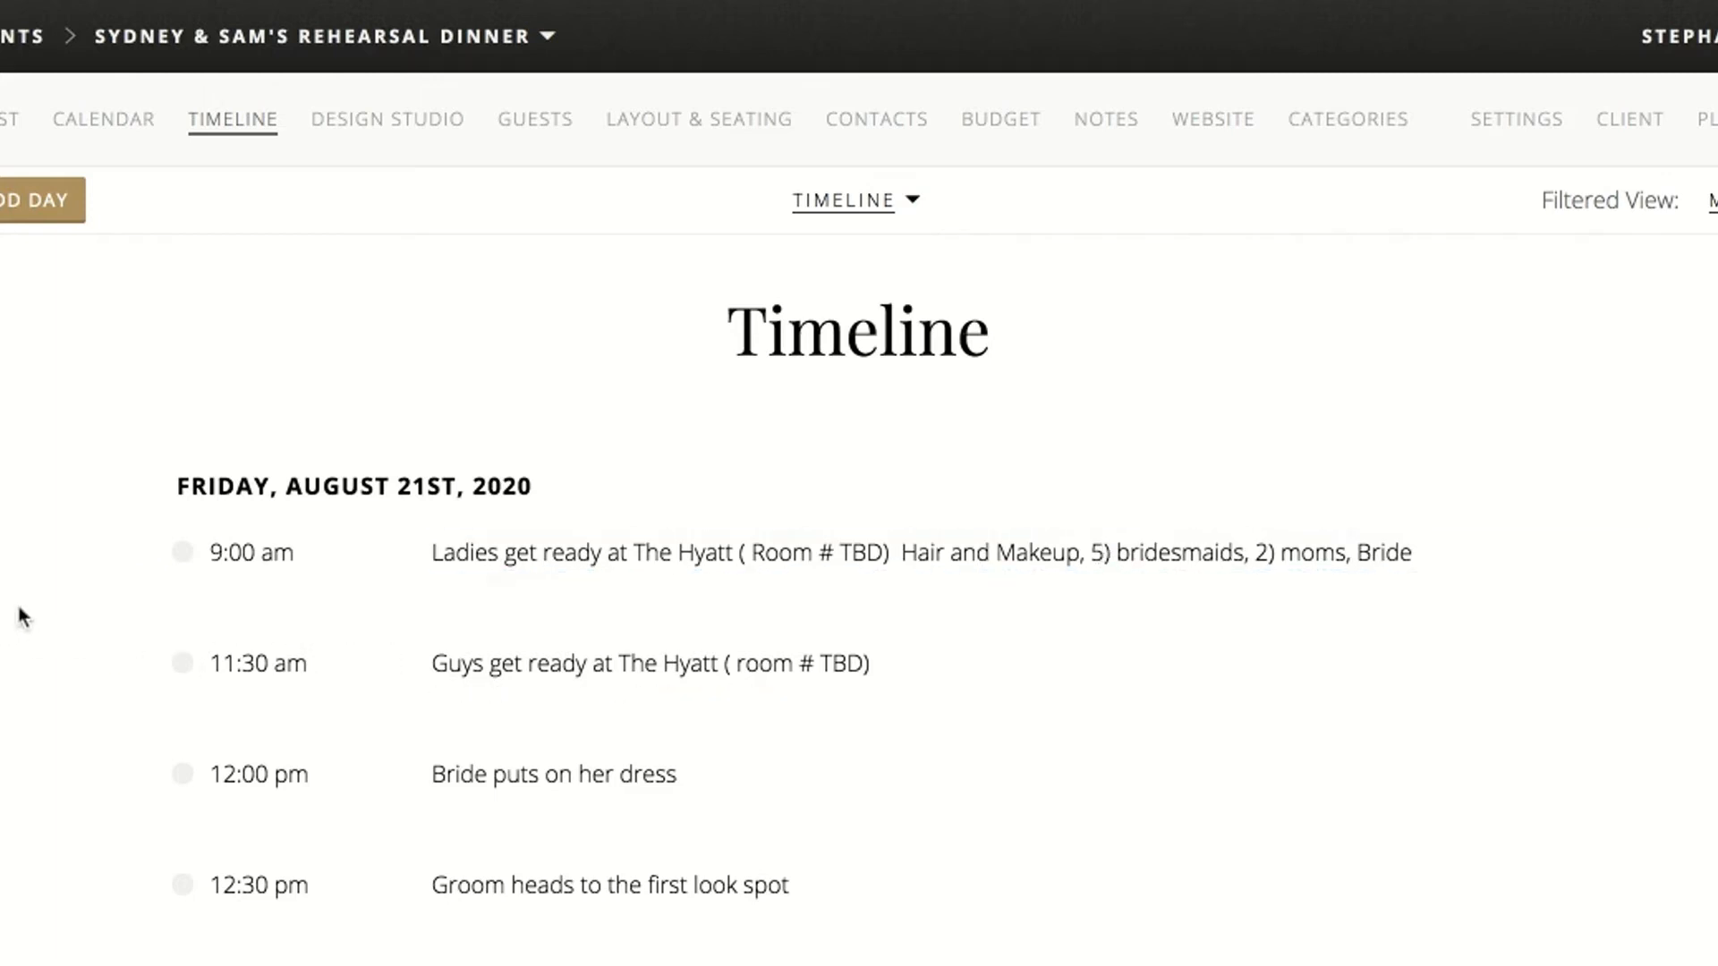
# Add an 11:00 am timeline item titled "Bride's Hair"
pyautogui.scroll(-1, 19, 614)
pyautogui.moveTo(131, 503)
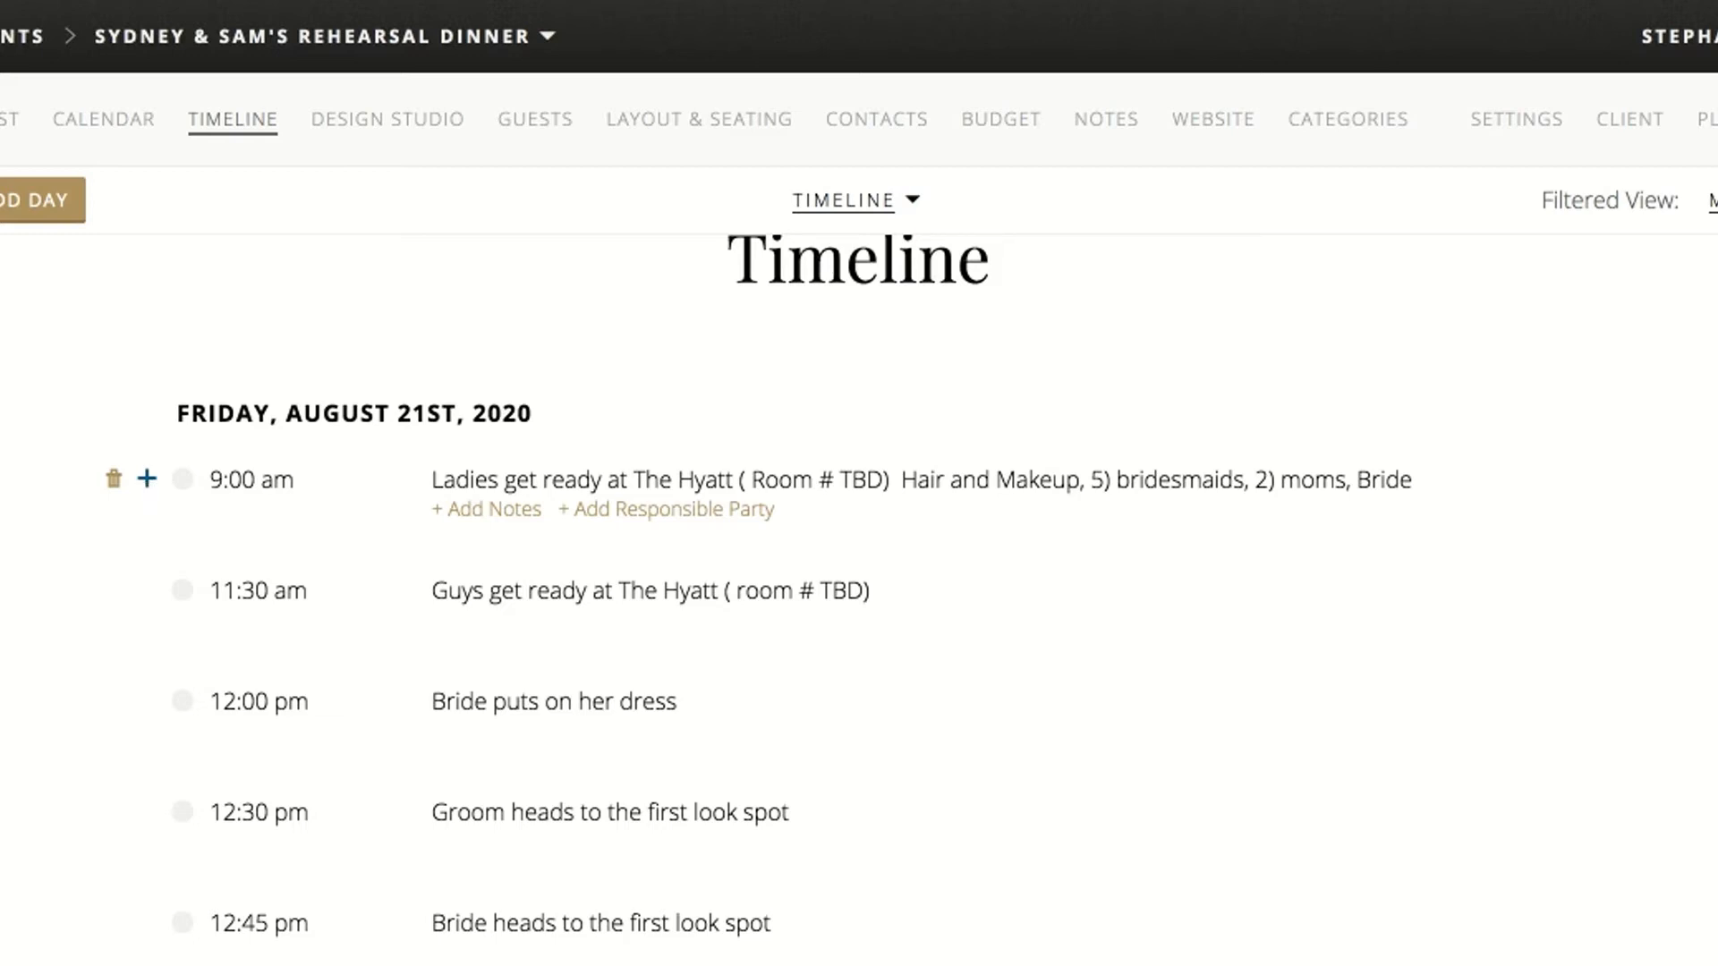
pyautogui.click(147, 479)
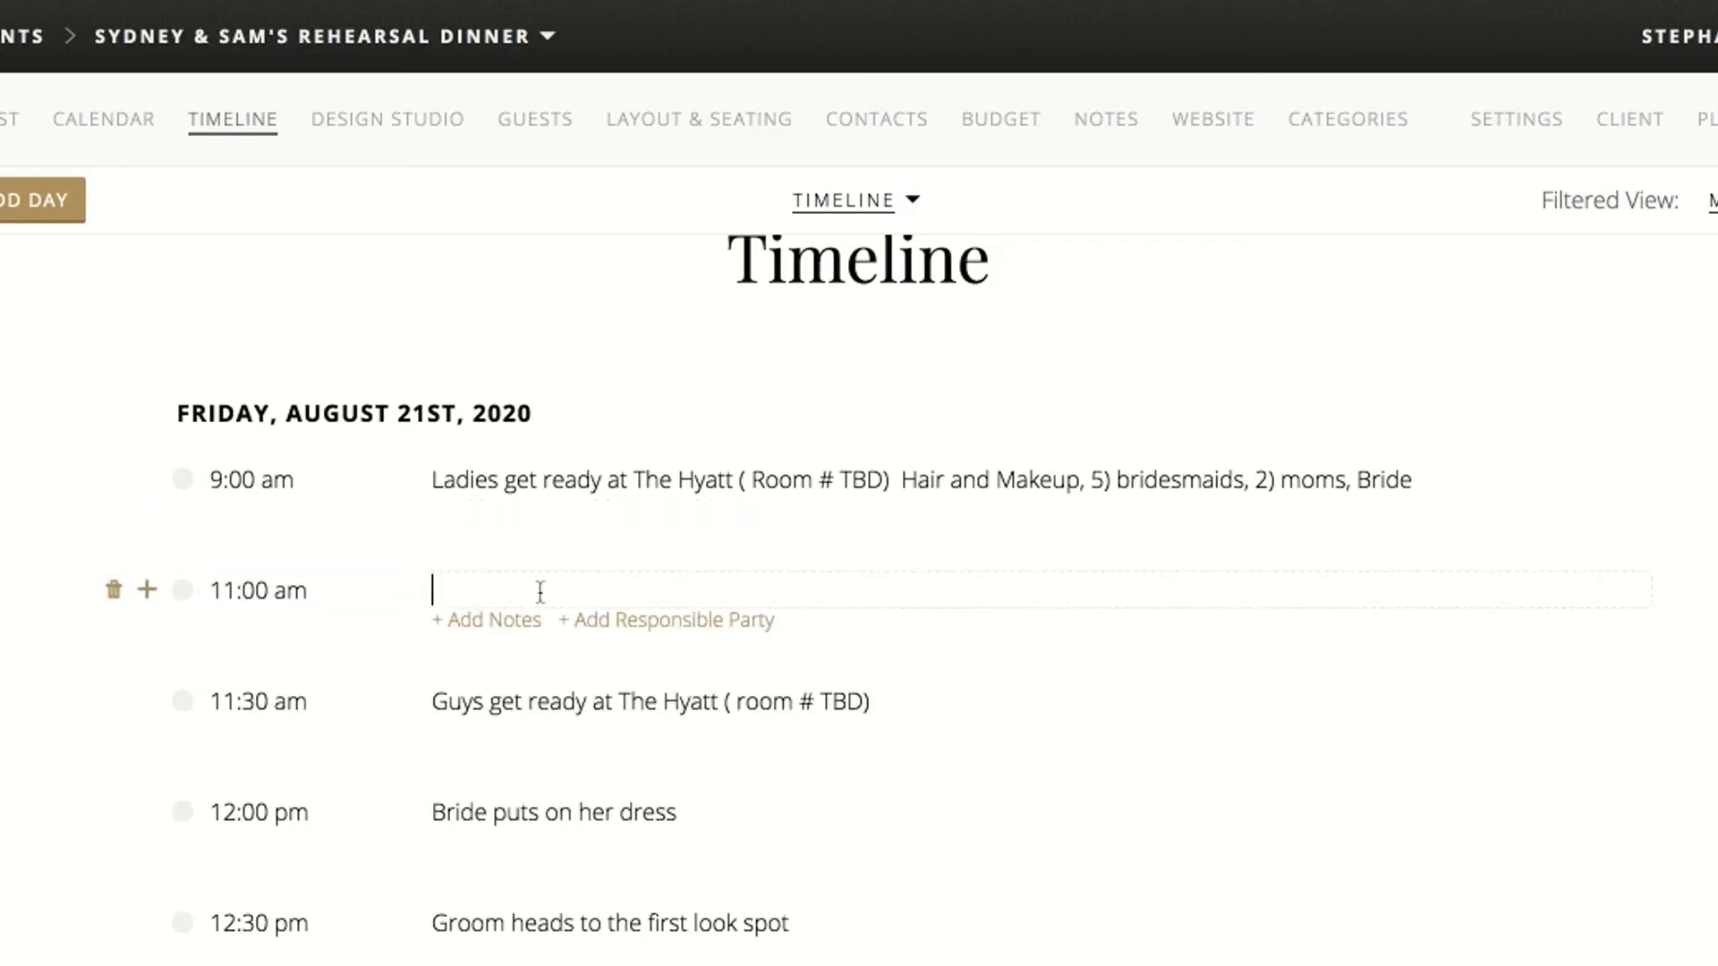
pyautogui.write("Bride's")
pyautogui.write('Hair')
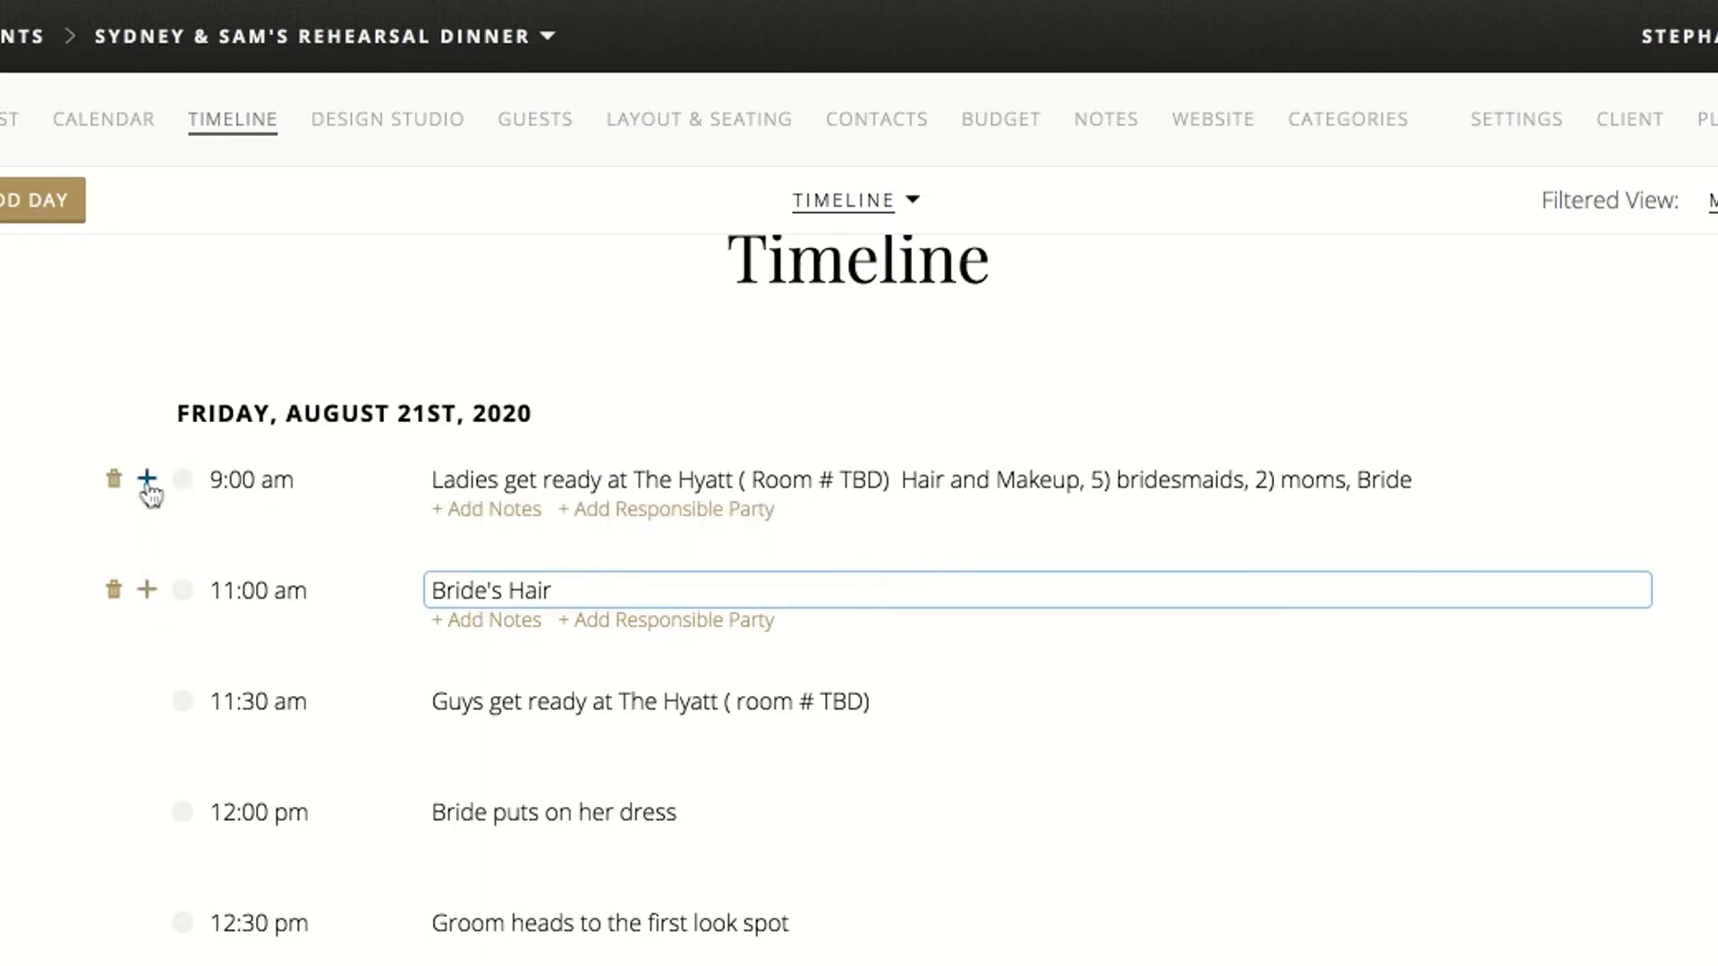
pyautogui.click(147, 483)
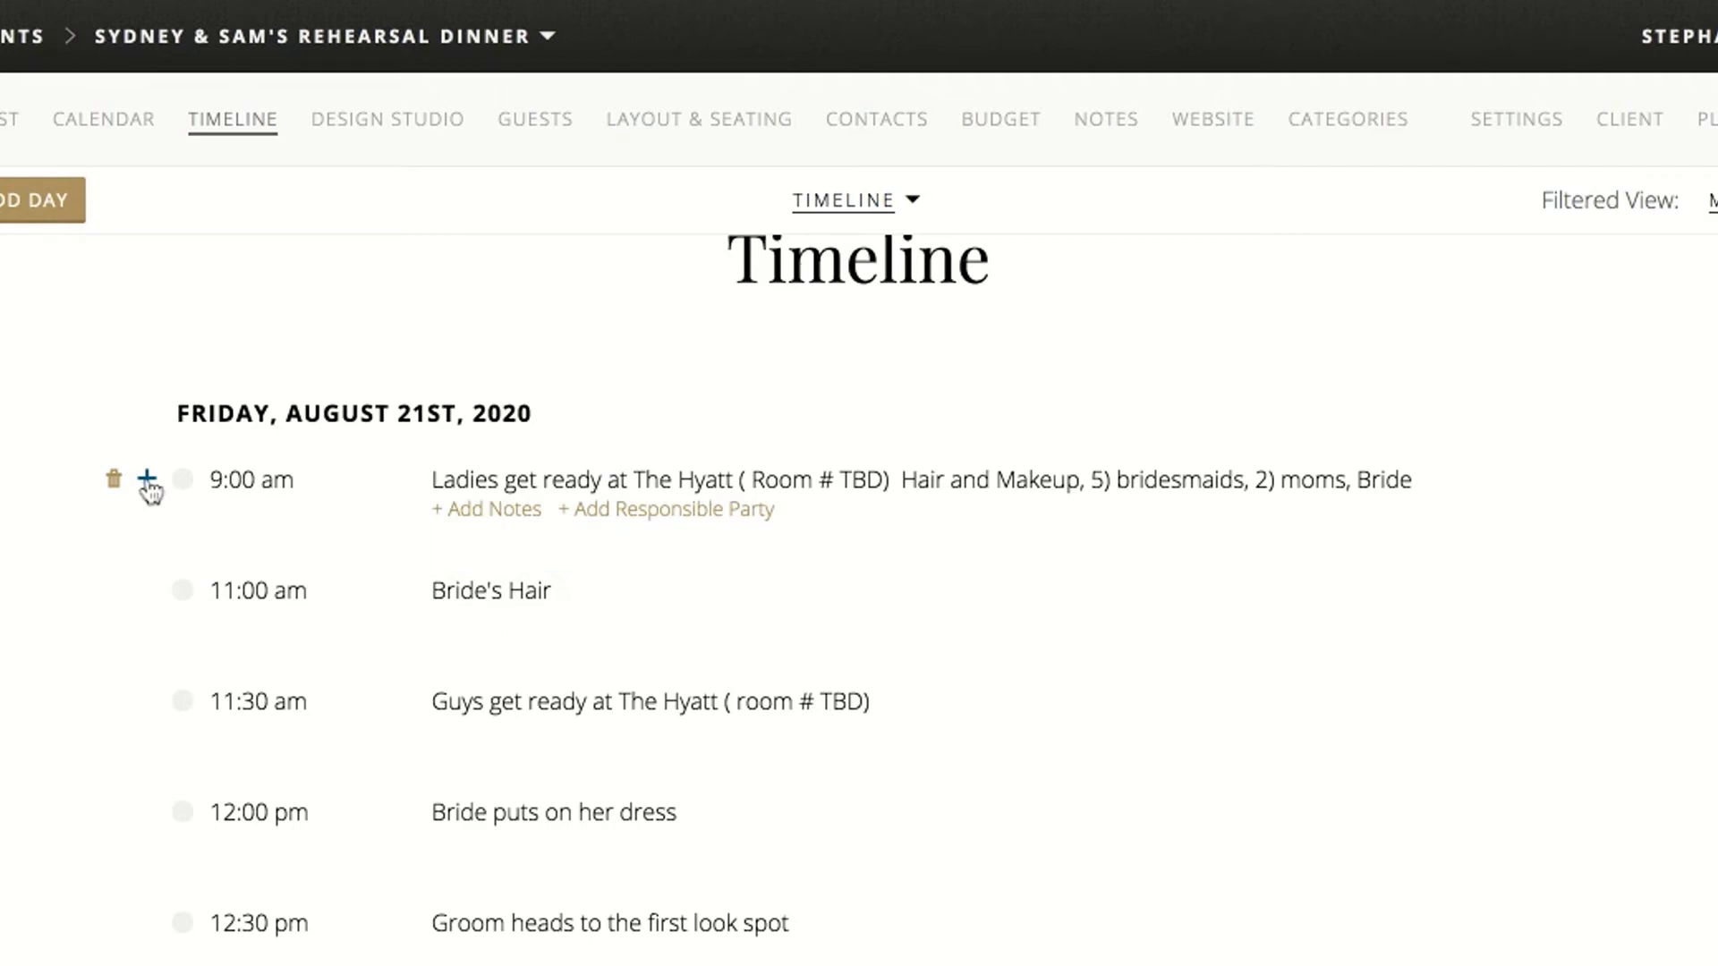
# Add a 10:00 am timeline item titled "Bride's Makeup"
pyautogui.click(148, 484)
pyautogui.write('a10am')
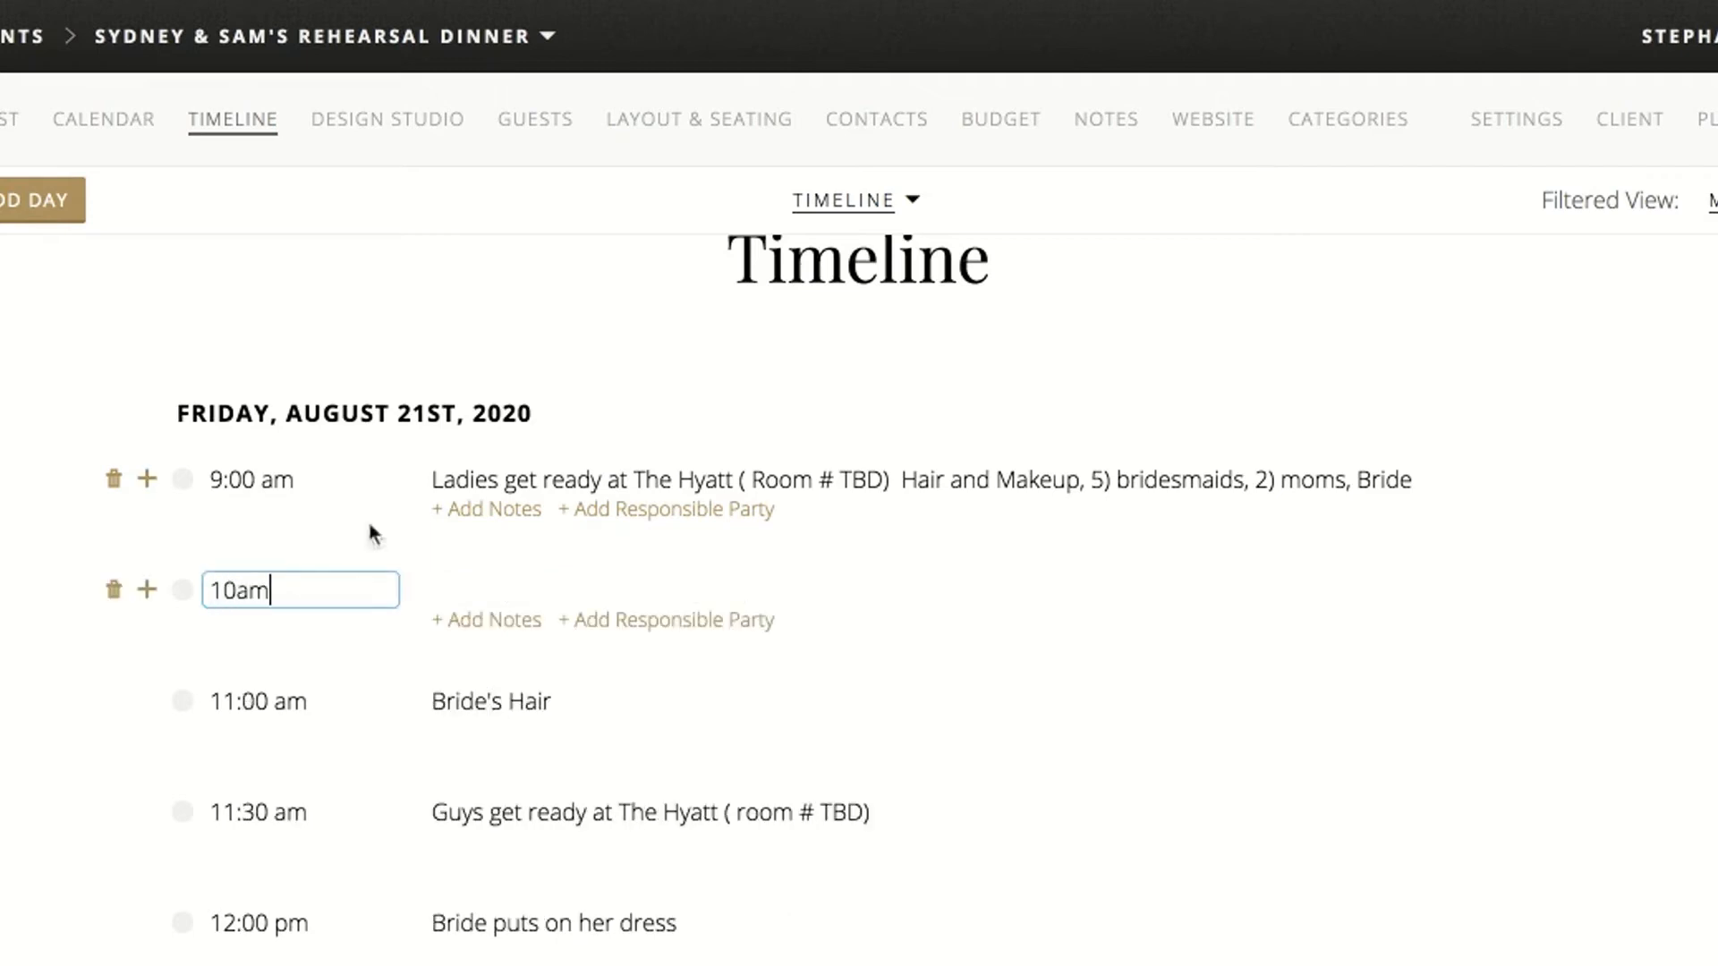
pyautogui.click(492, 580)
pyautogui.write('Bride')
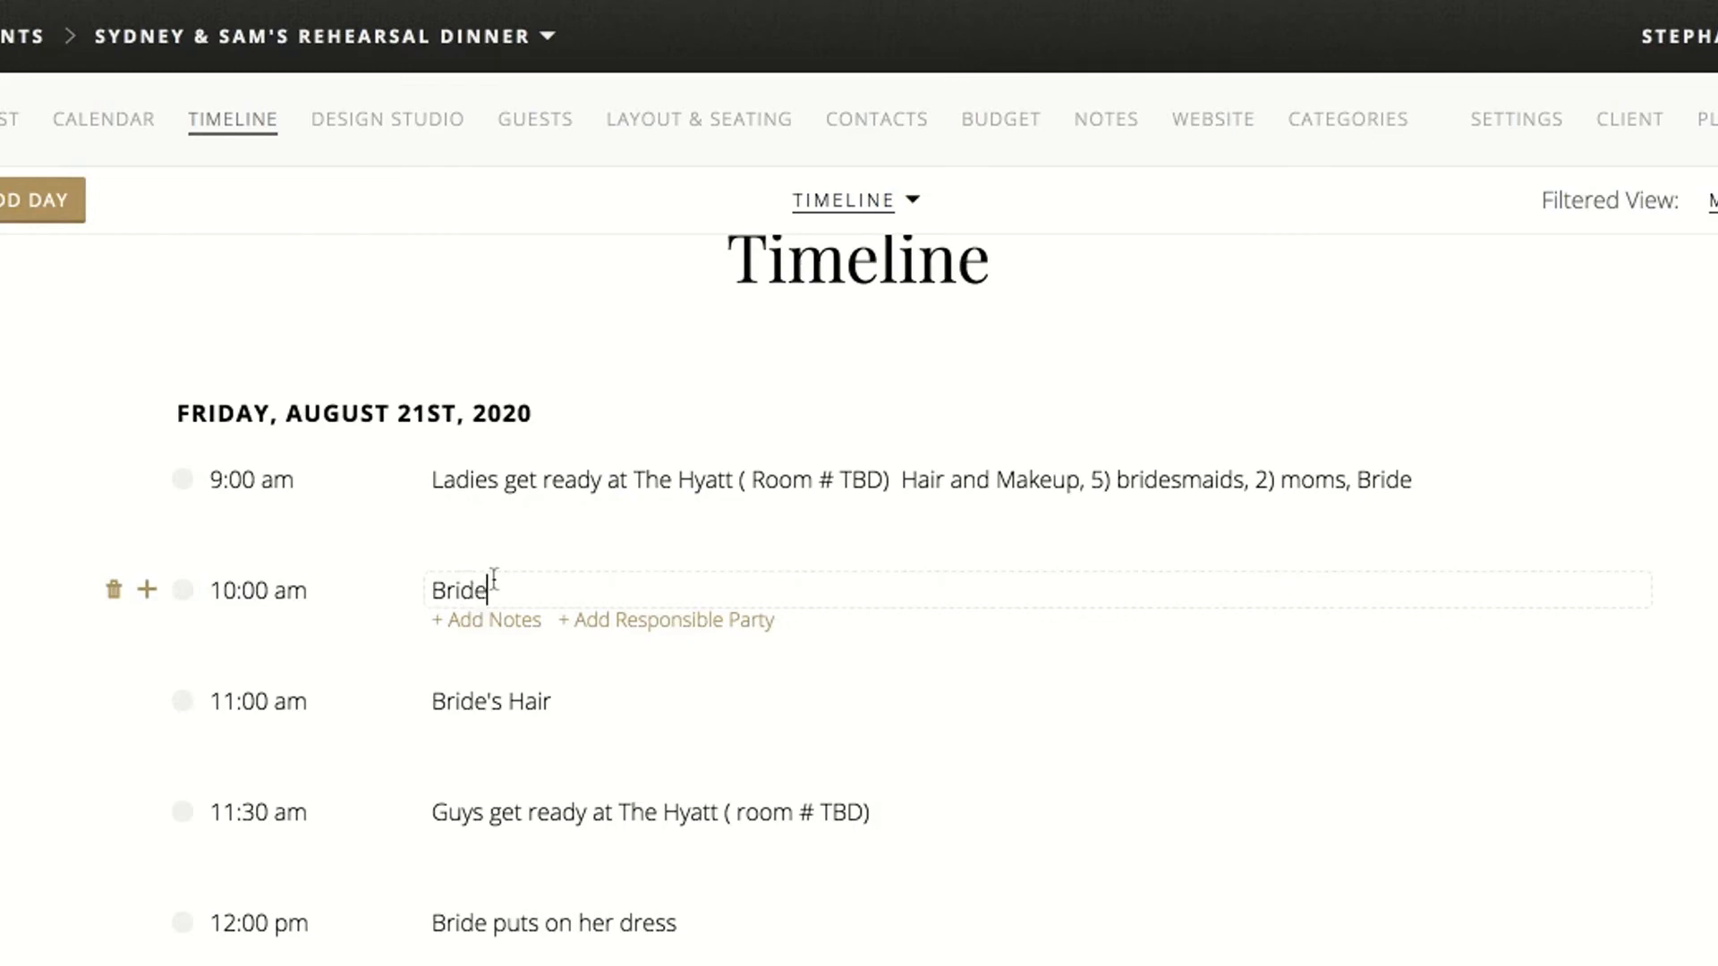
pyautogui.write("'s Makeup")
pyautogui.press('Return')
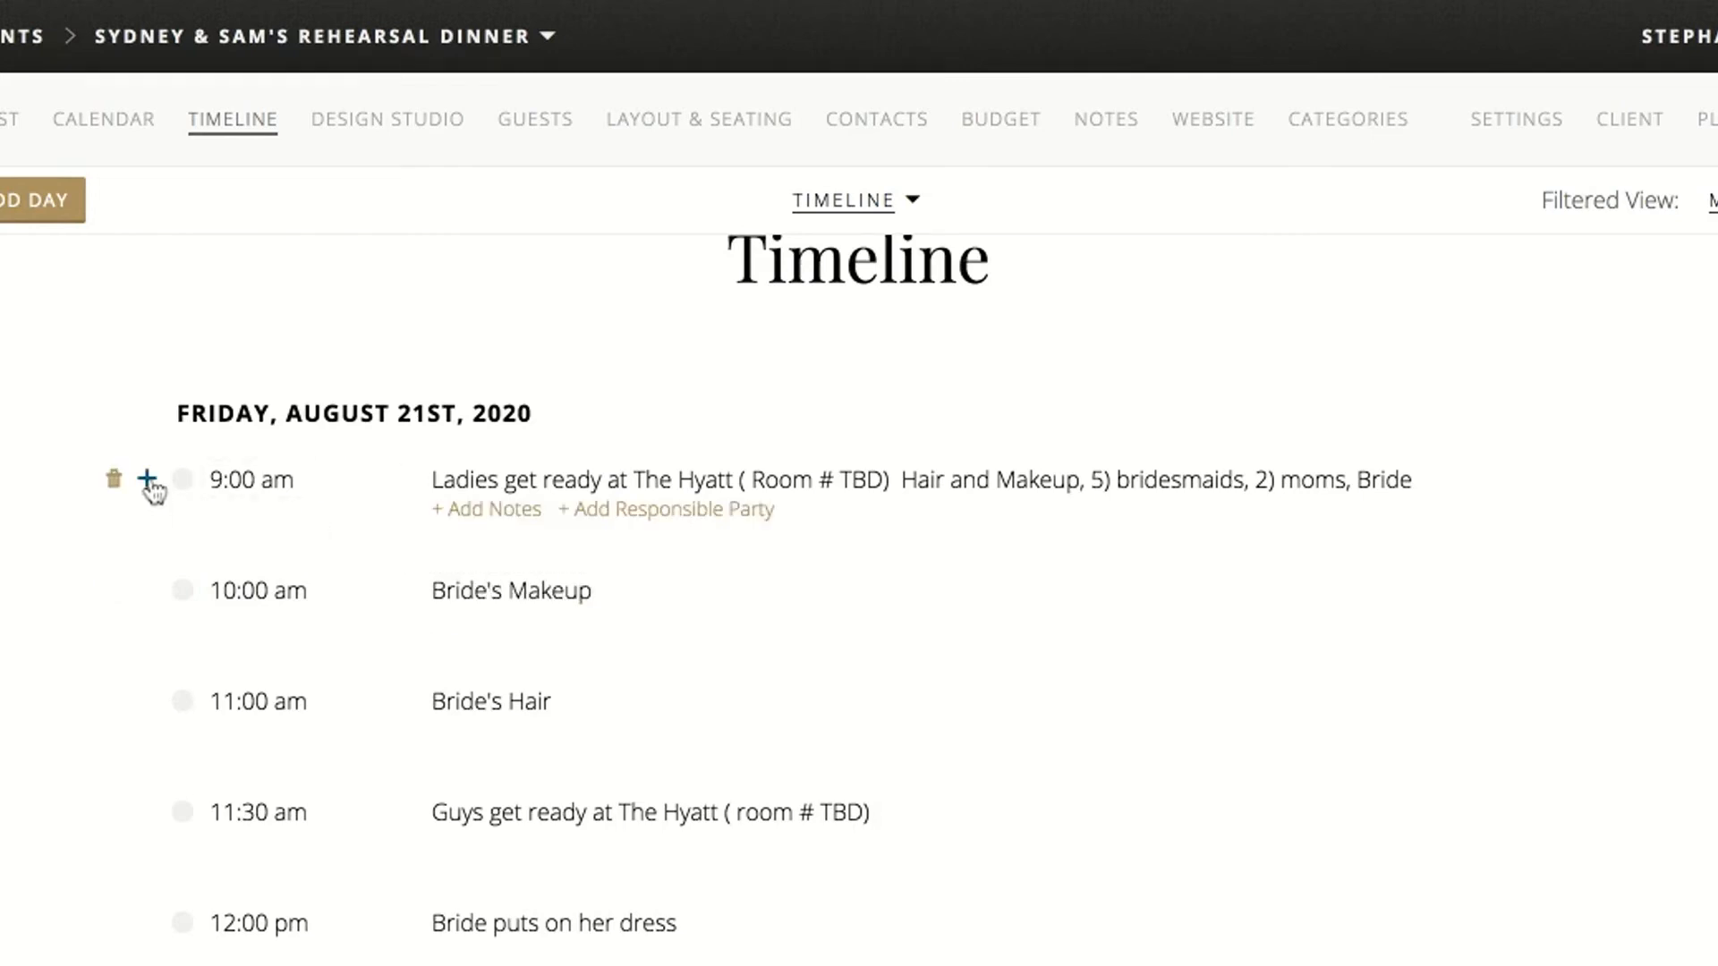
# Add a second 9:00 am timeline item titled "breakfast for the ladies in their room"
pyautogui.click(146, 480)
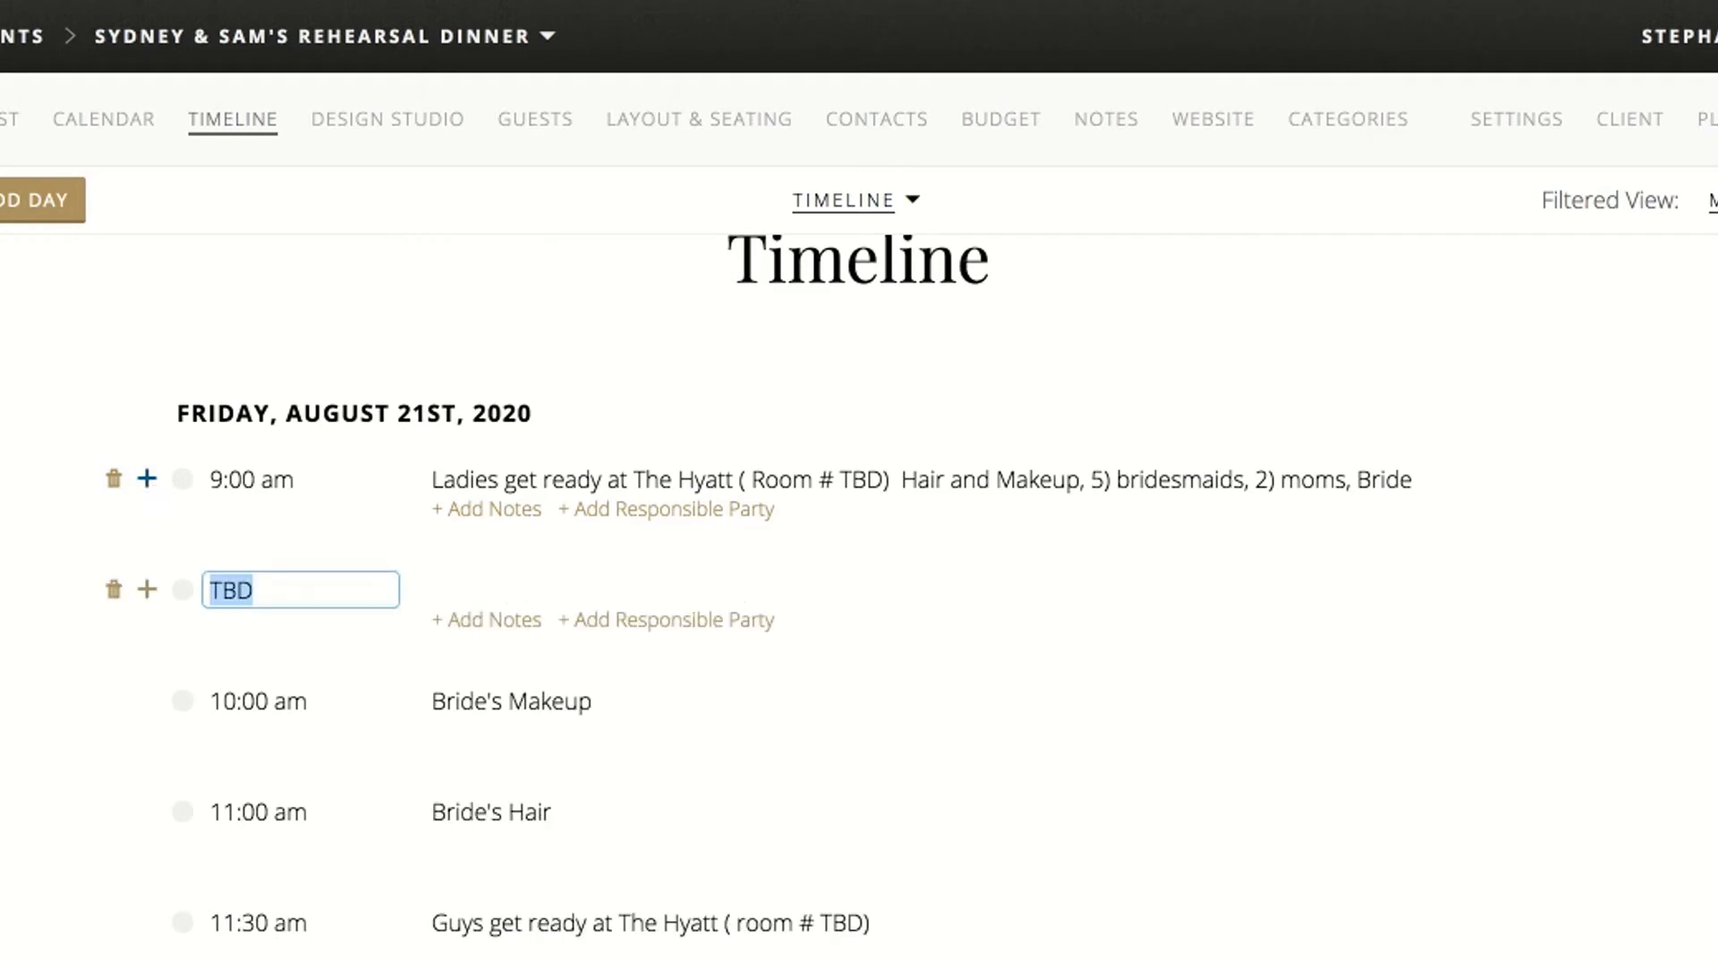
pyautogui.write('9am')
pyautogui.click(511, 584)
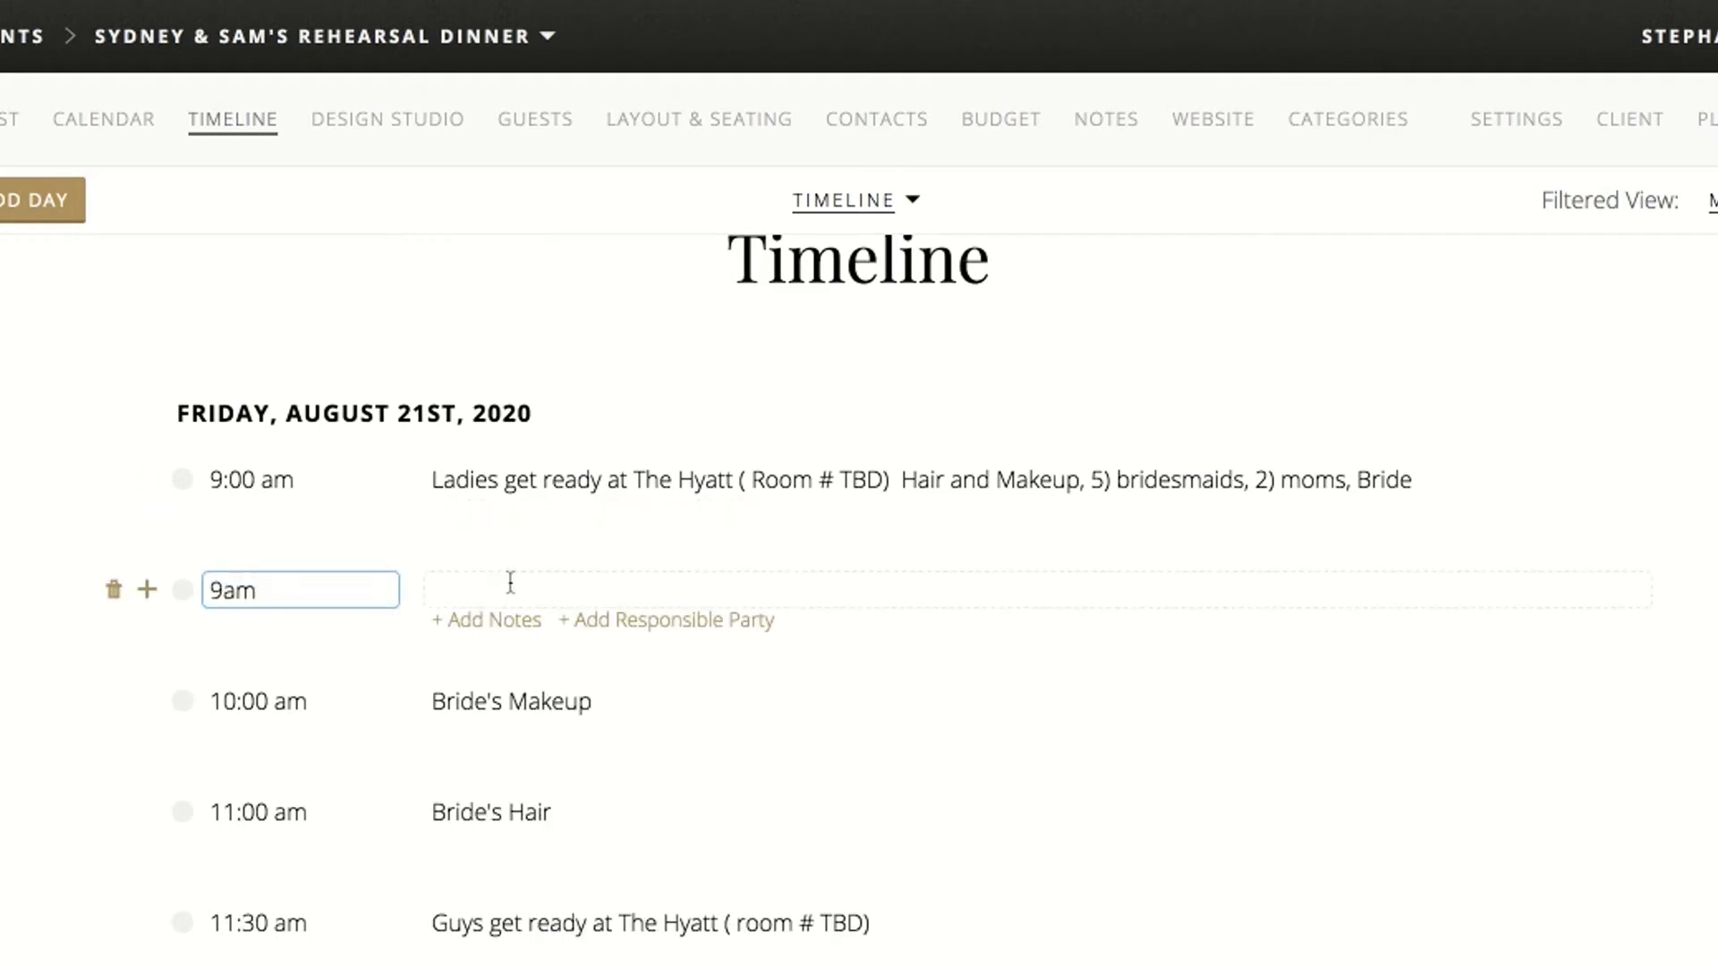
pyautogui.write('breakfas')
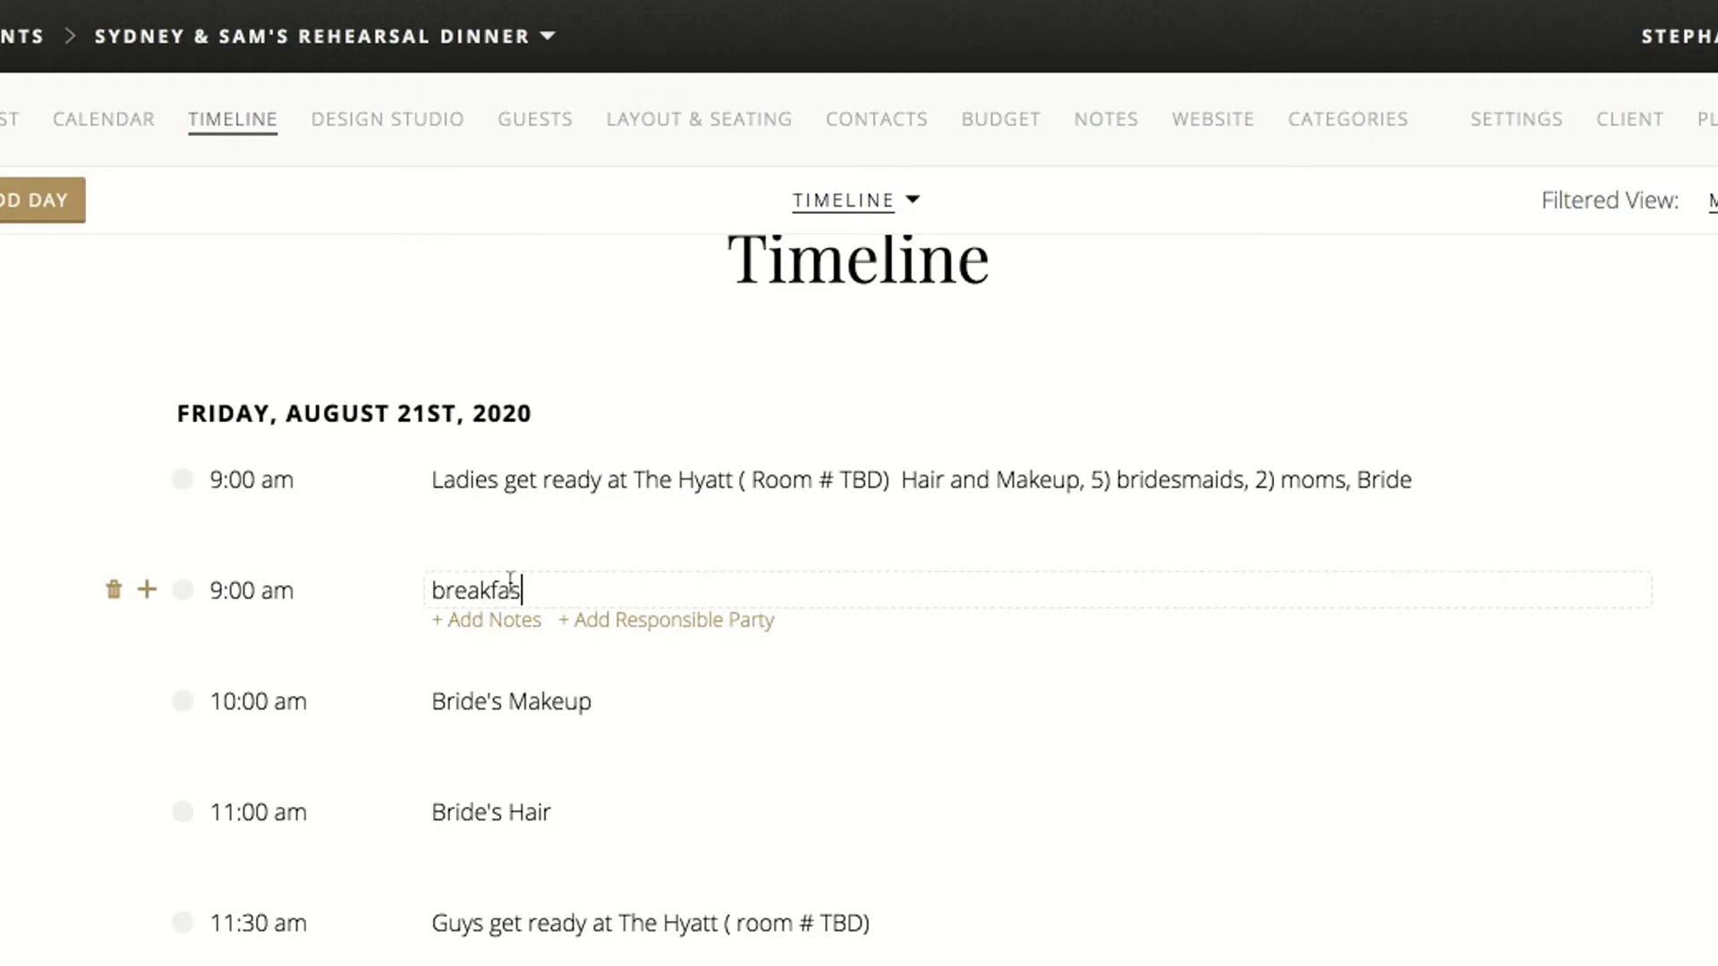
pyautogui.write('t in')
pyautogui.press('BackSpace')
pyautogui.press('BackSpace')
pyautogui.write('for the ladies in their room')
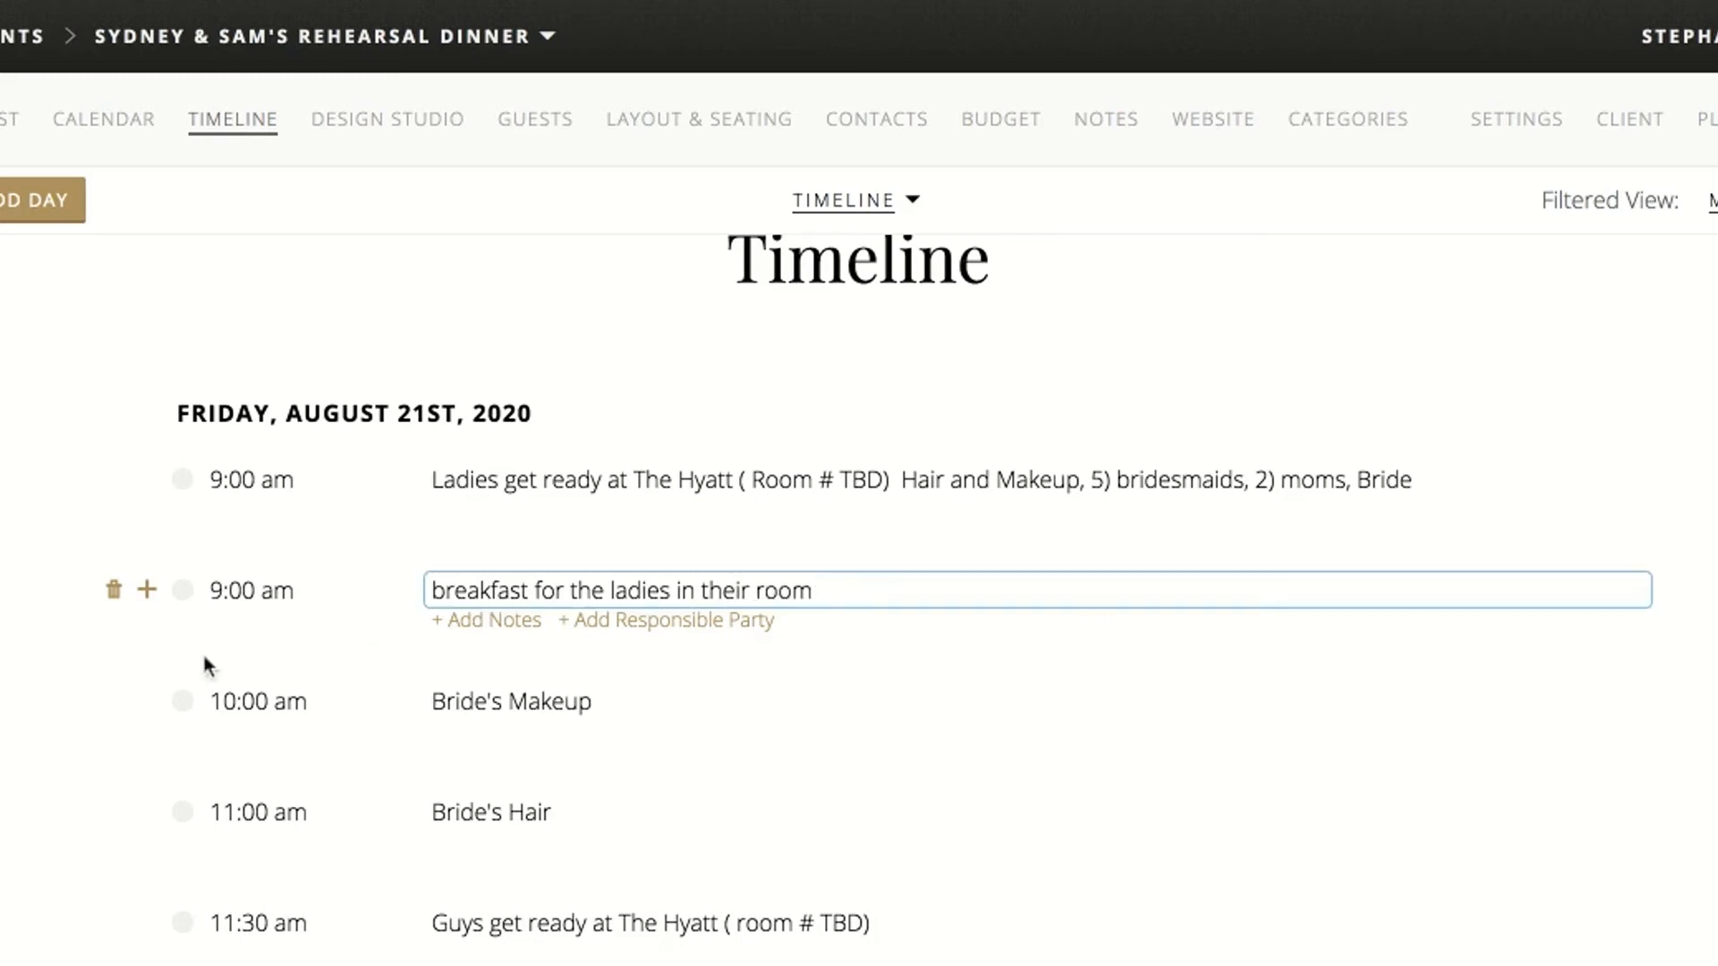
pyautogui.click(31, 721)
# Add a second 11:30 am timeline item titled "Guys lunch in the room"
pyautogui.scroll(-3, 231, 698)
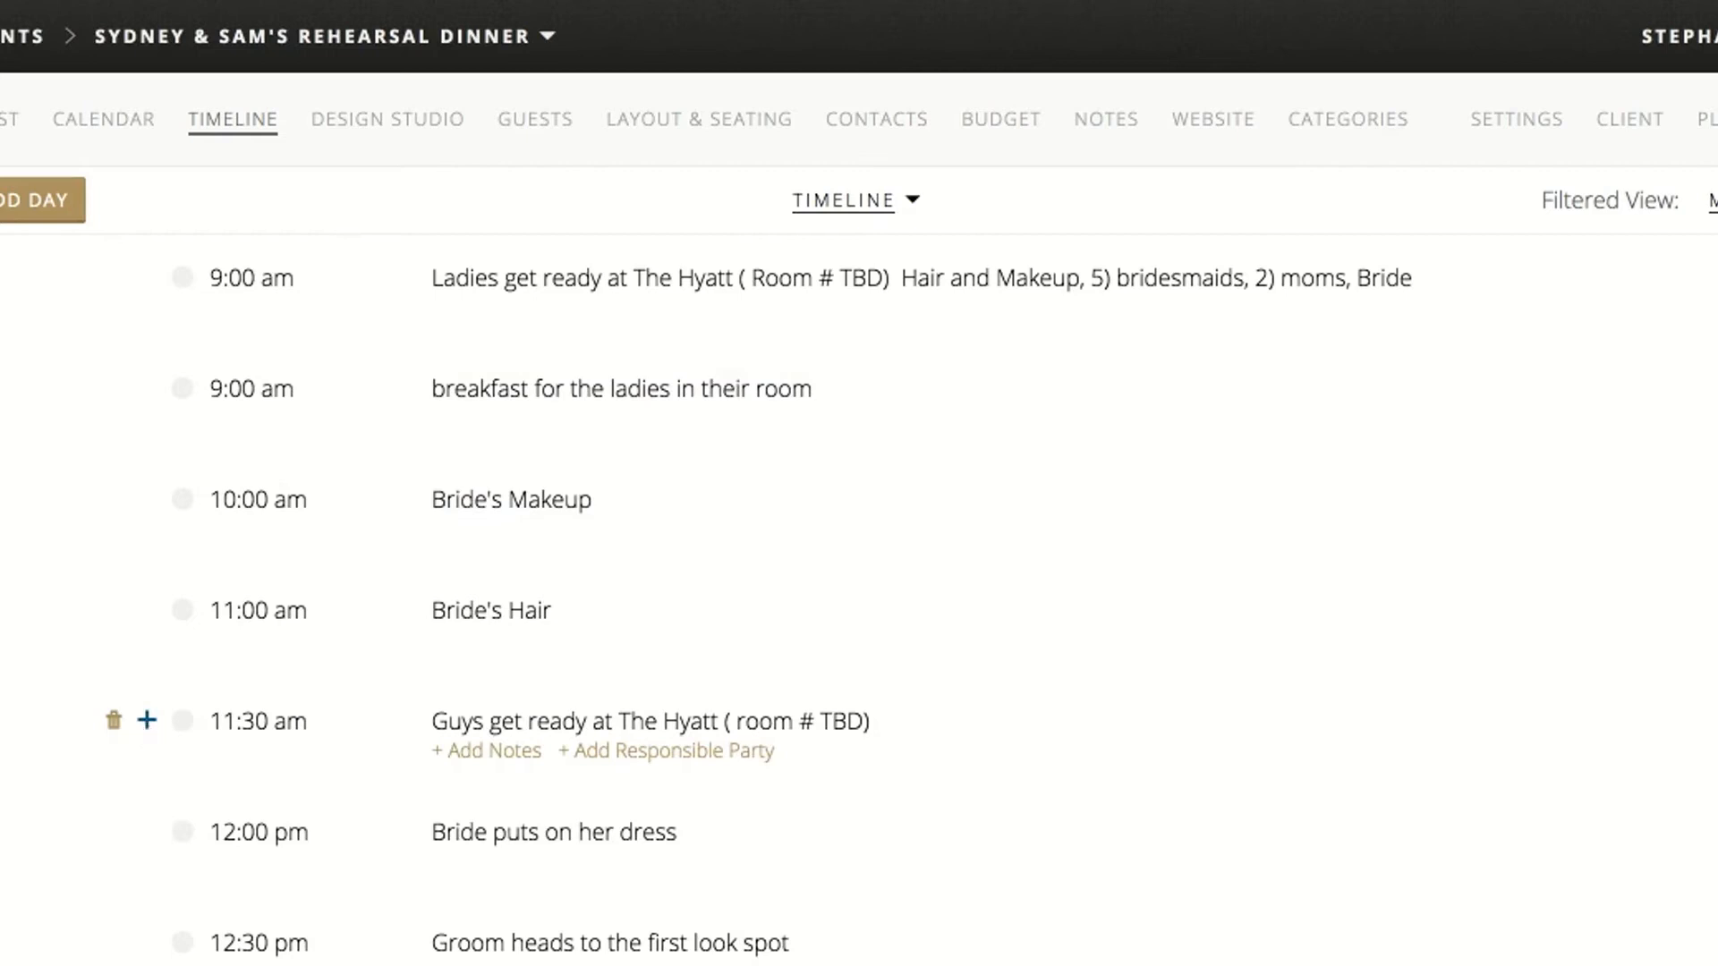
pyautogui.click(146, 720)
pyautogui.write('11:30am')
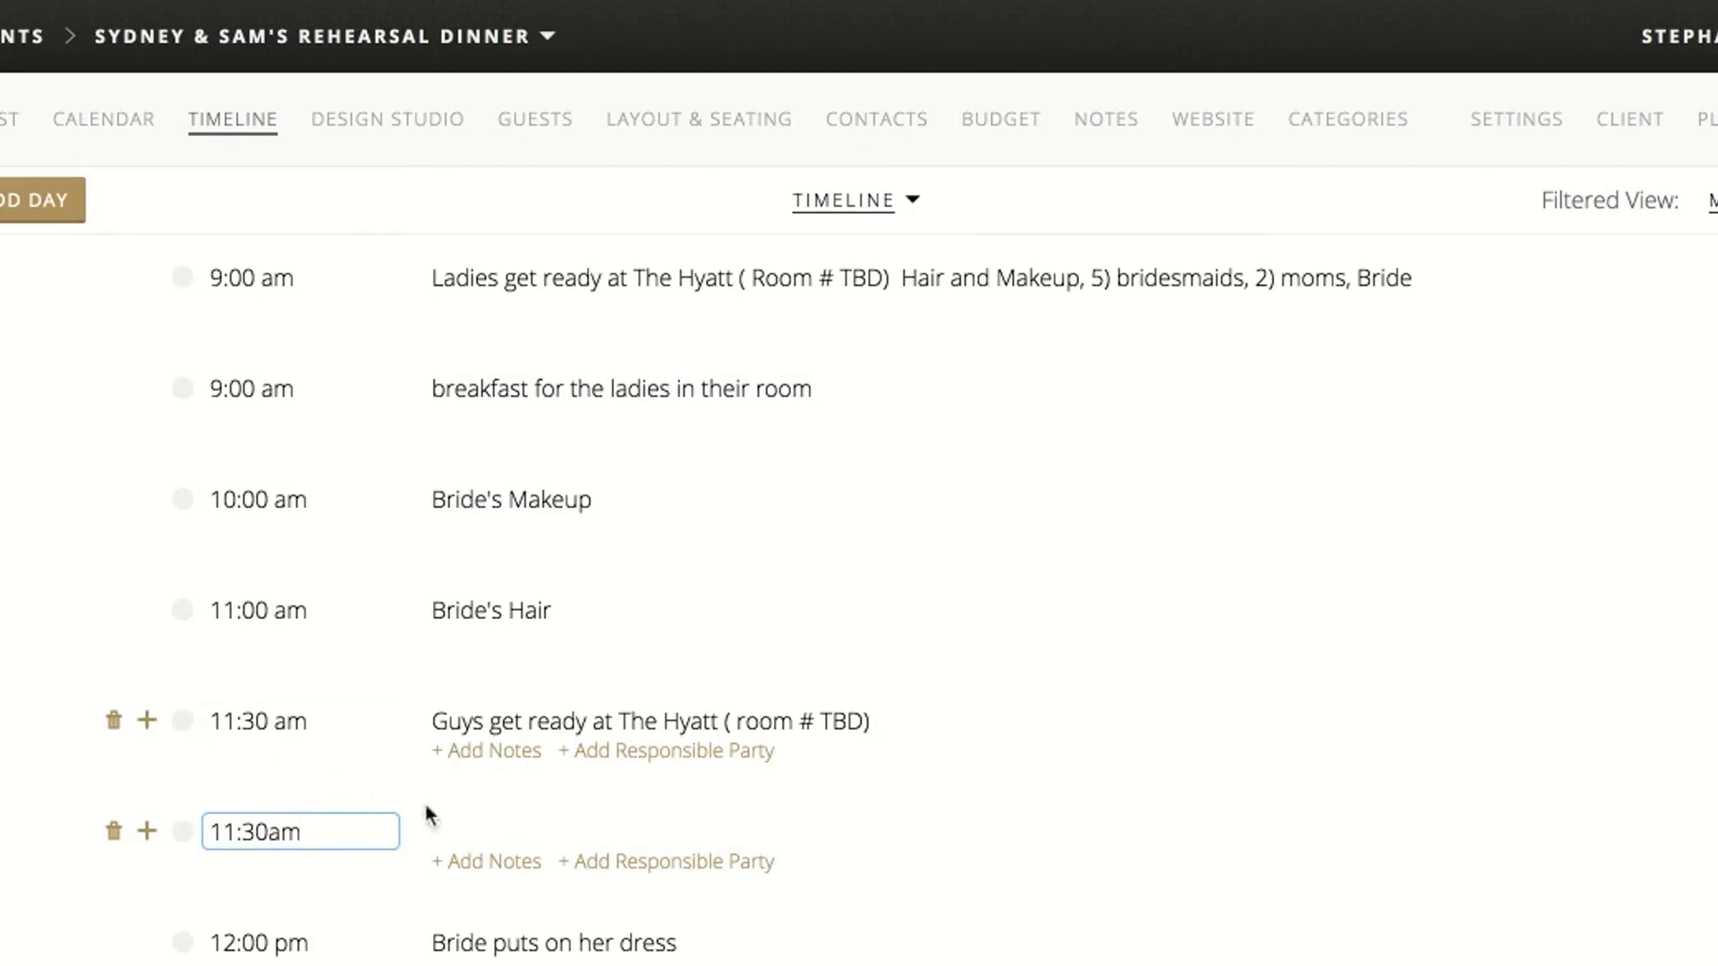
pyautogui.click(487, 817)
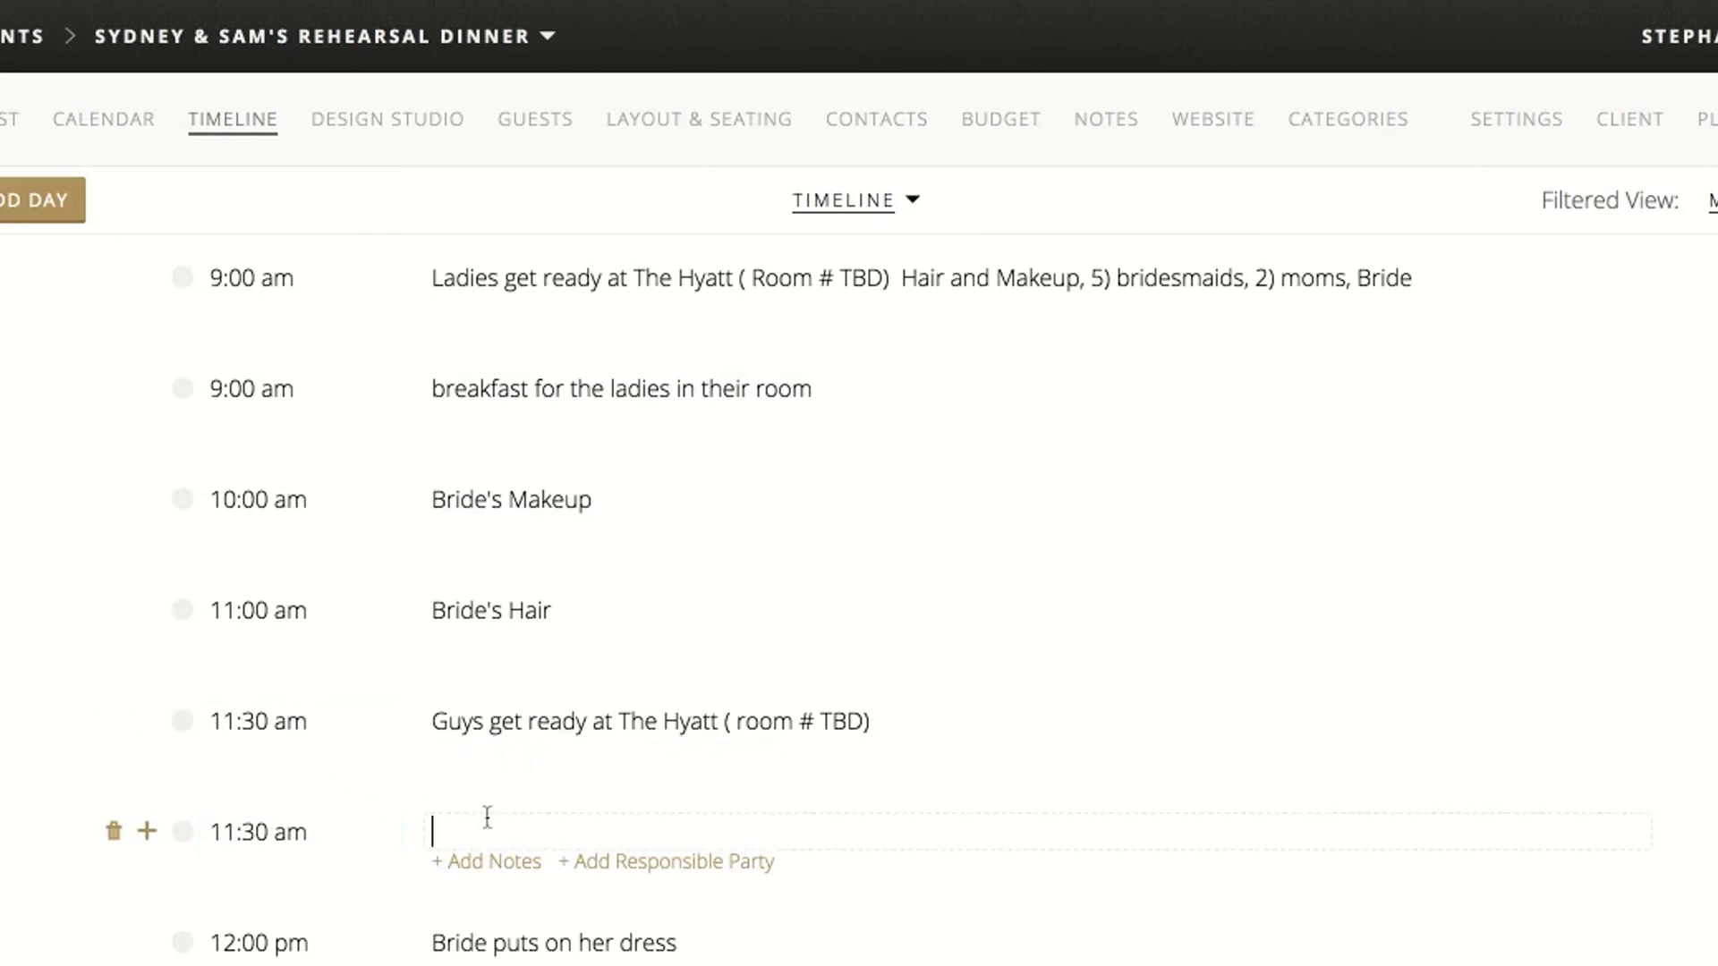
pyautogui.write('Guys lunch in the room')
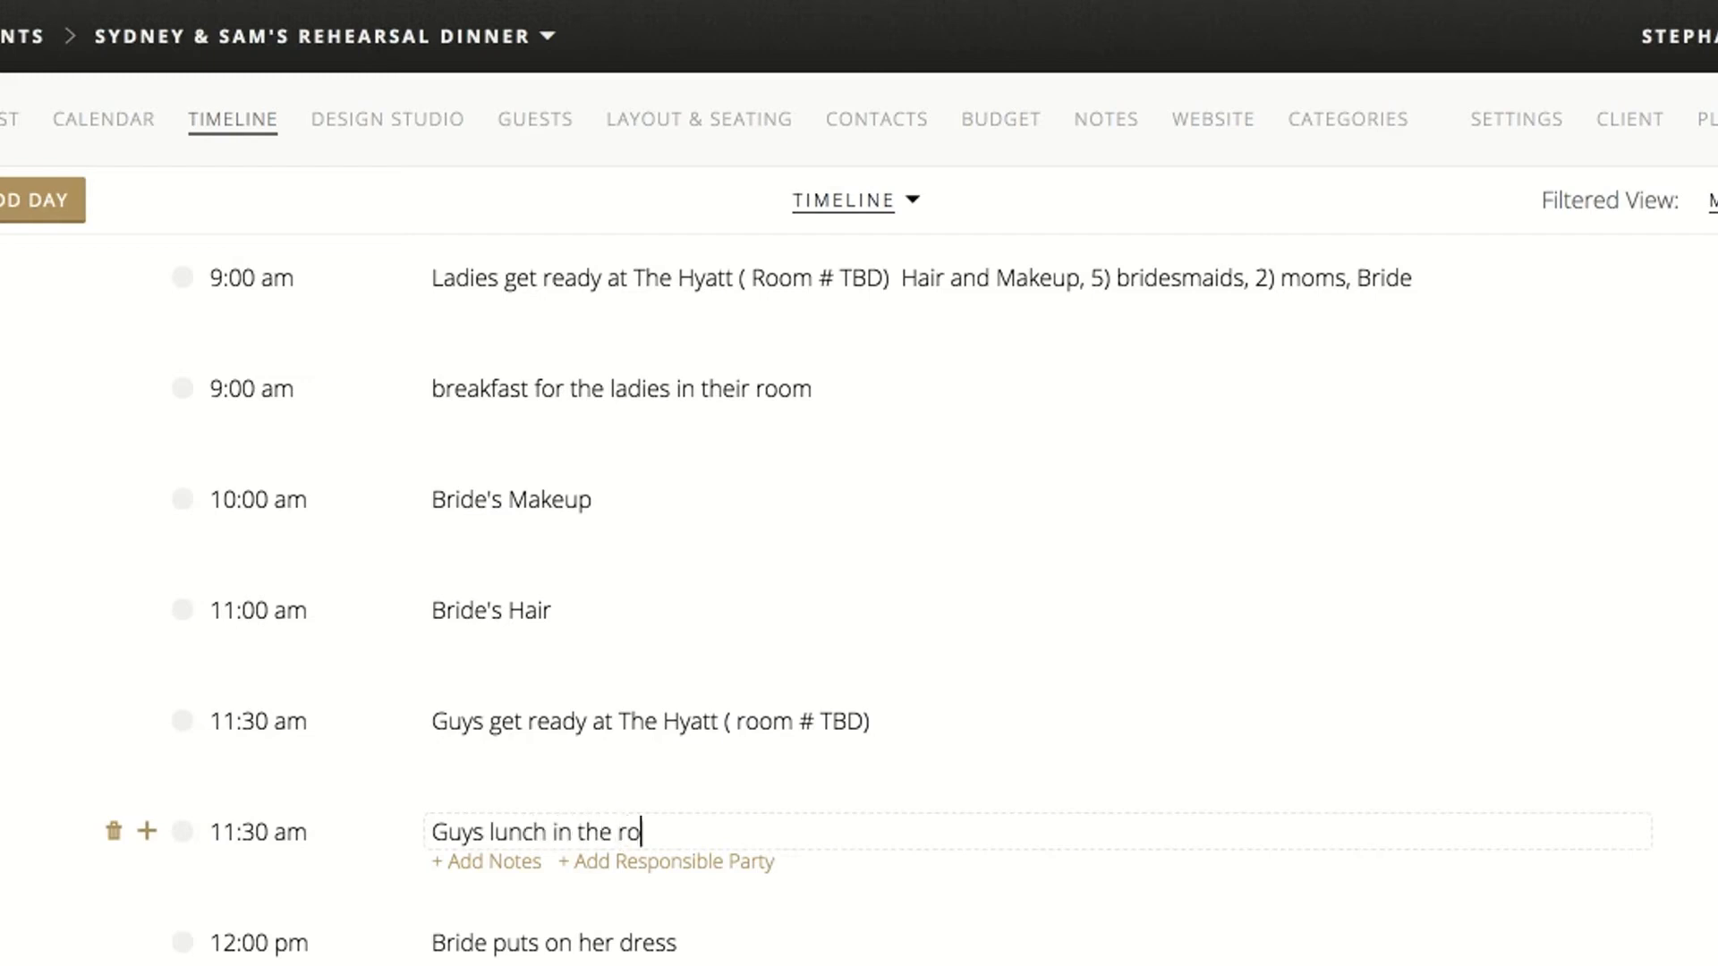
pyautogui.press('Return')
# Add an 11:00 am timeline item after Bride's Makeup titled "Photographers and Videographers arrive... Getting Ready and Detail Photos"
pyautogui.scroll(3, 212, 636)
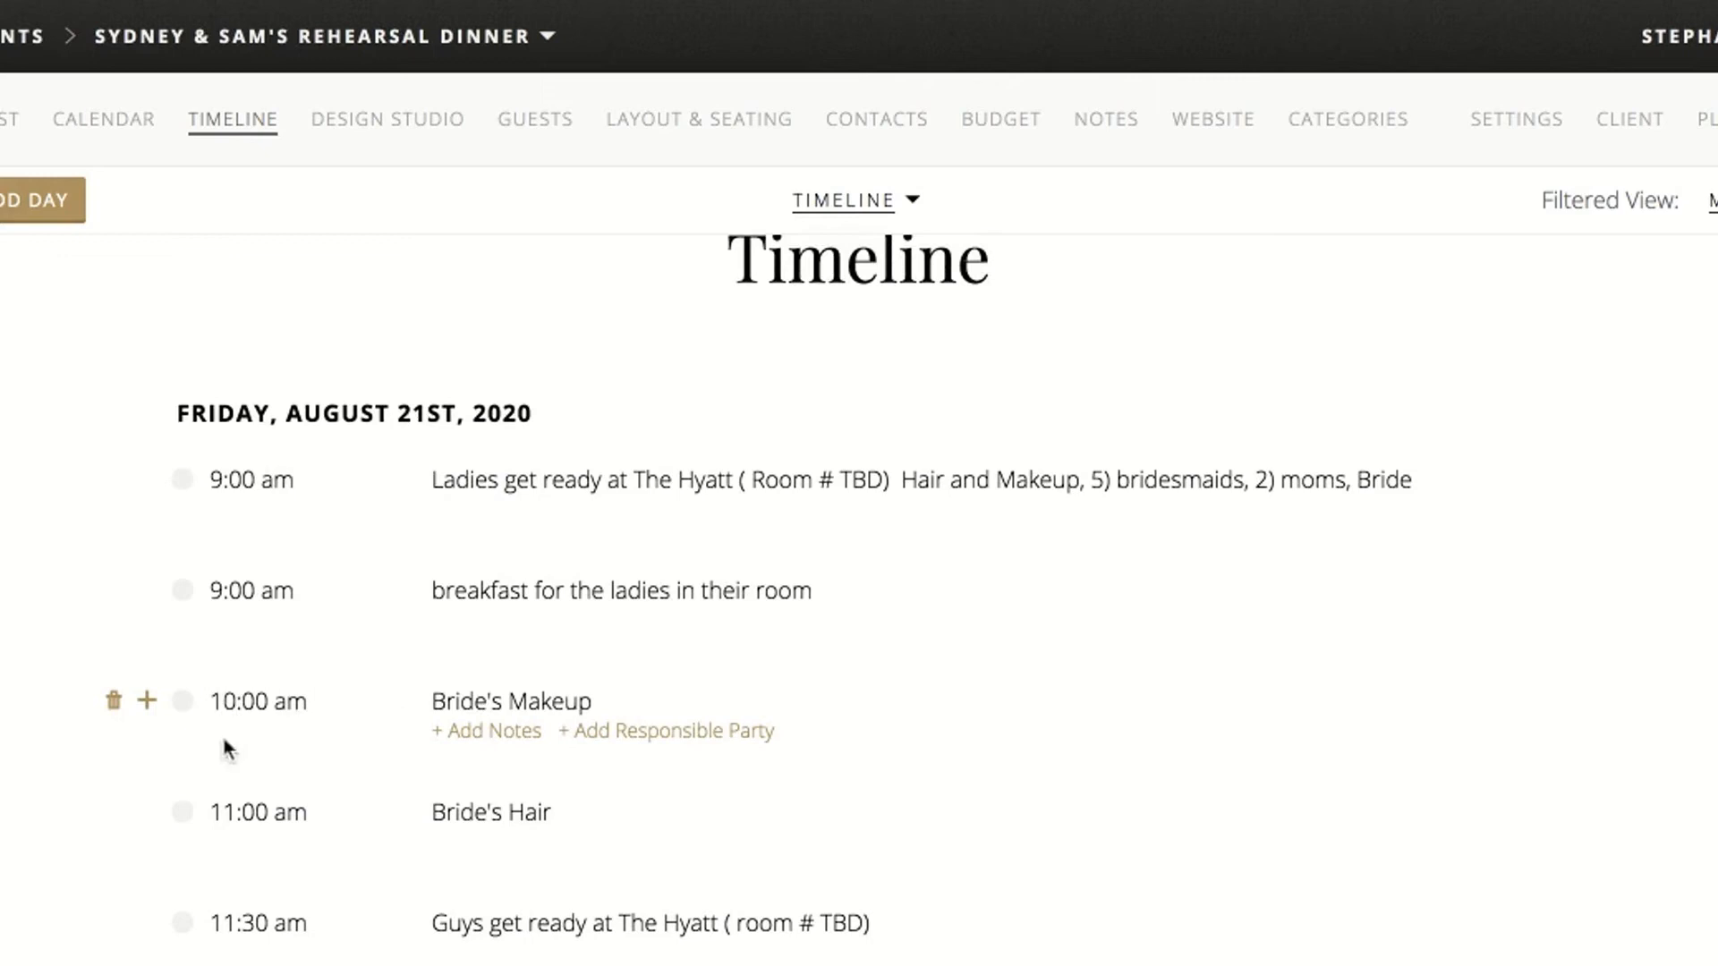
pyautogui.click(146, 700)
pyautogui.write('11am')
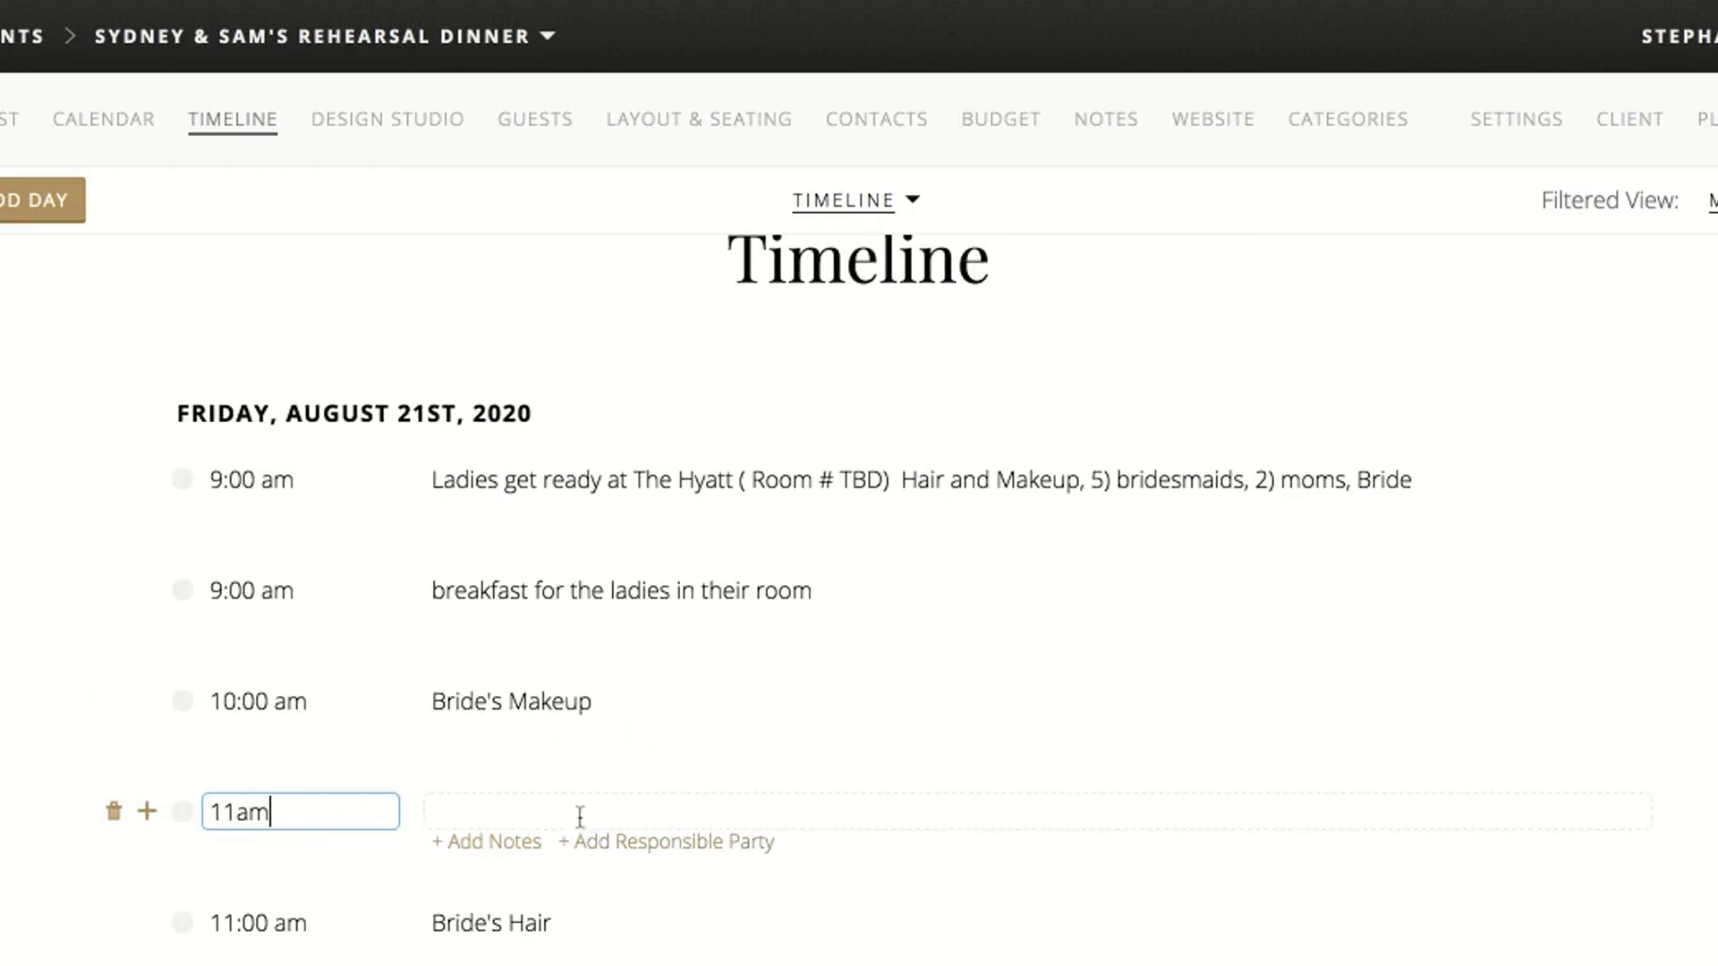
pyautogui.click(580, 816)
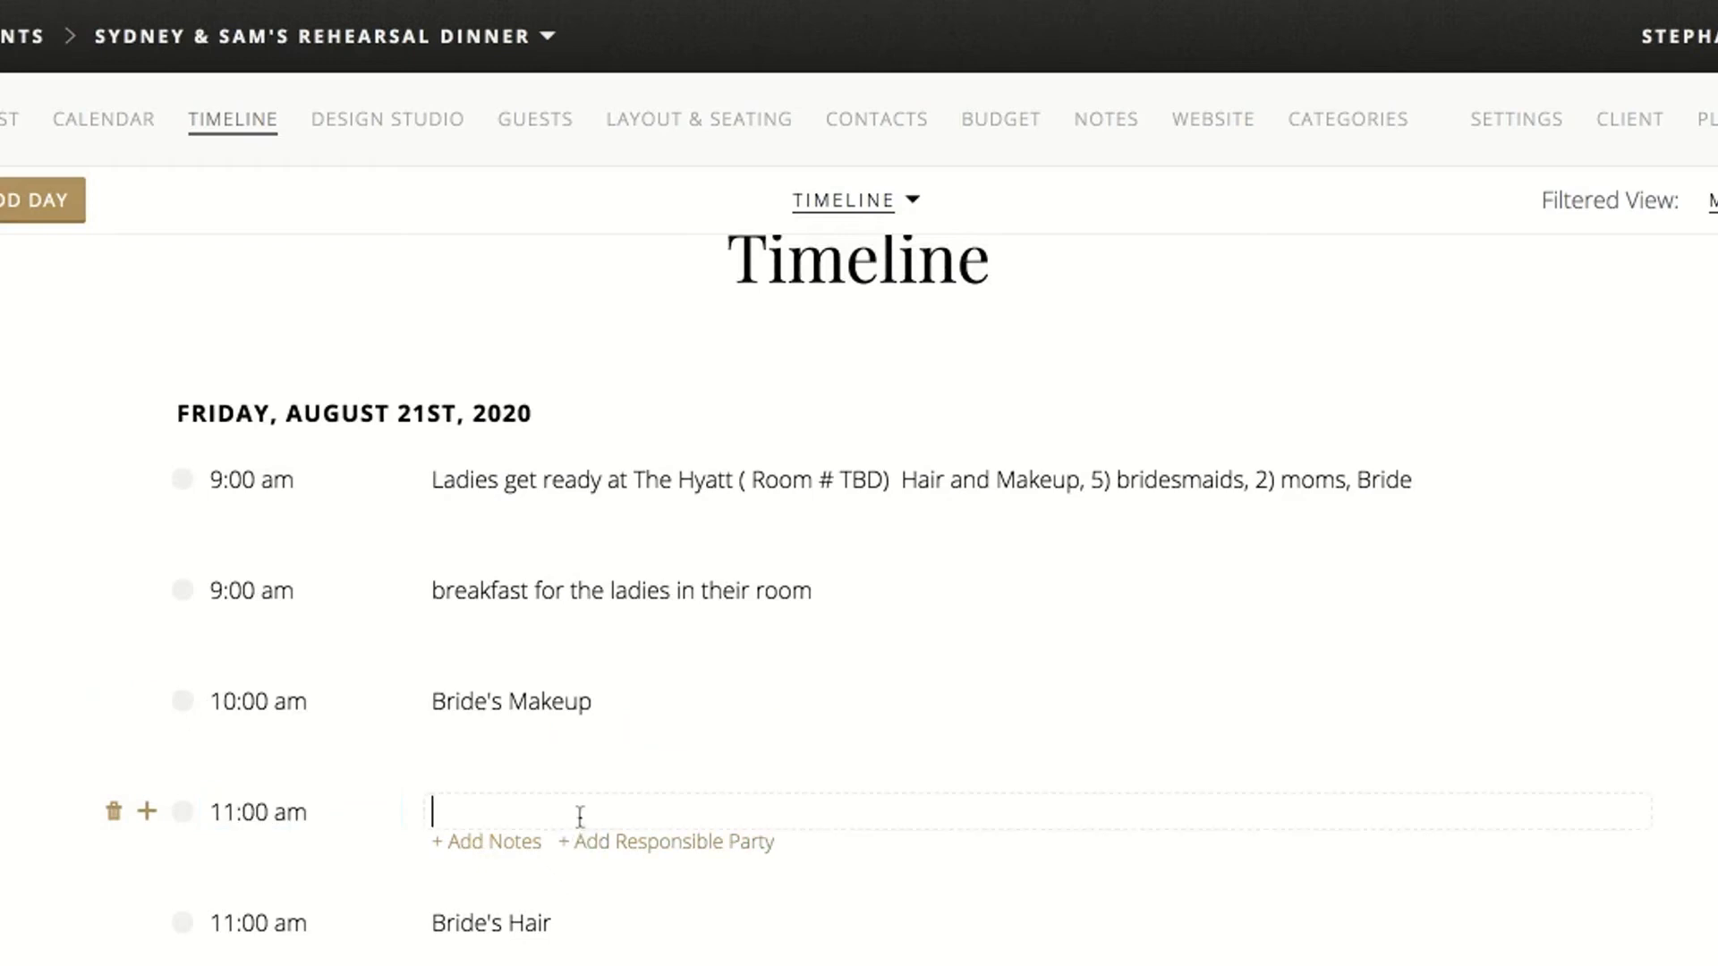
pyautogui.write('haPhotograph')
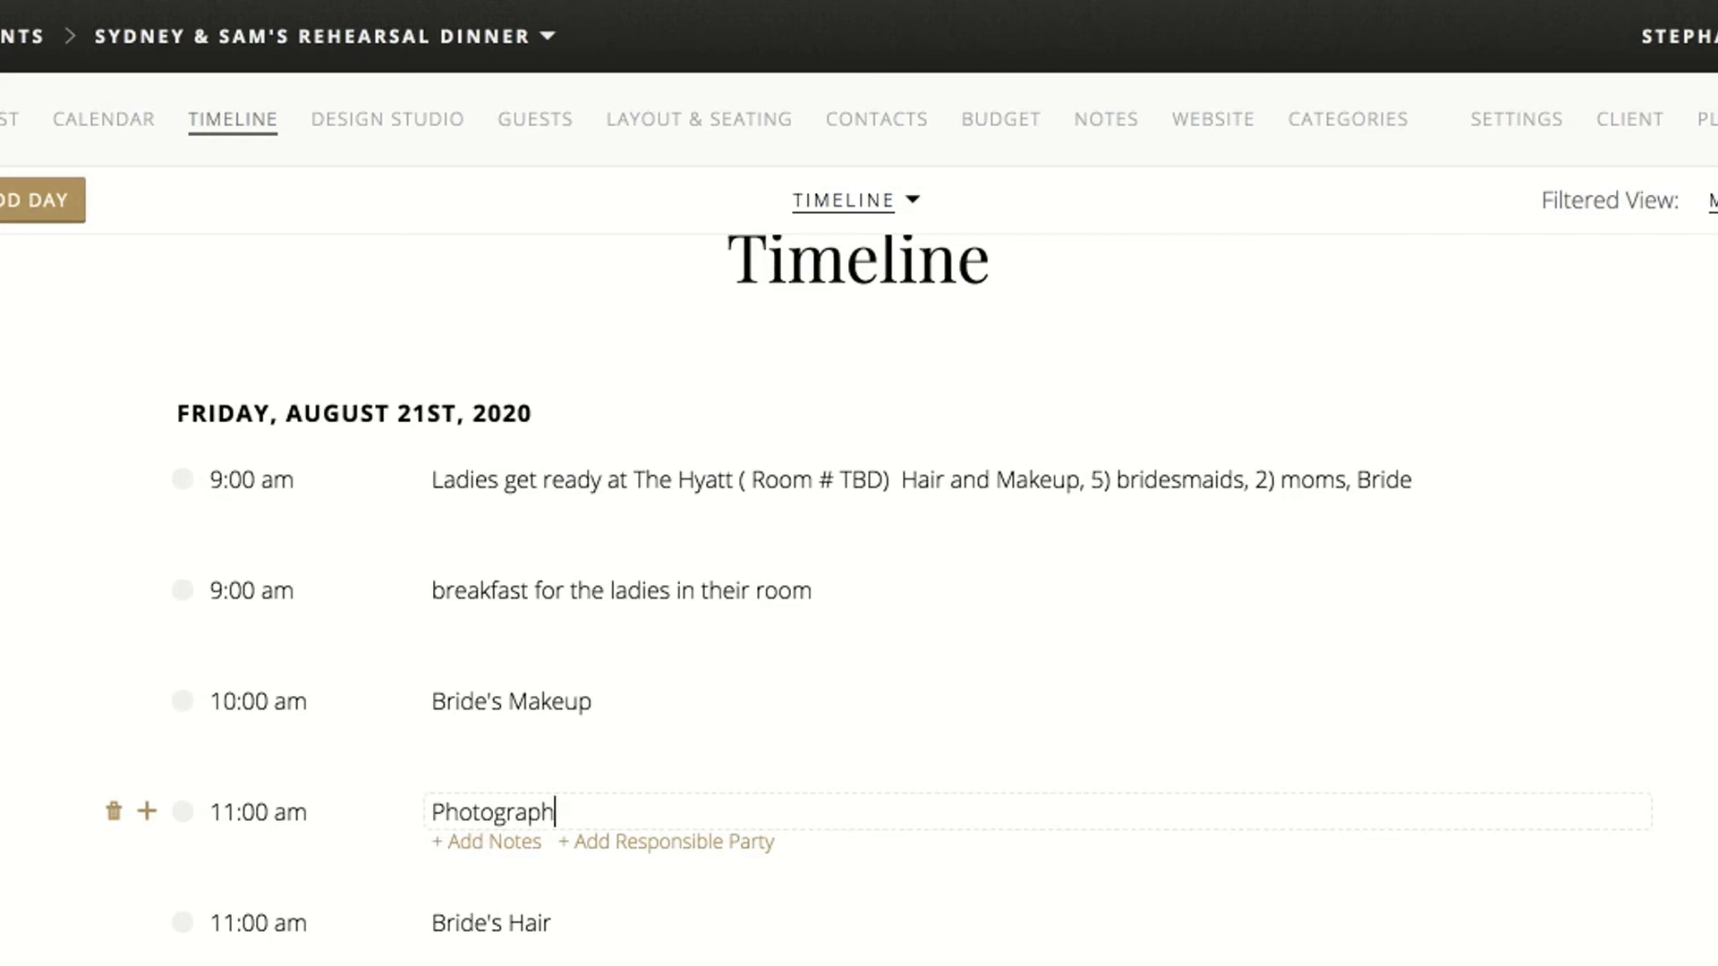
pyautogui.write('ers and Videographers')
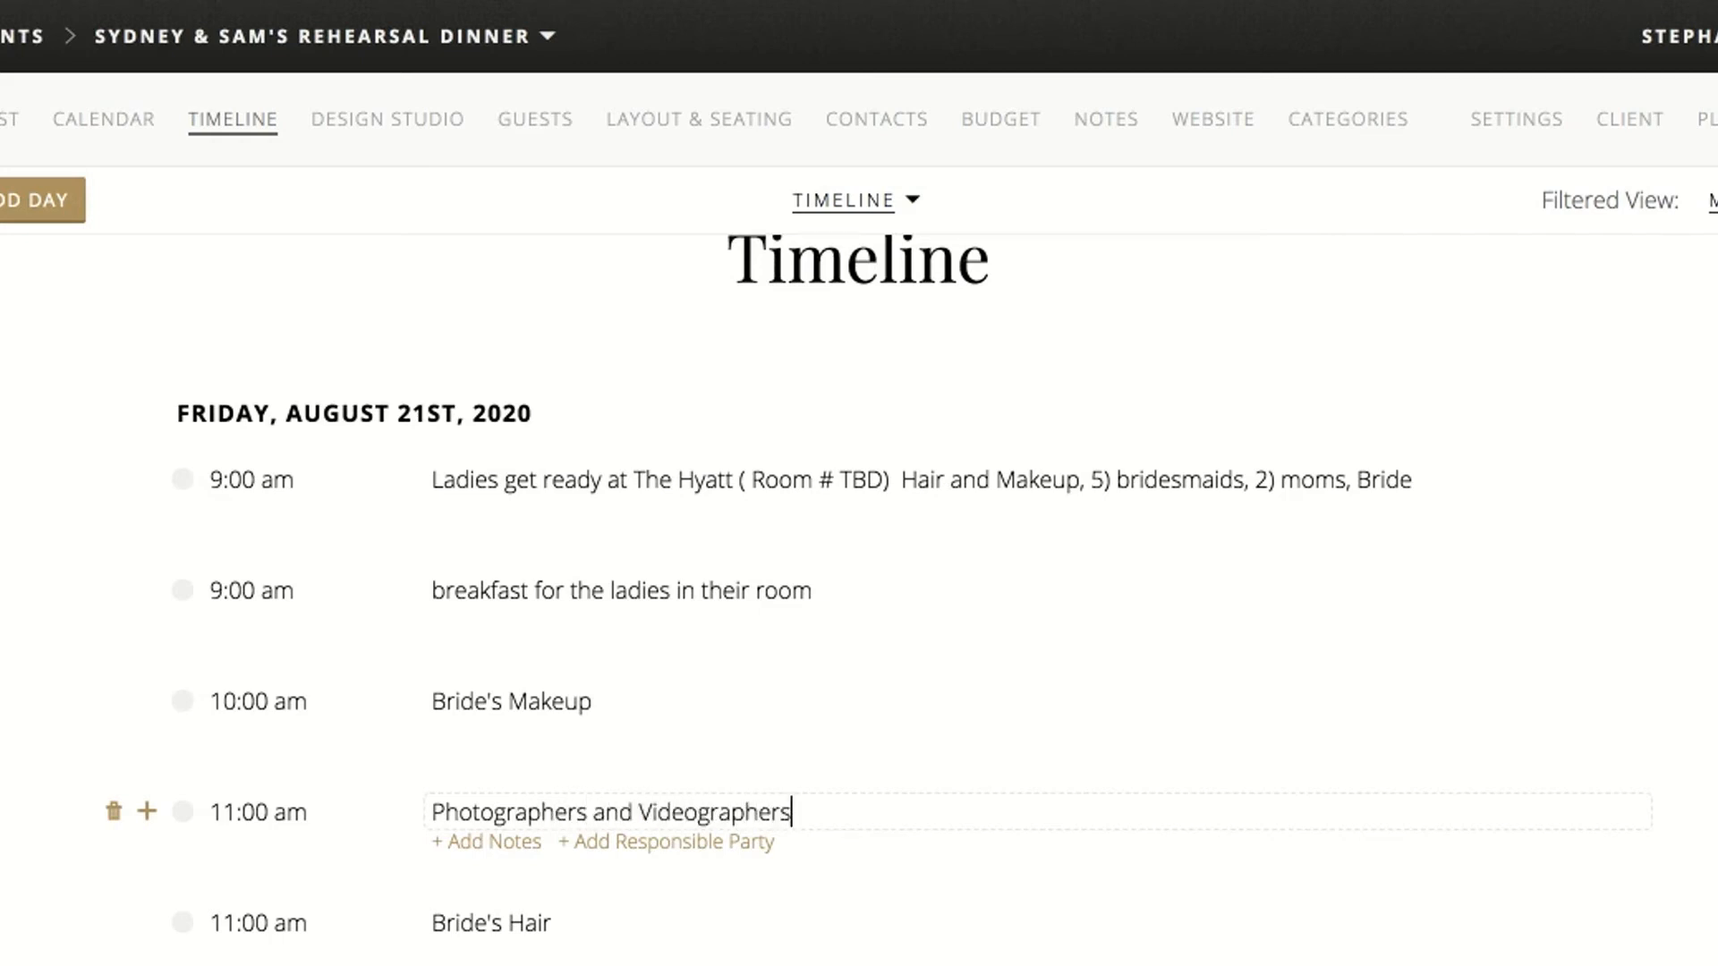
pyautogui.write(' arrive... Getti')
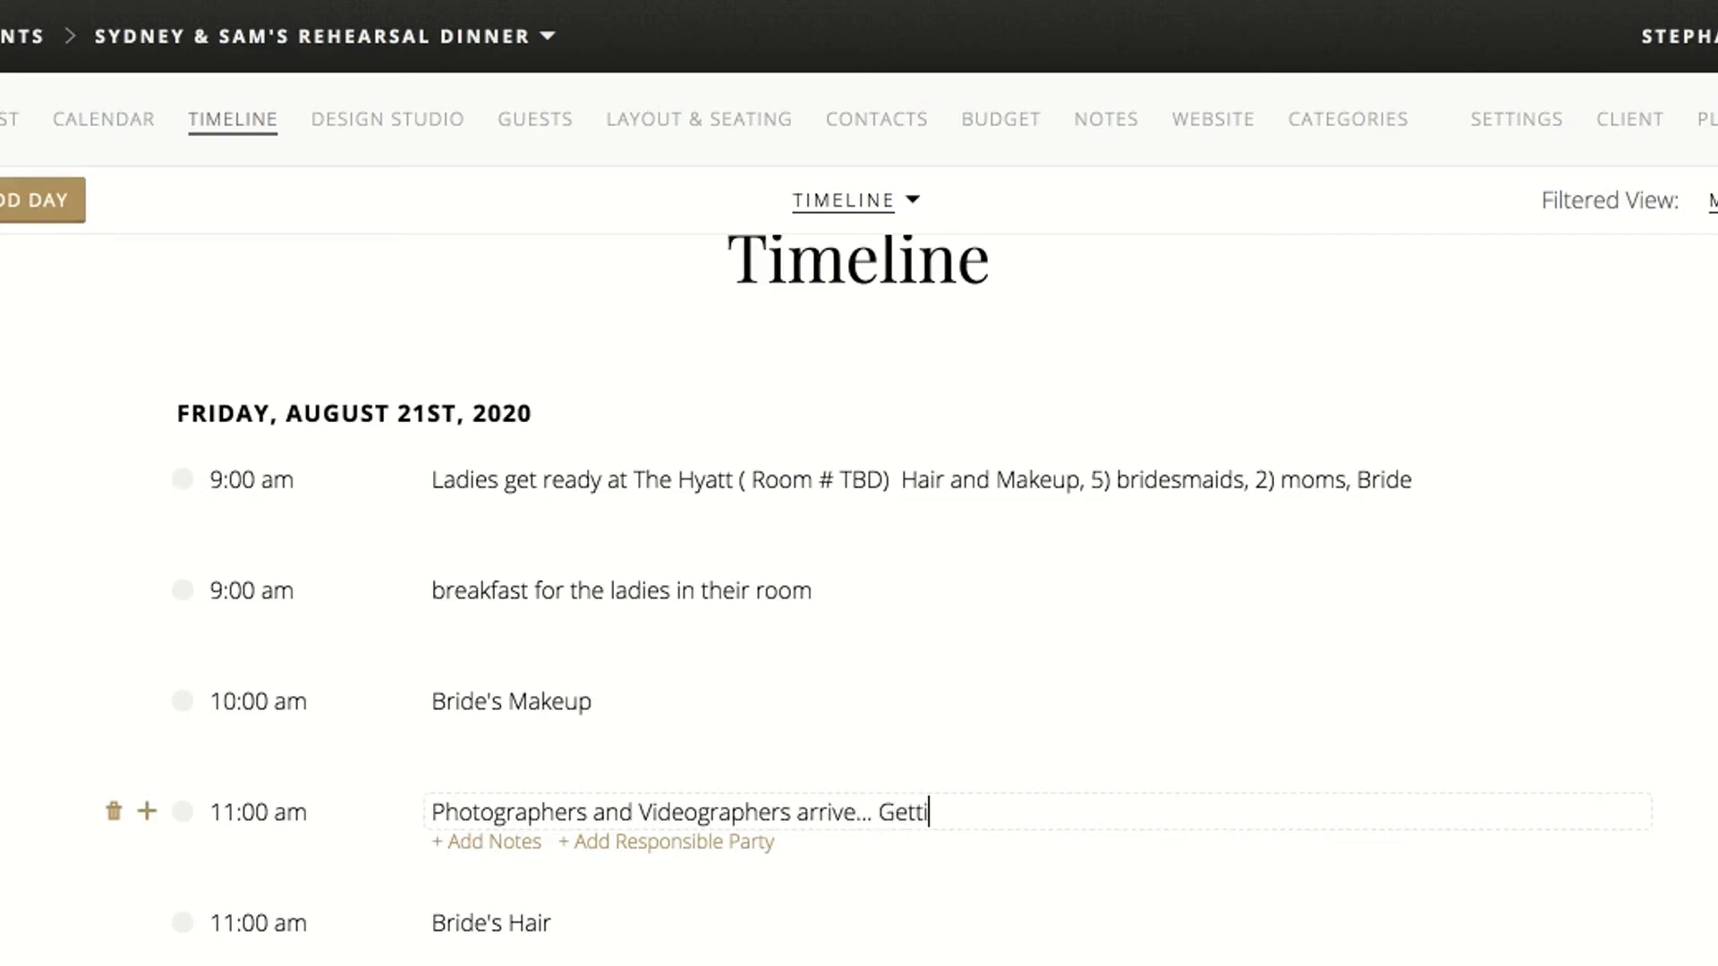
pyautogui.write('ng Ready and Detail Photo')
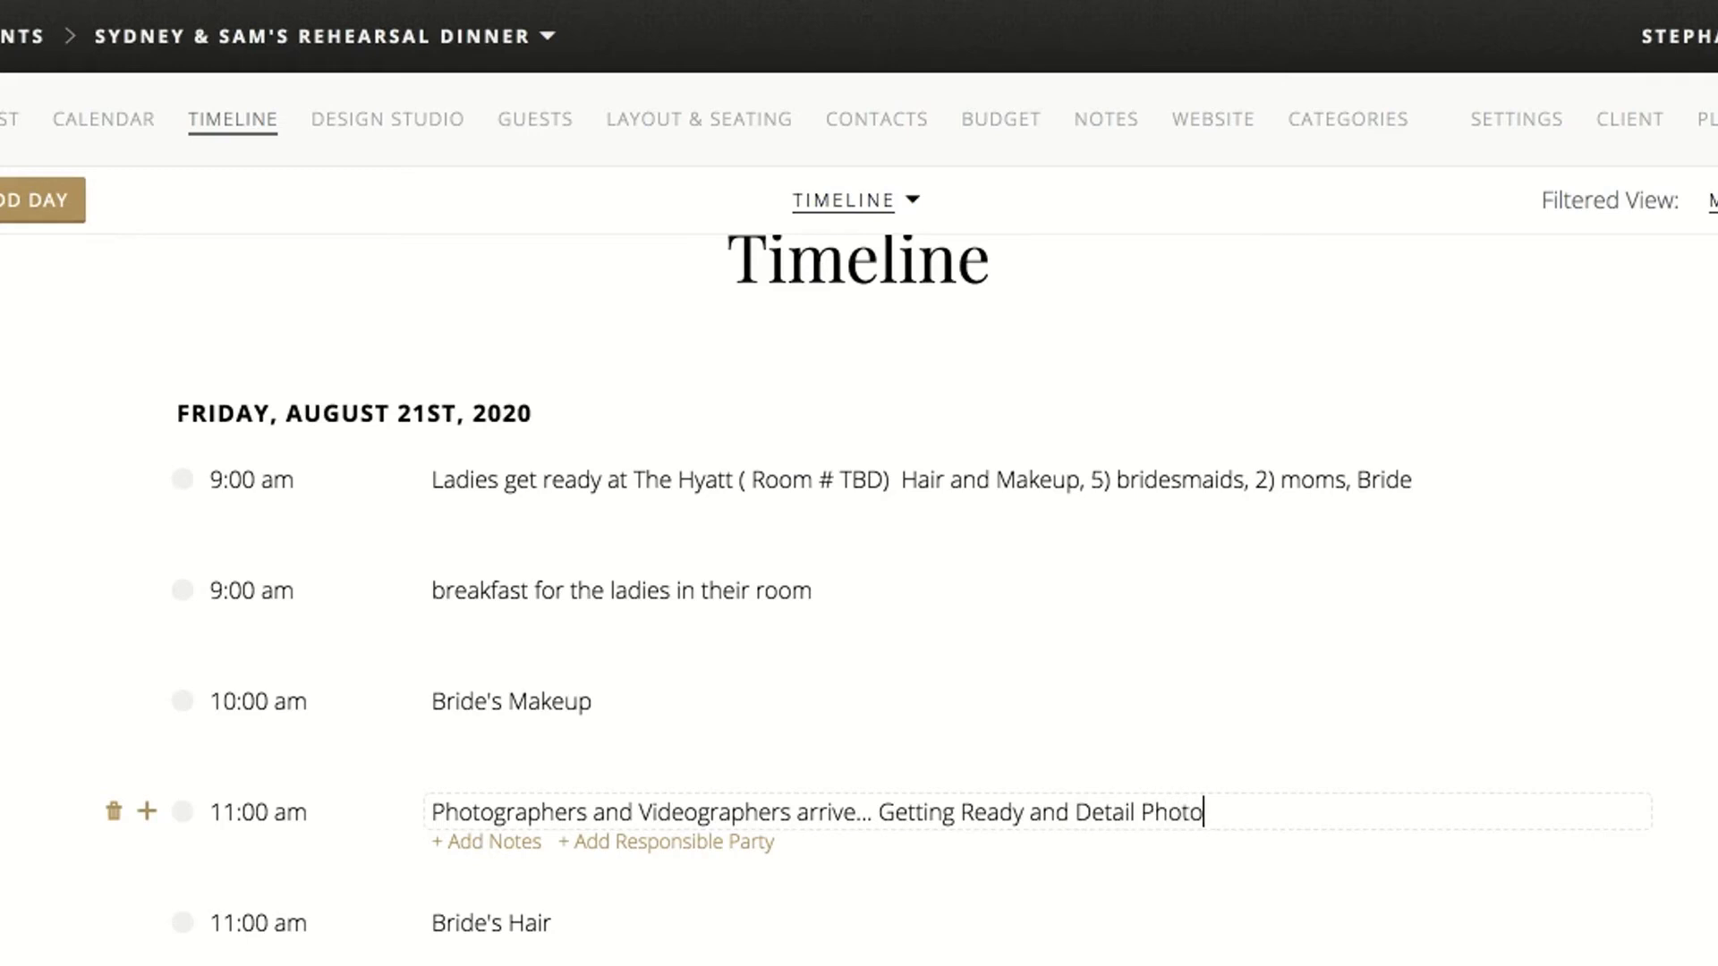
pyautogui.write('s')
pyautogui.click(19, 769)
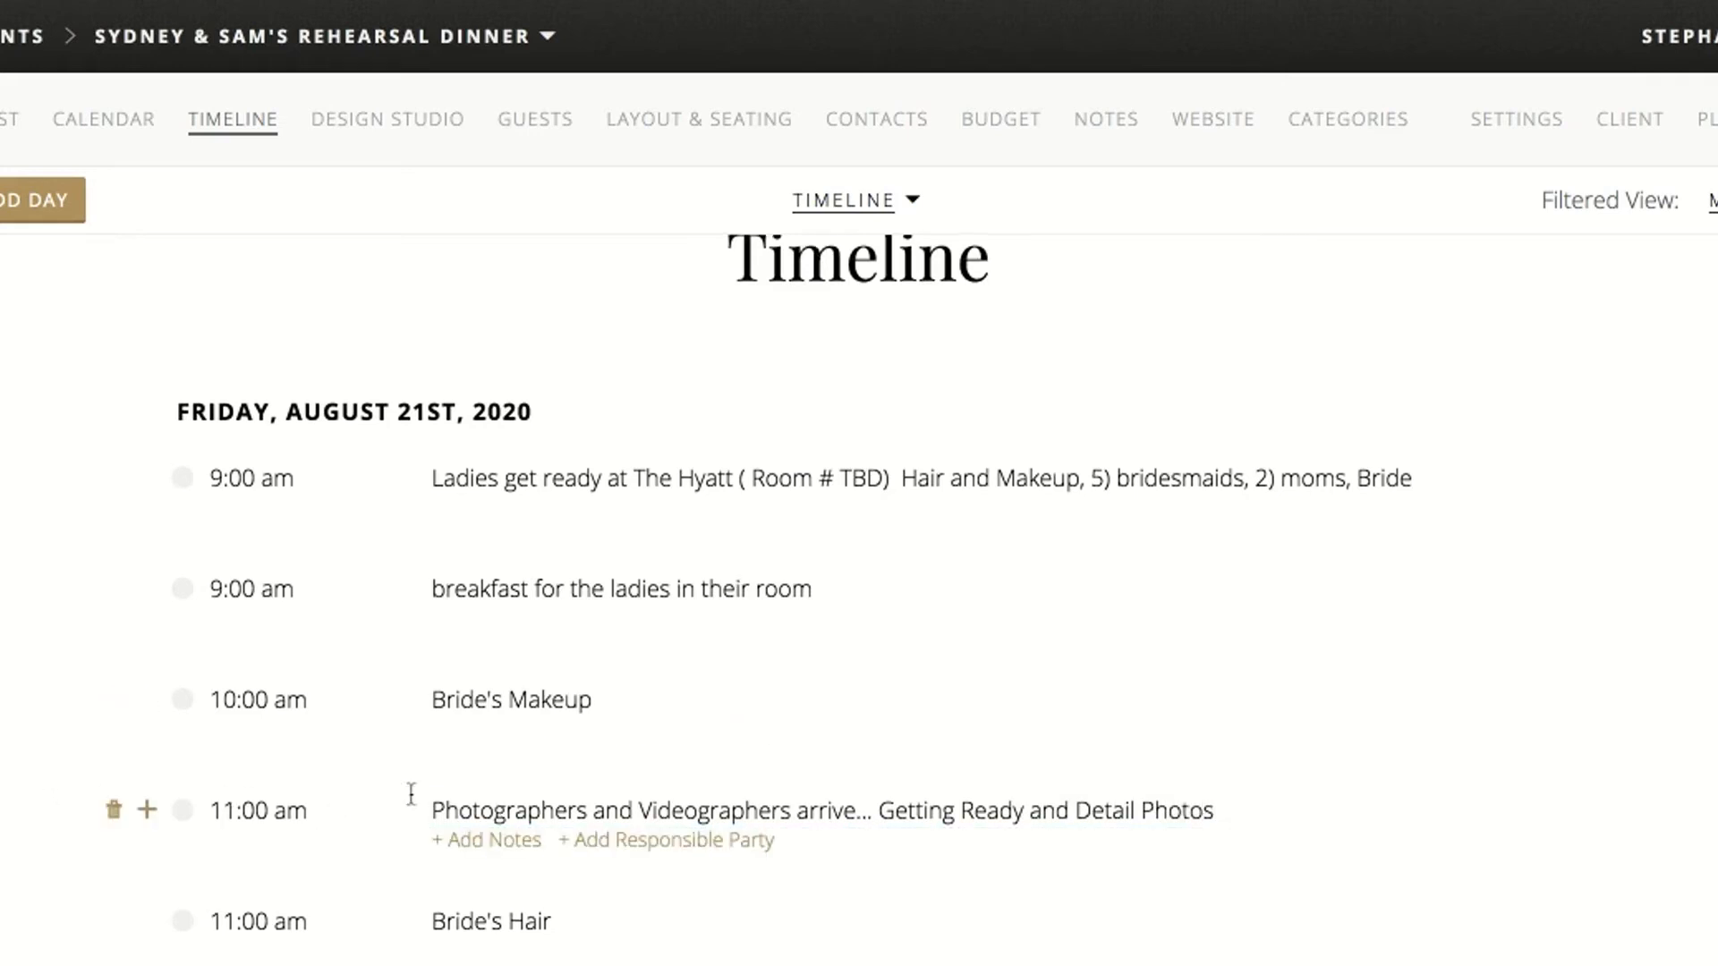
# Add a 2:30 pm timeline item titled "Ushers arrive" after the wedding party's ceremony staging item
pyautogui.scroll(-2, 410, 794)
pyautogui.scroll(-4, 410, 794)
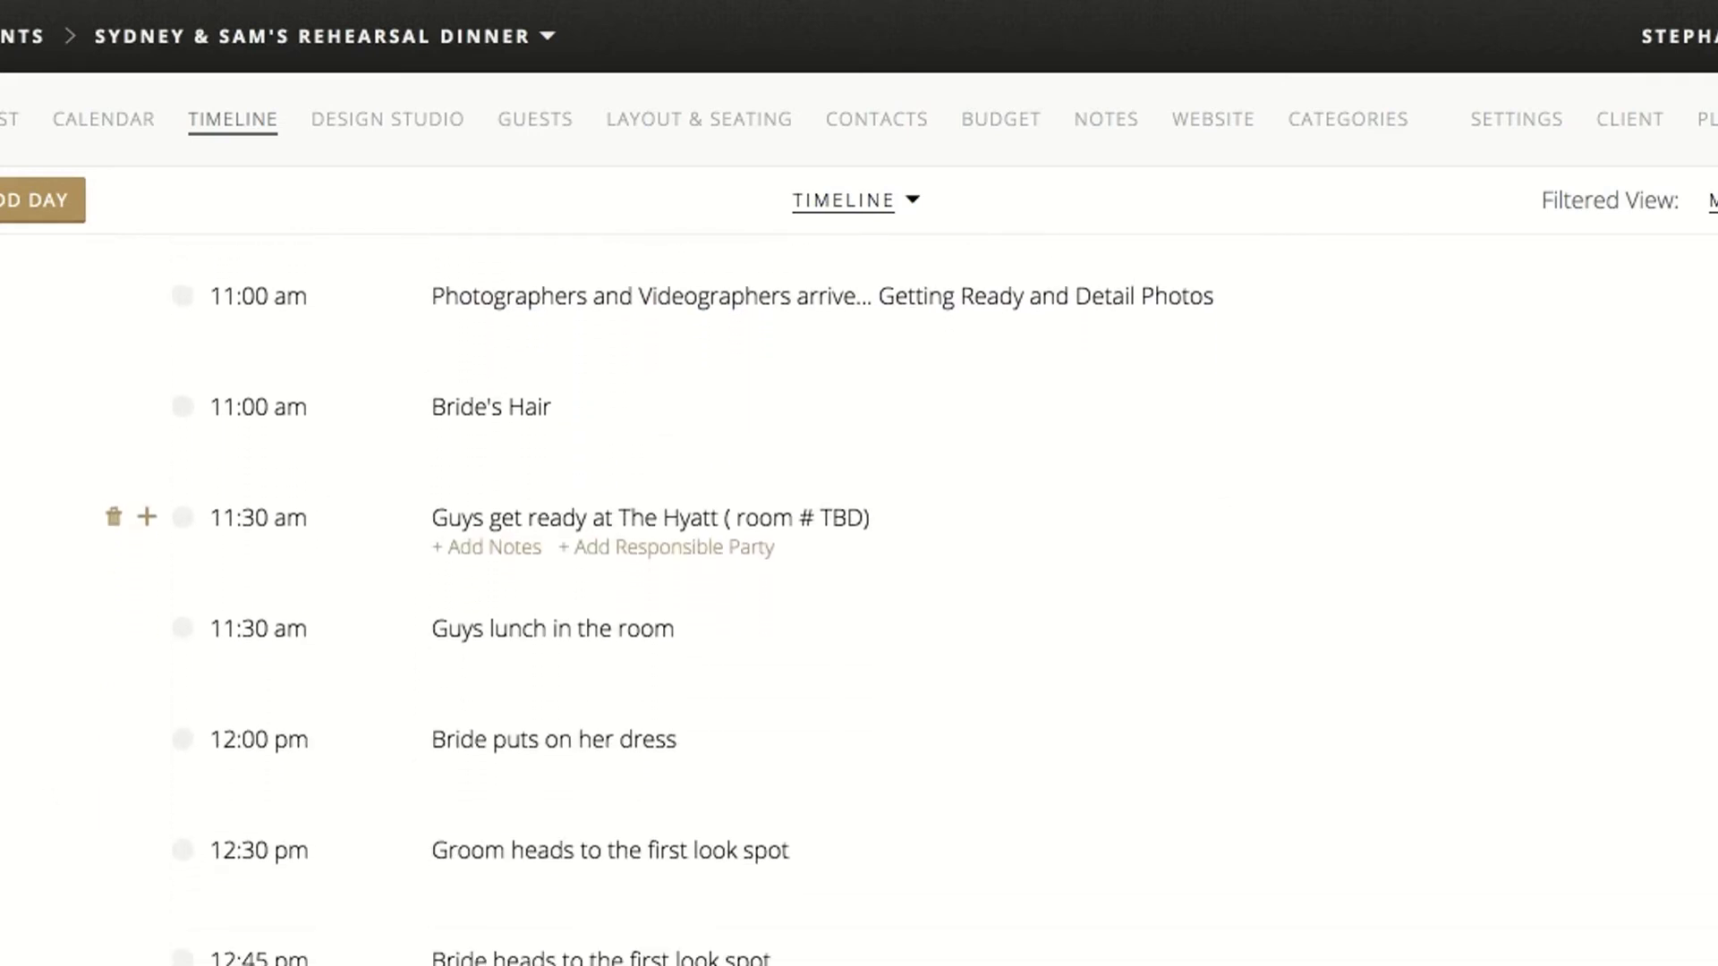
pyautogui.scroll(-1, 410, 794)
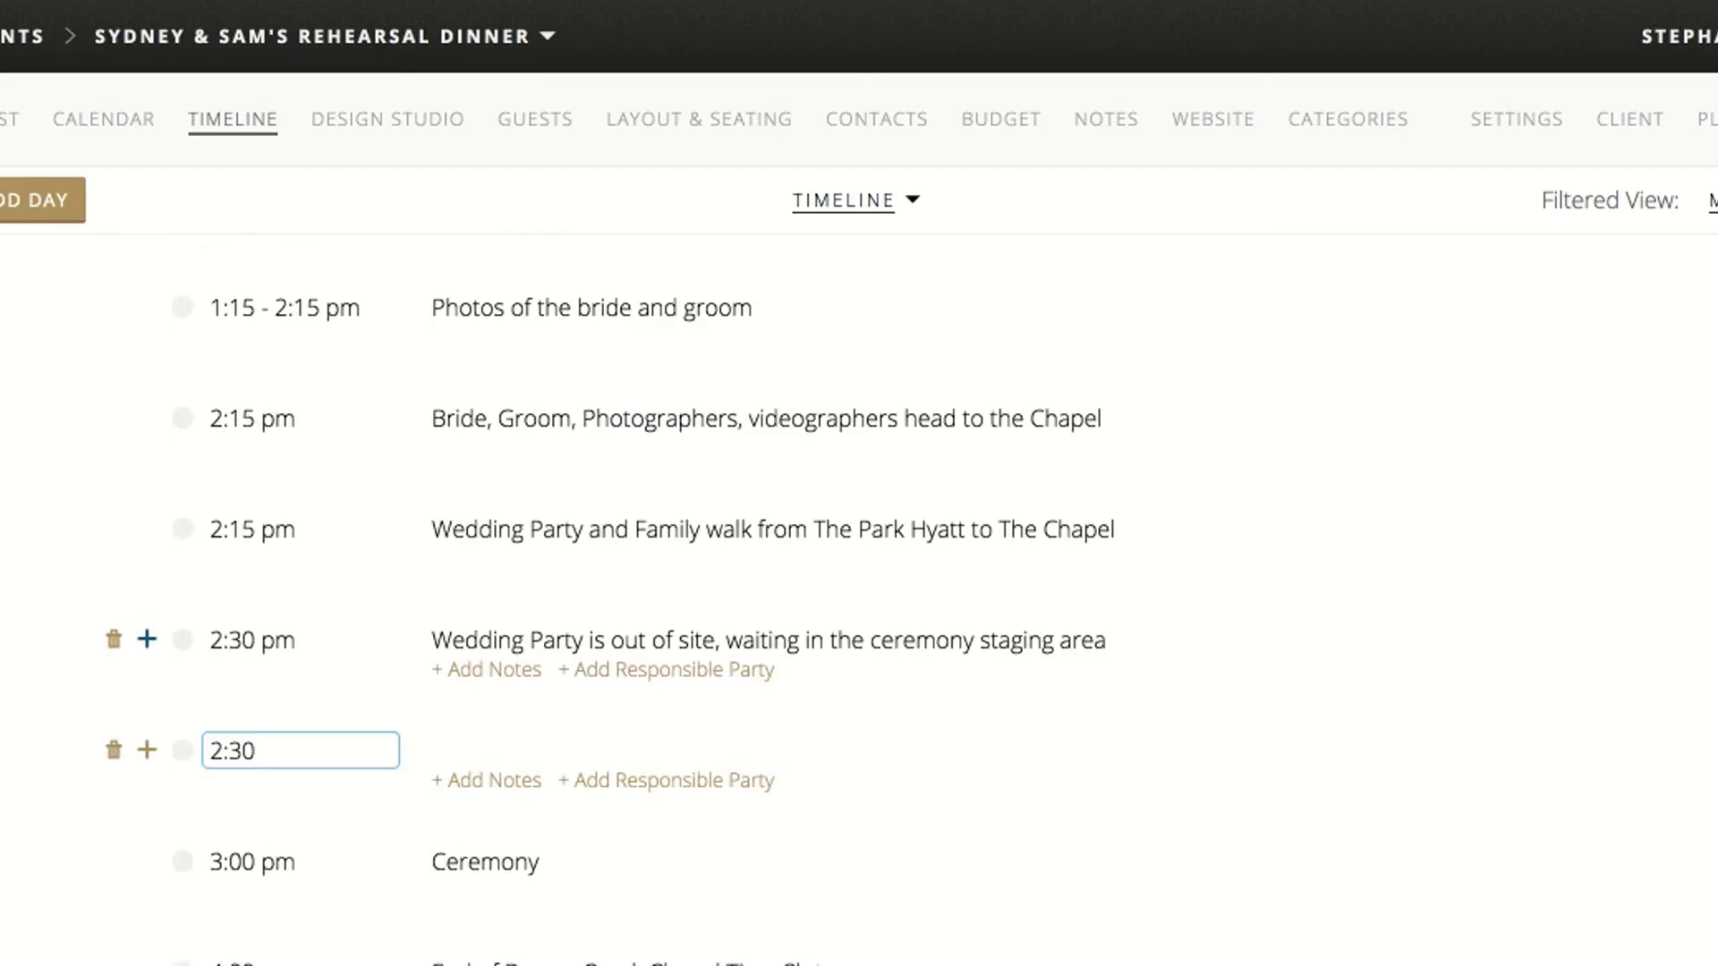
pyautogui.write('pm')
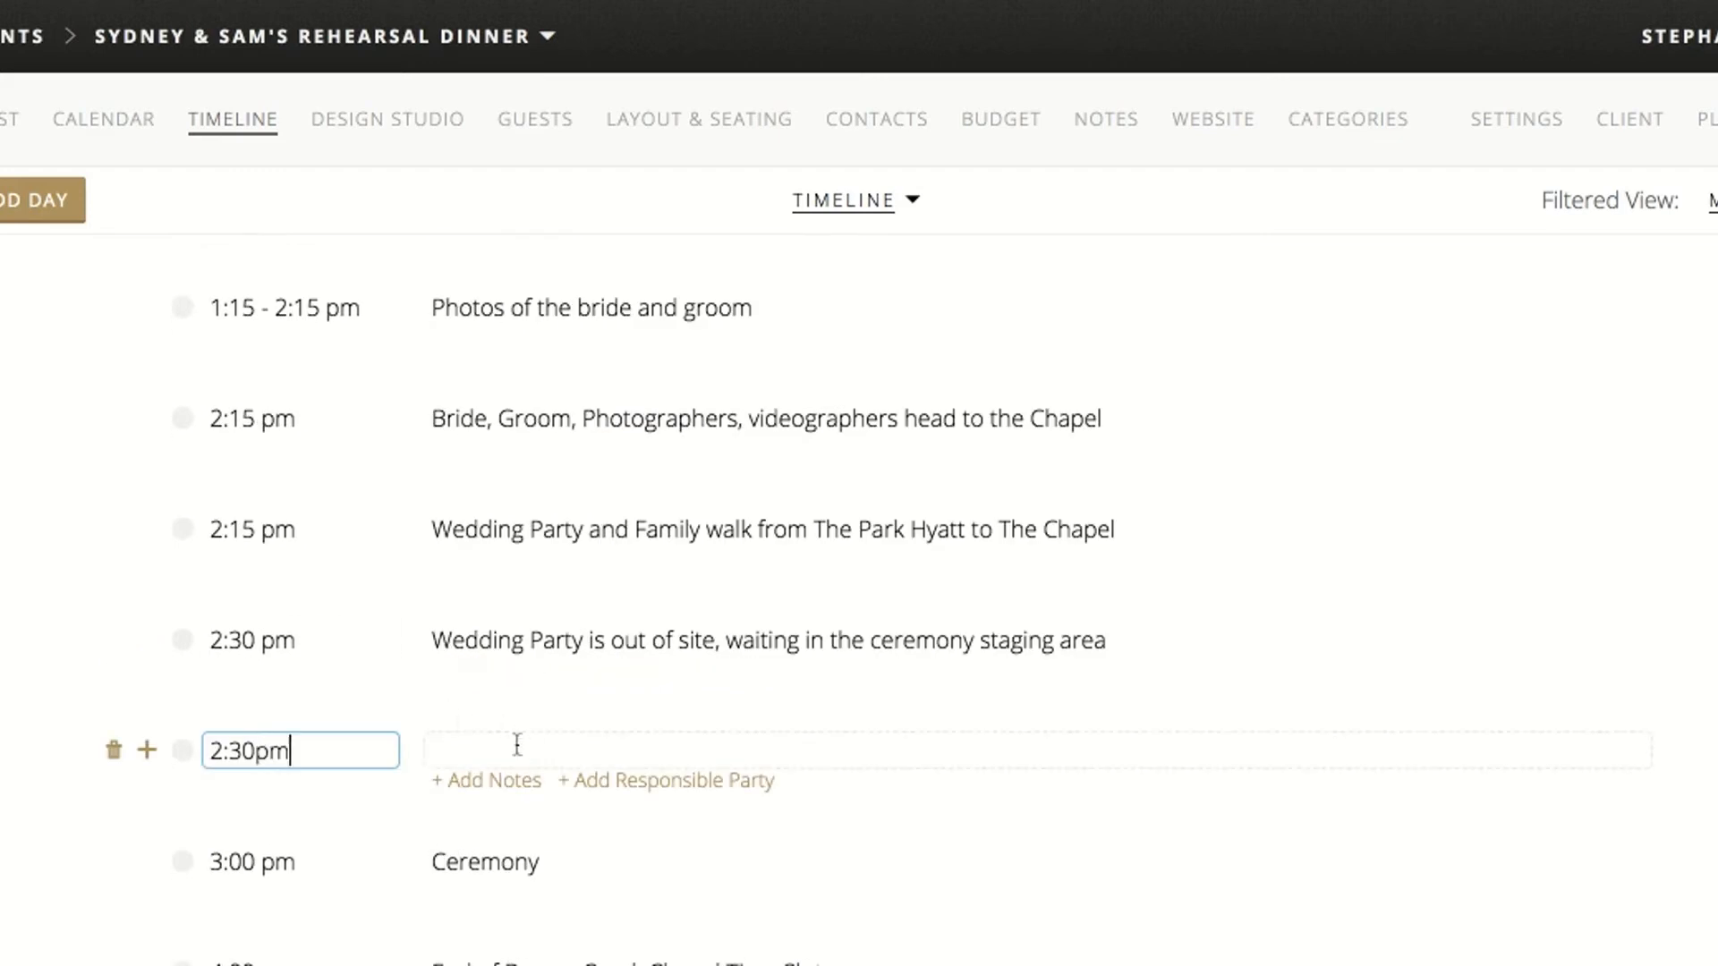
pyautogui.click(518, 745)
pyautogui.write('Ushers arrive')
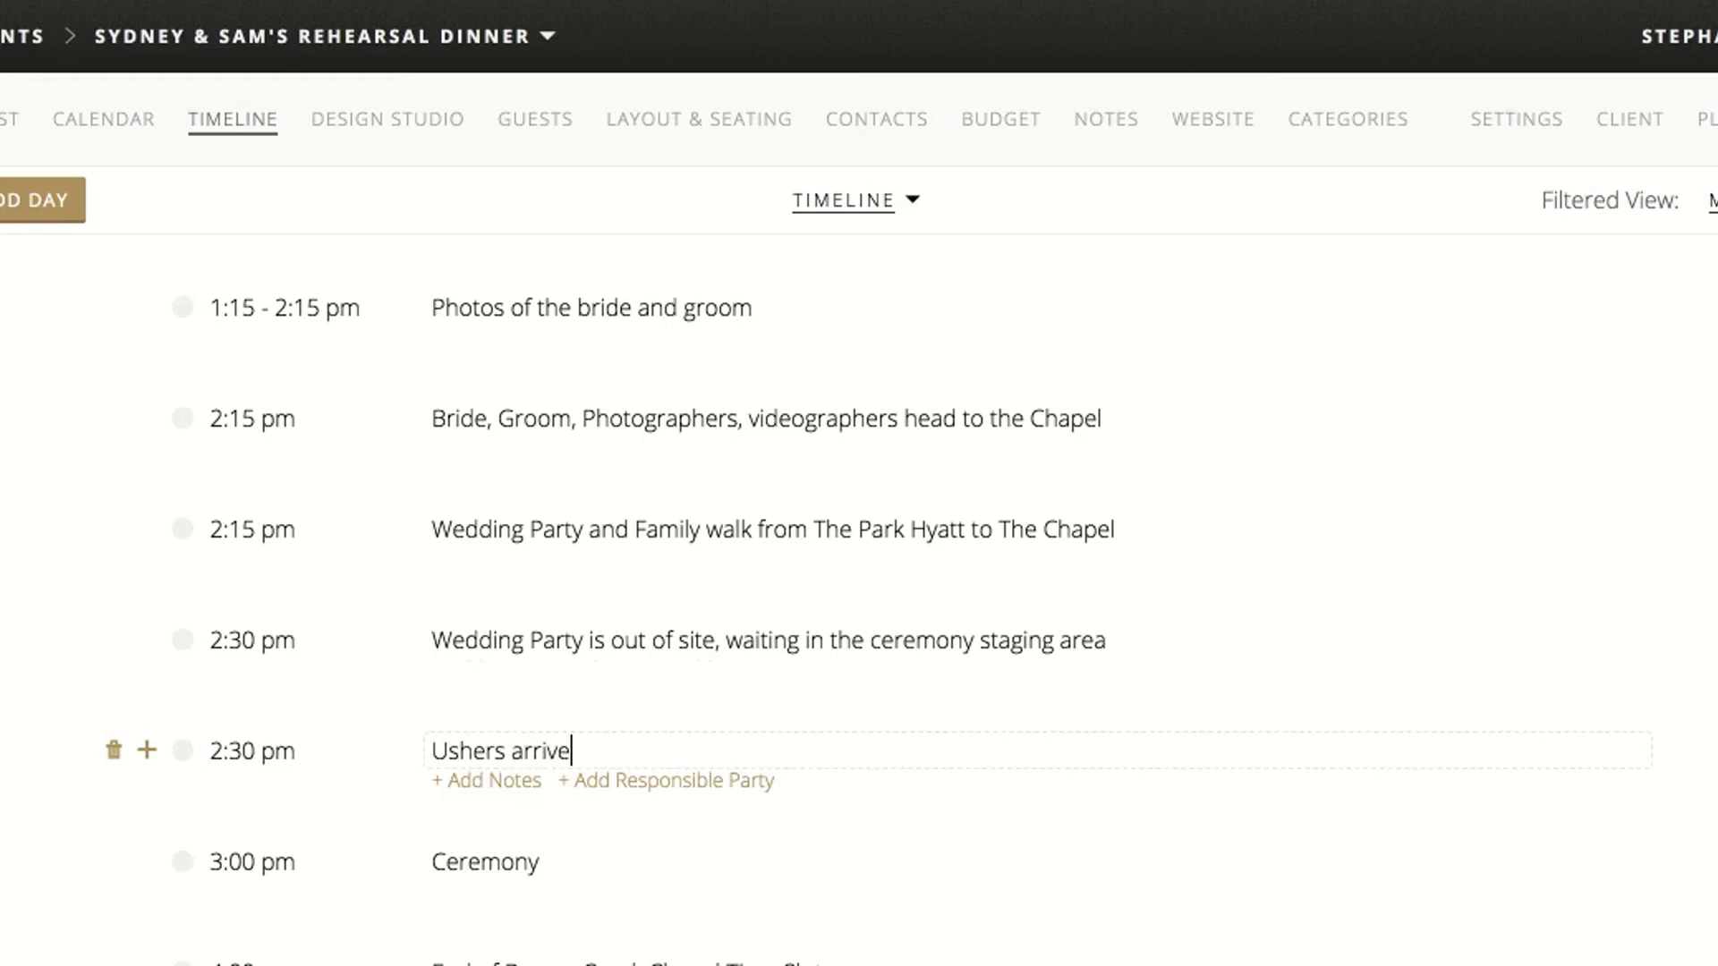
# Add another 2:30 pm timeline item below the ushers' arrival titled "Prelude music starts"
pyautogui.click(147, 759)
pyautogui.click(147, 757)
pyautogui.write('2:30pm')
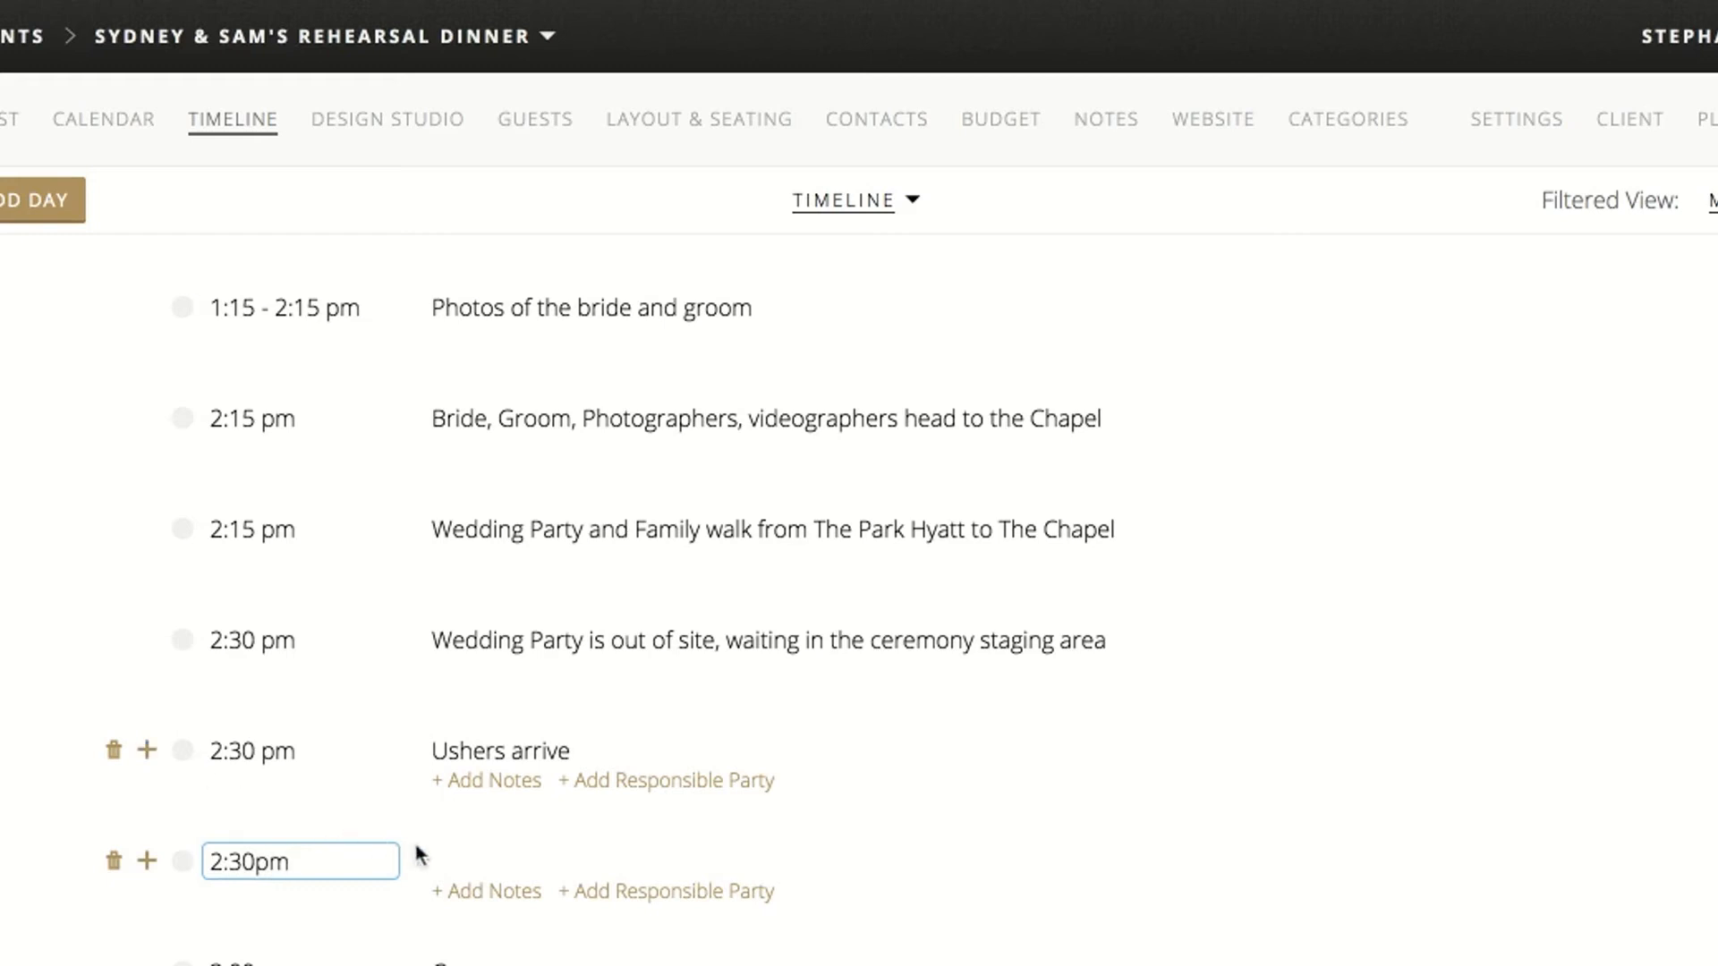
pyautogui.click(439, 857)
pyautogui.write('Prelude Mu')
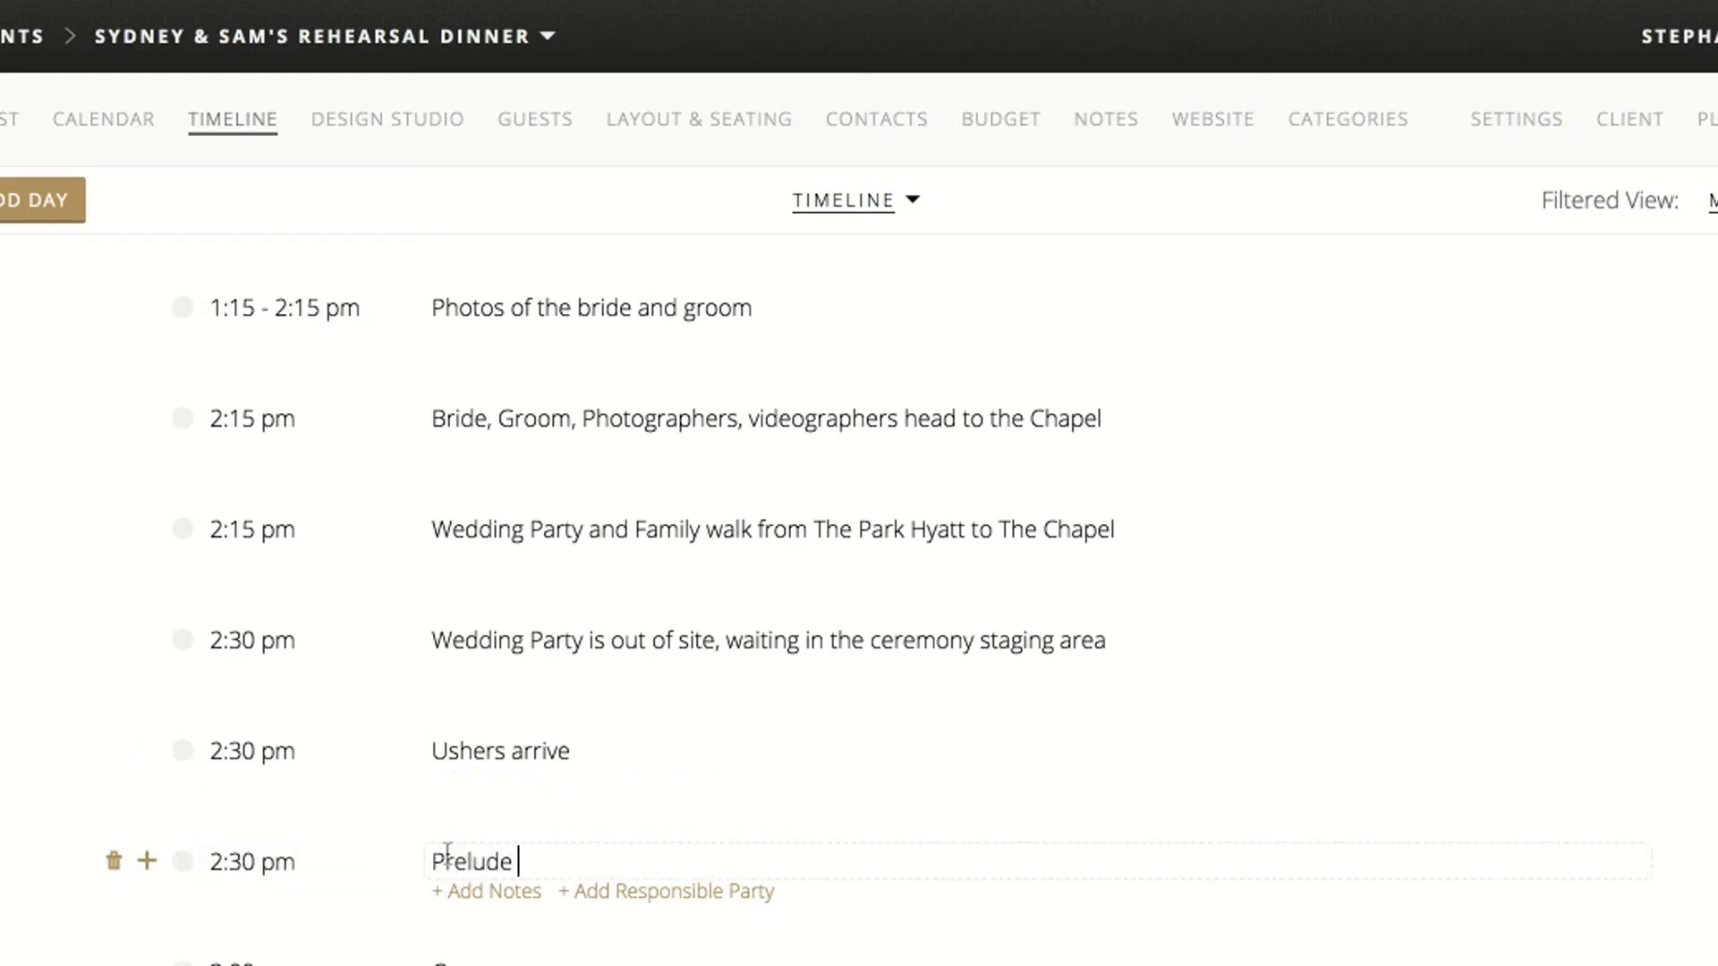
pyautogui.press('BackSpace')
pyautogui.press('BackSpace')
pyautogui.write('music starts')
pyautogui.click(59, 770)
# Extend the Ceremony item's time to the range 3:00 pm-3:30pm
pyautogui.scroll(-1, 59, 771)
pyautogui.scroll(-2, 59, 768)
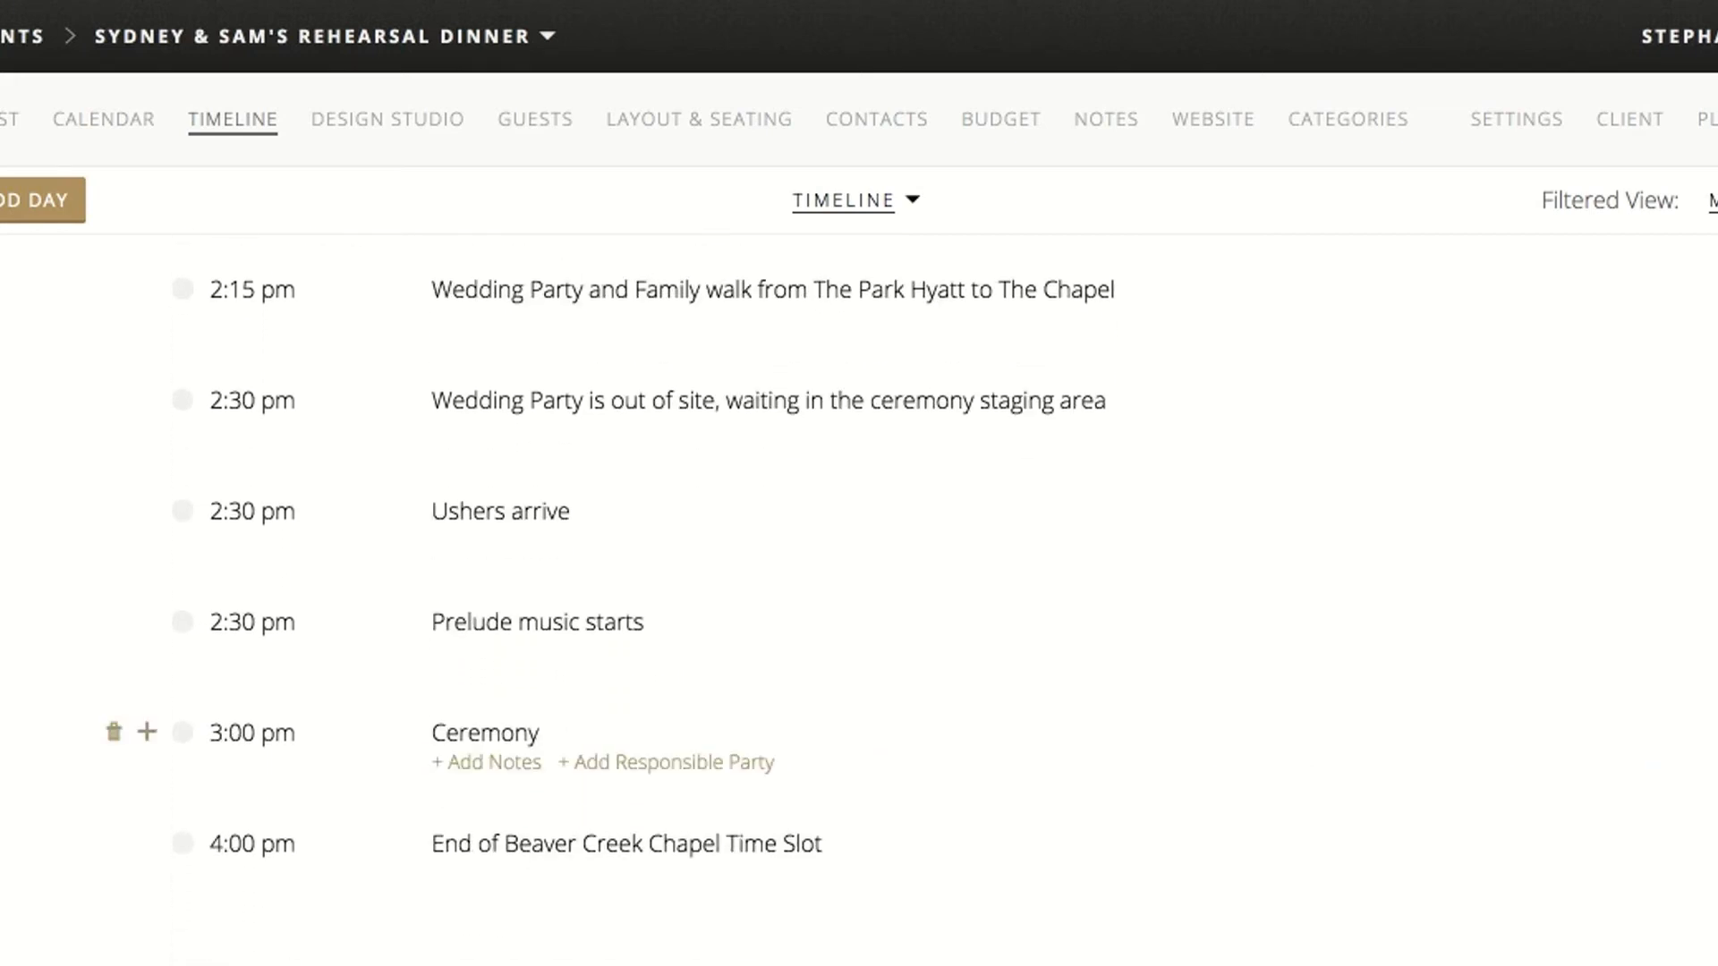
pyautogui.write('3:30pm')
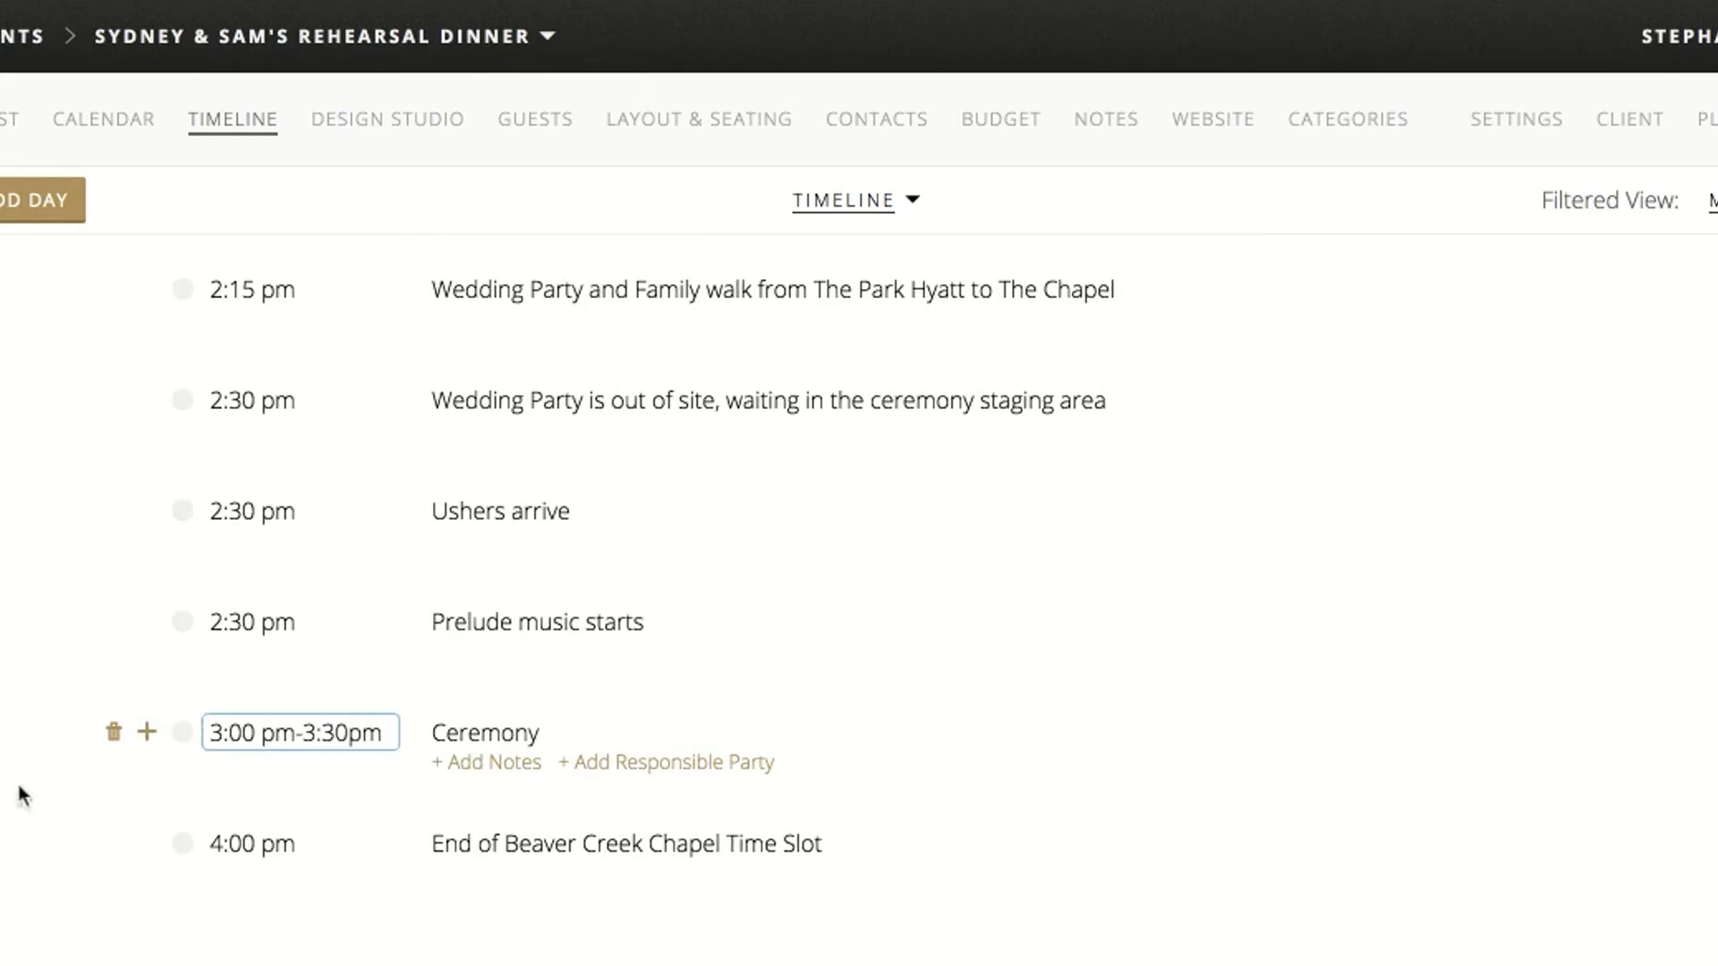
pyautogui.click(22, 795)
# Add a 3:30 pm timeline item after the Ceremony titled "Recessional.... Group Photo...... Couple Signs marriage license"
pyautogui.scroll(-1, 53, 760)
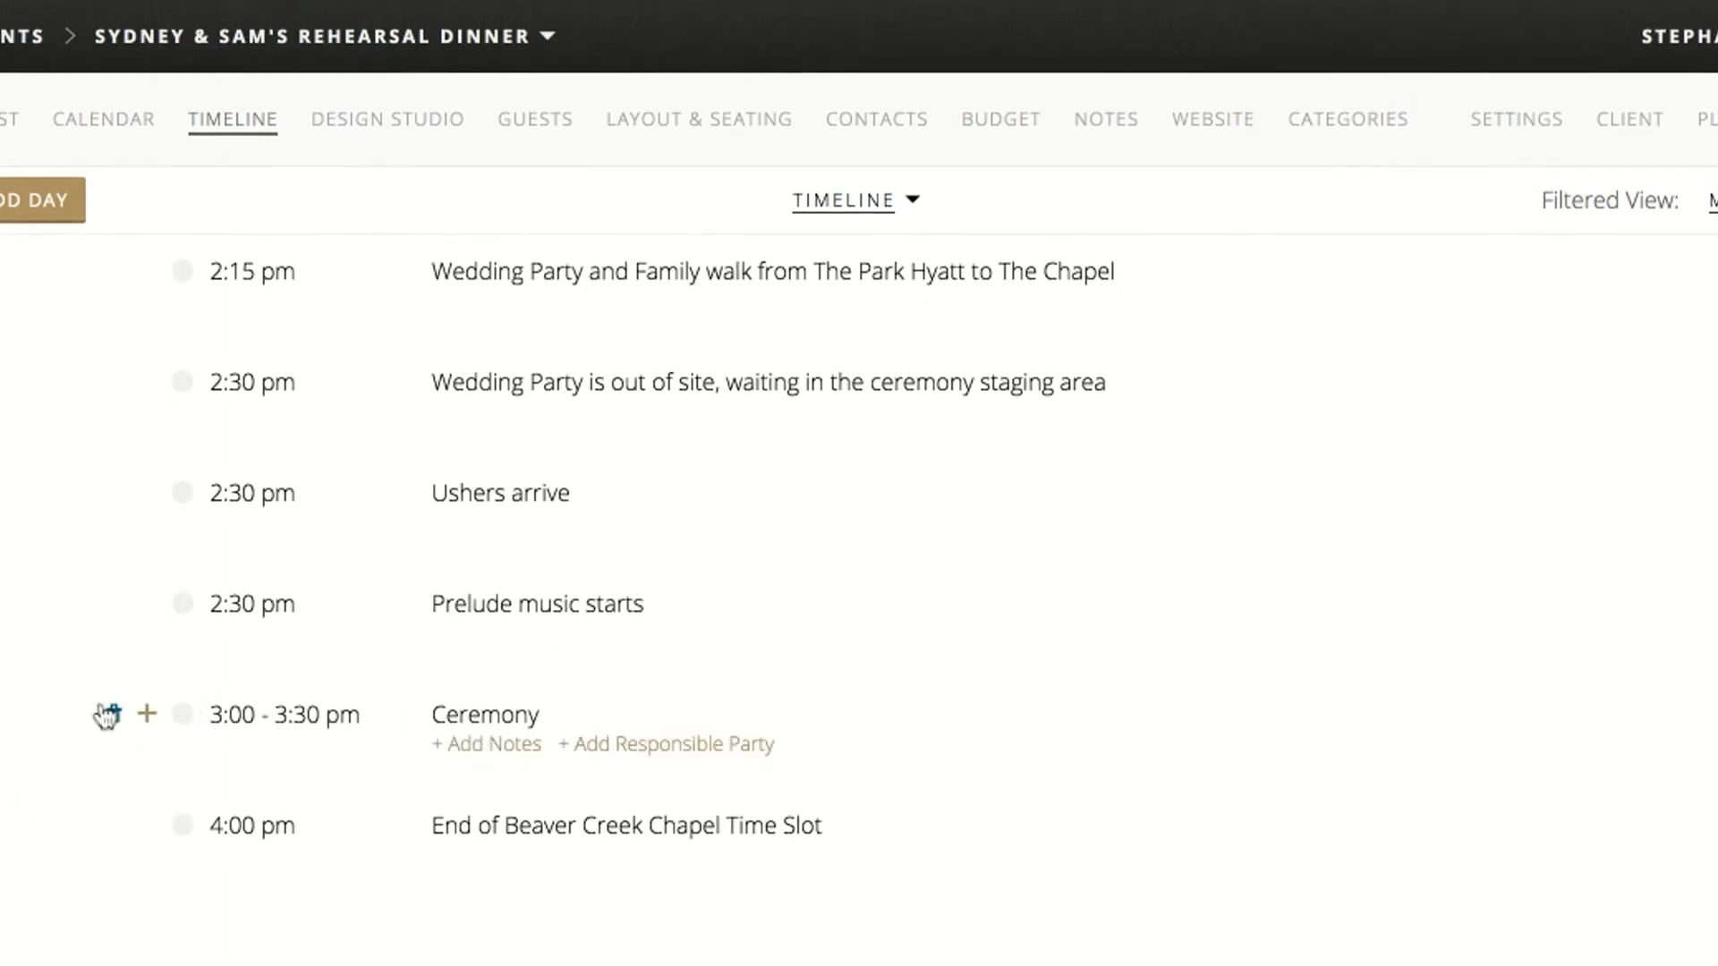
pyautogui.click(149, 722)
pyautogui.write('3:30pm')
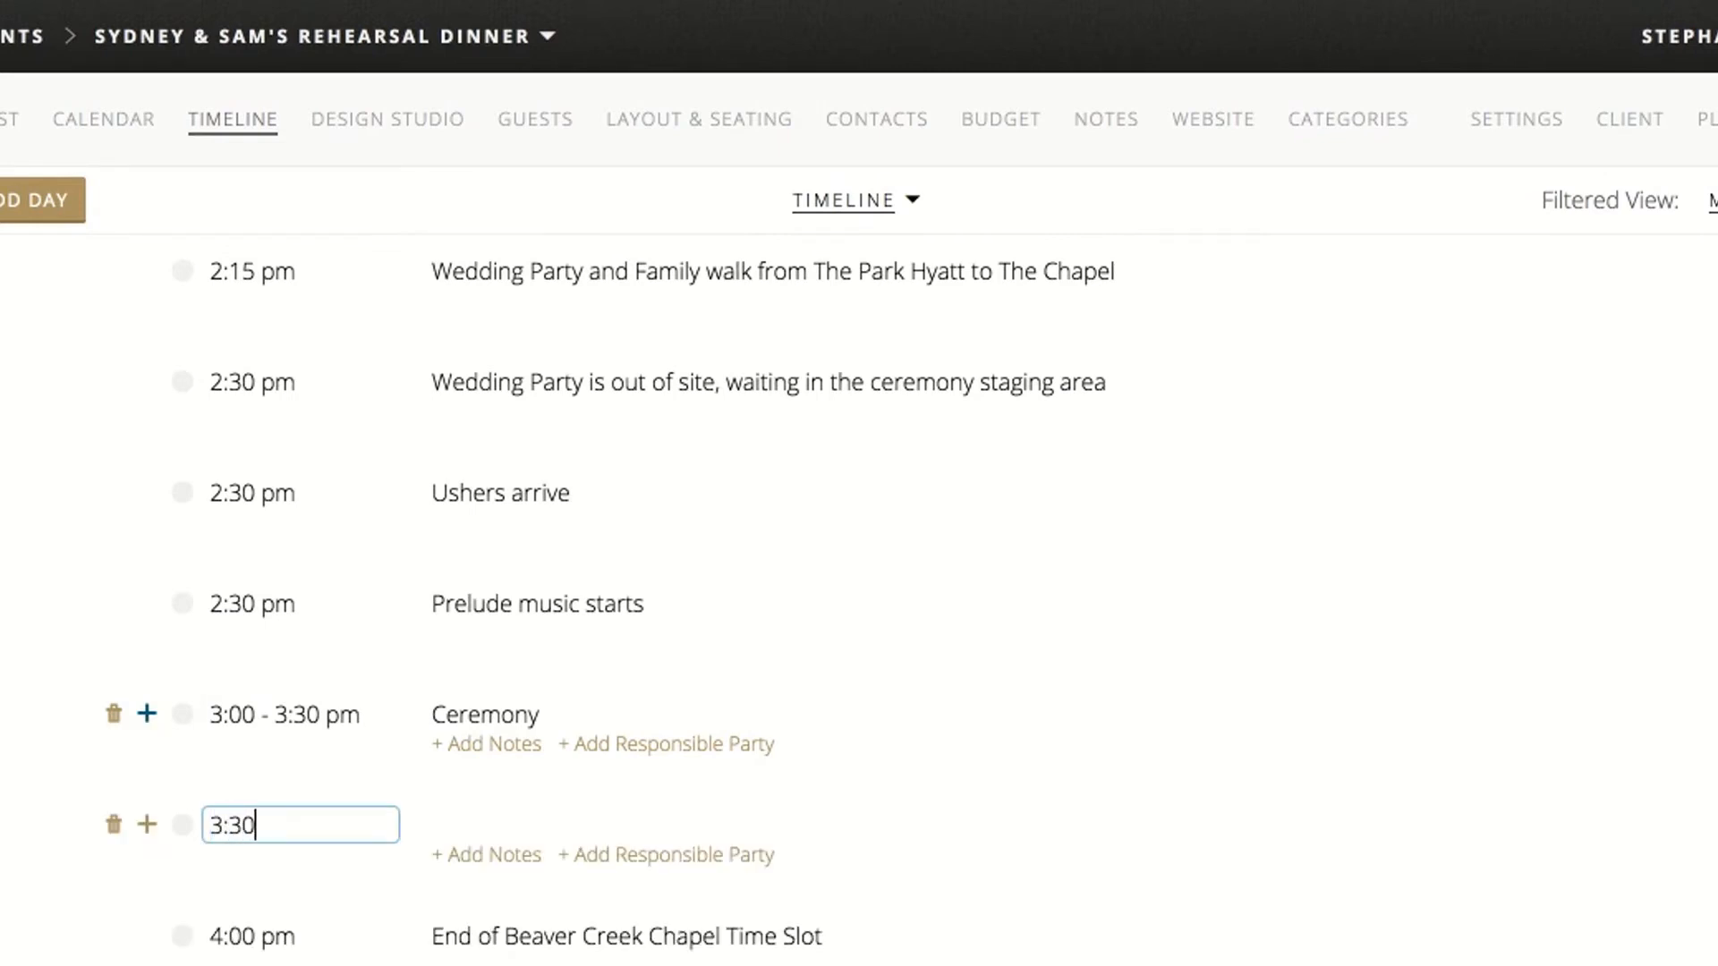
pyautogui.click(475, 821)
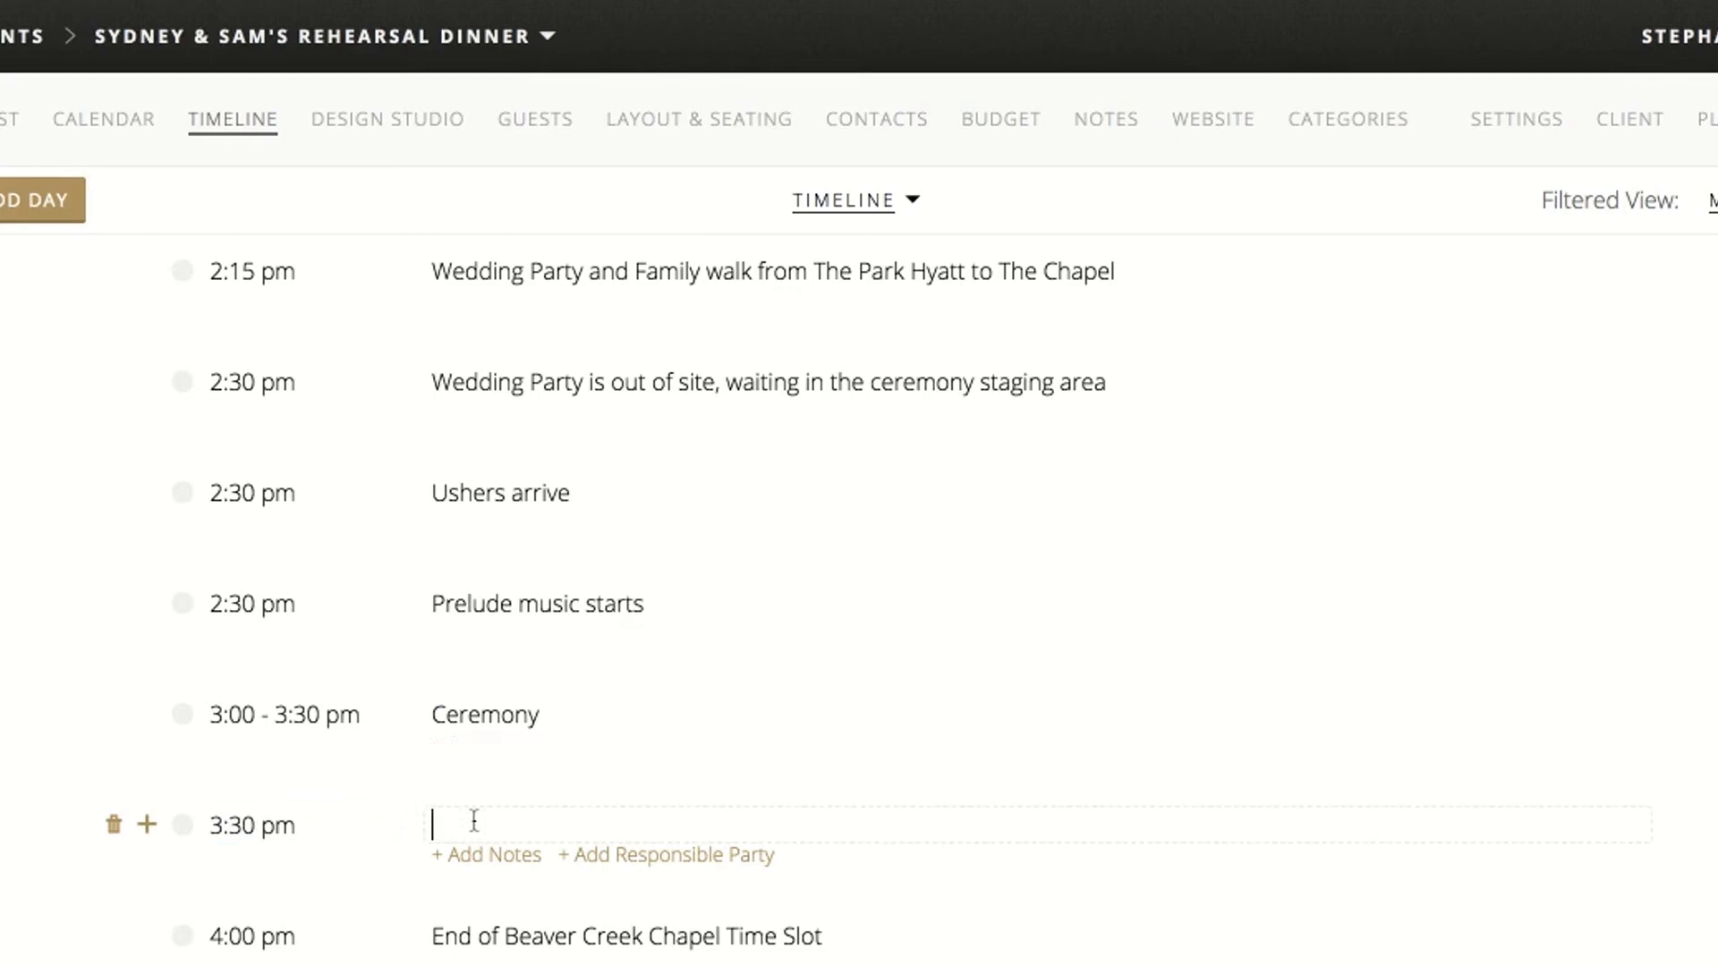
pyautogui.write('Recessional.... Grou')
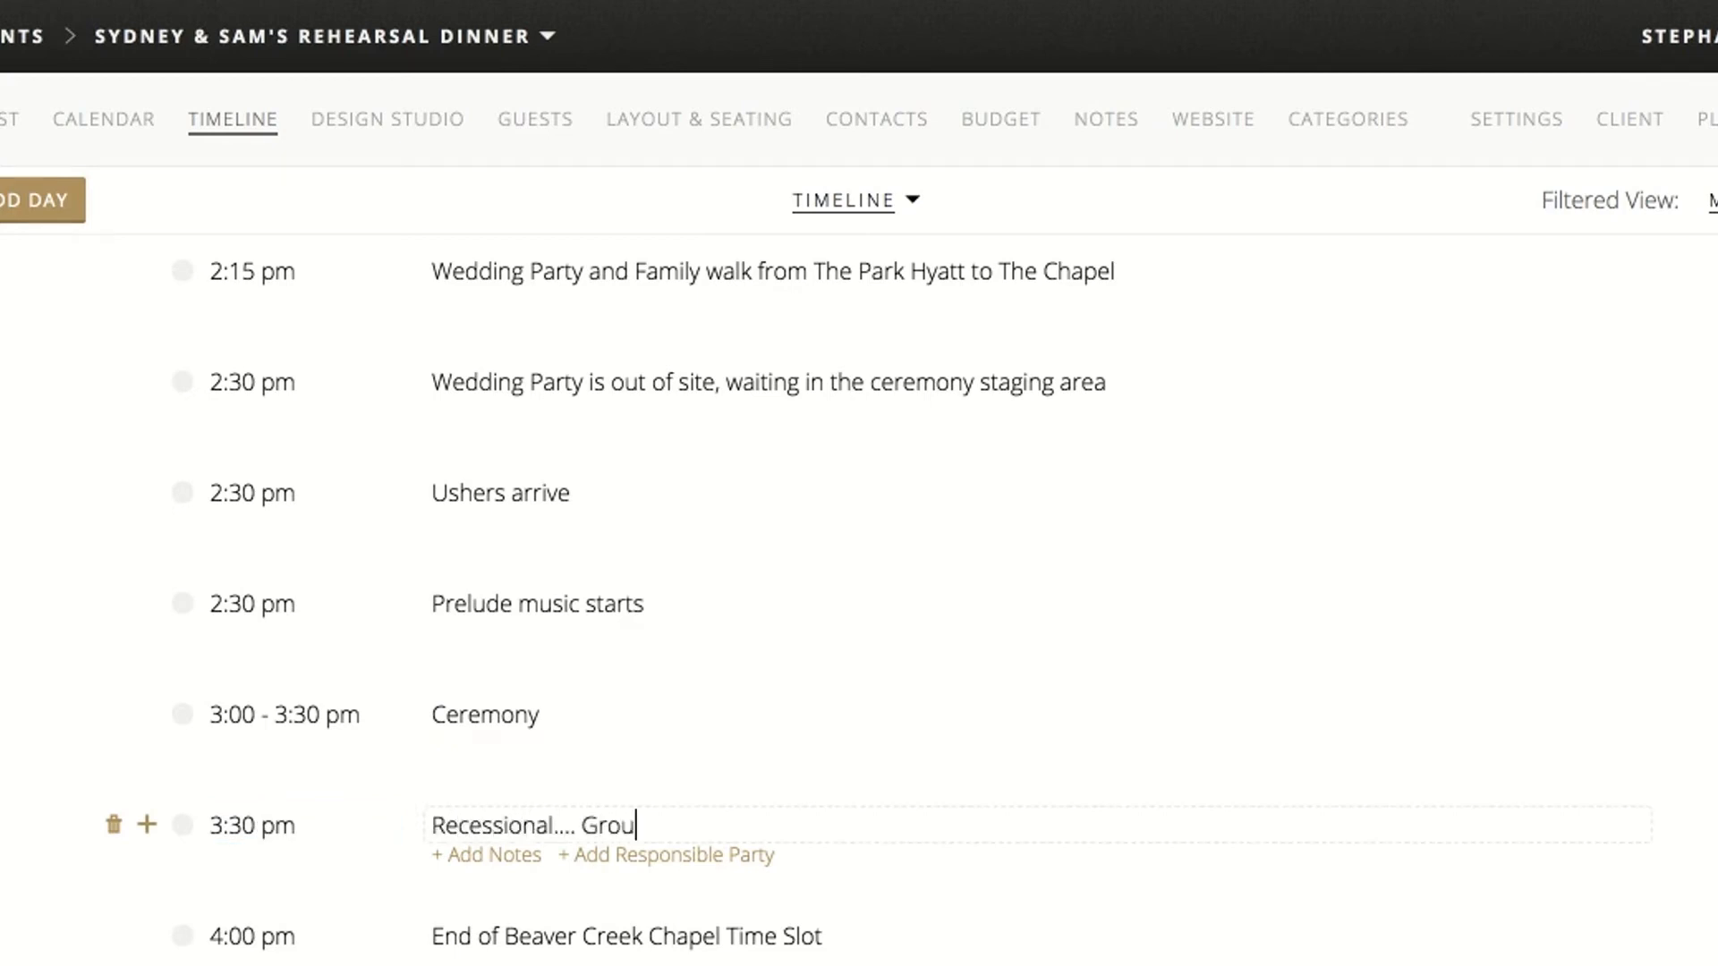
pyautogui.write('p Photo...... Coupl')
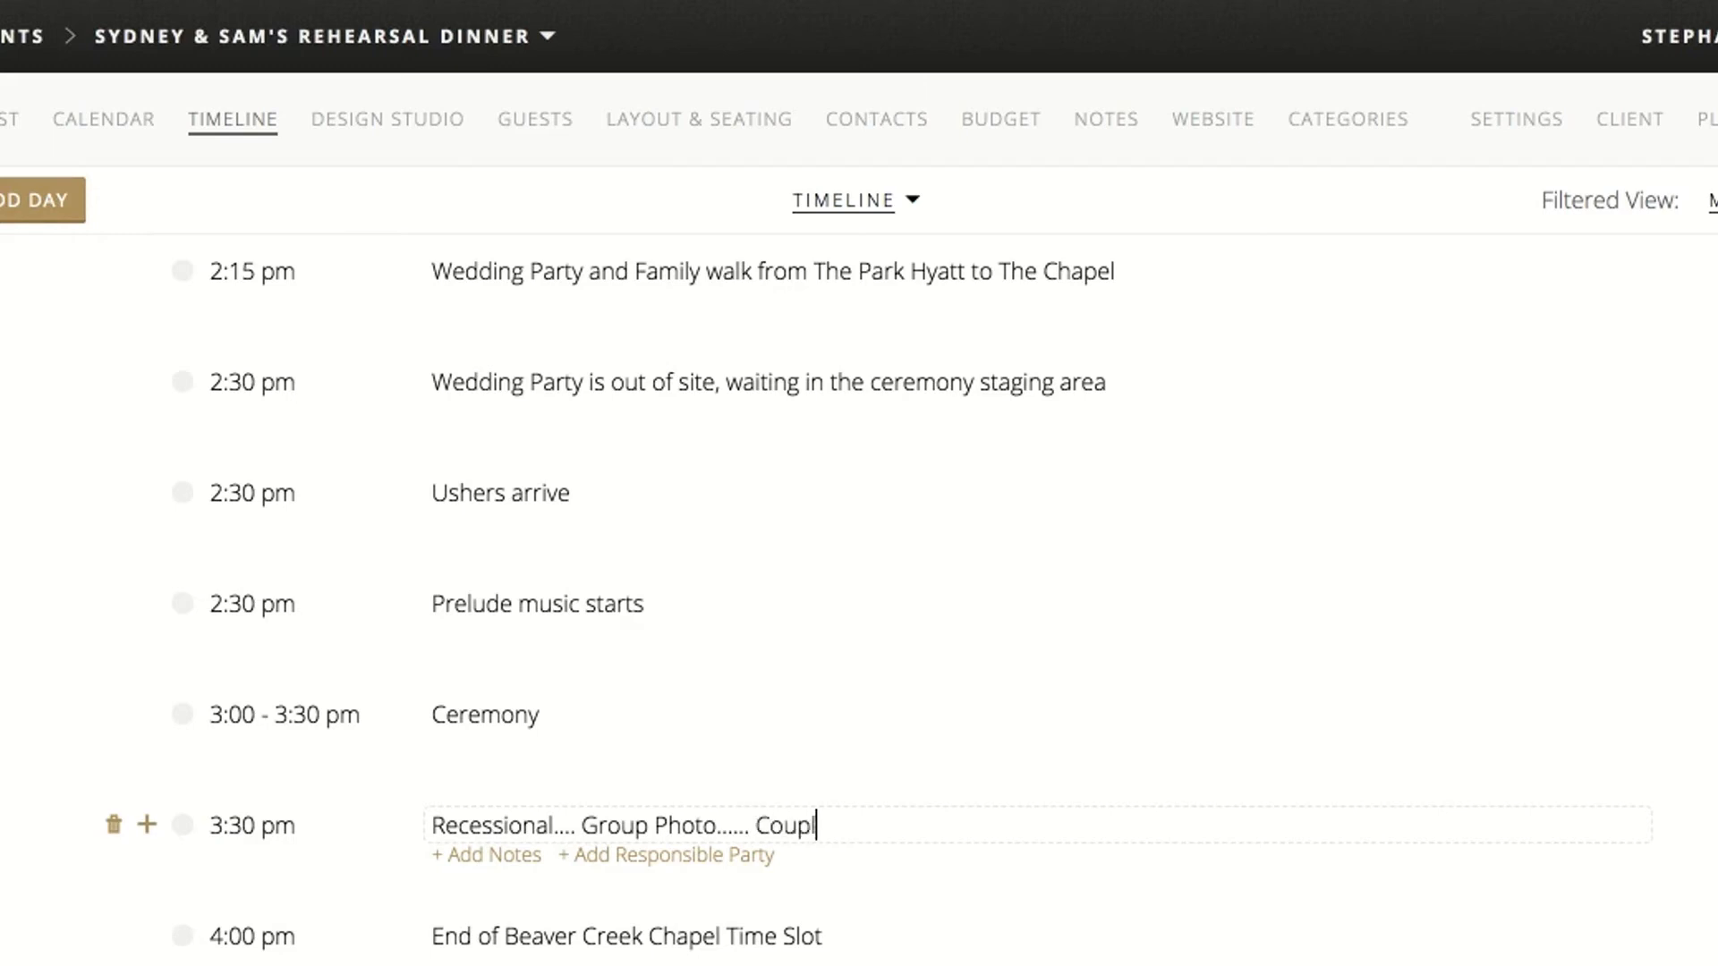
pyautogui.write('e Signs marr')
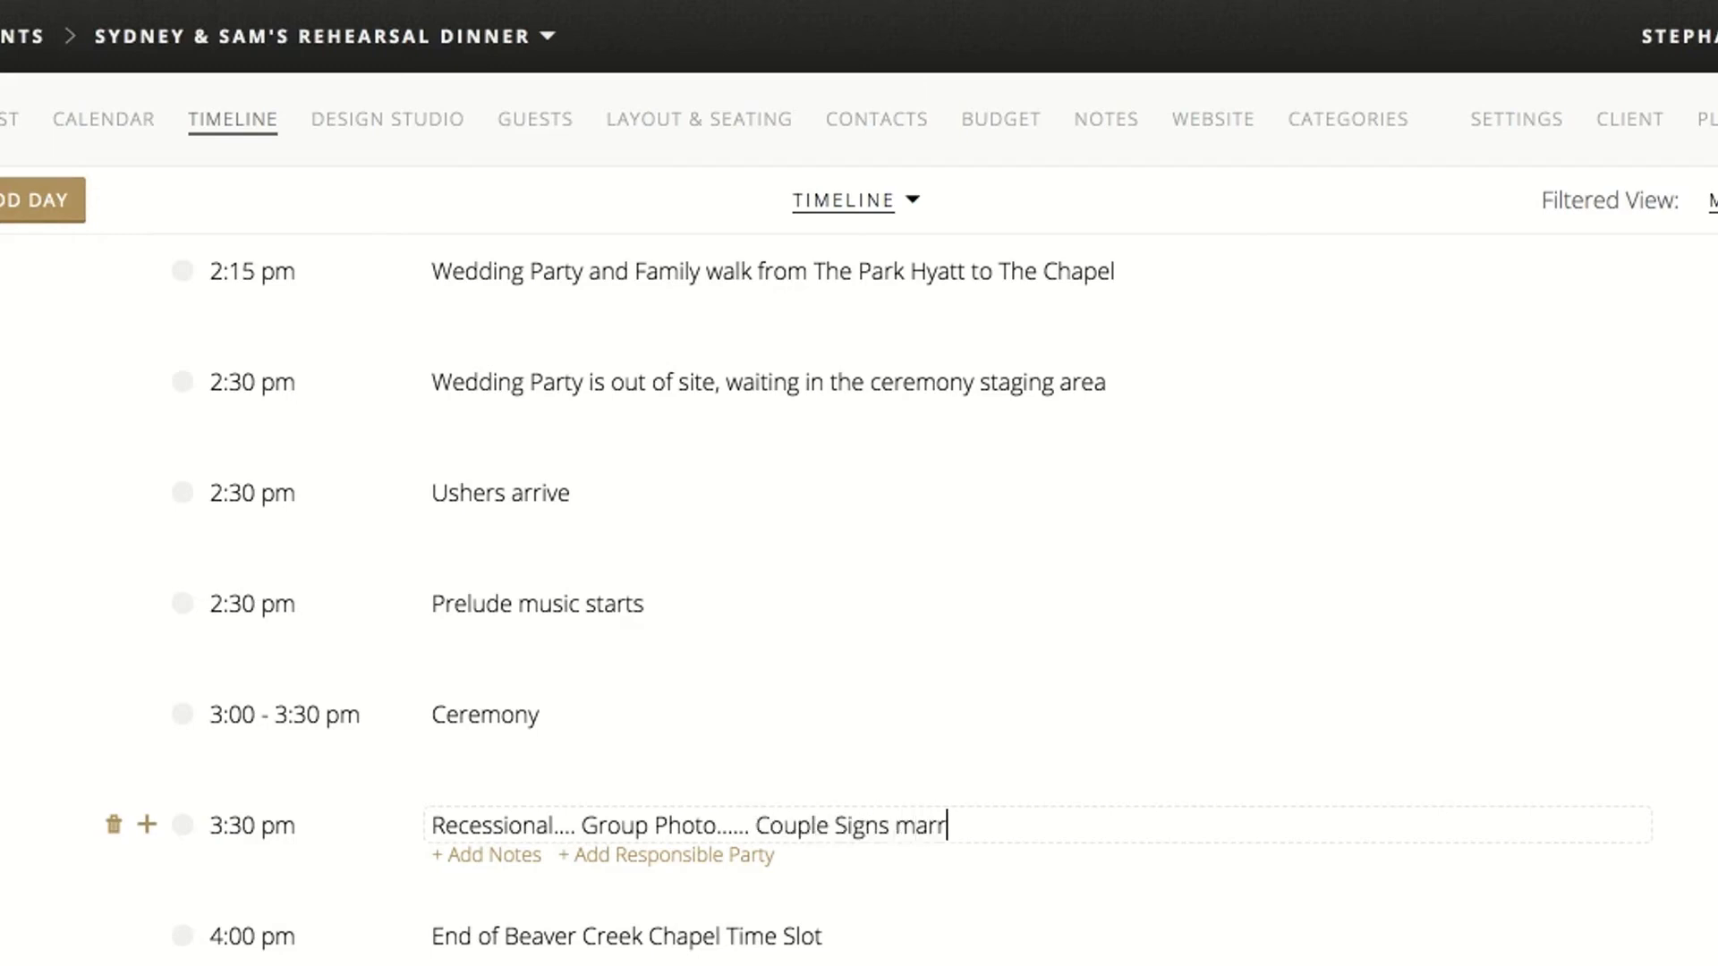
pyautogui.write('iage license')
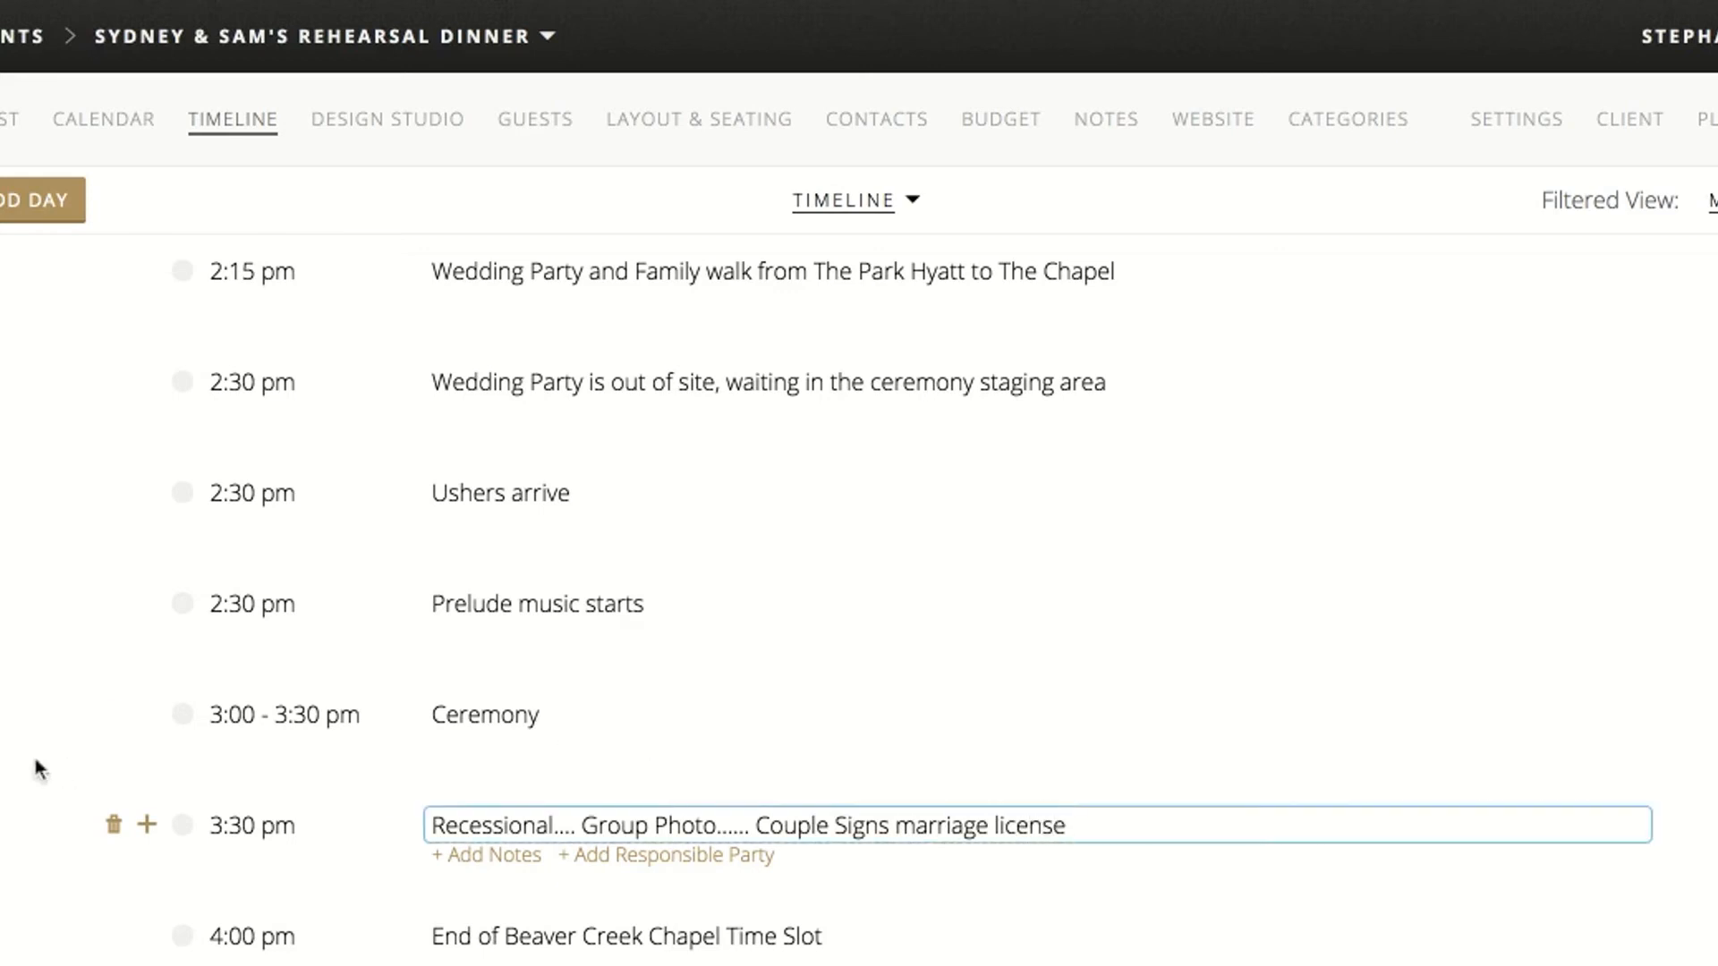
pyautogui.click(23, 756)
# Add a 1:00 pm timeline item after First Look titled "Vendors can start setting up at The Hyatt"
pyautogui.scroll(-1, 23, 755)
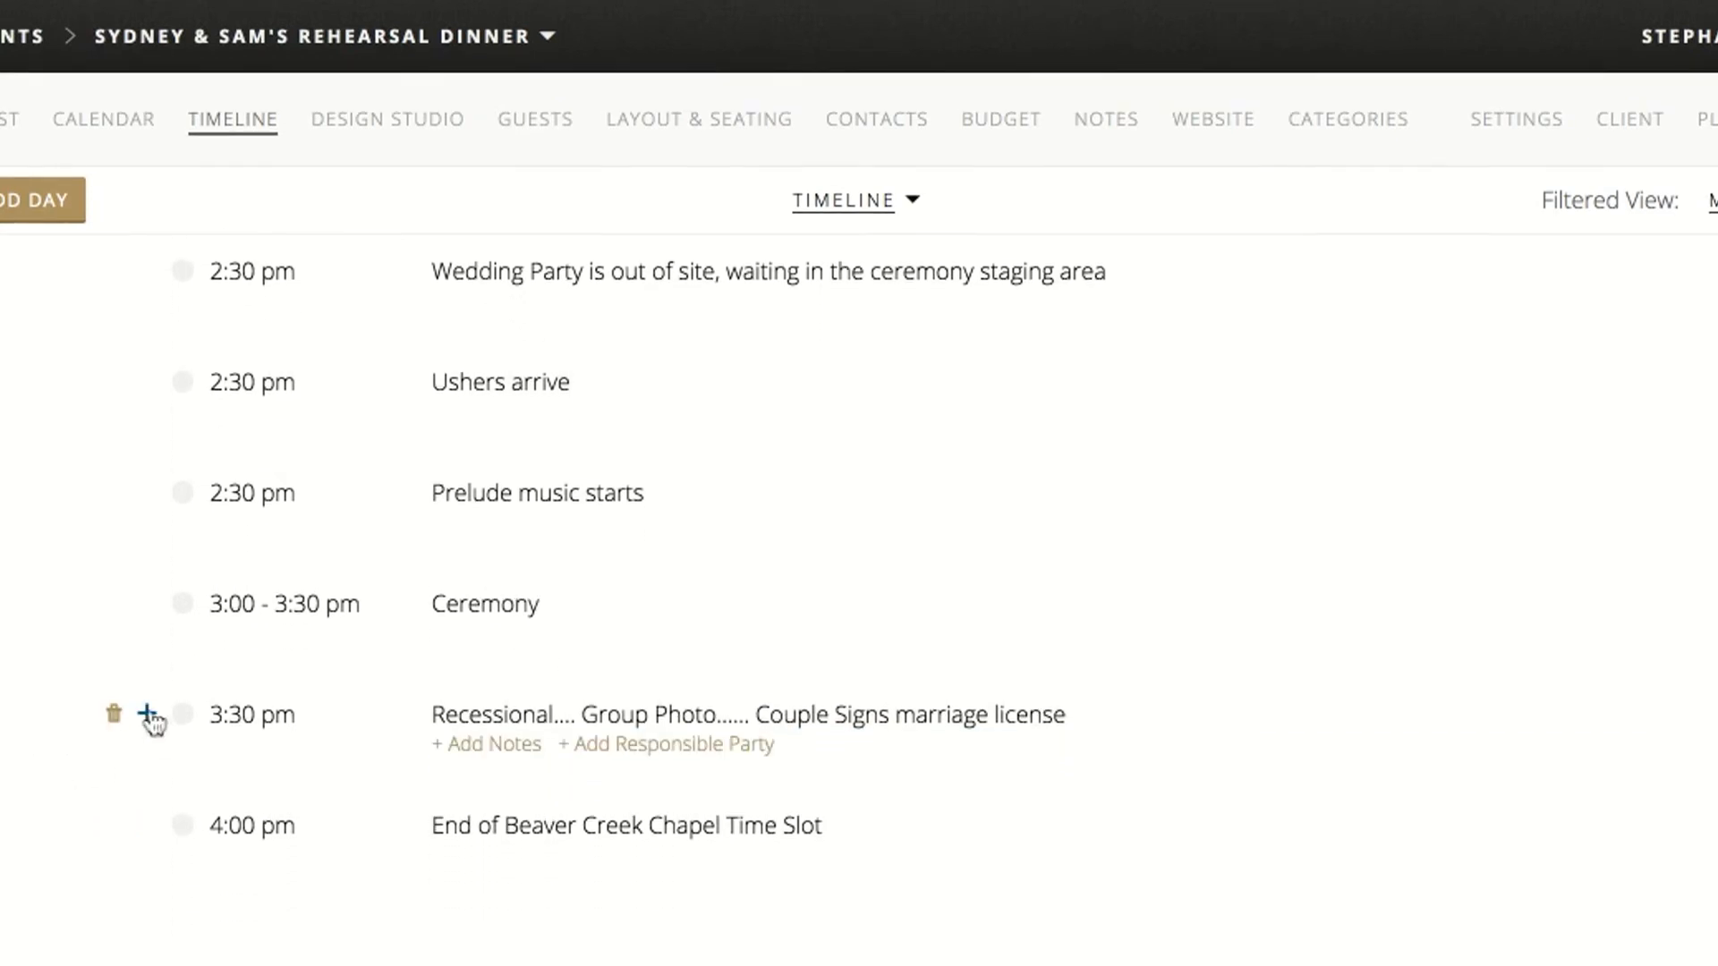
pyautogui.scroll(6, 153, 717)
pyautogui.click(147, 398)
pyautogui.write('1:00pm')
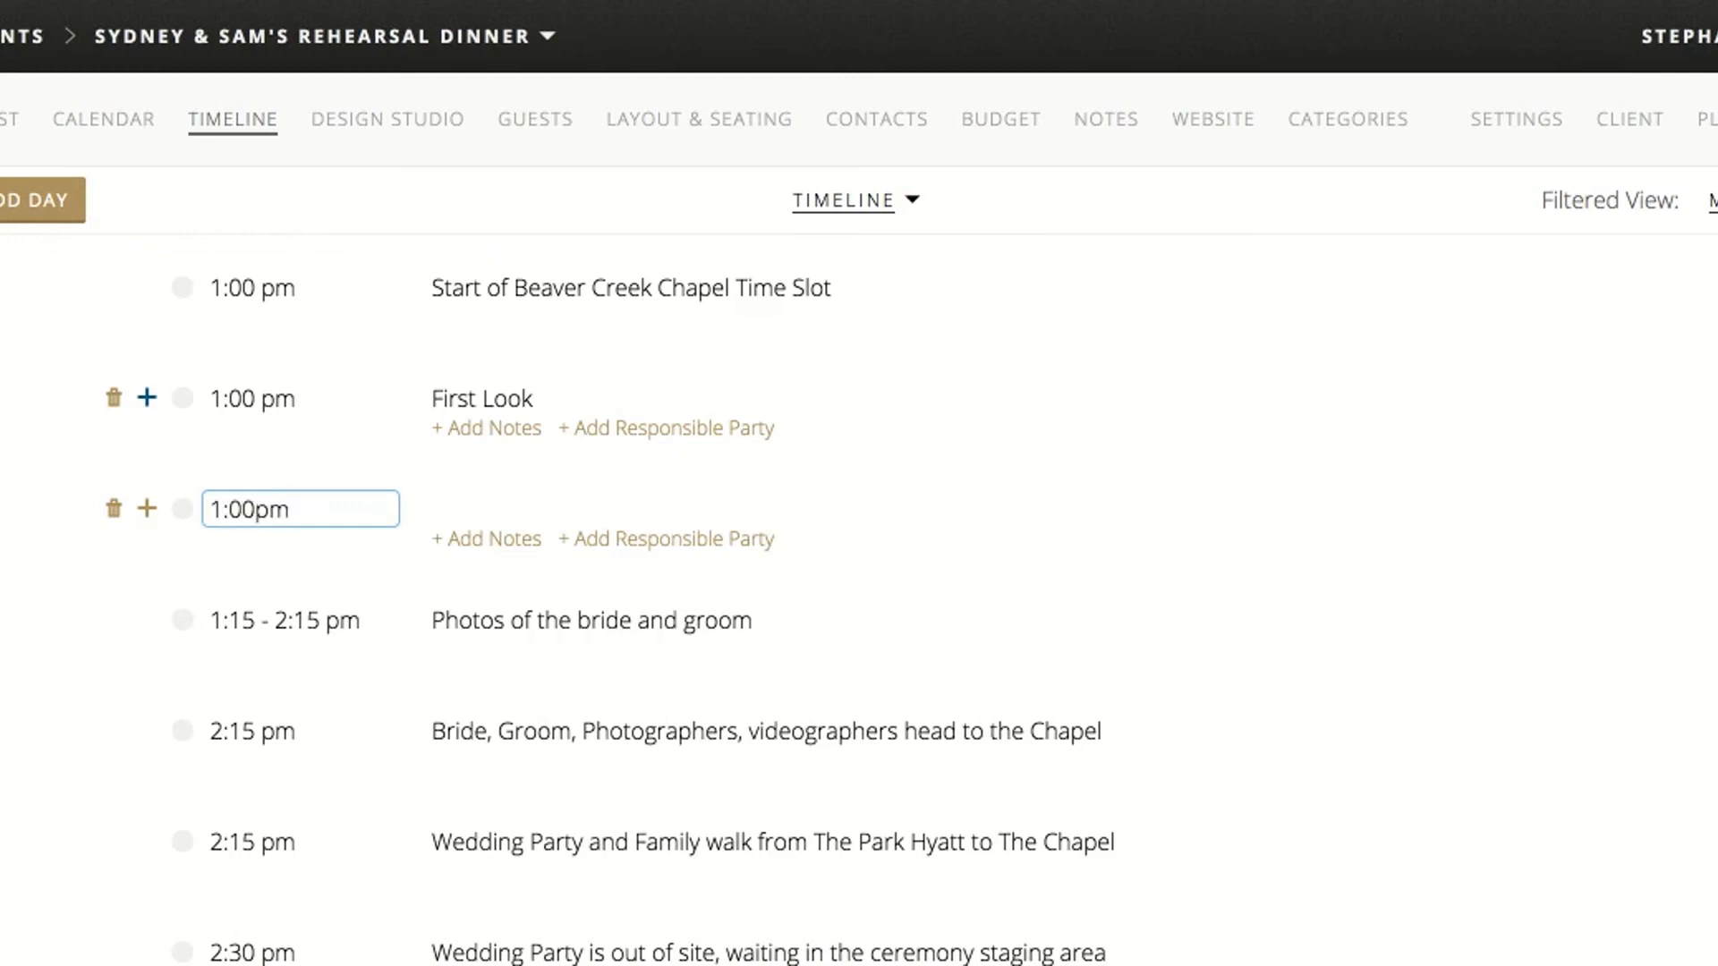
pyautogui.press('BackSpace')
pyautogui.write('pm')
pyautogui.click(473, 506)
pyautogui.write('Vendors can start se')
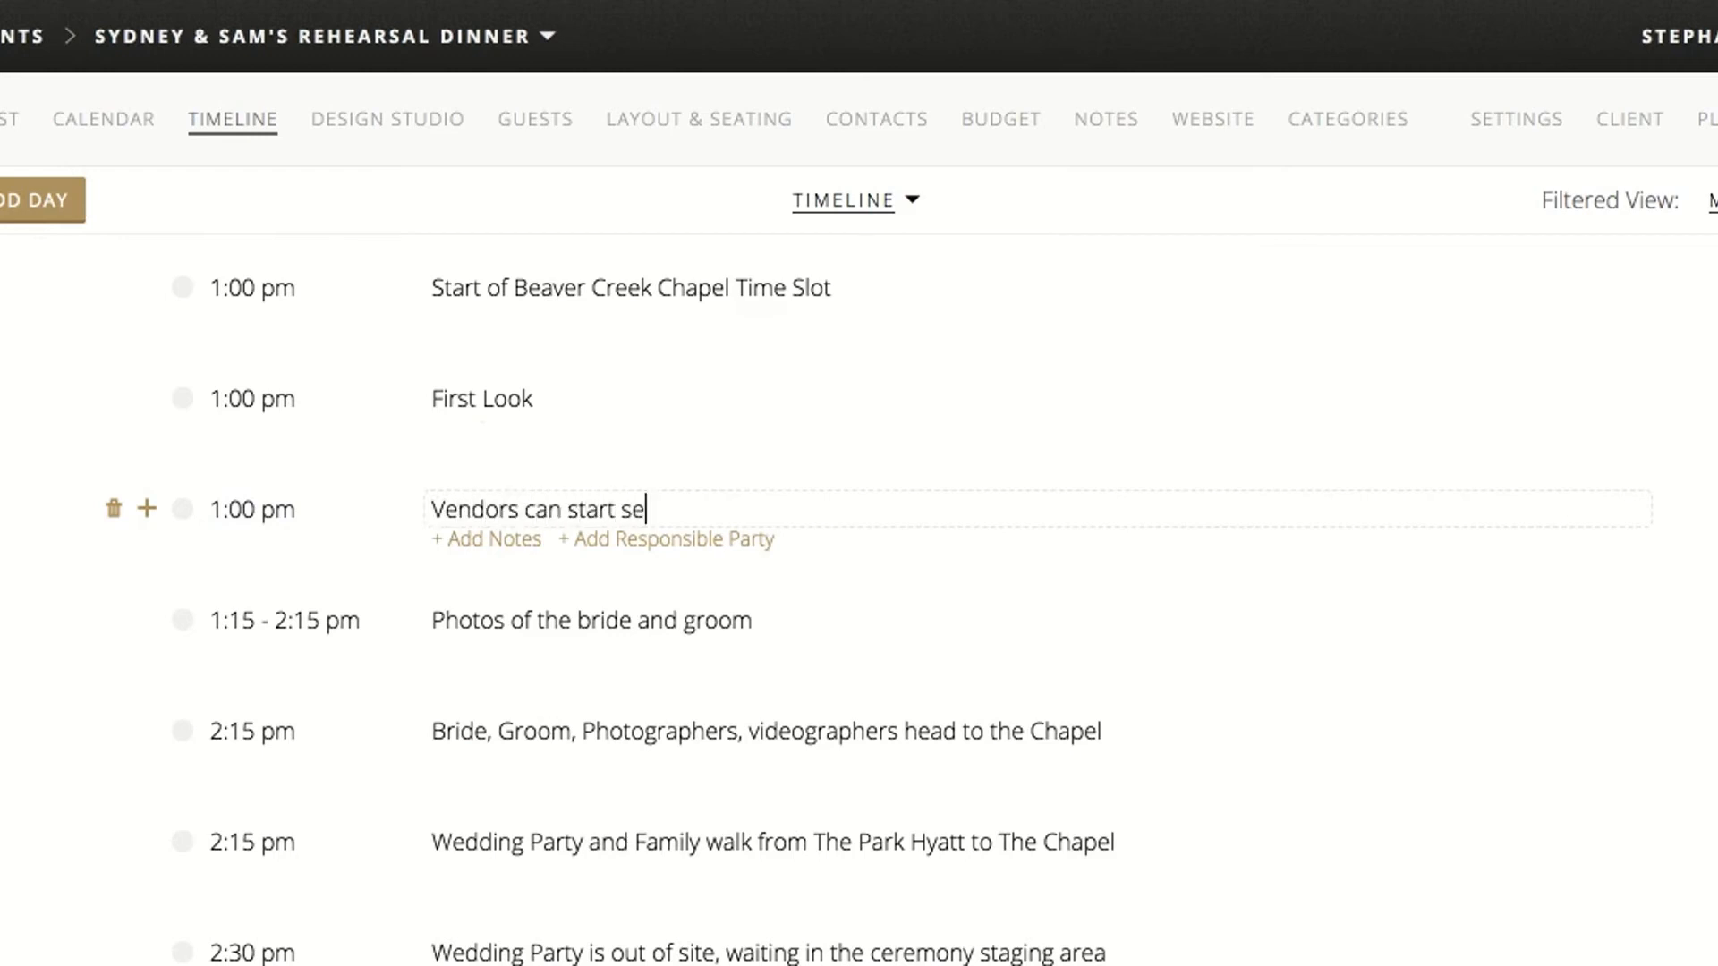
pyautogui.write('tting up at The Hyatt')
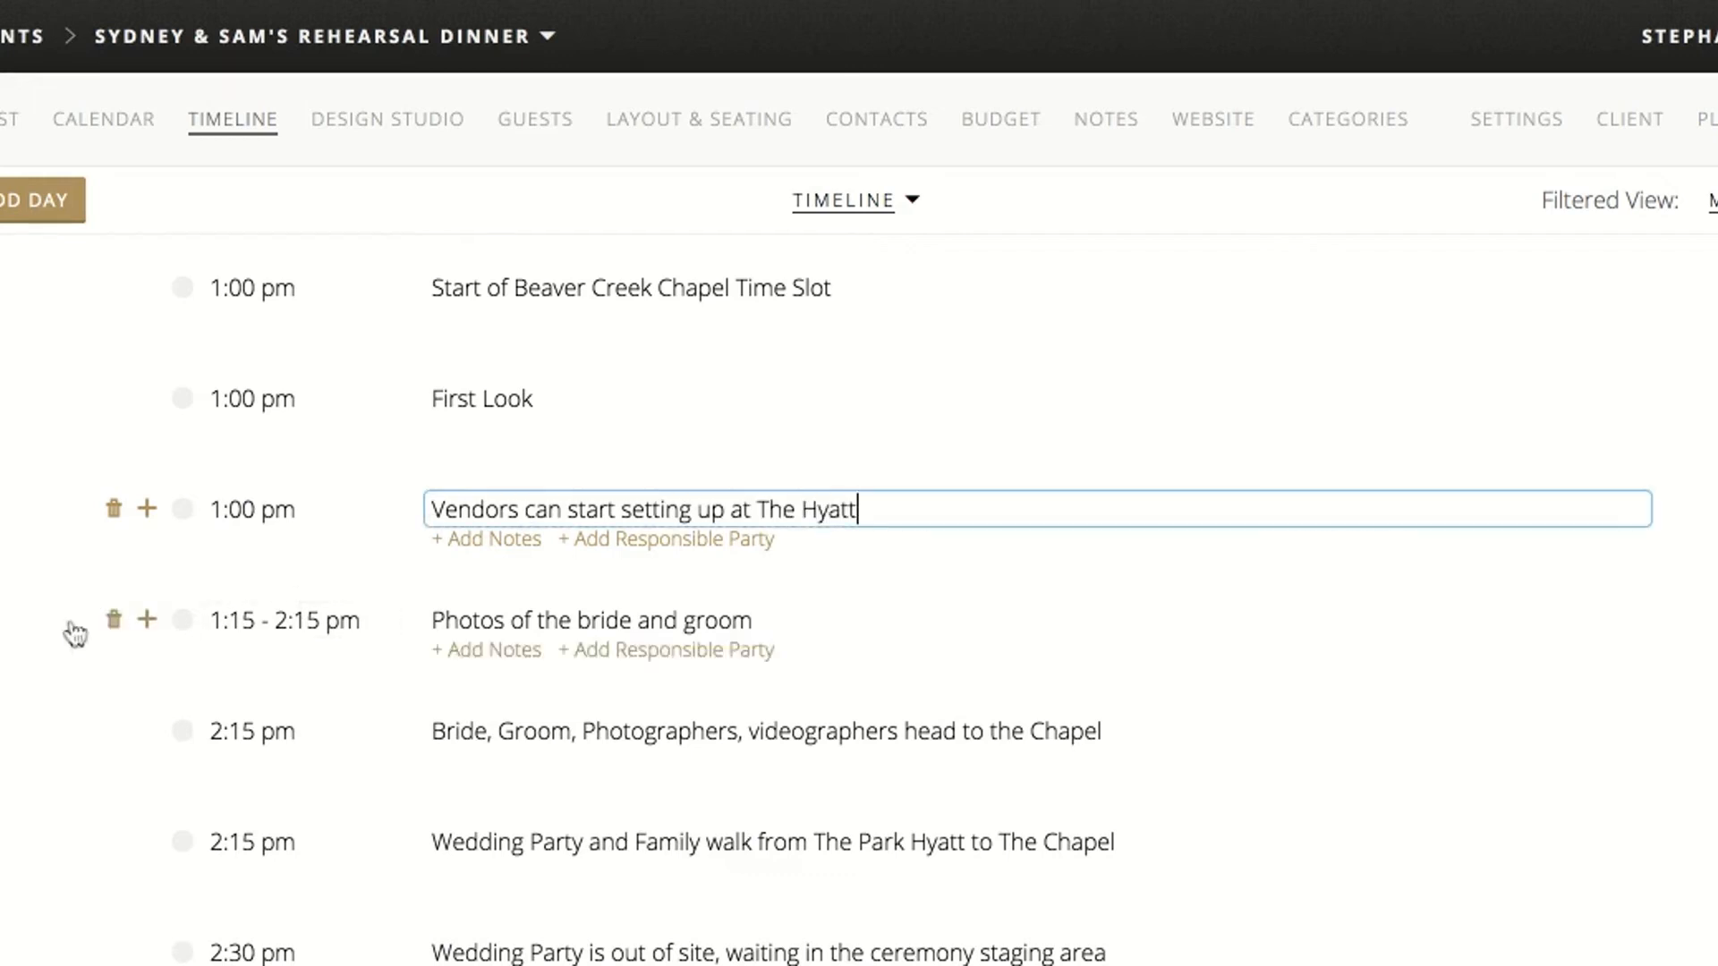
pyautogui.press('Return')
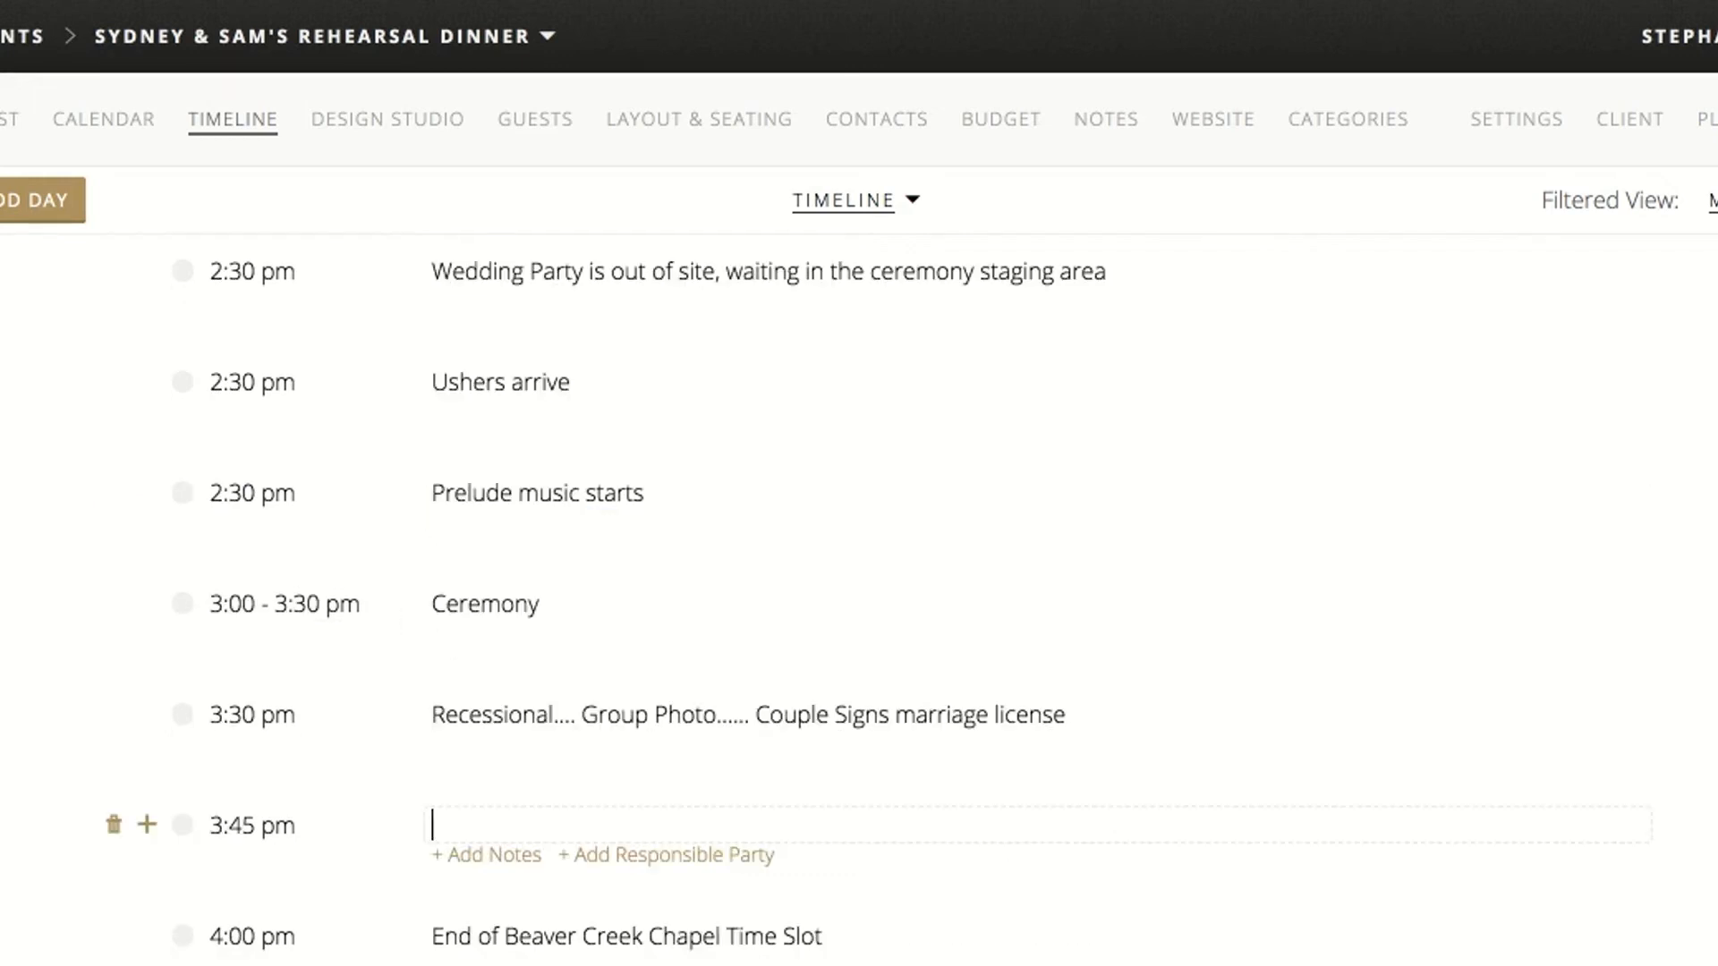
# Title the 3:45 pm timeline item after the recessional "A few photos outside of the chapel"
pyautogui.write('A few photos outs')
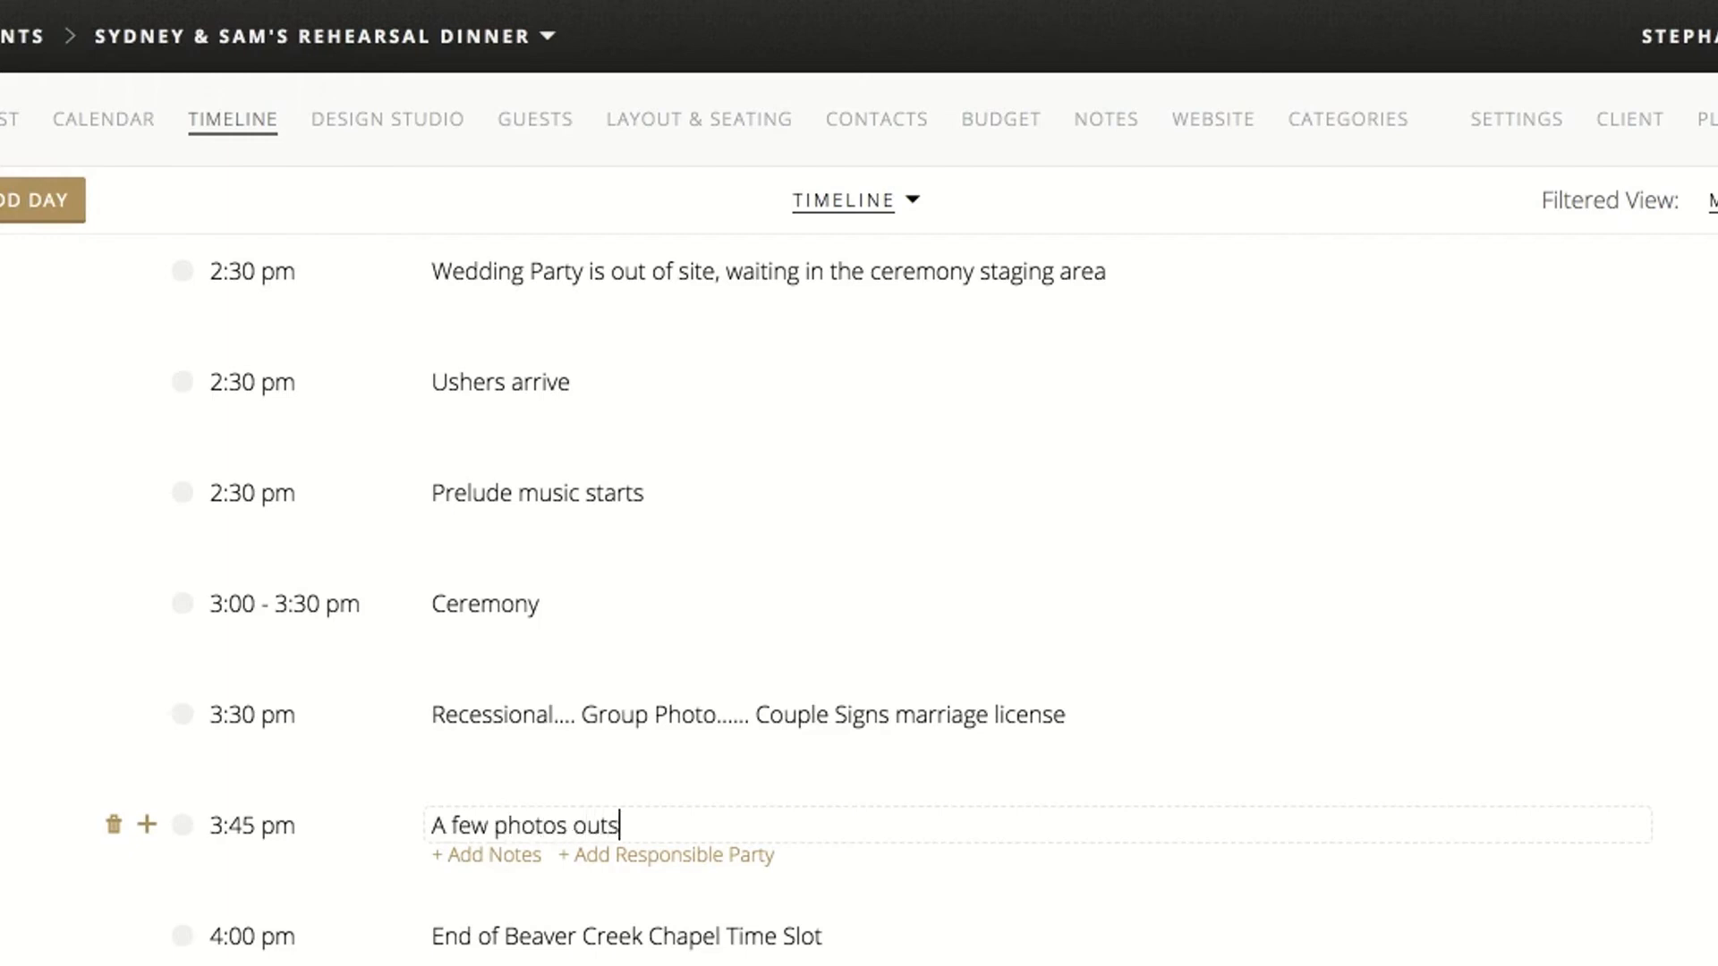
pyautogui.write('ide of the chapel')
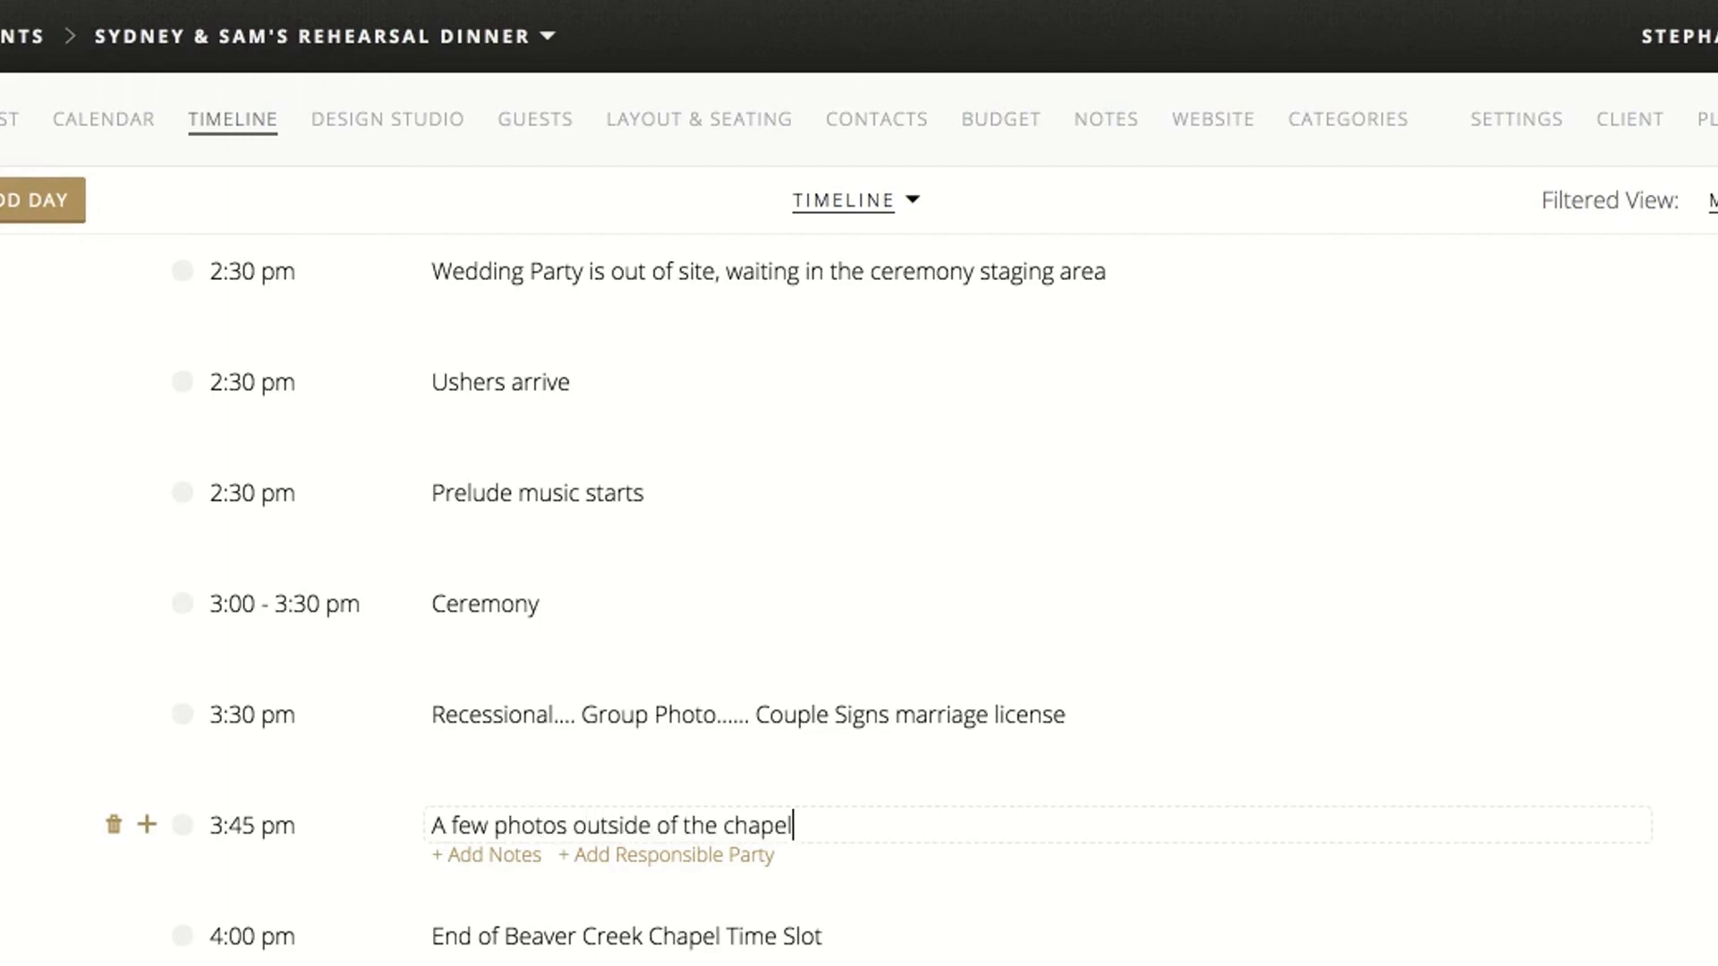
# Insert "Family and Wedding Party Photos....." at the start of the 3:45 pm item's title
pyautogui.click(430, 824)
pyautogui.write('Family')
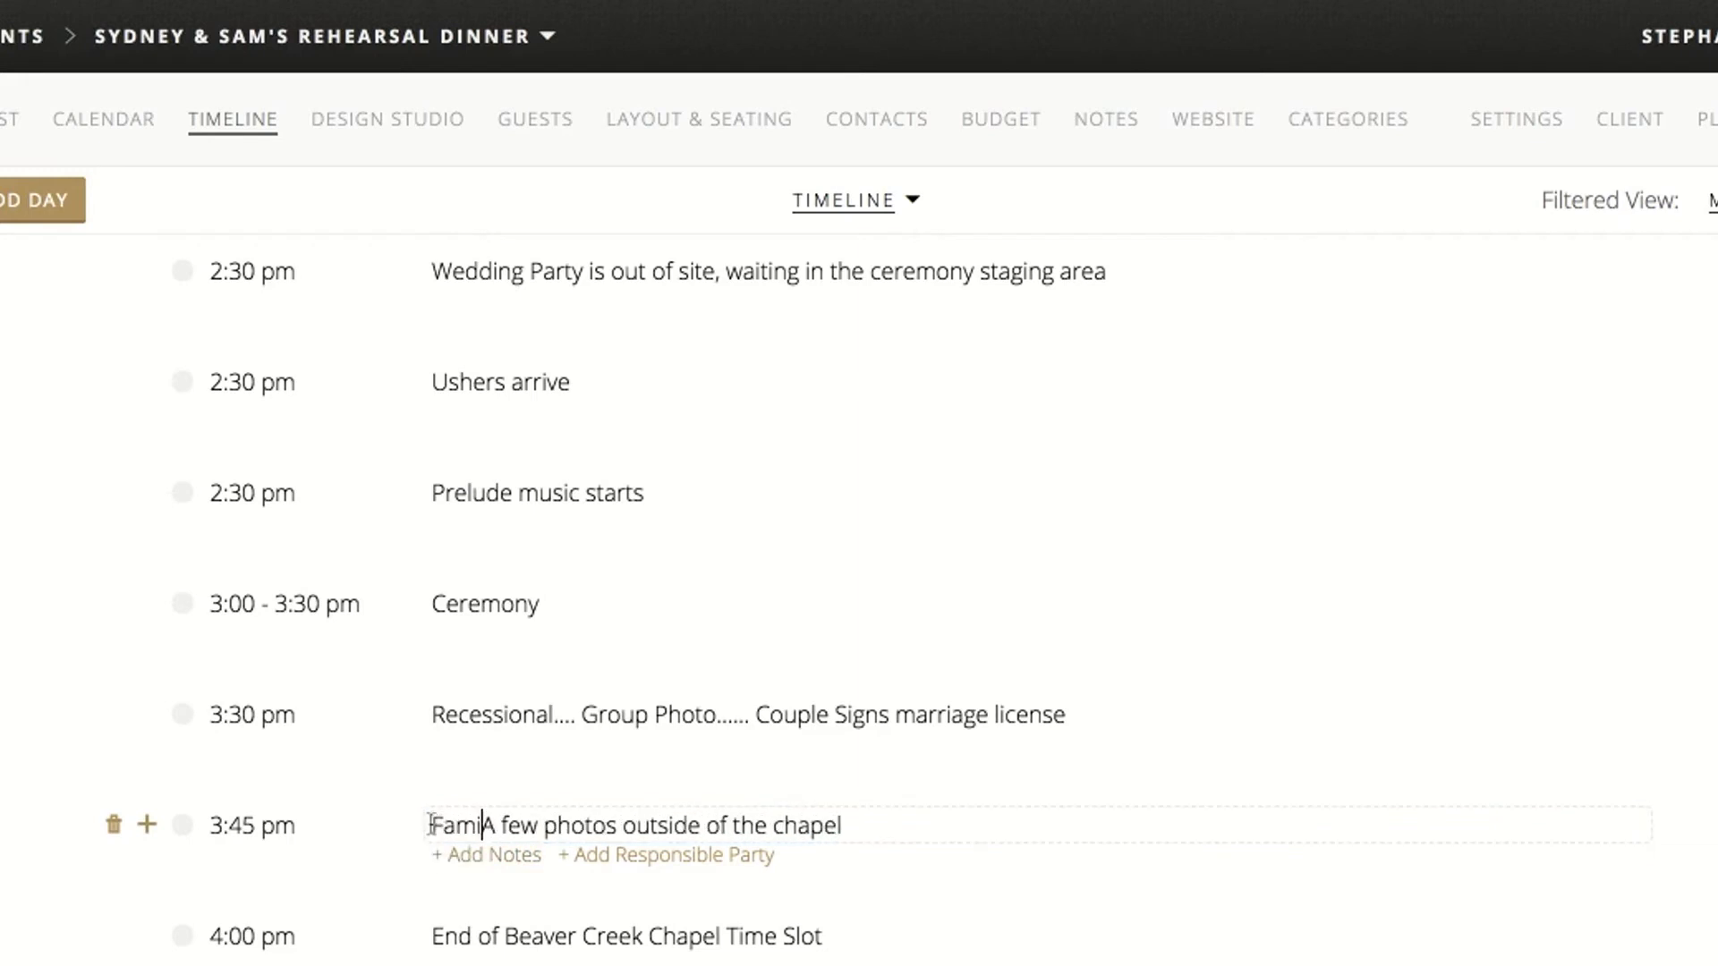
pyautogui.write(' and Wedding Party')
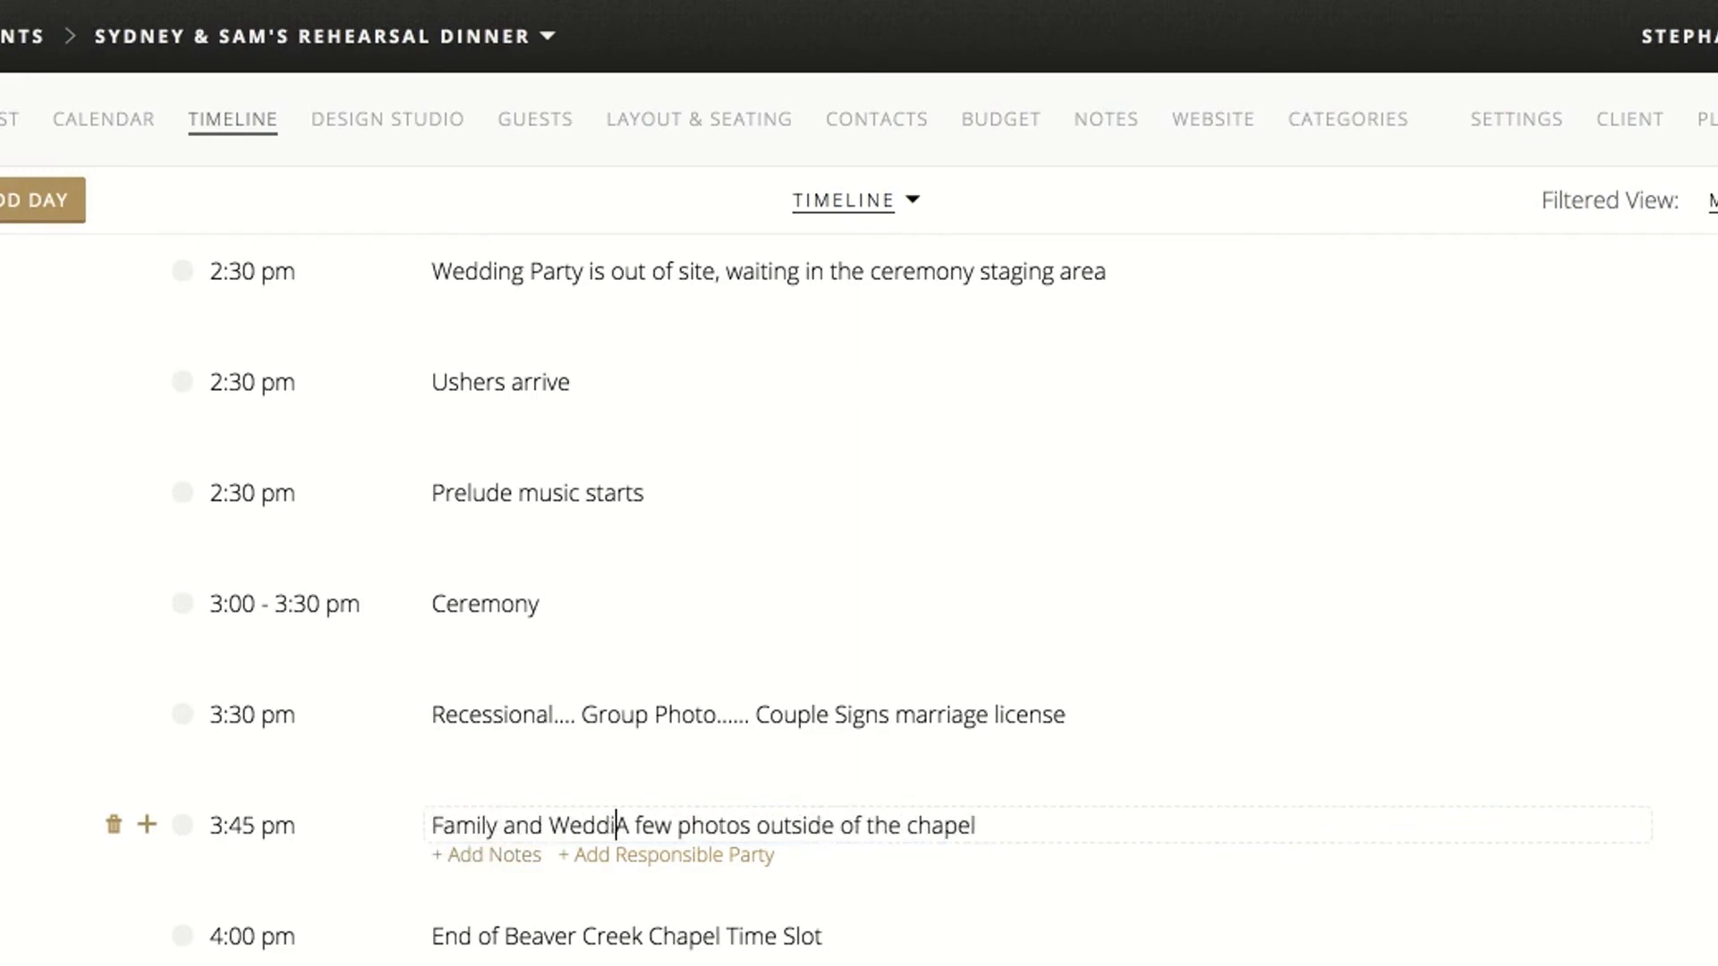
pyautogui.write(' Photos.....')
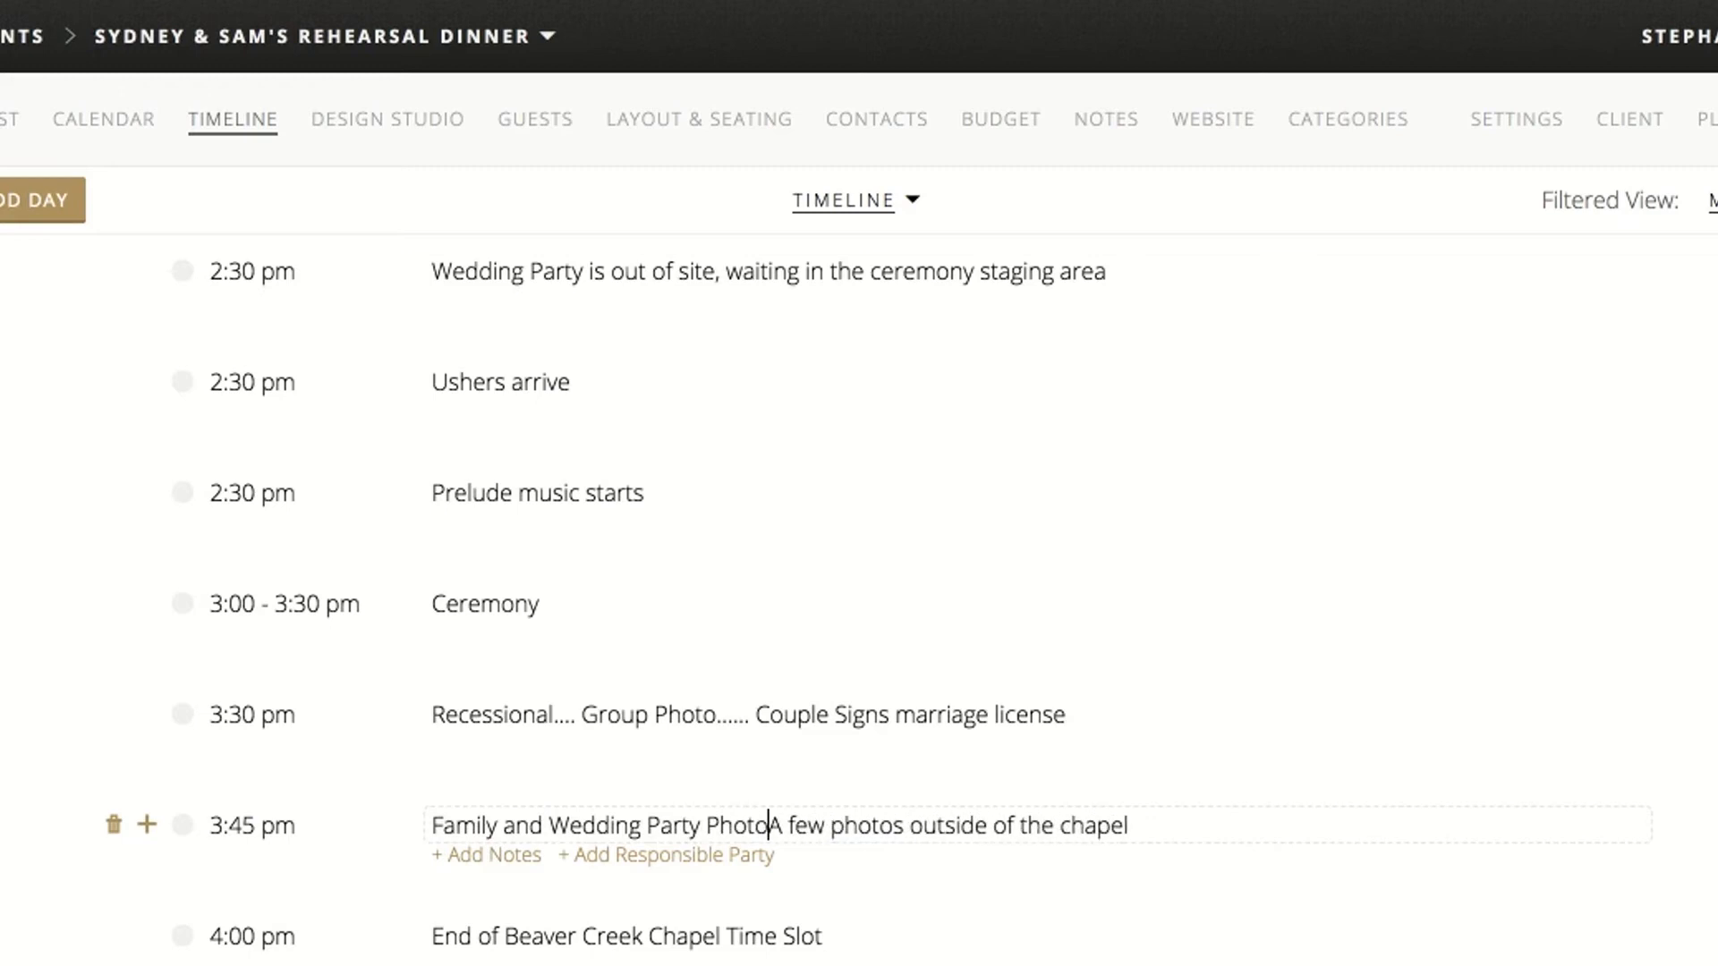
# Append "then head to the village for the rest" to the title of the 3:45 pm Family and Wedding Party Photos item
pyautogui.click(1212, 824)
pyautogui.write(', res')
pyautogui.press('BackSpace')
pyautogui.press('BackSpace')
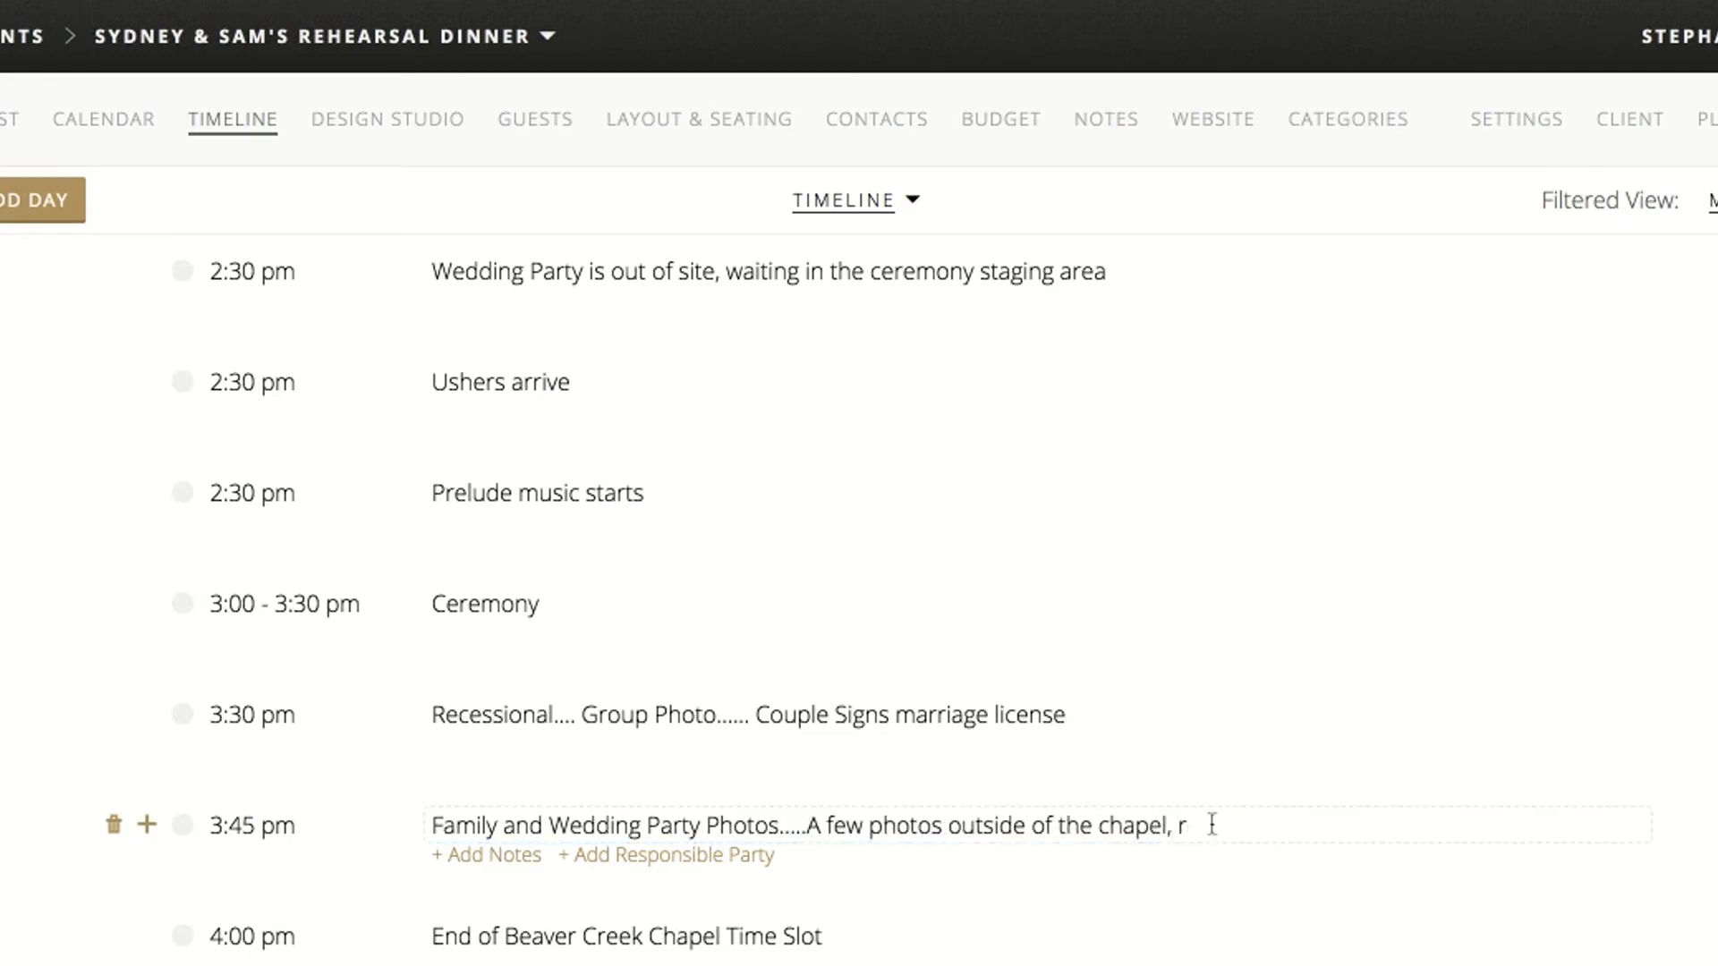
pyautogui.write('then head t')
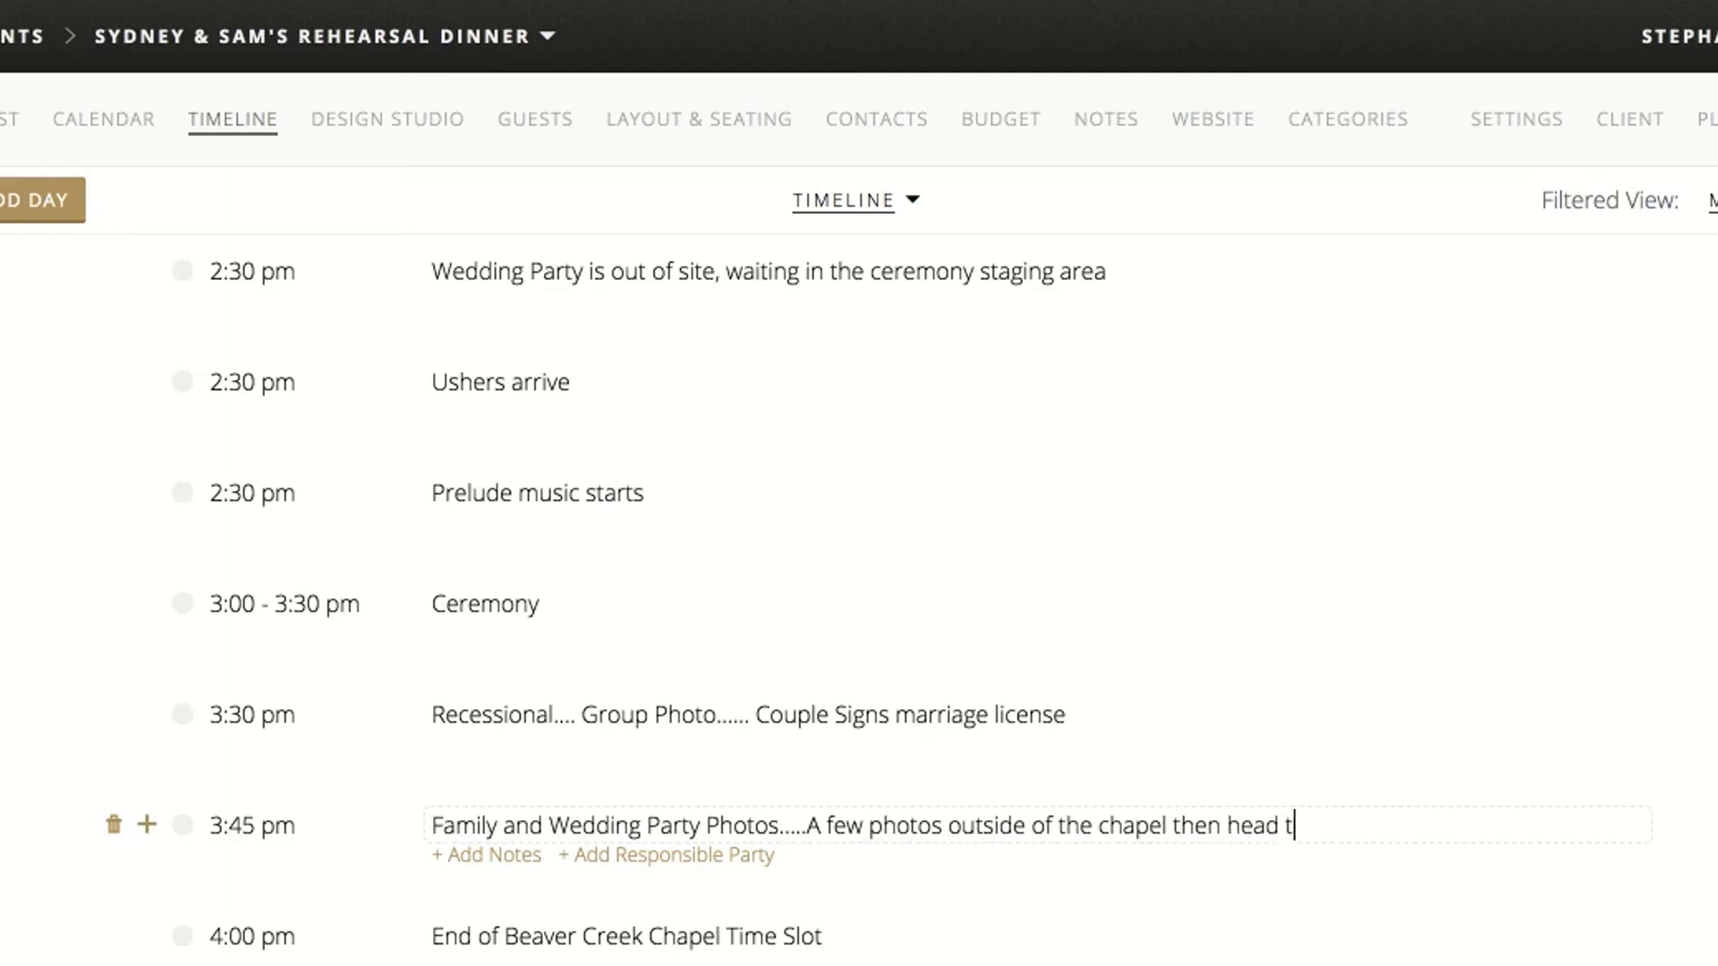
pyautogui.write('o the village')
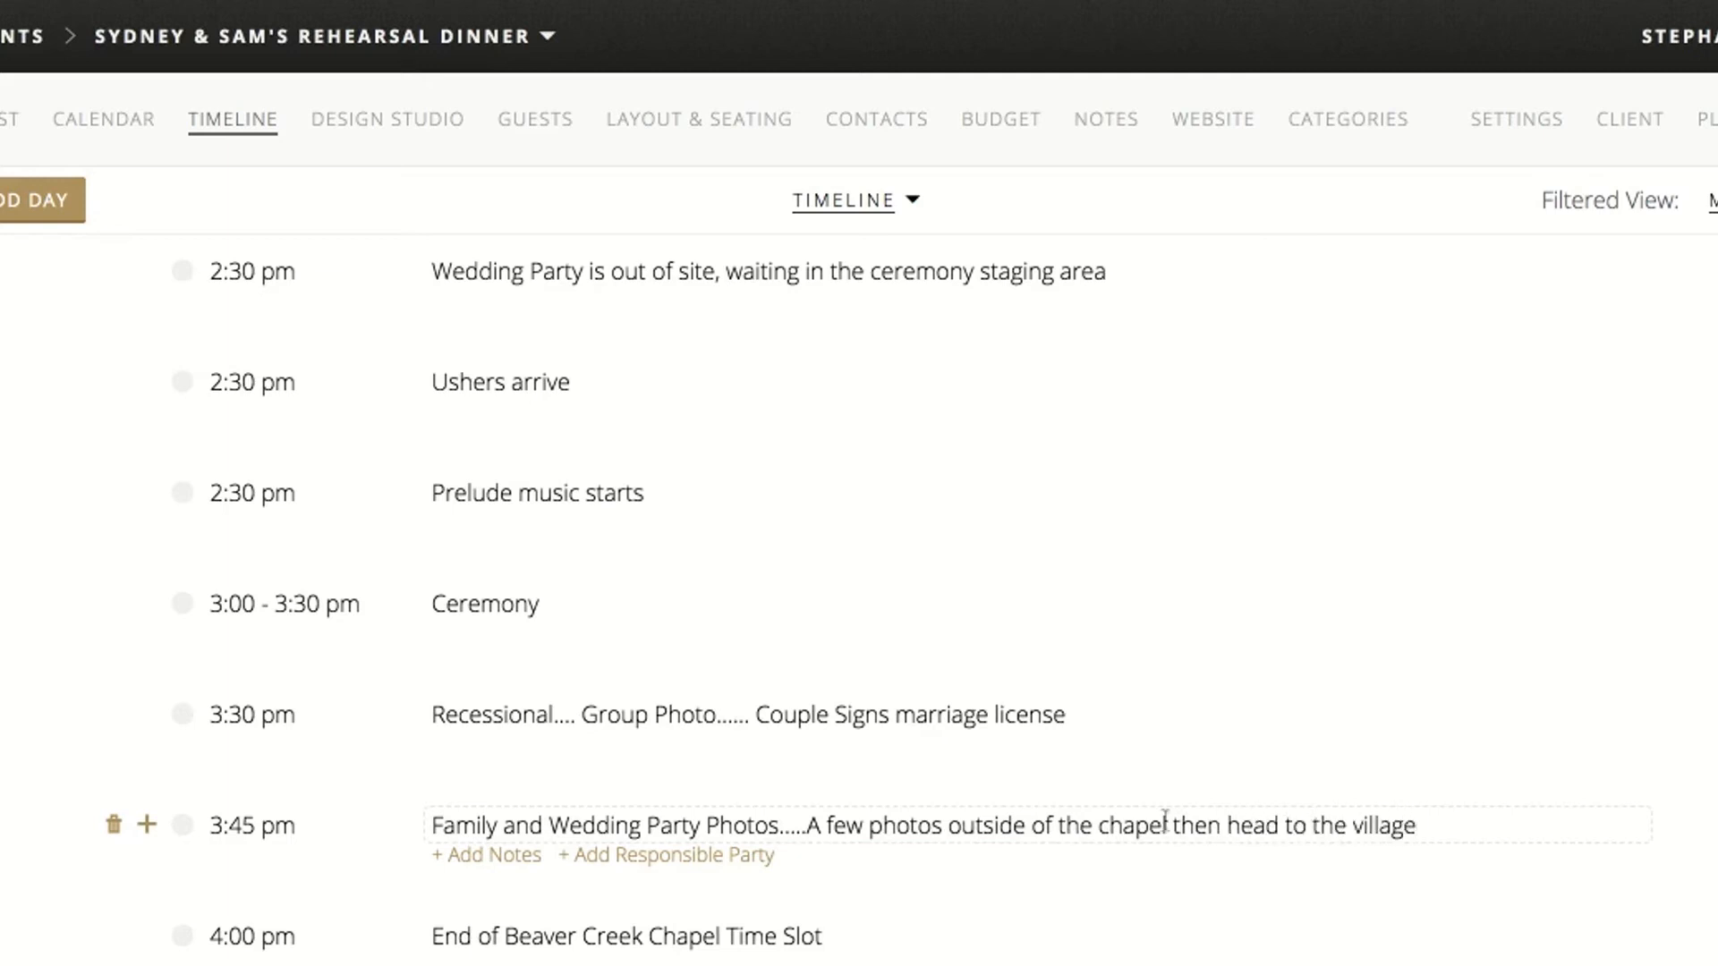
pyautogui.write(' for the rest')
pyautogui.click(4, 816)
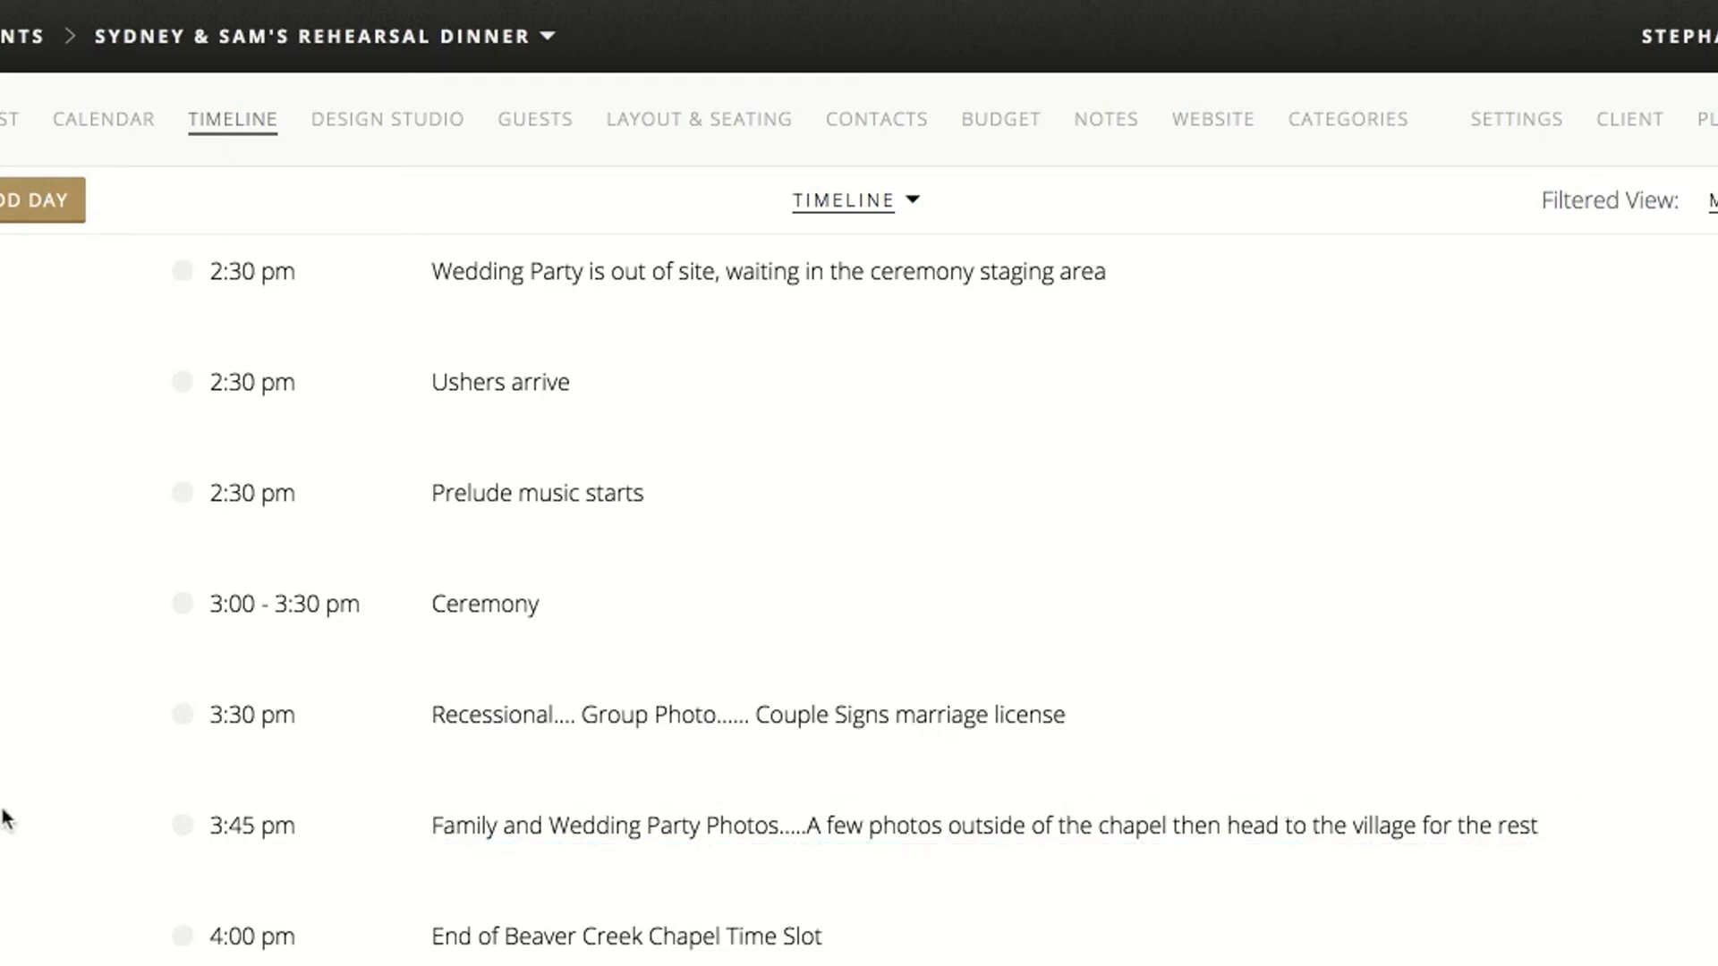
# Add a 3:45 pm timeline item titled "Guests walk to The Hyatt for cocktail hour on the patio"
pyautogui.scroll(-2, 5, 816)
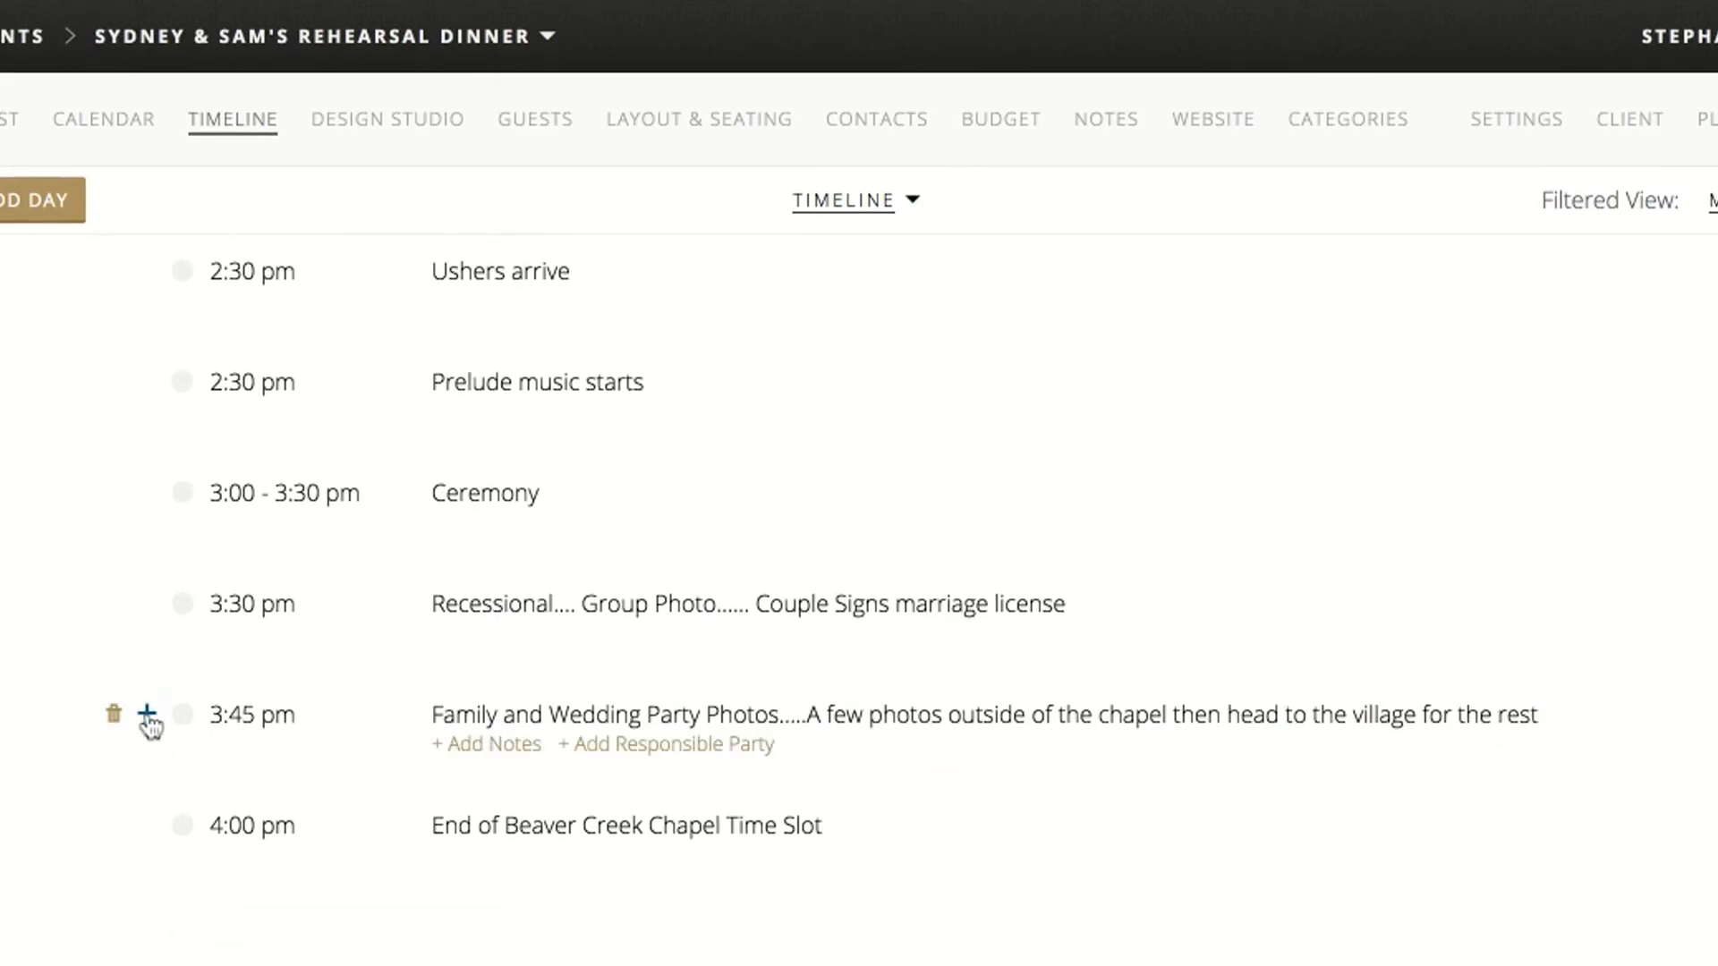
pyautogui.click(147, 715)
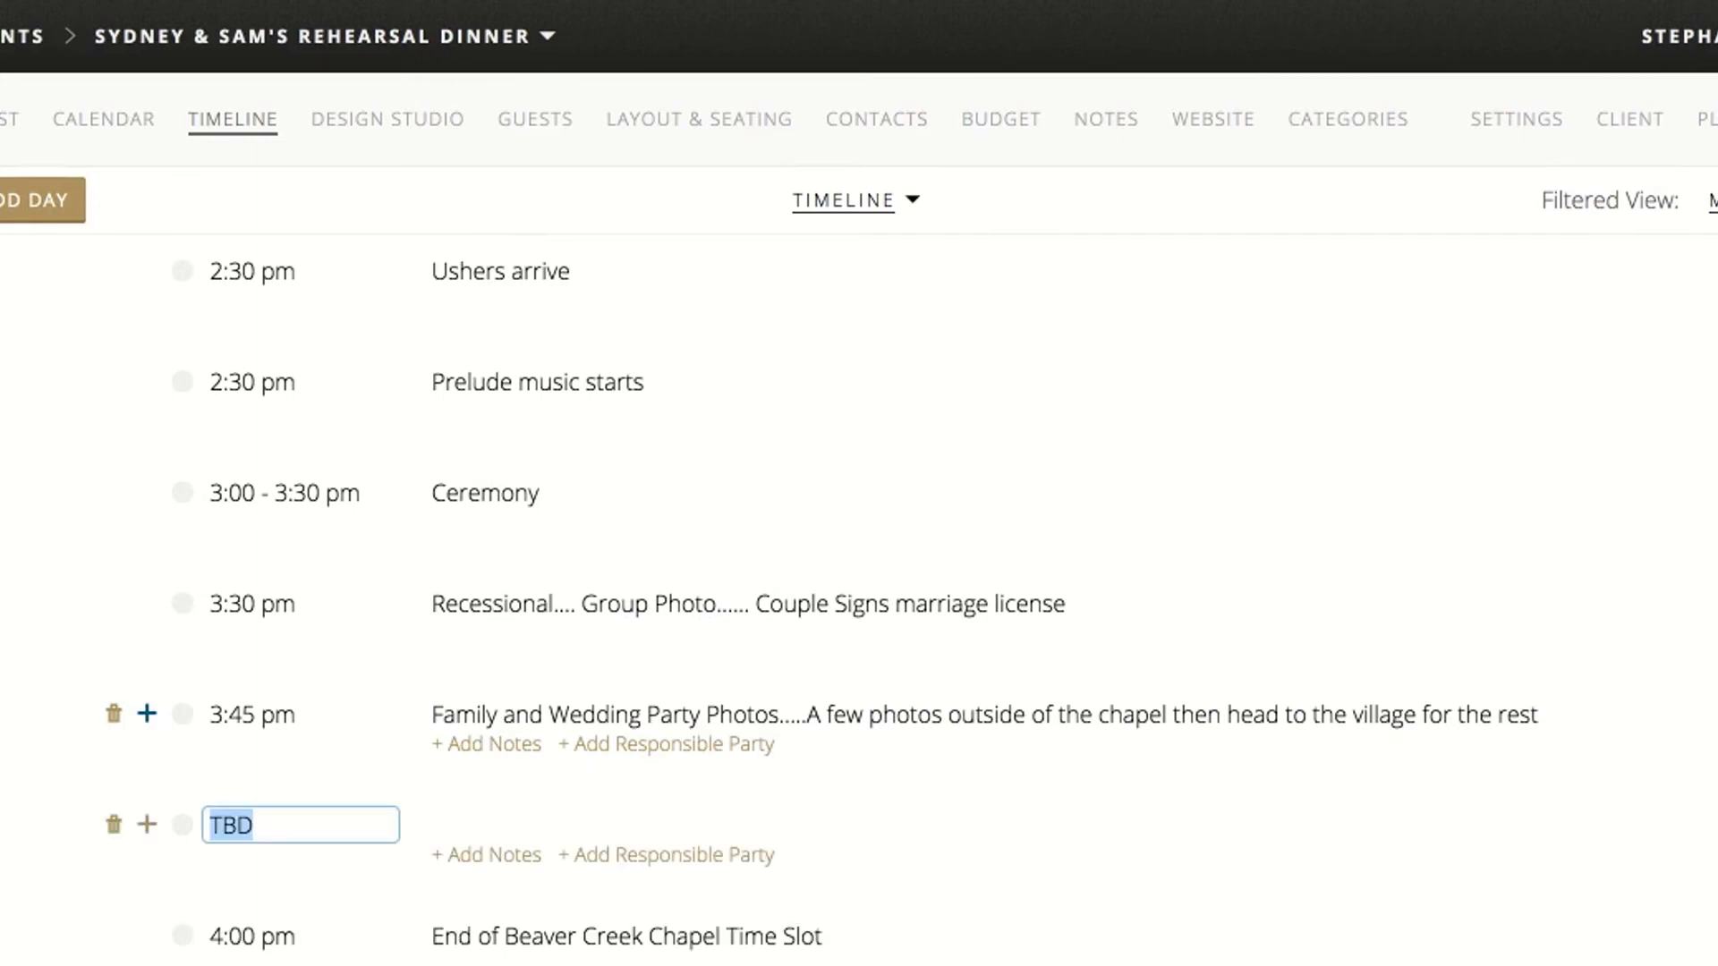
pyautogui.write('3:45pm')
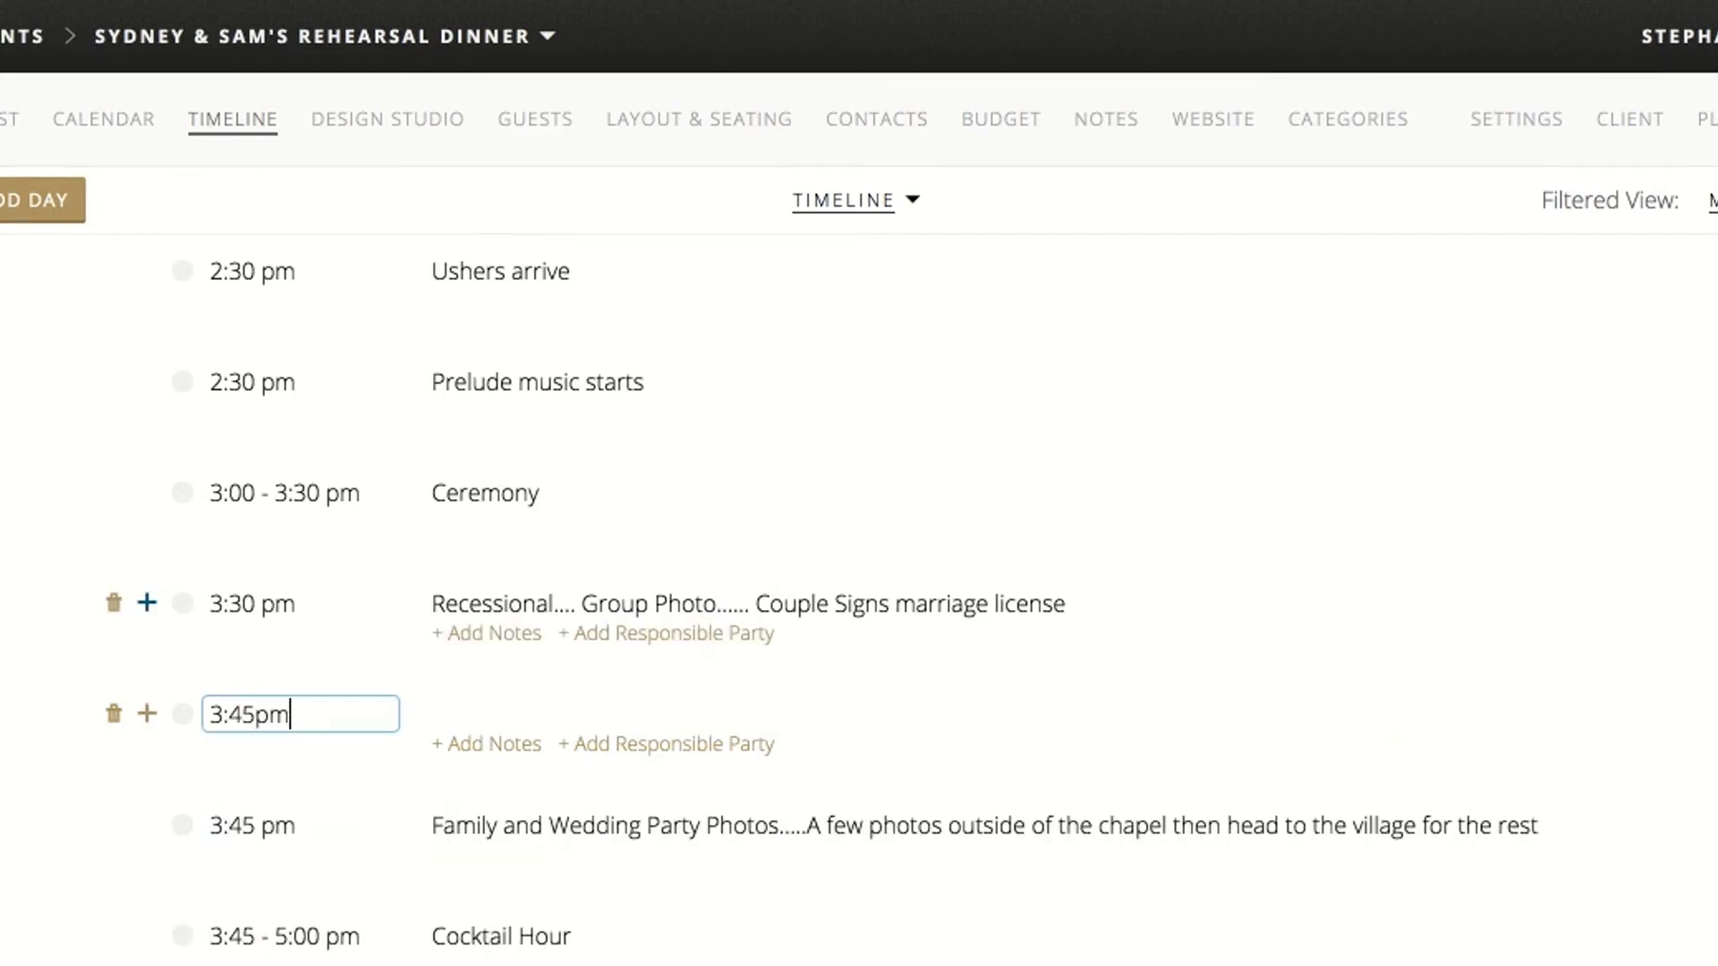
pyautogui.click(472, 715)
pyautogui.write('Gue')
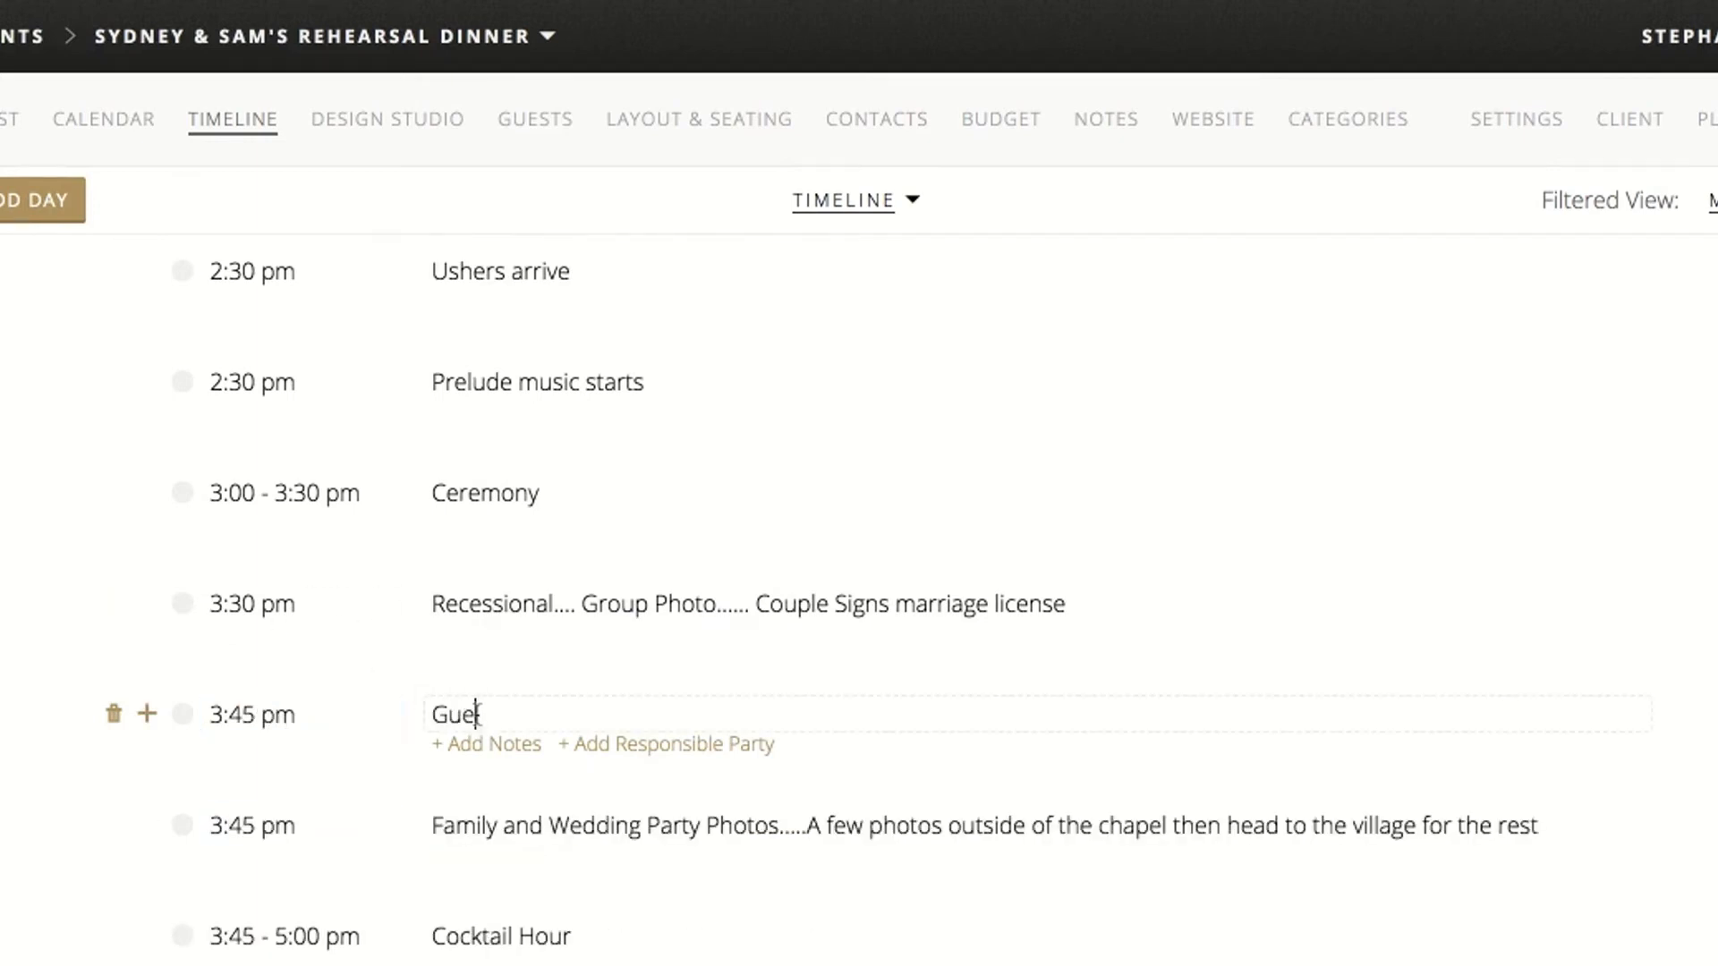
pyautogui.write('sts walk to The Hyatt ')
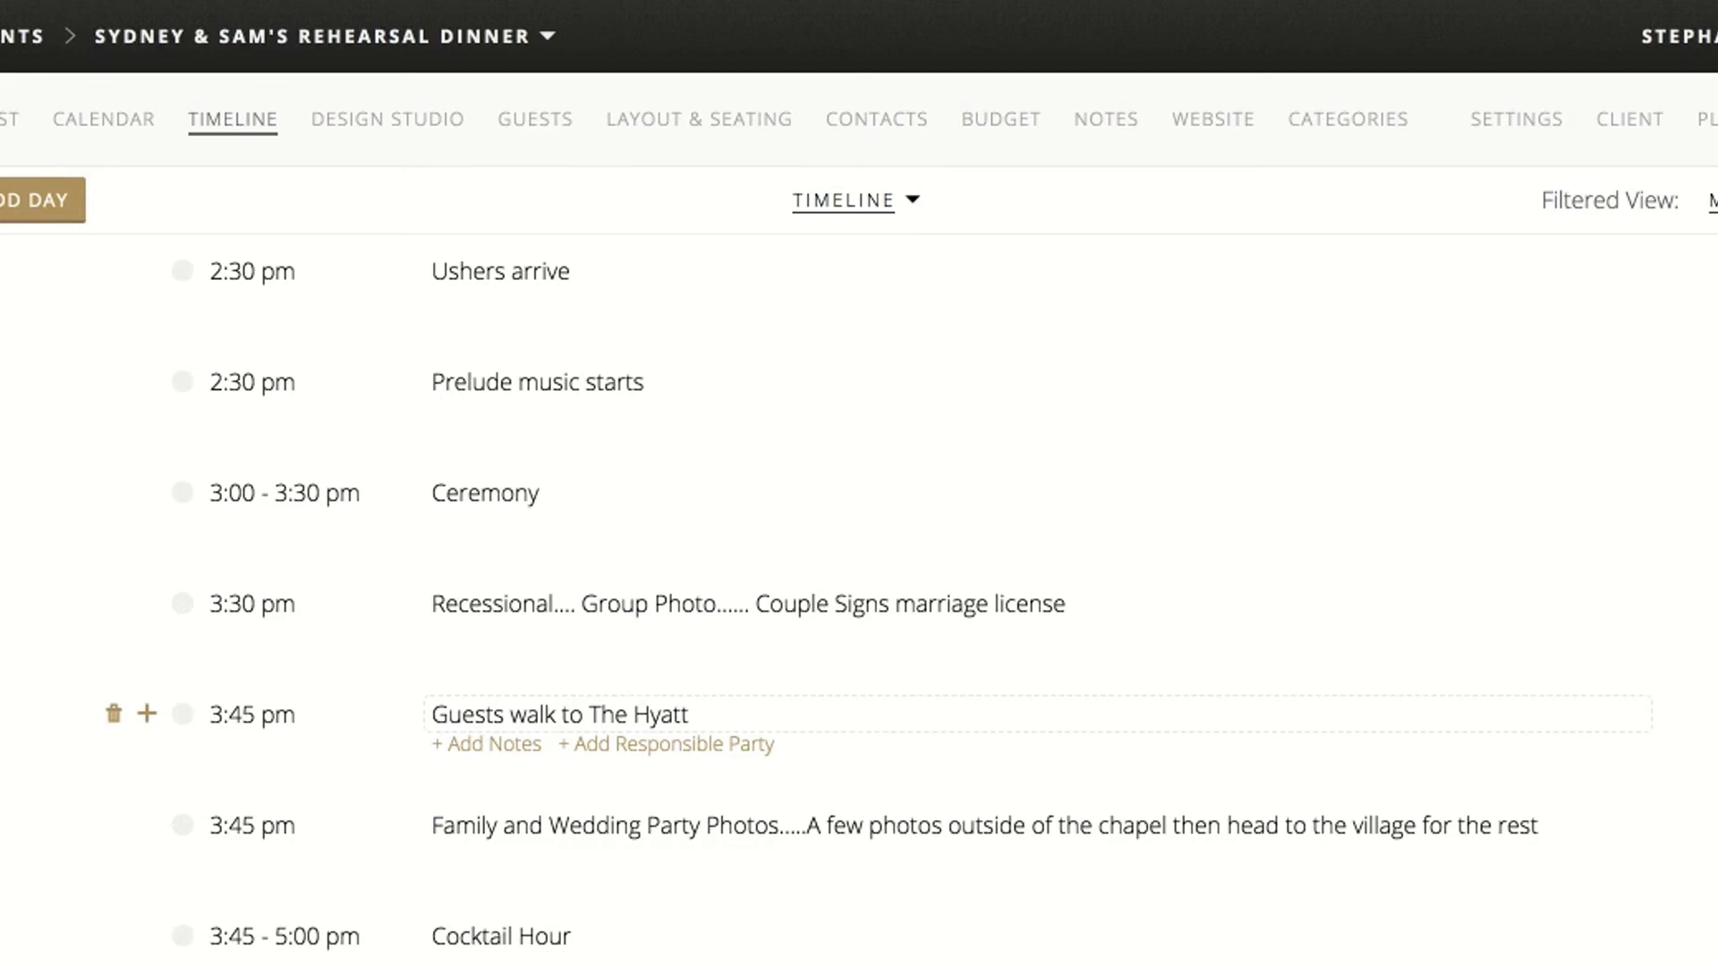
pyautogui.write('for cocktail hou')
pyautogui.press('BackSpace')
pyautogui.press('BackSpace')
pyautogui.write('hour ')
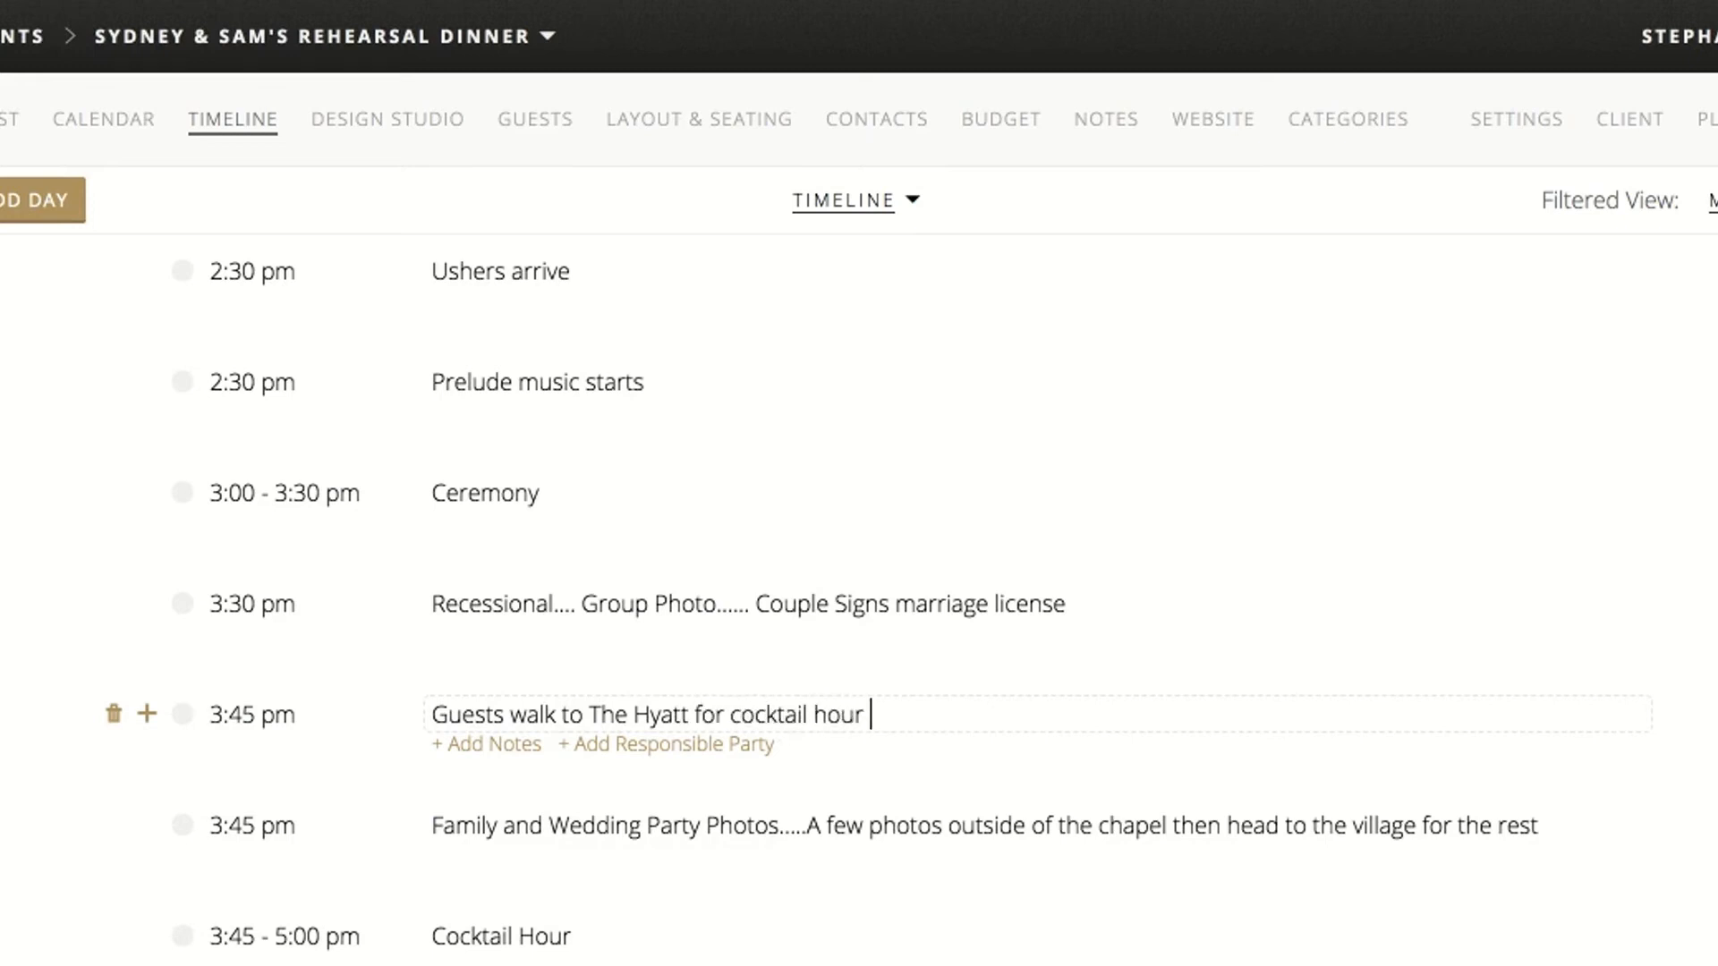
pyautogui.write('on the patio')
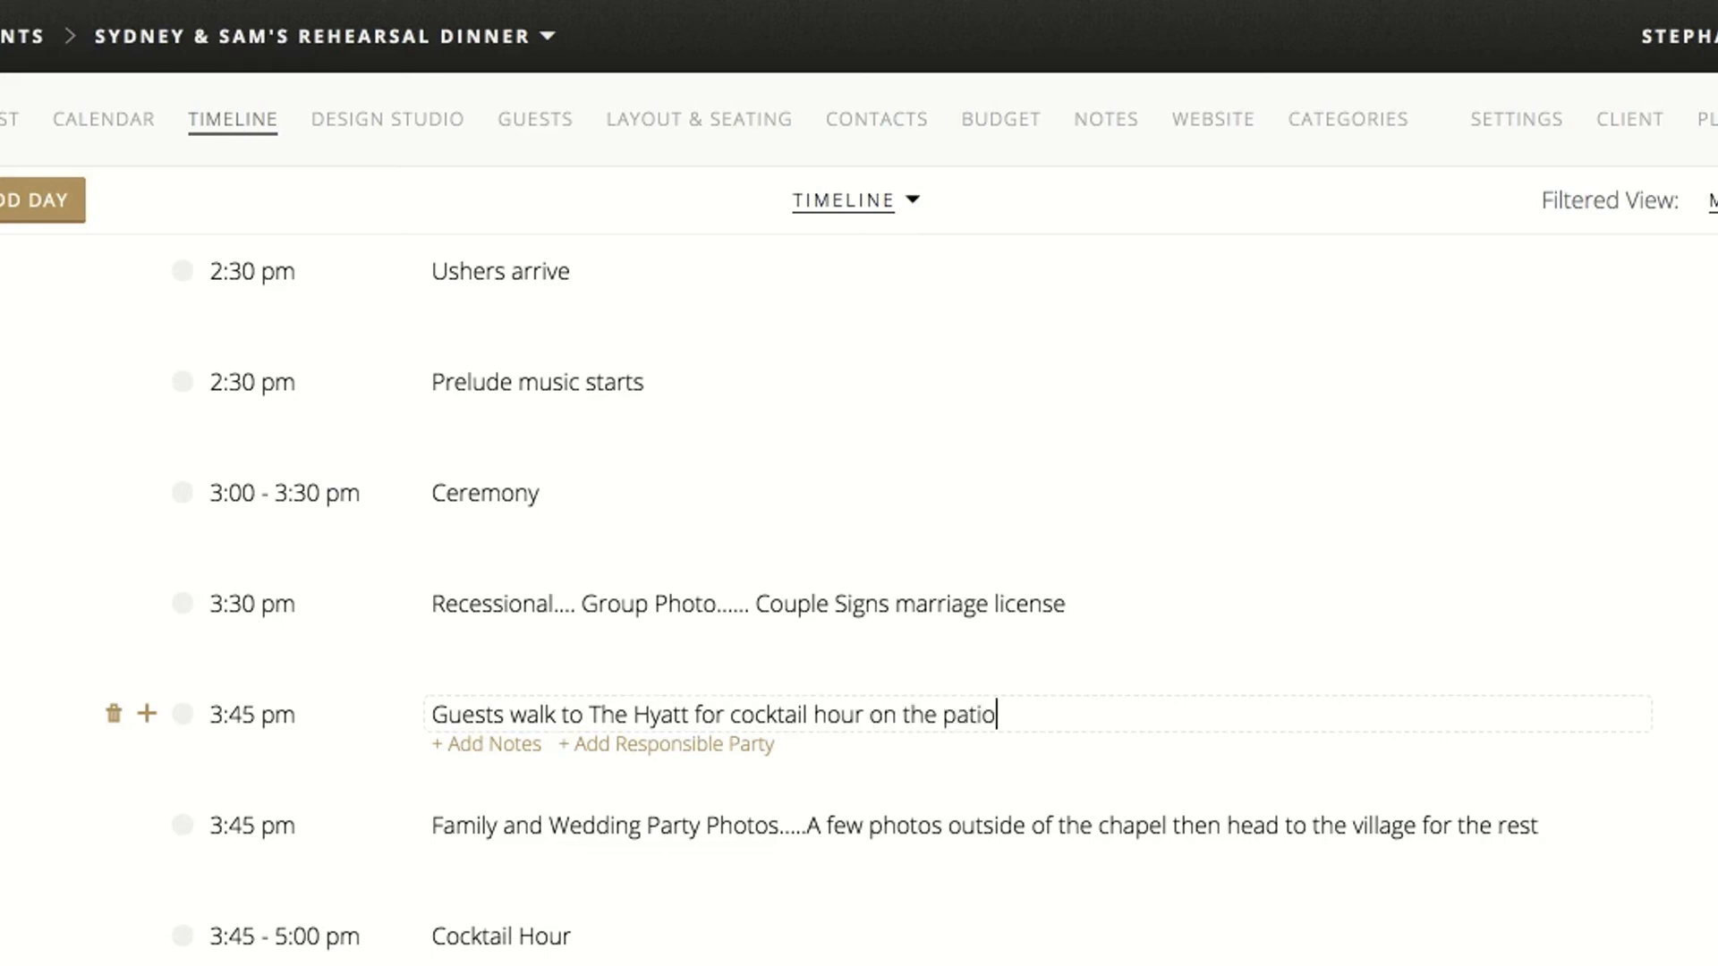
# Start Cocktail Hour at 4:00 pm and set the Family and Wedding Party Photos time to 3:45 - 4:15 pm
pyautogui.click(501, 825)
pyautogui.scroll(-1, 504, 835)
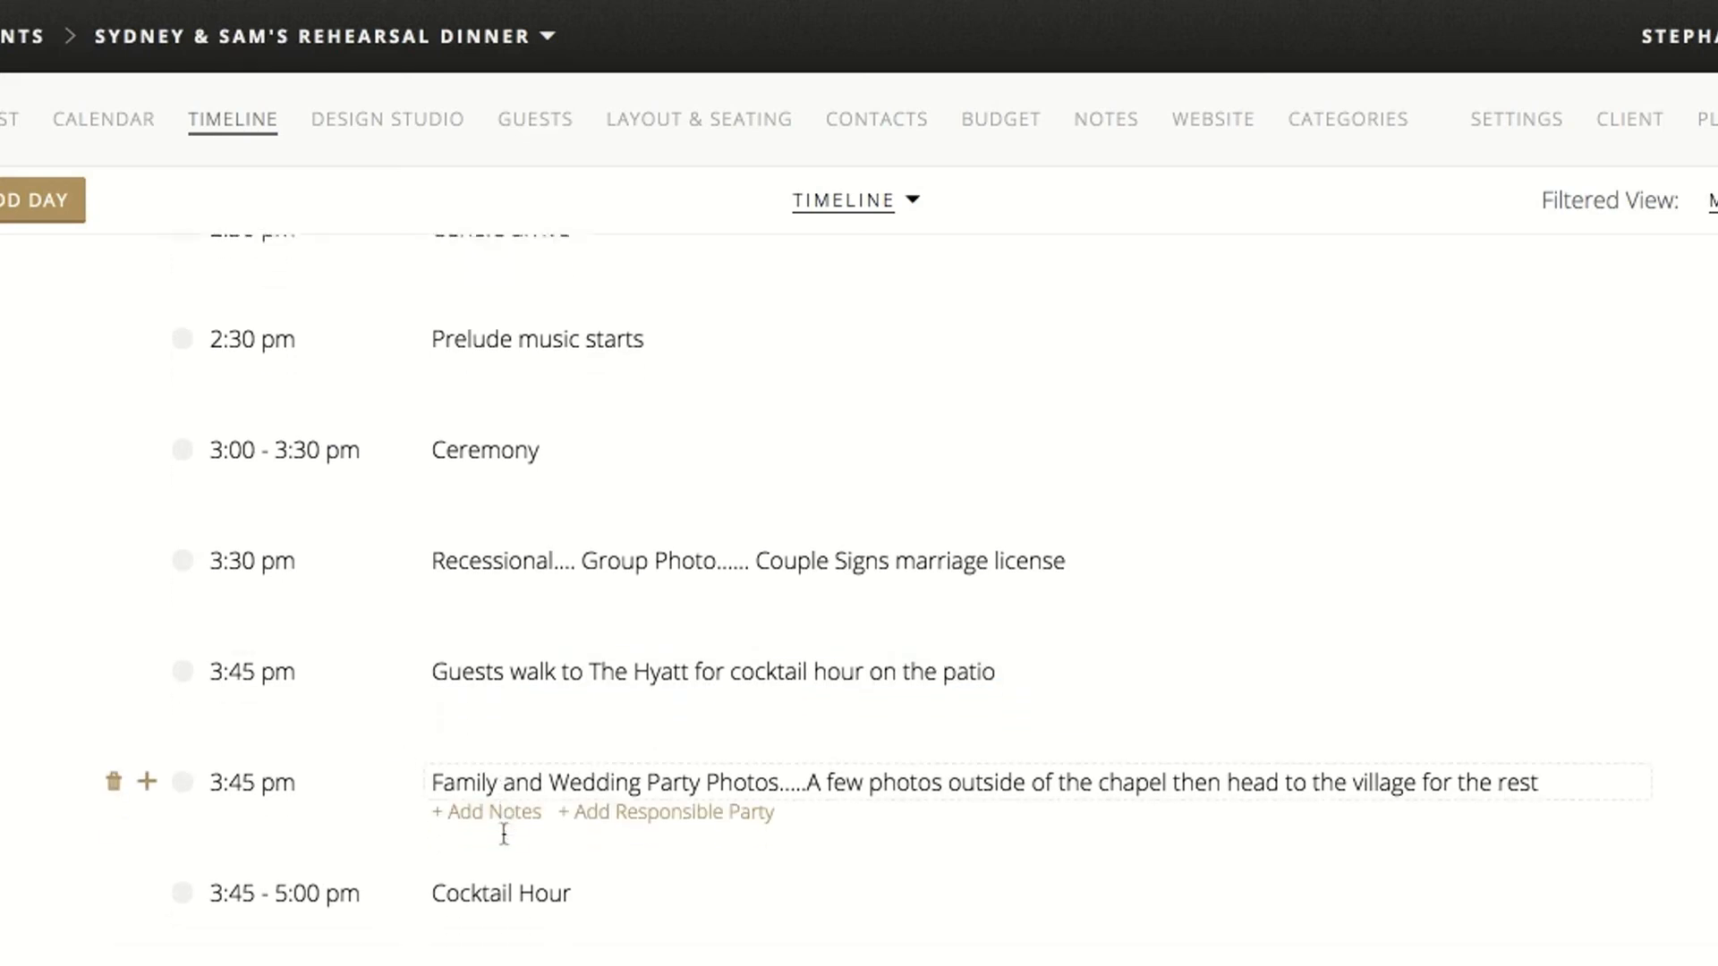
pyautogui.write('-')
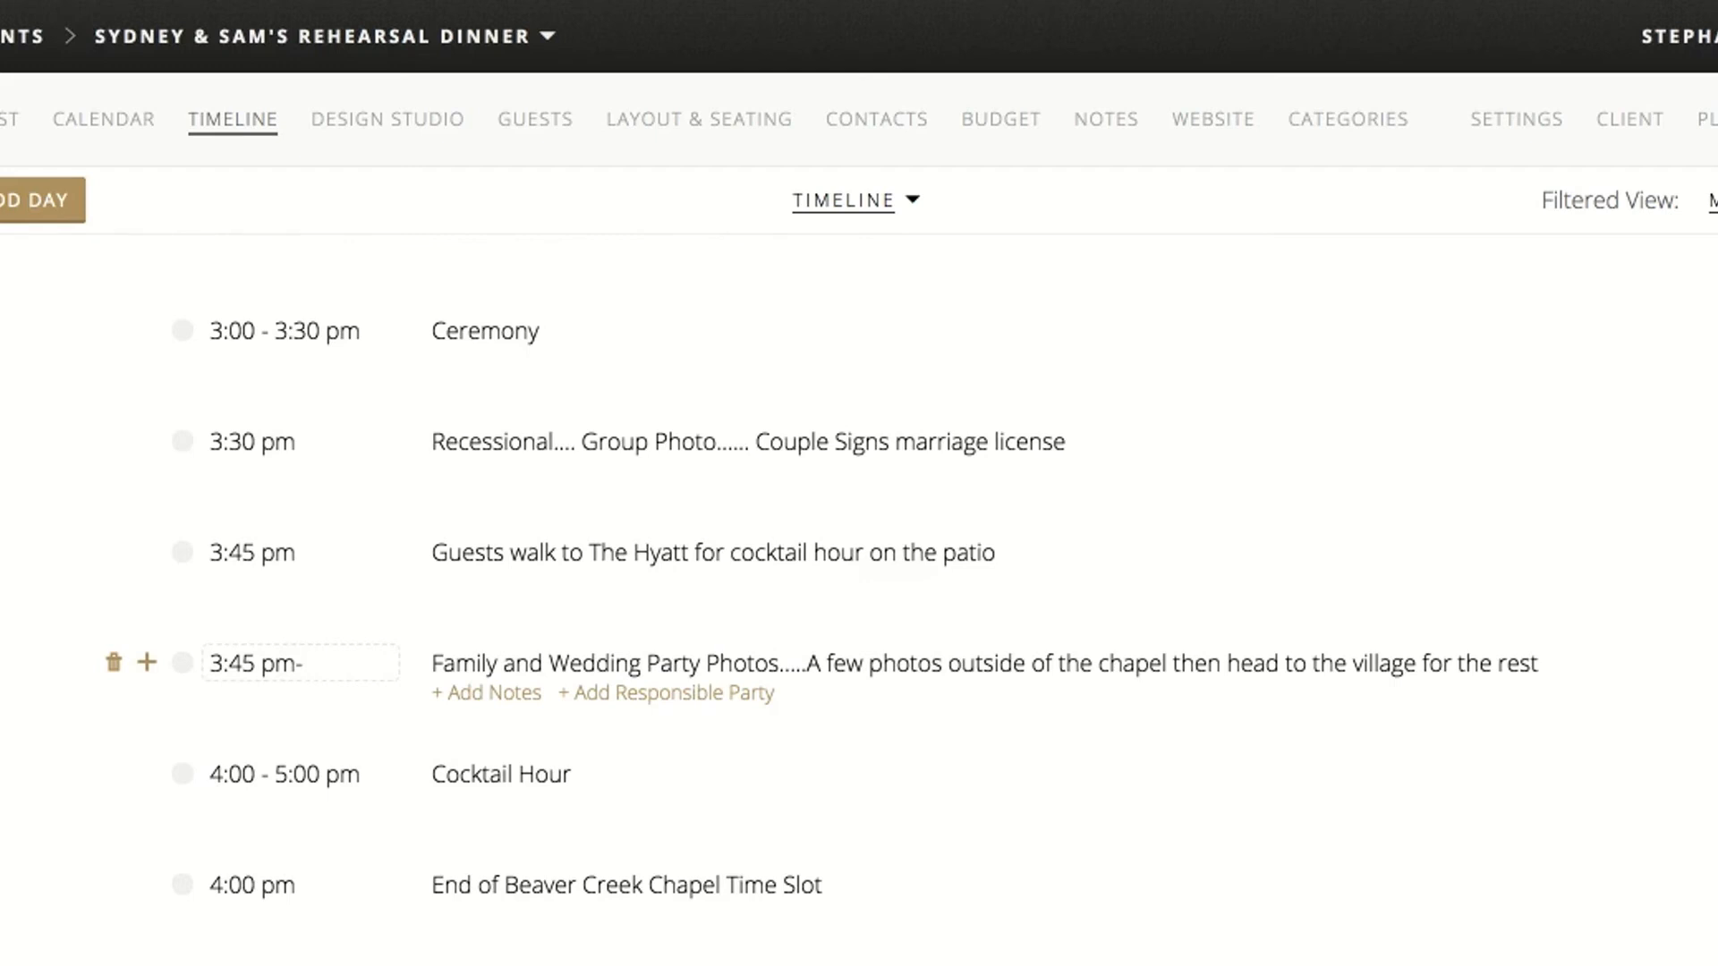
pyautogui.write('4:15 pm')
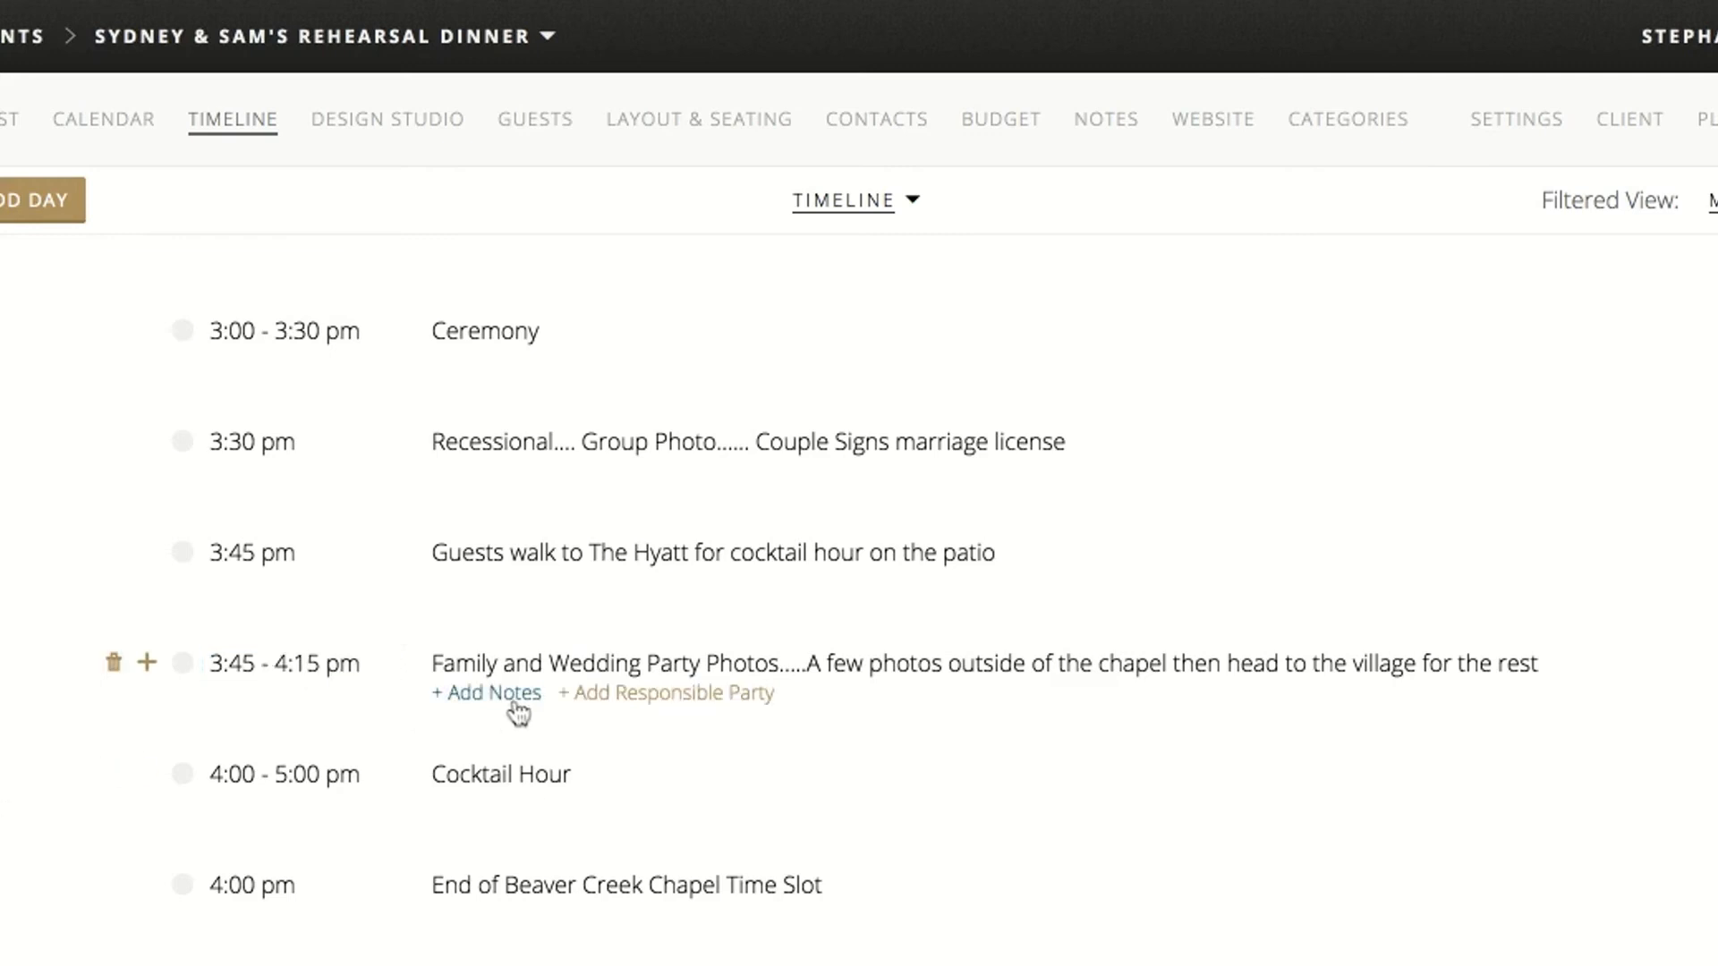
# Add the note "See Shot List" to the Family and Wedding Party Photos item
pyautogui.click(523, 701)
pyautogui.write('See ')
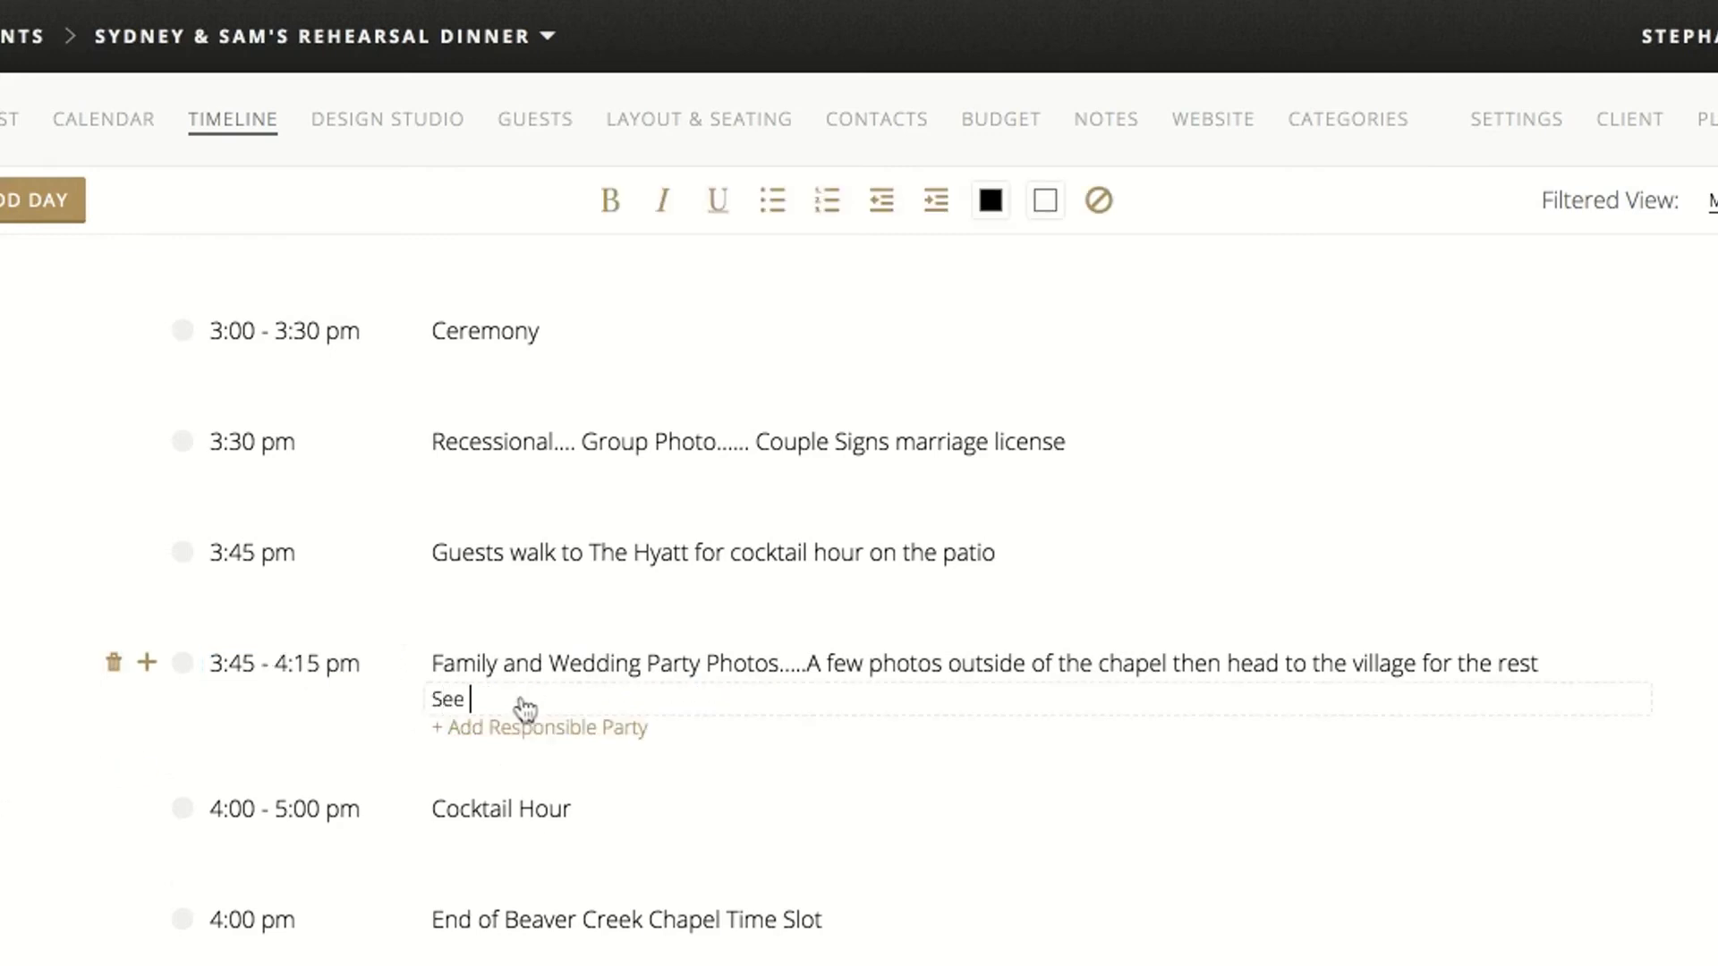
pyautogui.write('Shot List')
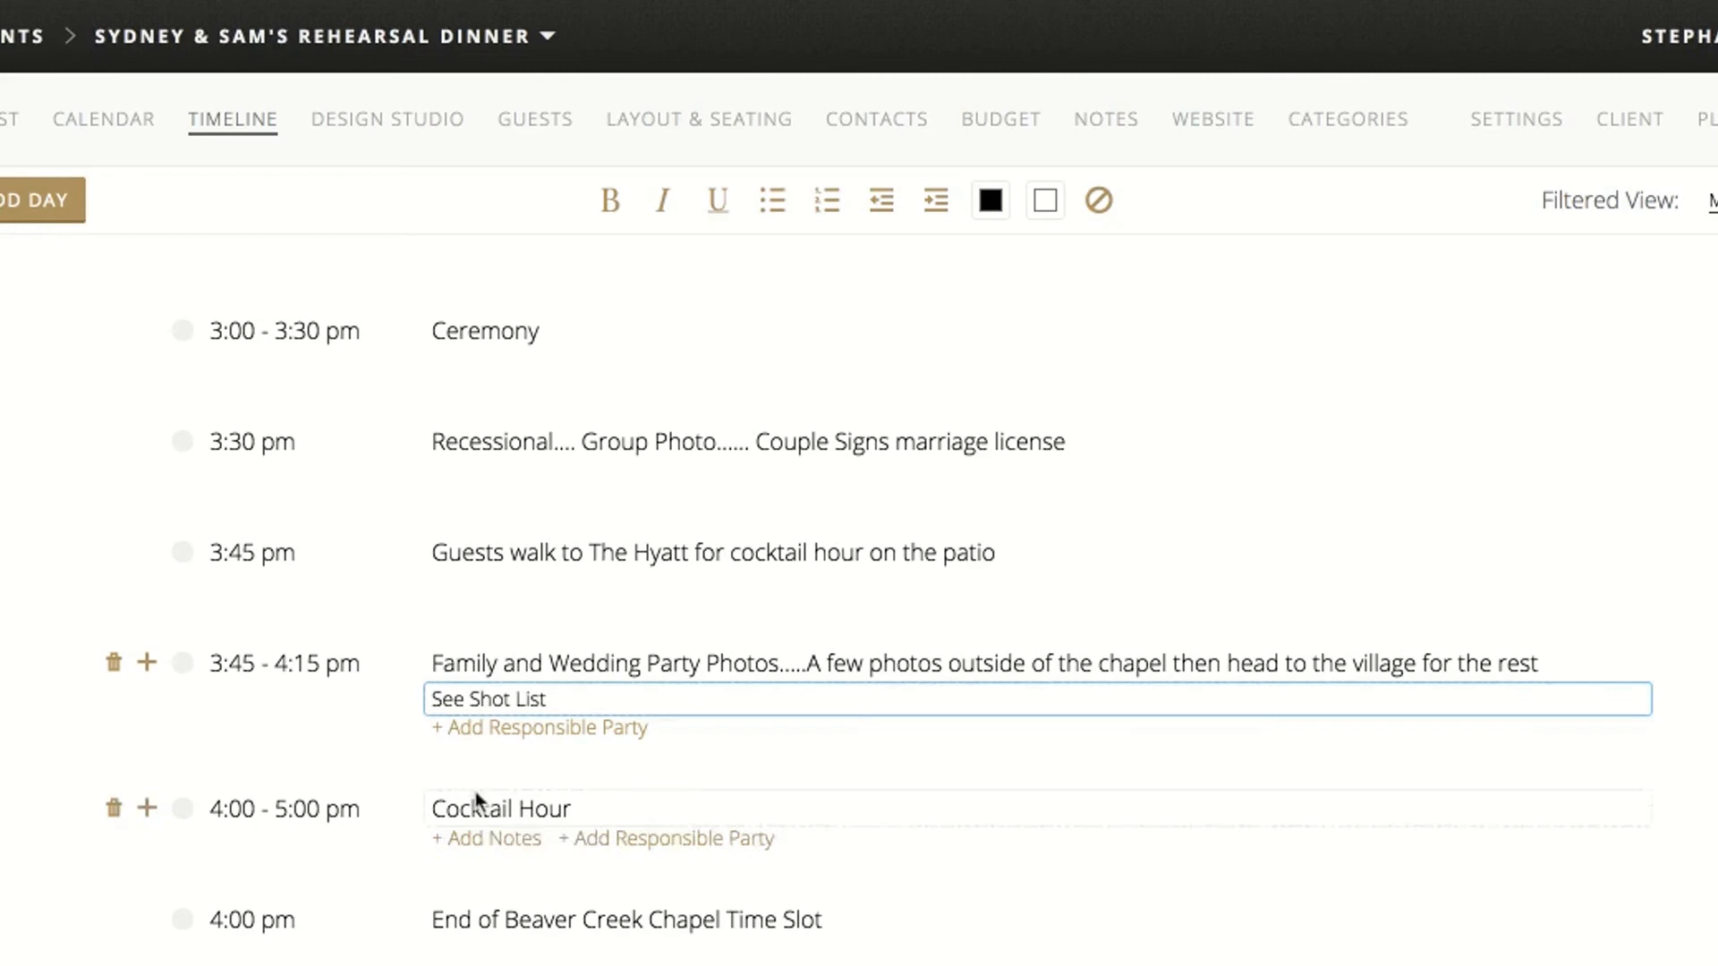
pyautogui.click(471, 806)
pyautogui.click(689, 808)
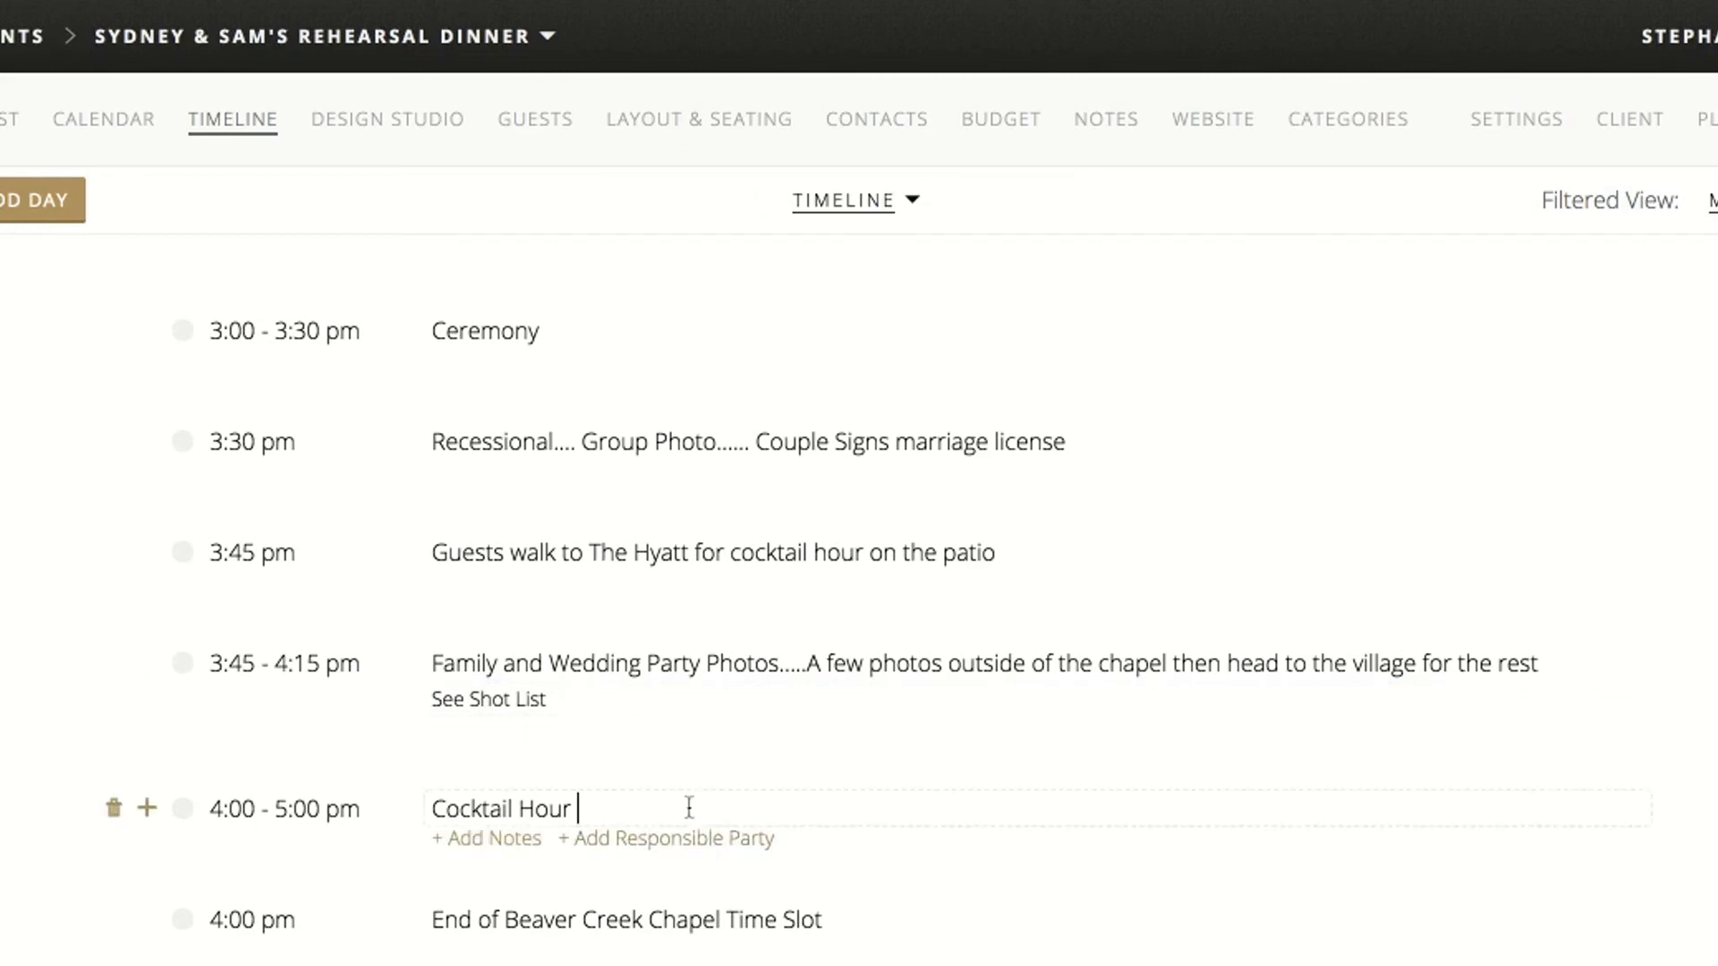
pyautogui.scroll(-1, 689, 806)
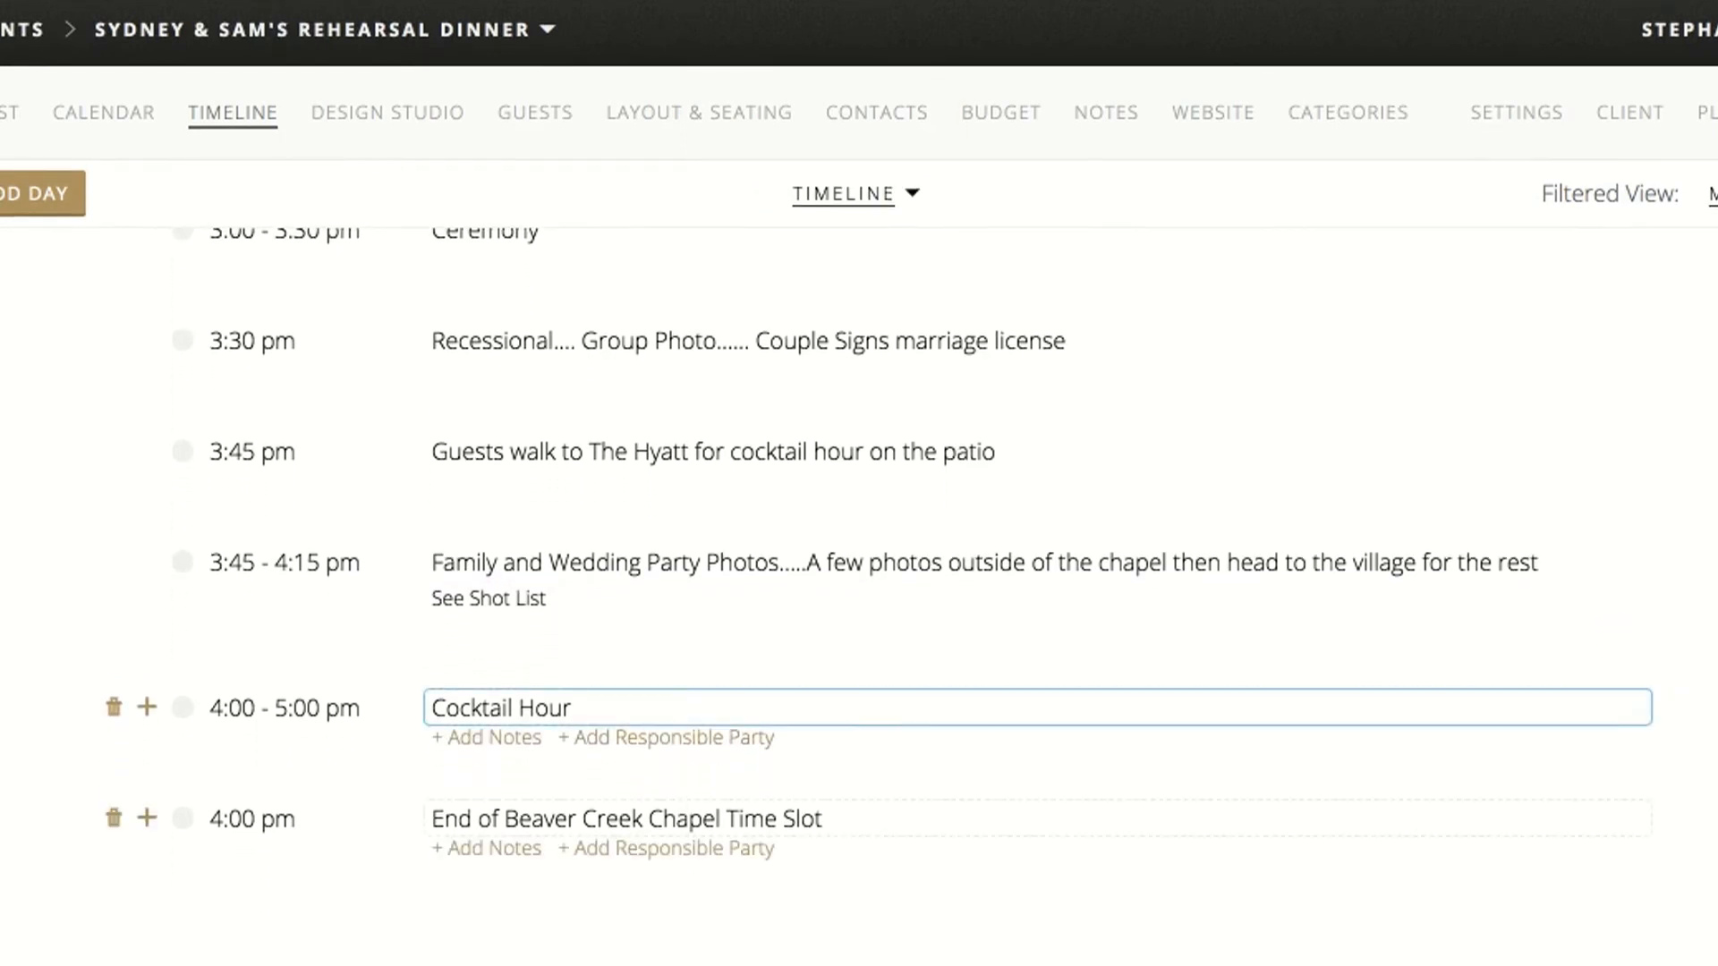
pyautogui.click(682, 609)
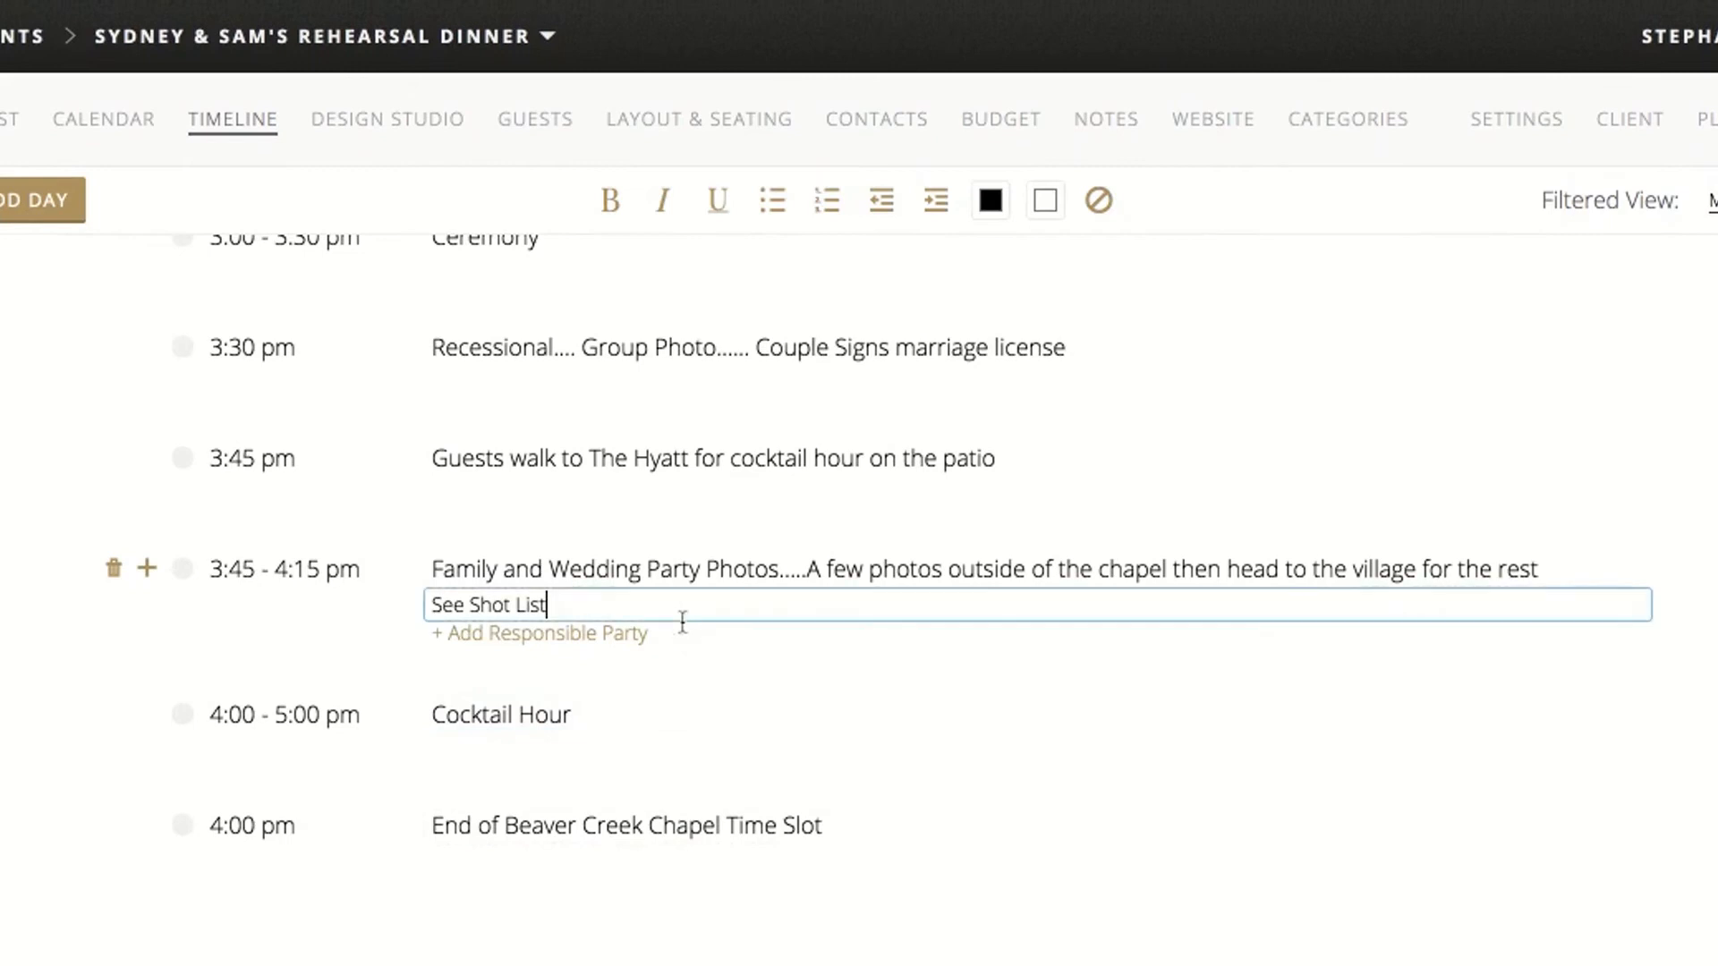
pyautogui.click(679, 711)
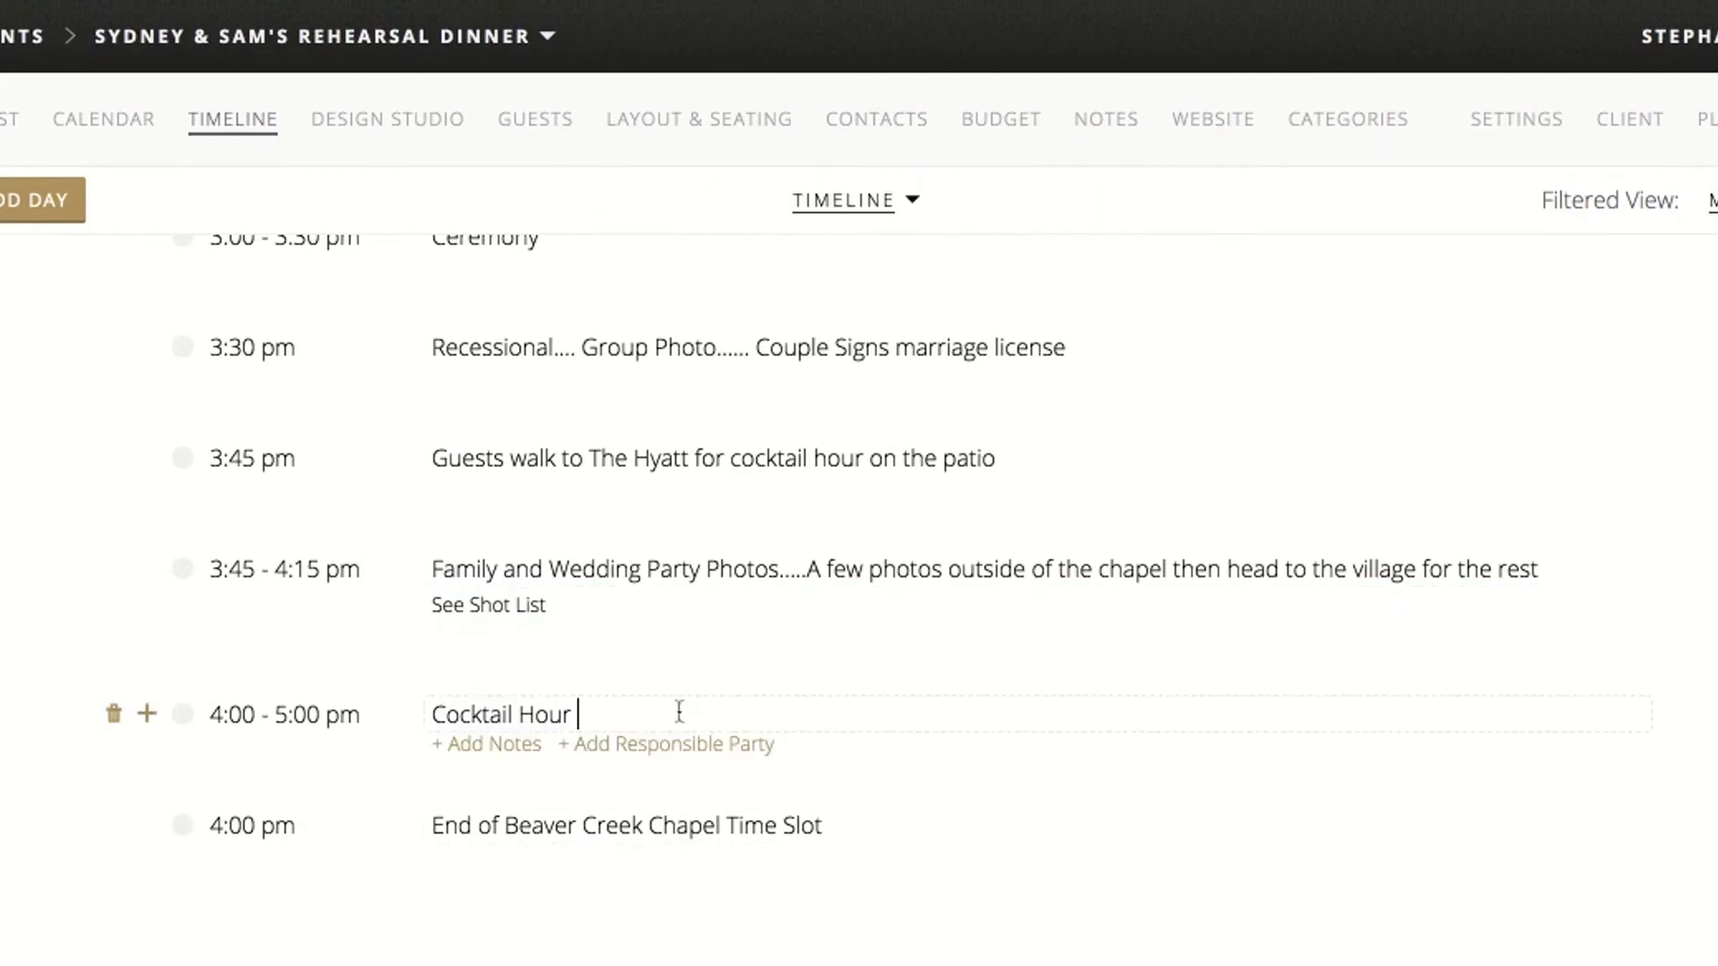
# Insert a new timeline item after Cocktail Hour and extend Cocktail Hour to end at 5:30 pm
pyautogui.click(148, 715)
pyautogui.click(148, 716)
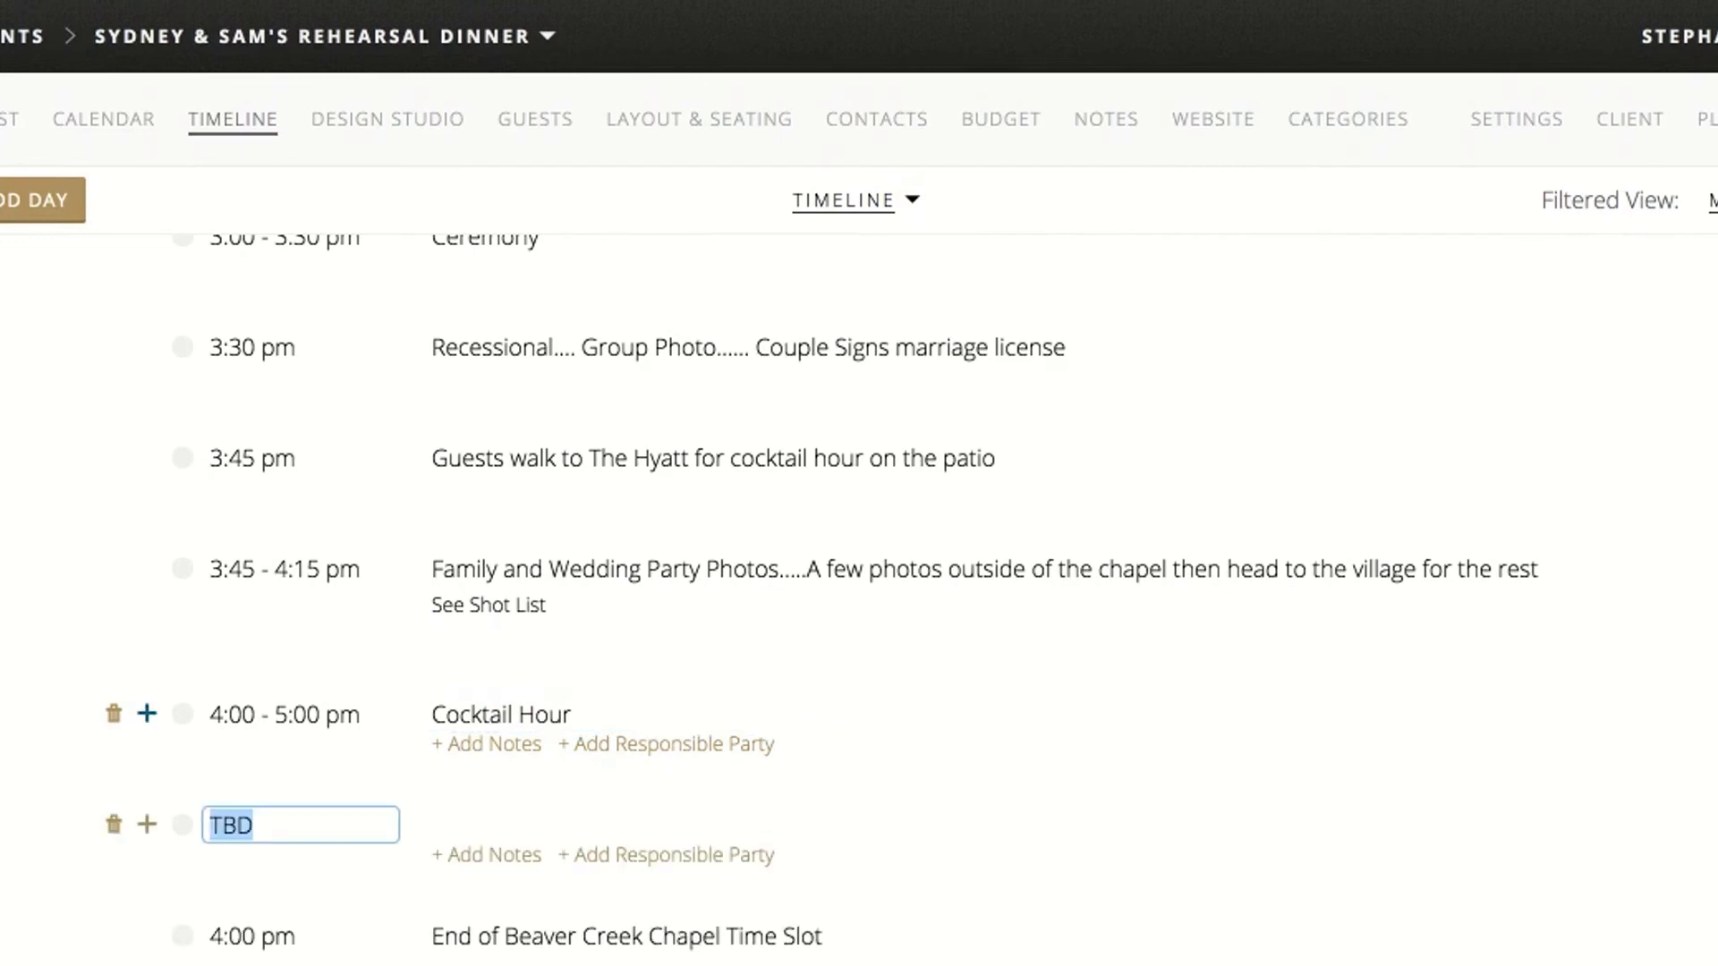
pyautogui.click(317, 714)
pyautogui.press('BackSpace')
pyautogui.press('BackSpace')
pyautogui.write('30')
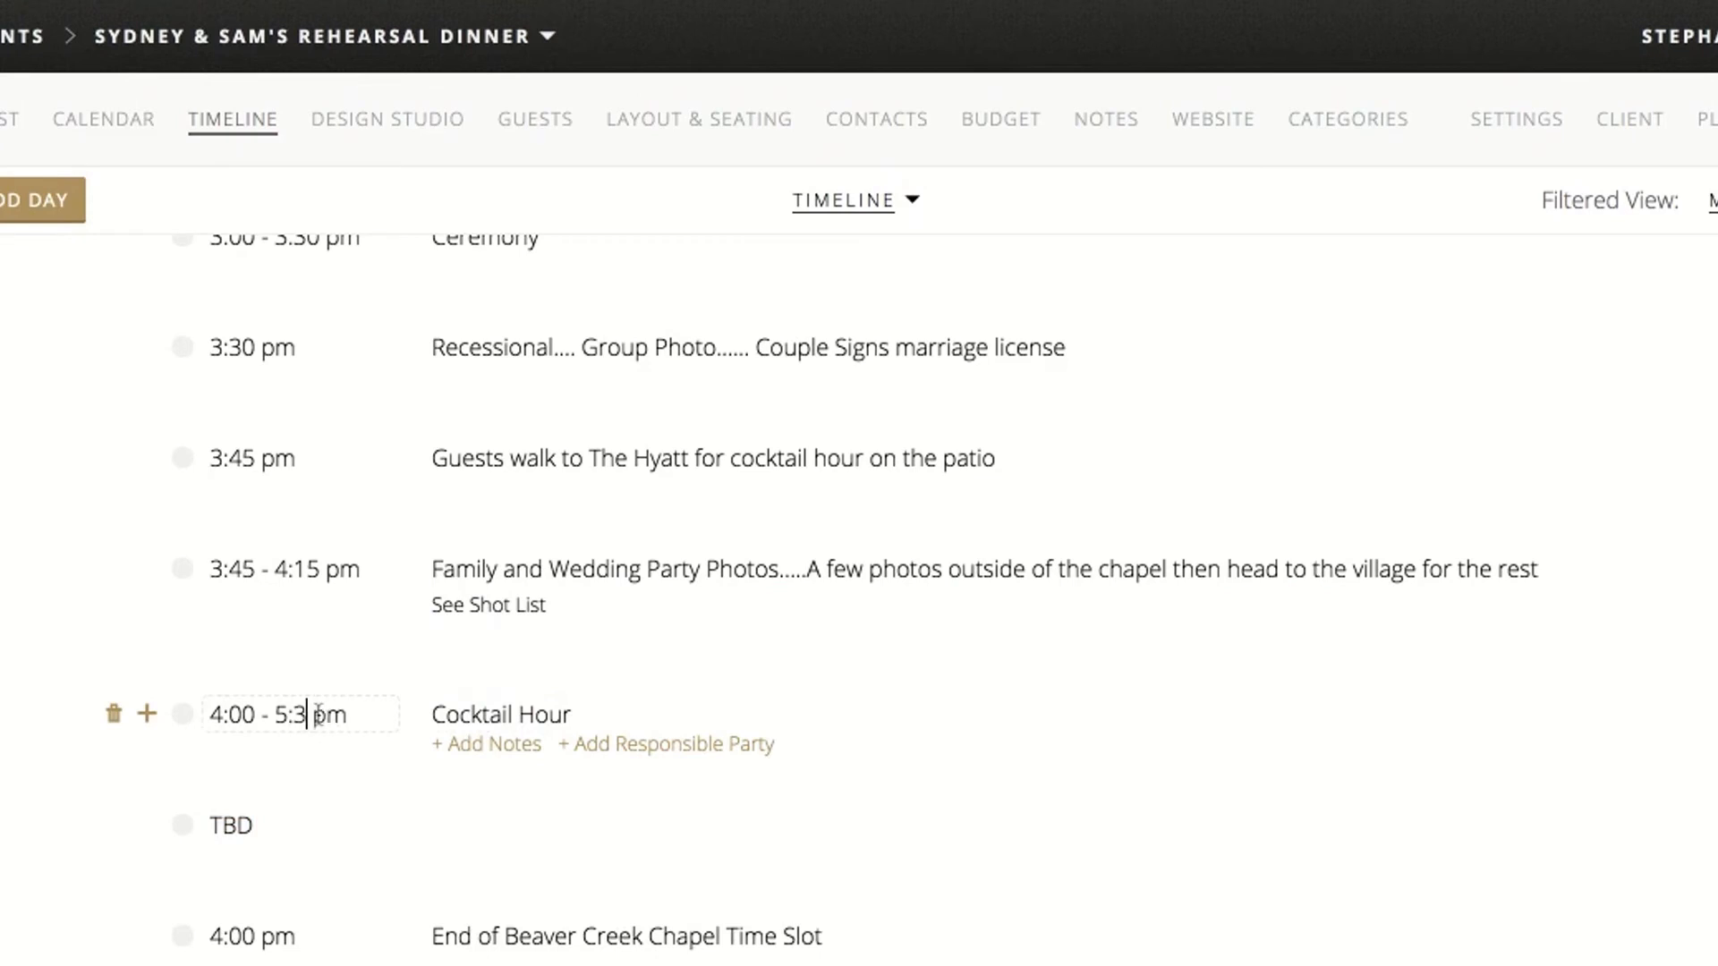
# Set the time of the new undated timeline item to 5:20 pm and start editing its title
pyautogui.click(278, 811)
pyautogui.write('5:20 pm')
pyautogui.click(537, 816)
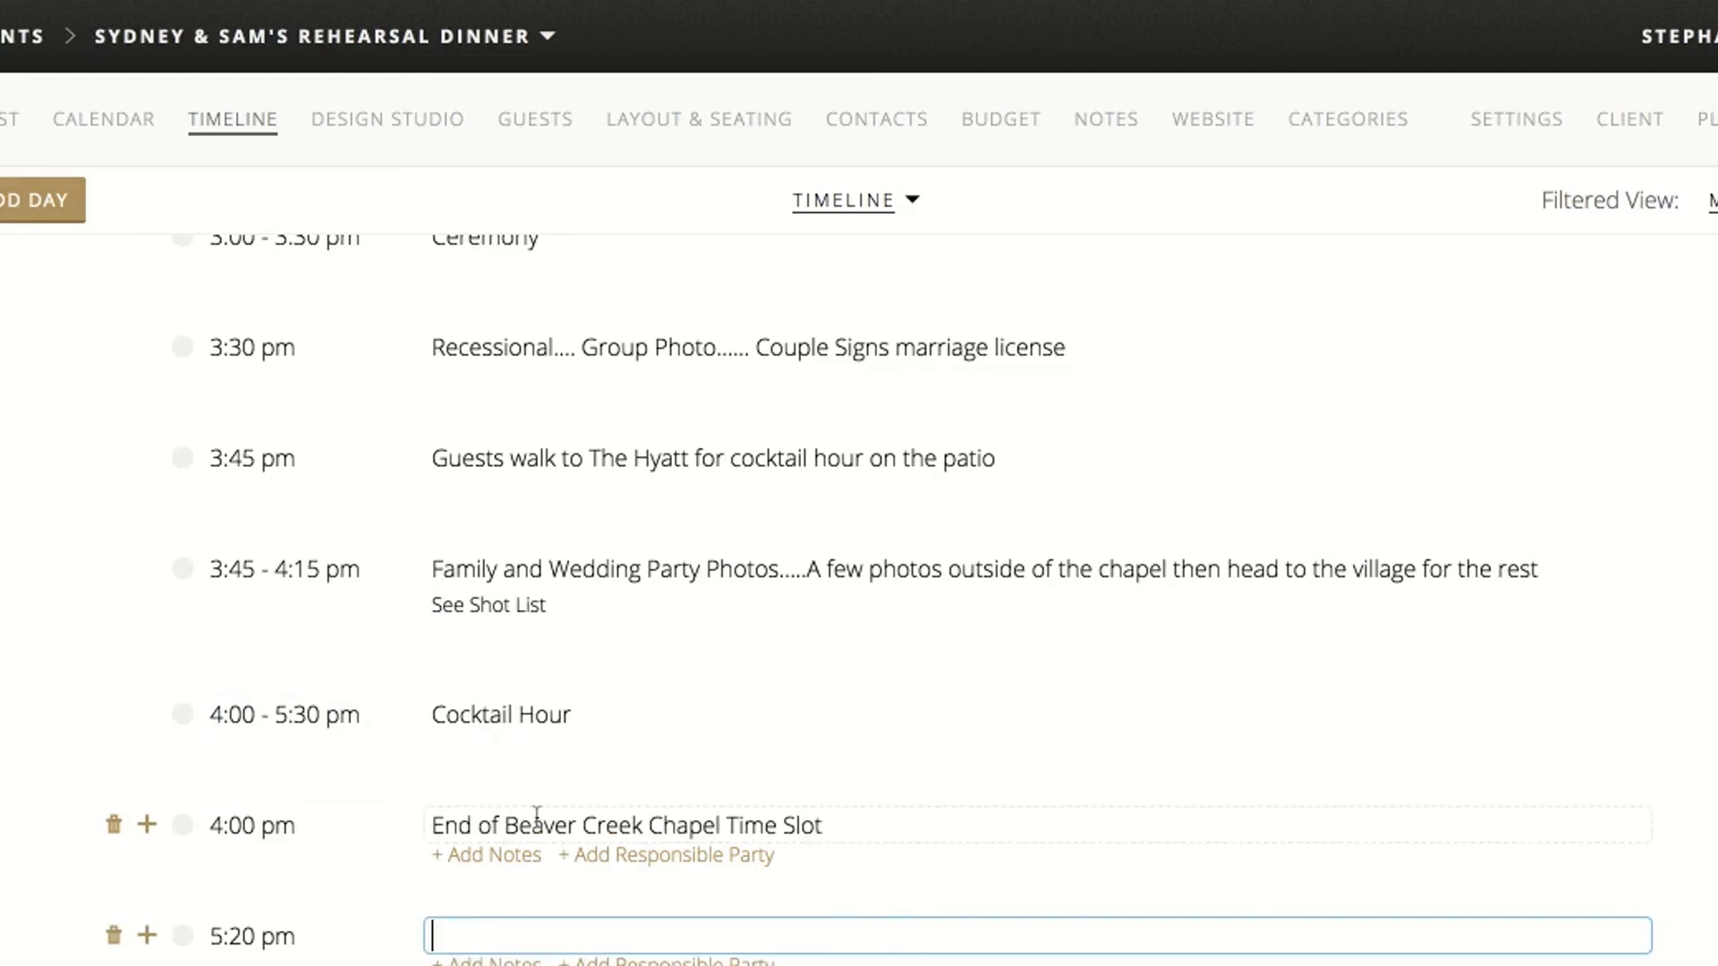
# Title the 5:20 pm timeline item "Party Girl Events invites guests inside for the reception"
pyautogui.write('Party Girl Events invites')
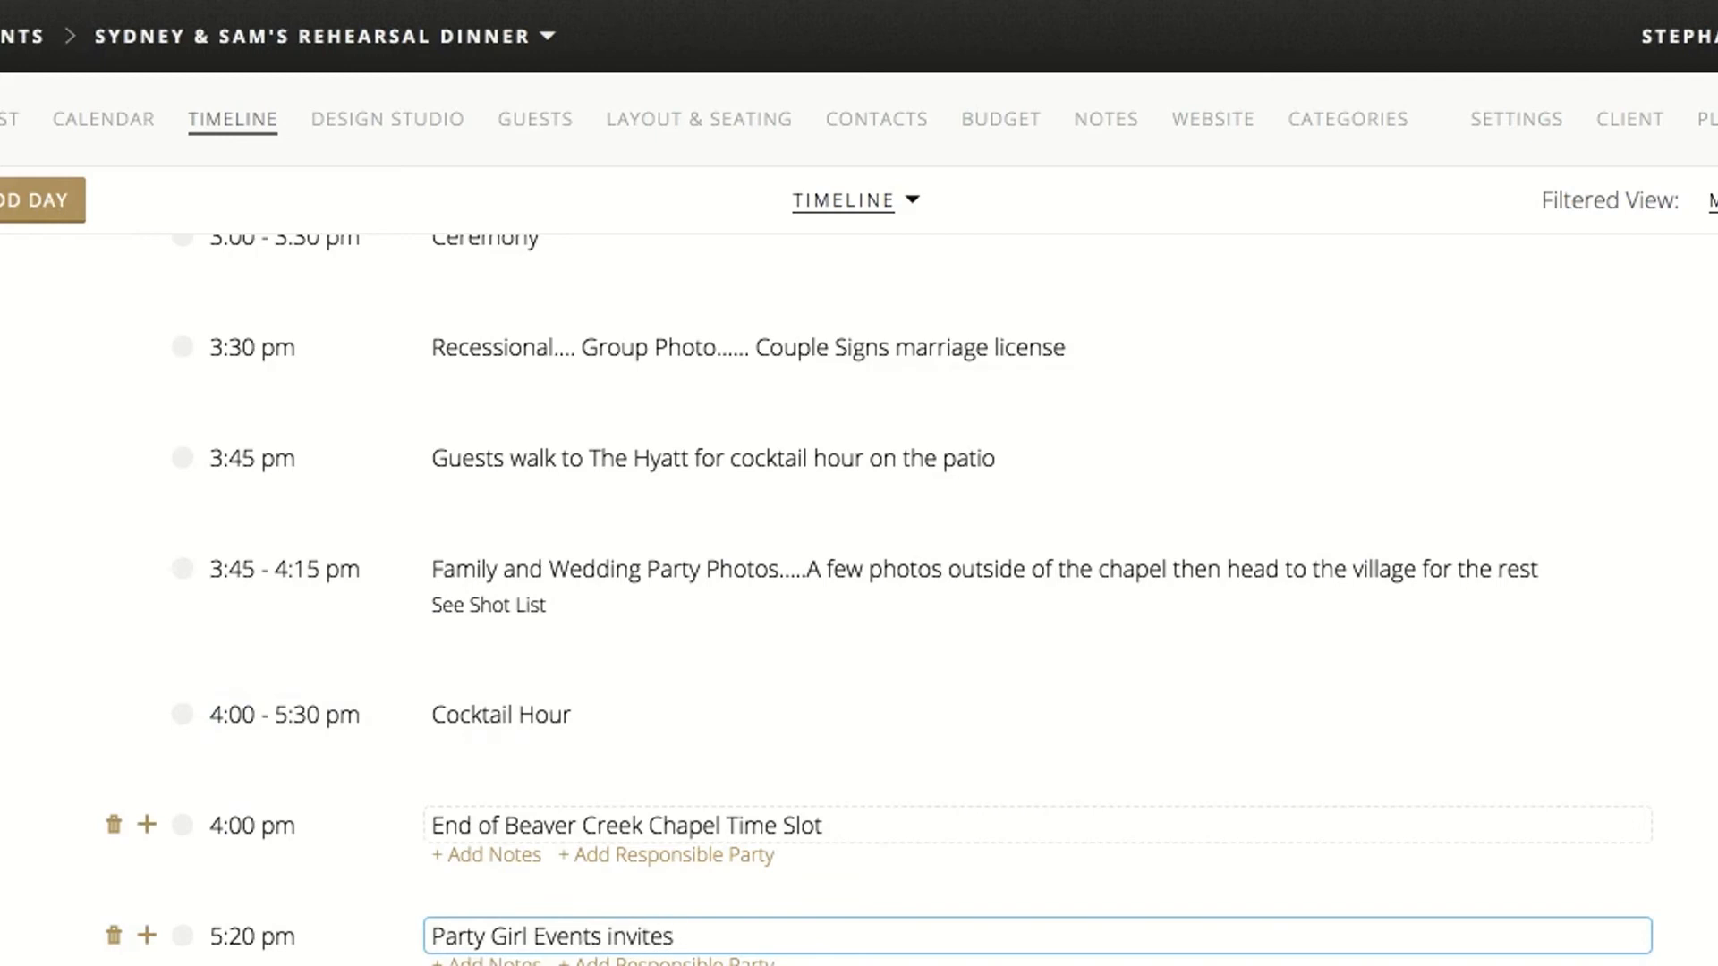
pyautogui.write(' guests to')
pyautogui.scroll(-3, 879, 599)
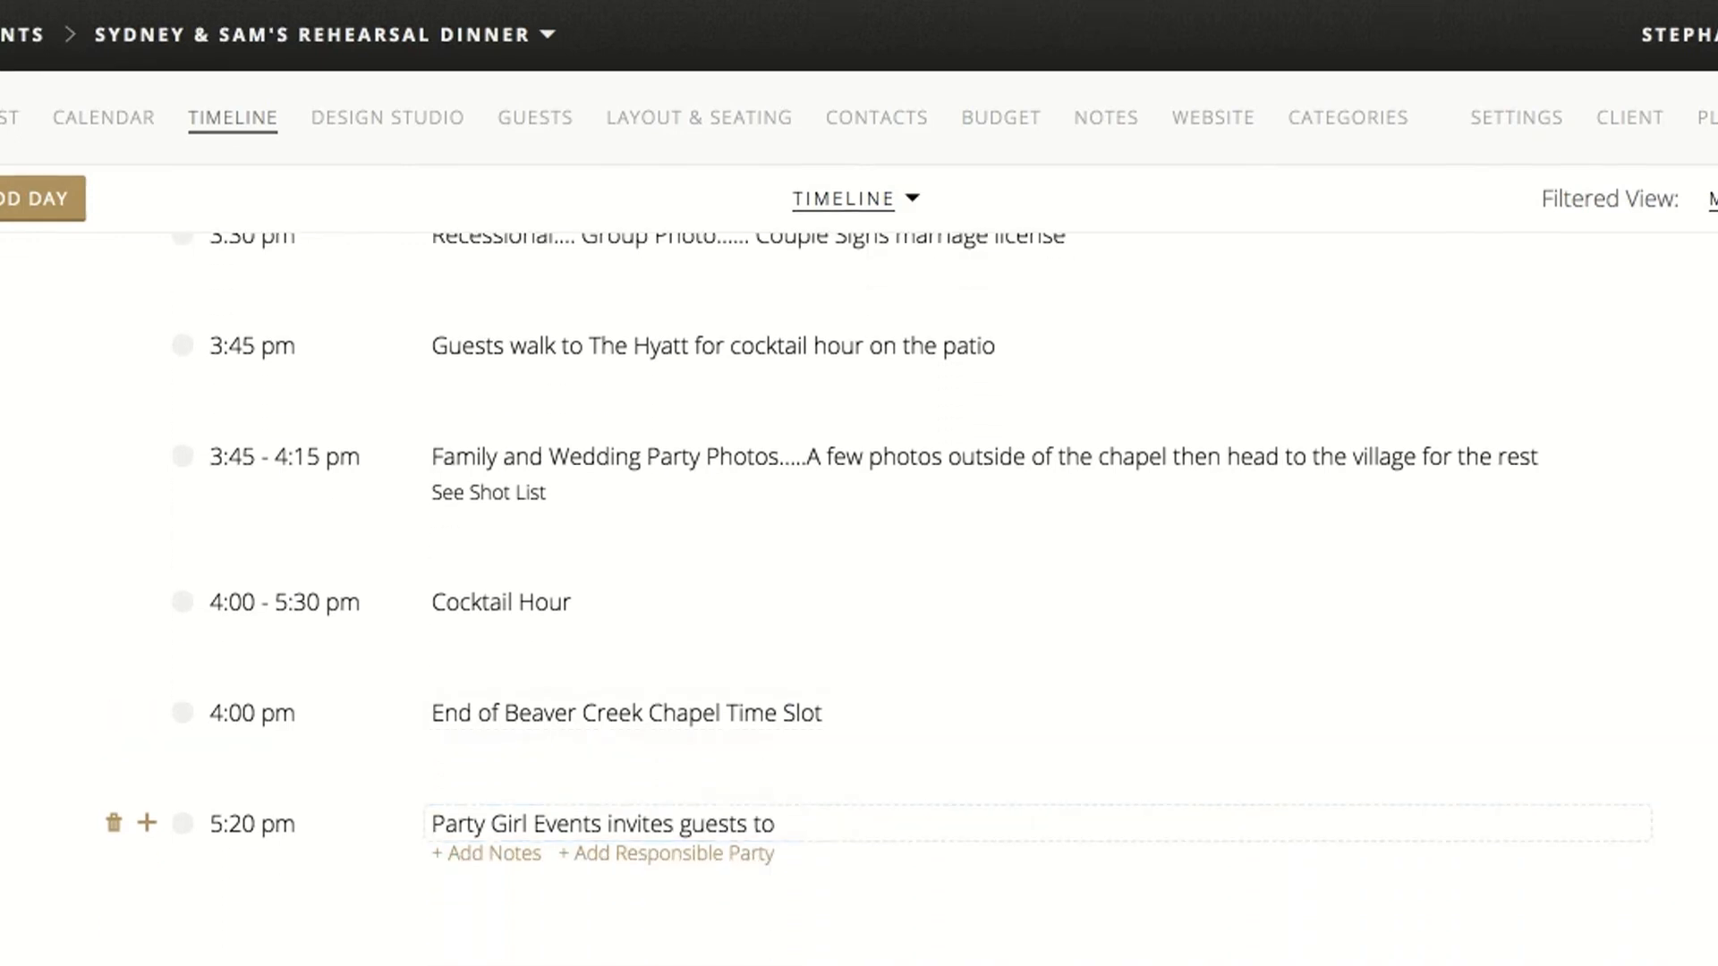
pyautogui.write('sit')
pyautogui.press('BackSpace')
pyautogui.press('BackSpace')
pyautogui.write('in')
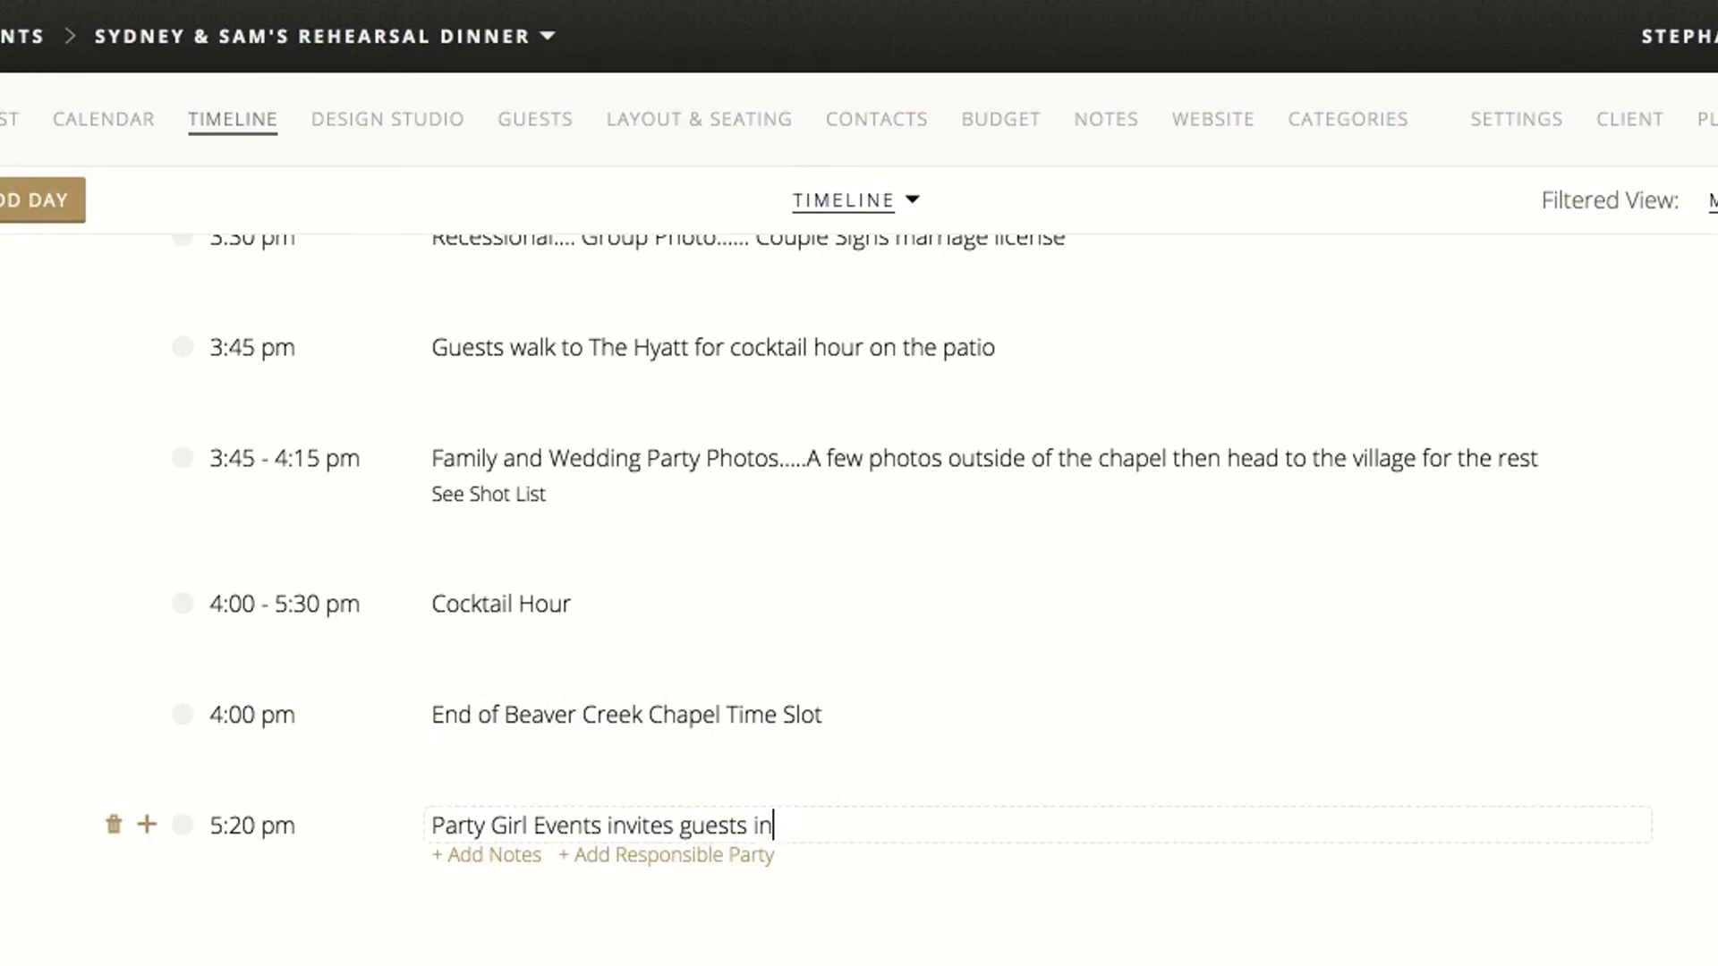
pyautogui.write('side for the recepe')
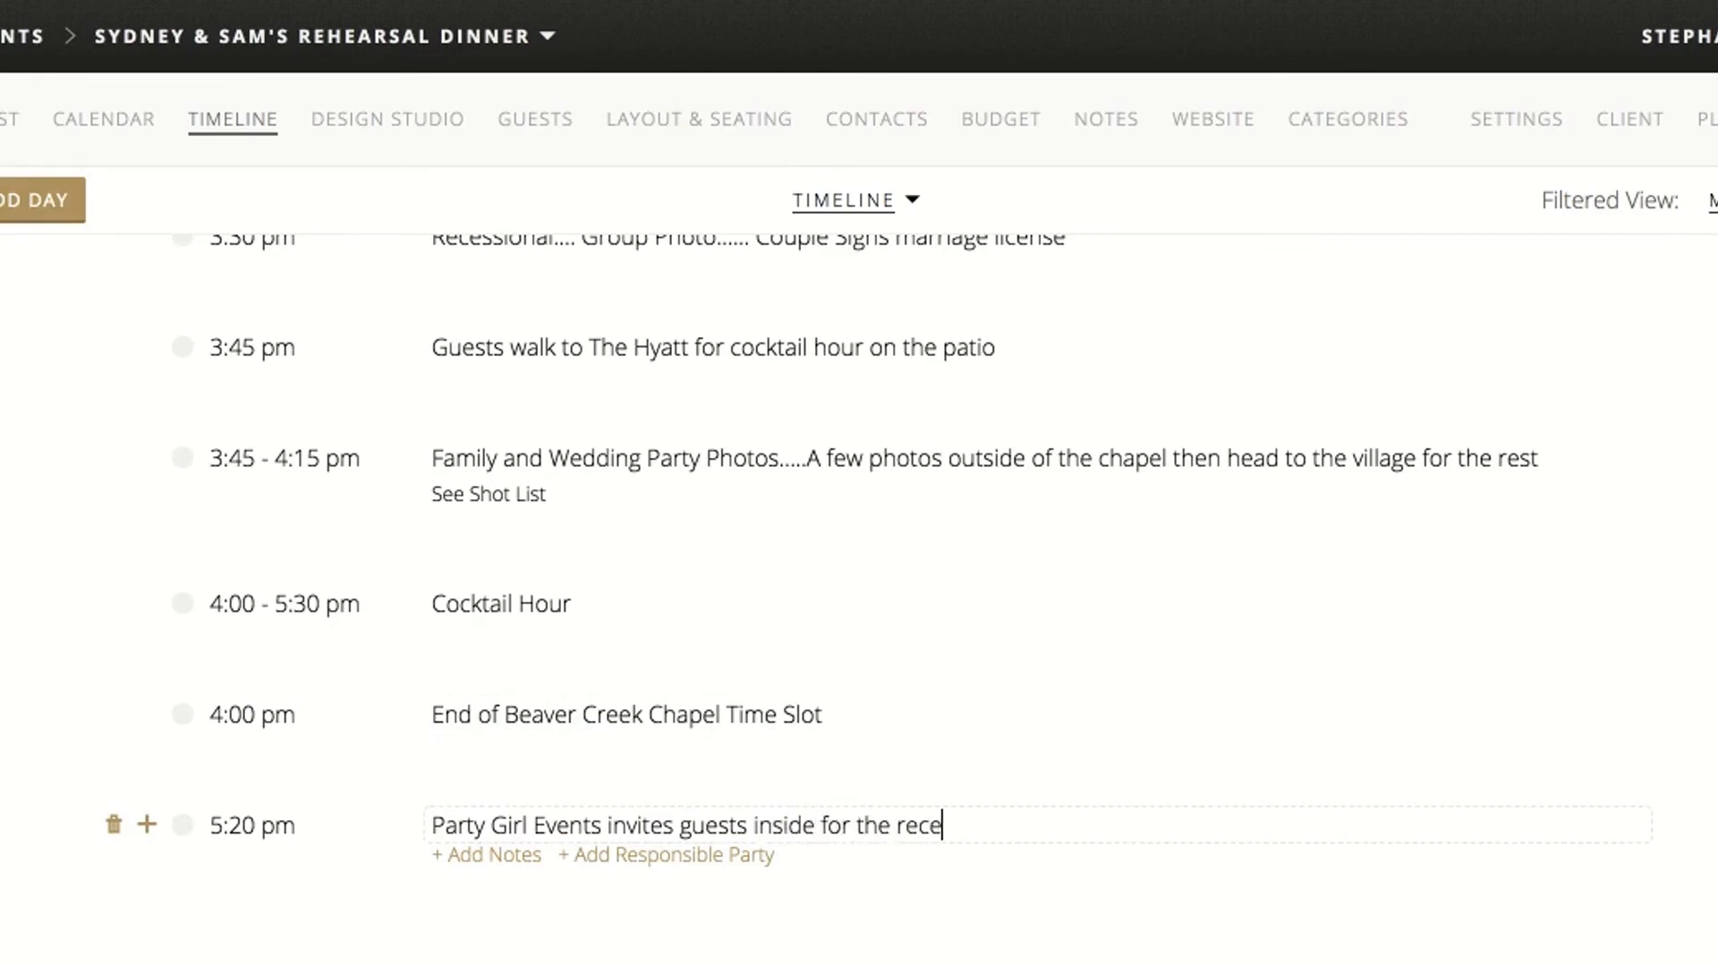
pyautogui.press('BackSpace')
pyautogui.write('tion')
# Add a 5:30 pm timeline item after the reception invitation titled "Wedding Party Announcement..... Right into the first dance"
pyautogui.click(152, 833)
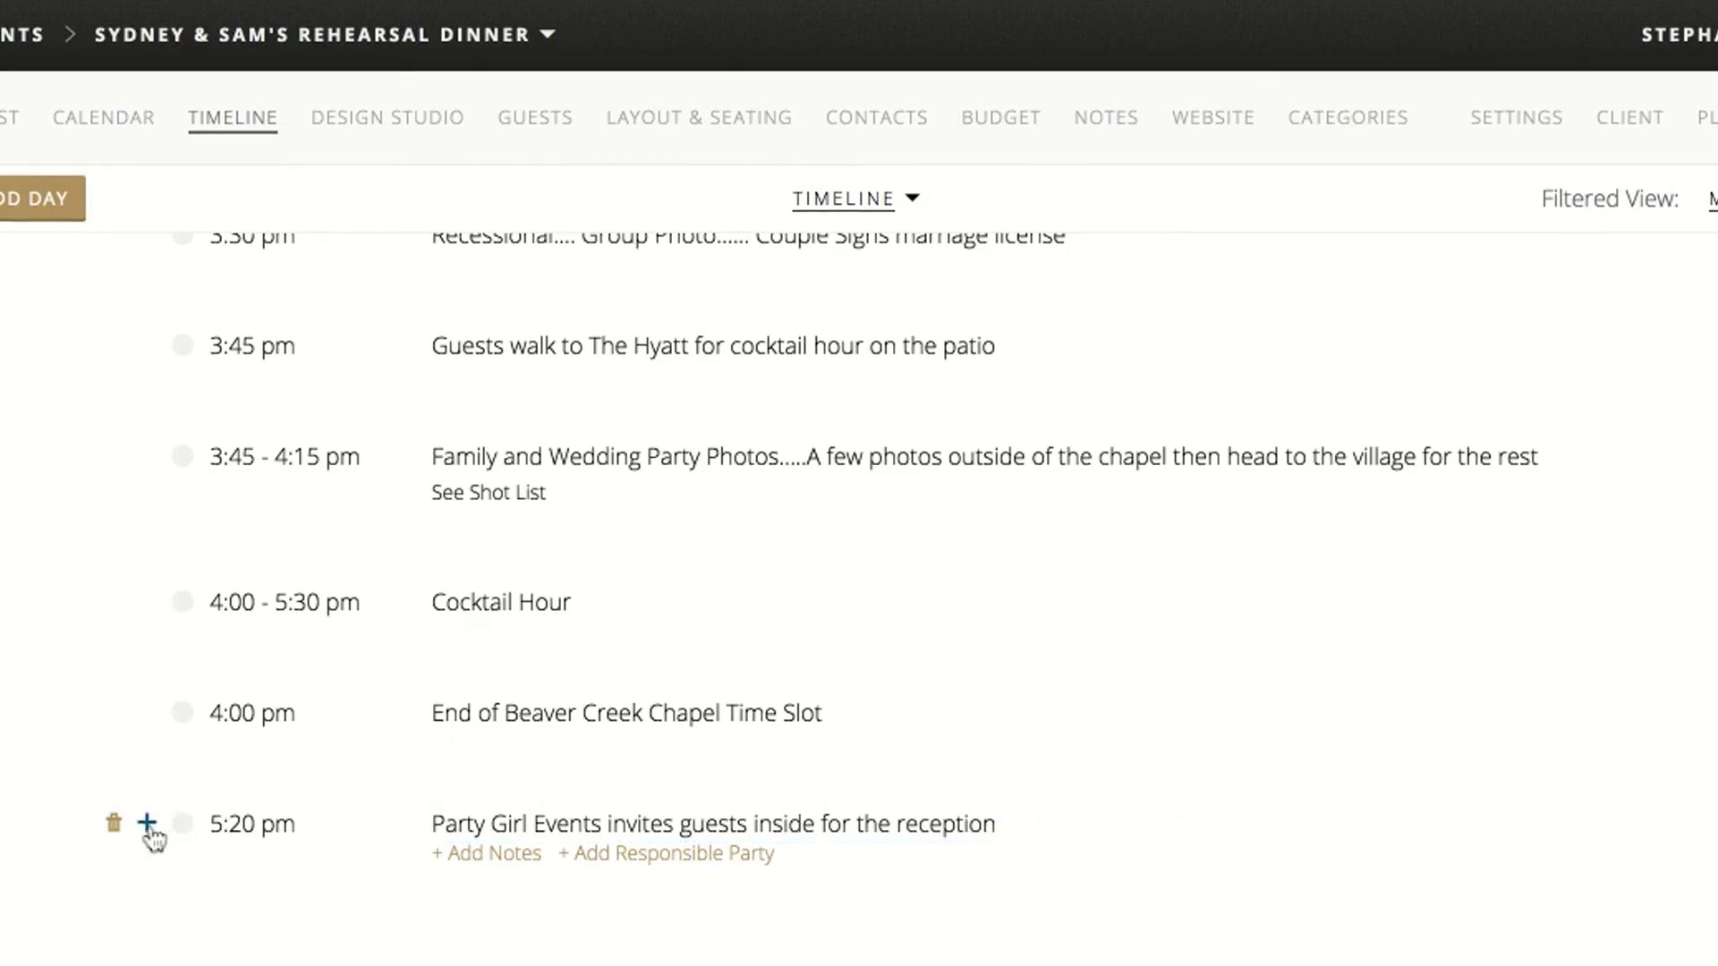
pyautogui.click(149, 827)
pyautogui.write('5:30 pm')
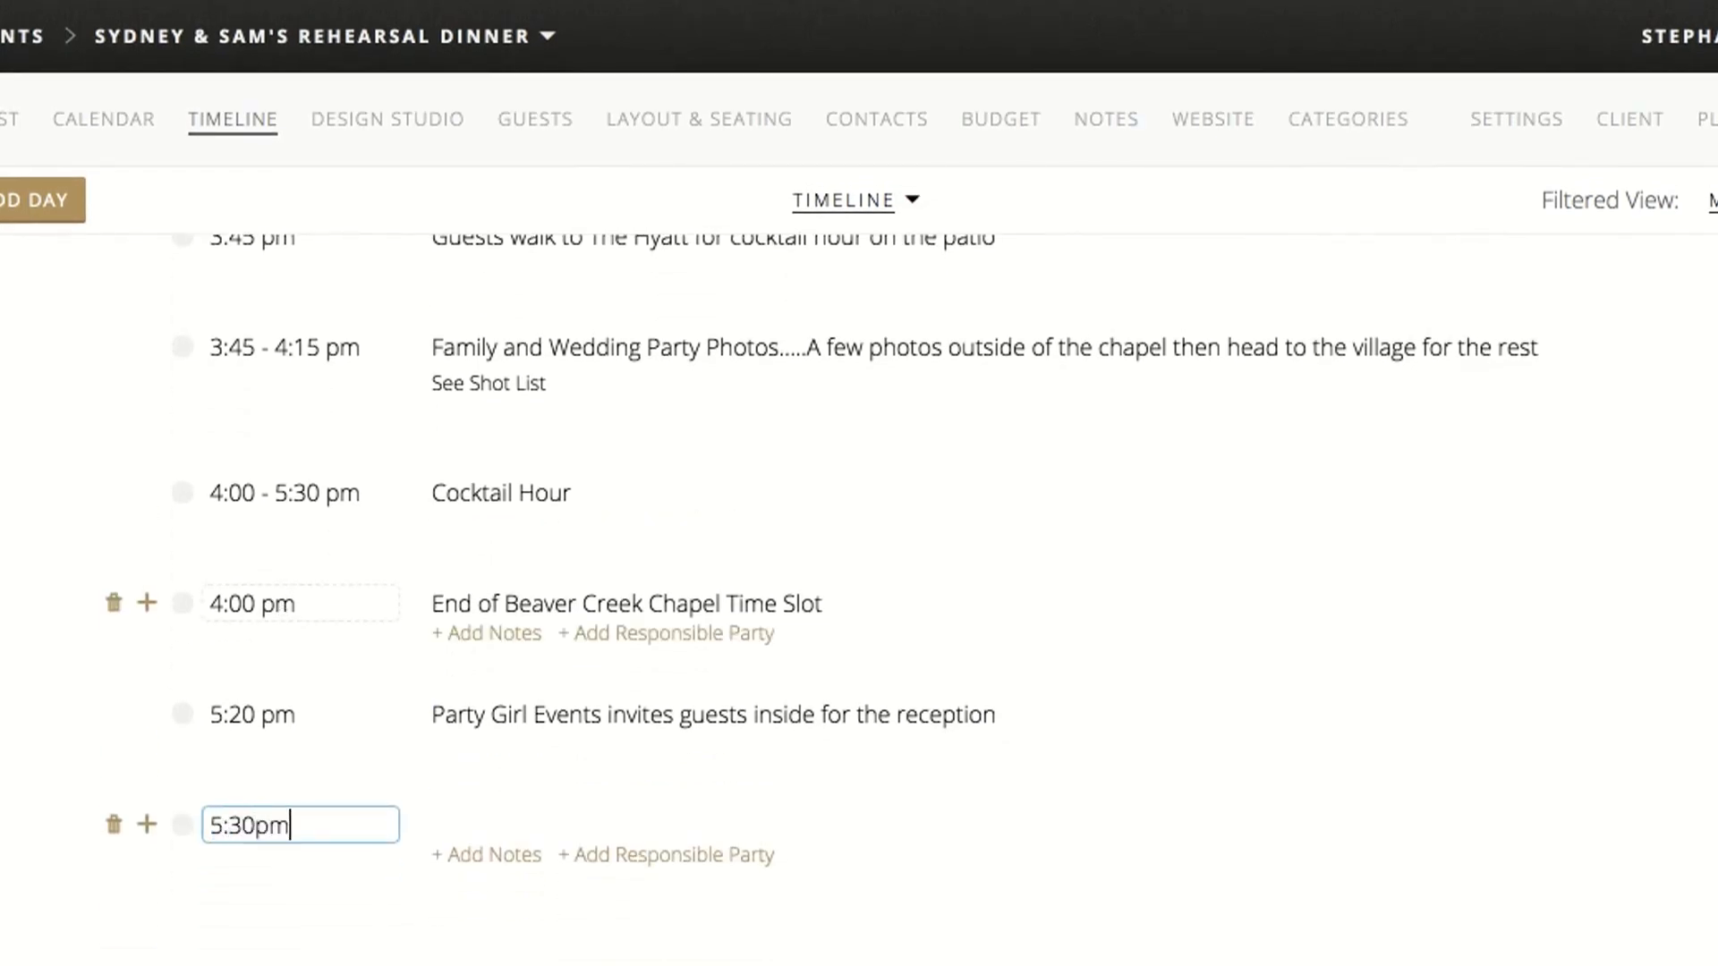
pyautogui.click(527, 824)
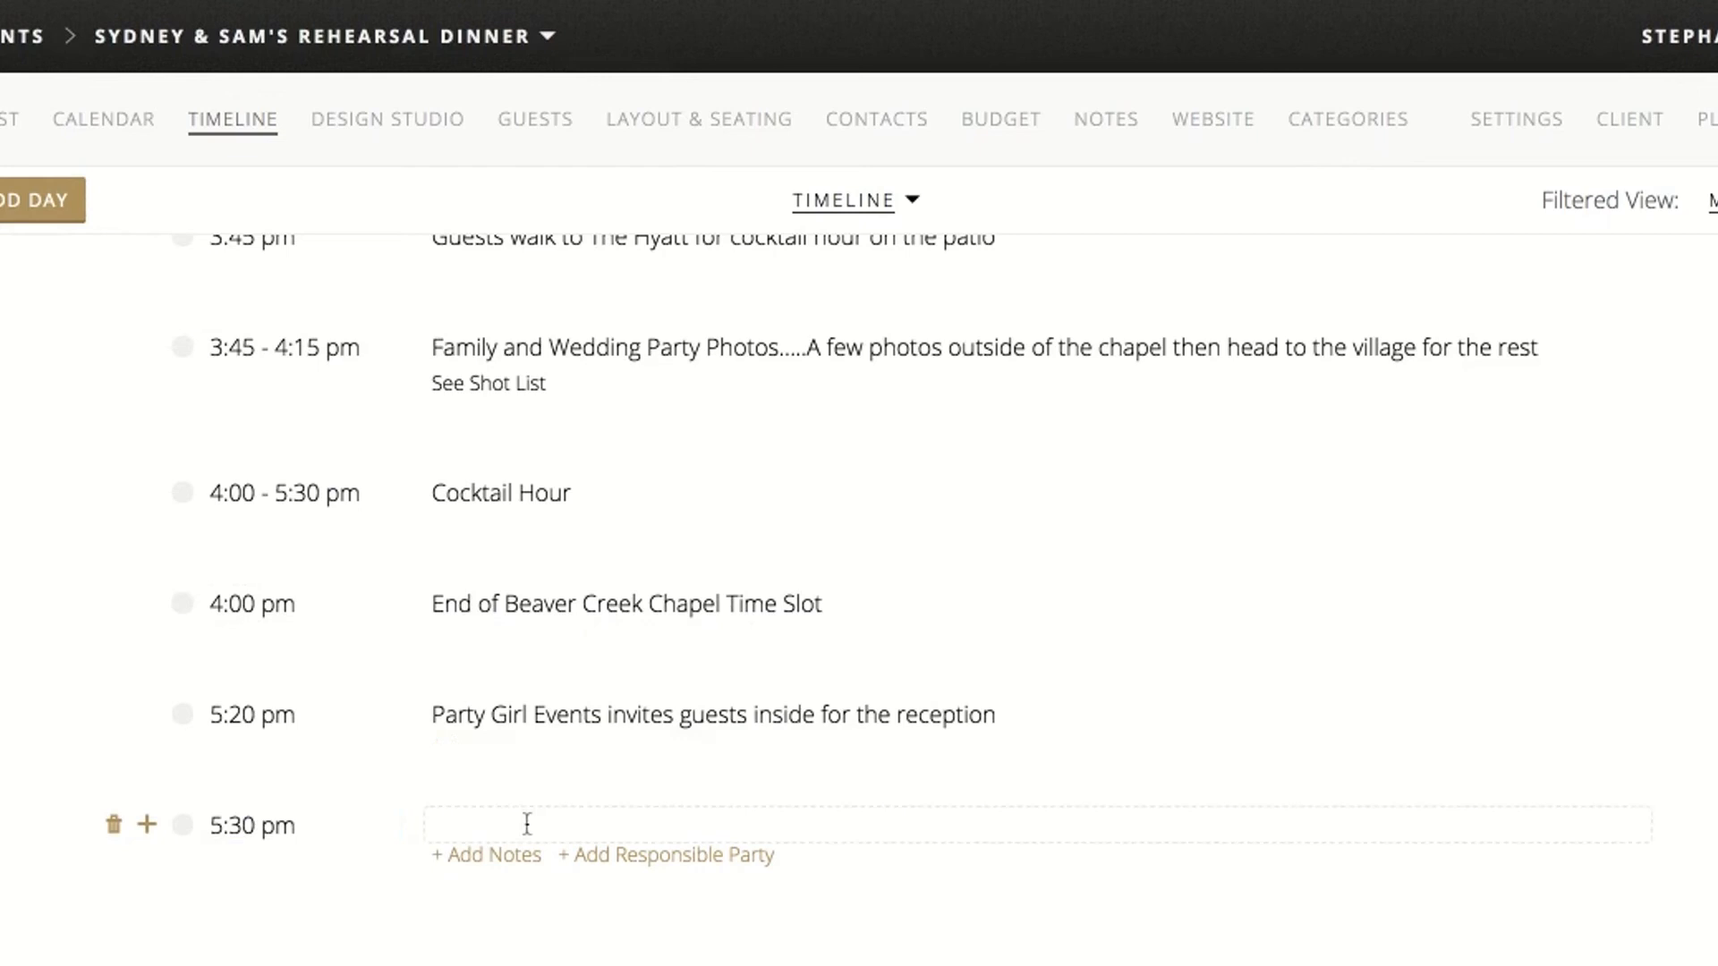
pyautogui.write('Wedding Party Ann')
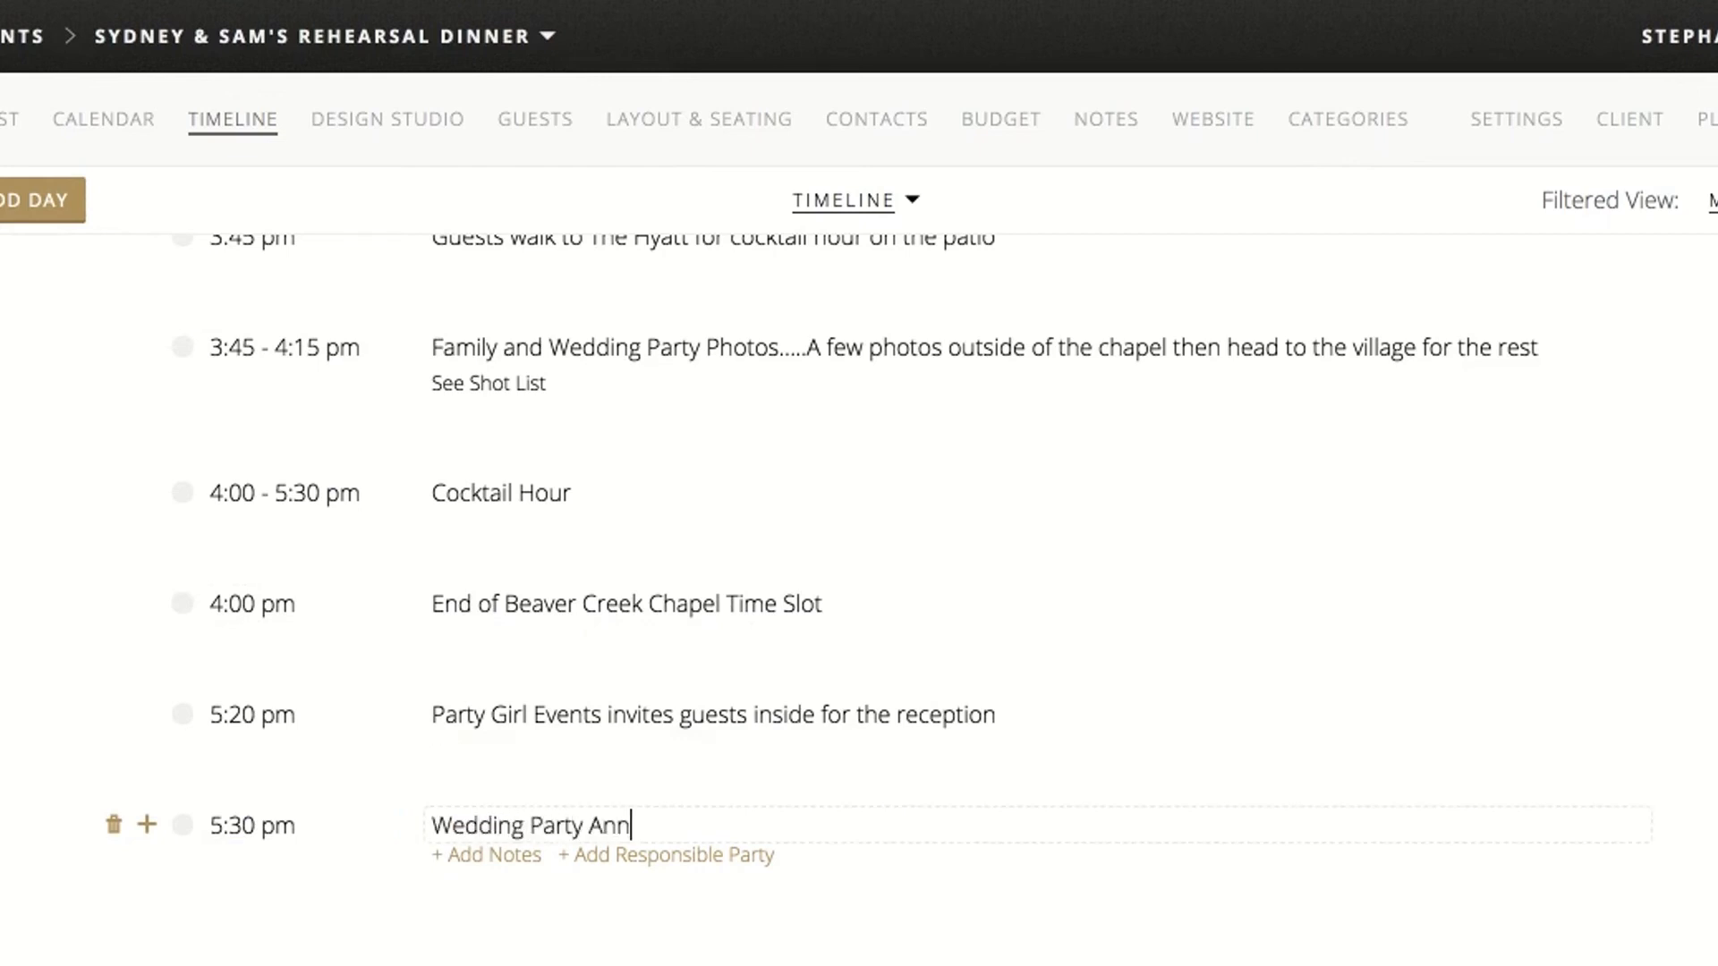
pyautogui.write('ouncement')
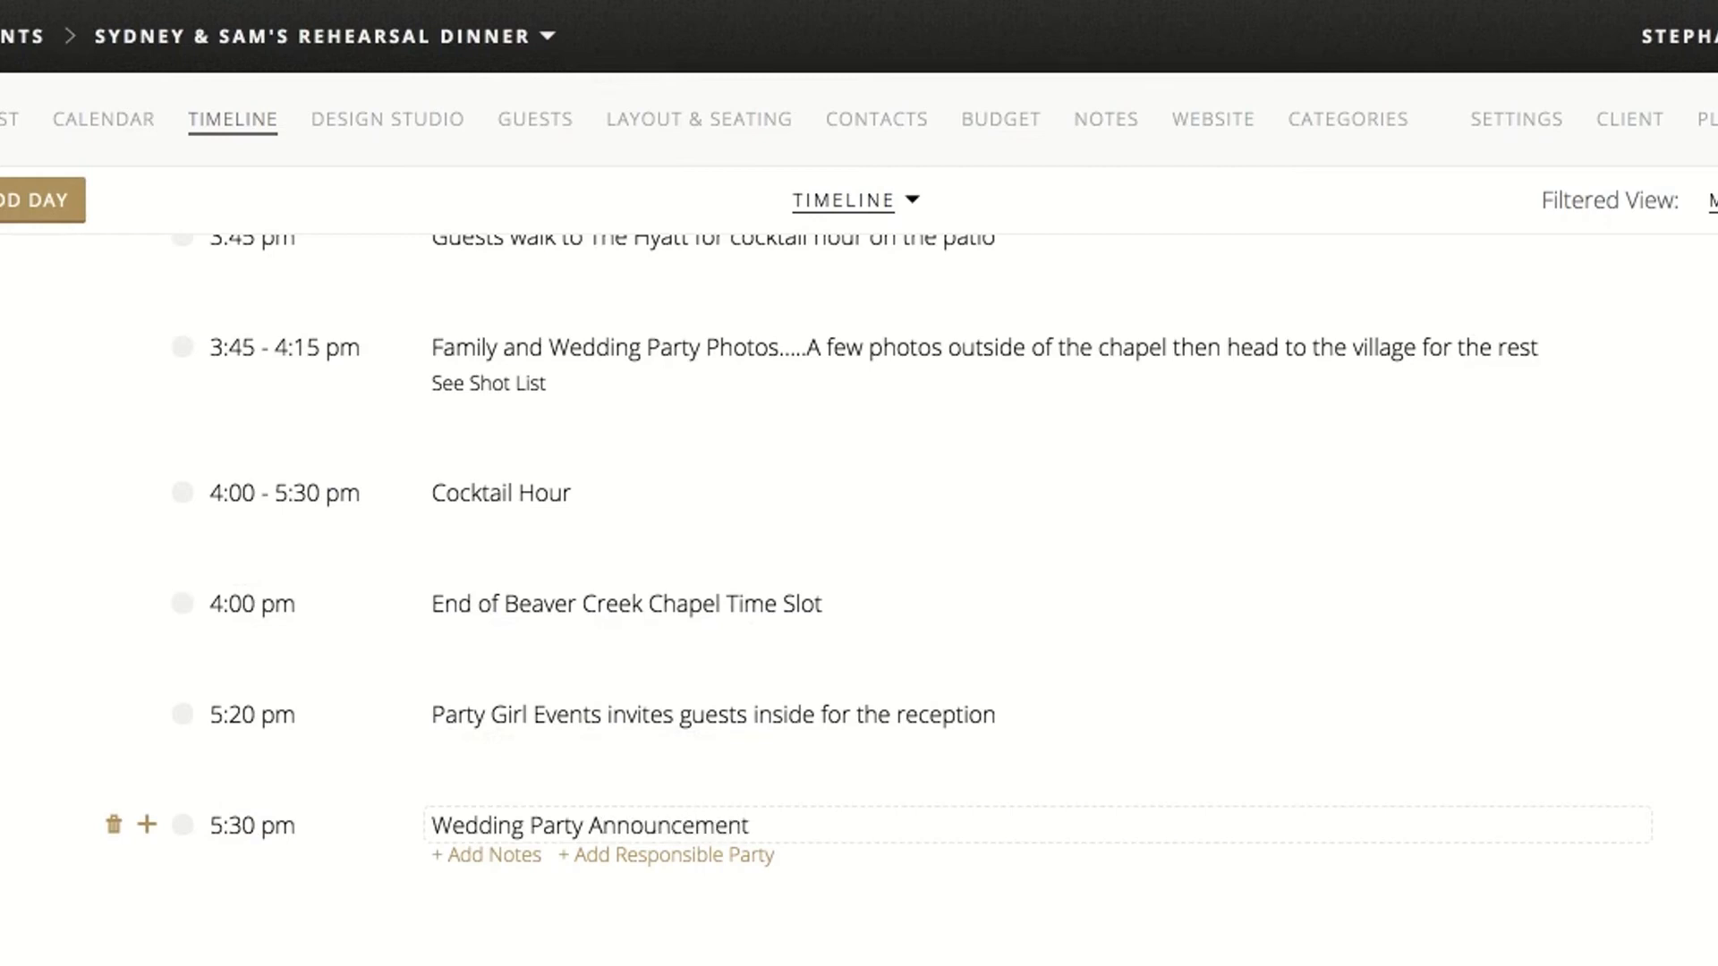
pyautogui.write('..... Right into the first dance')
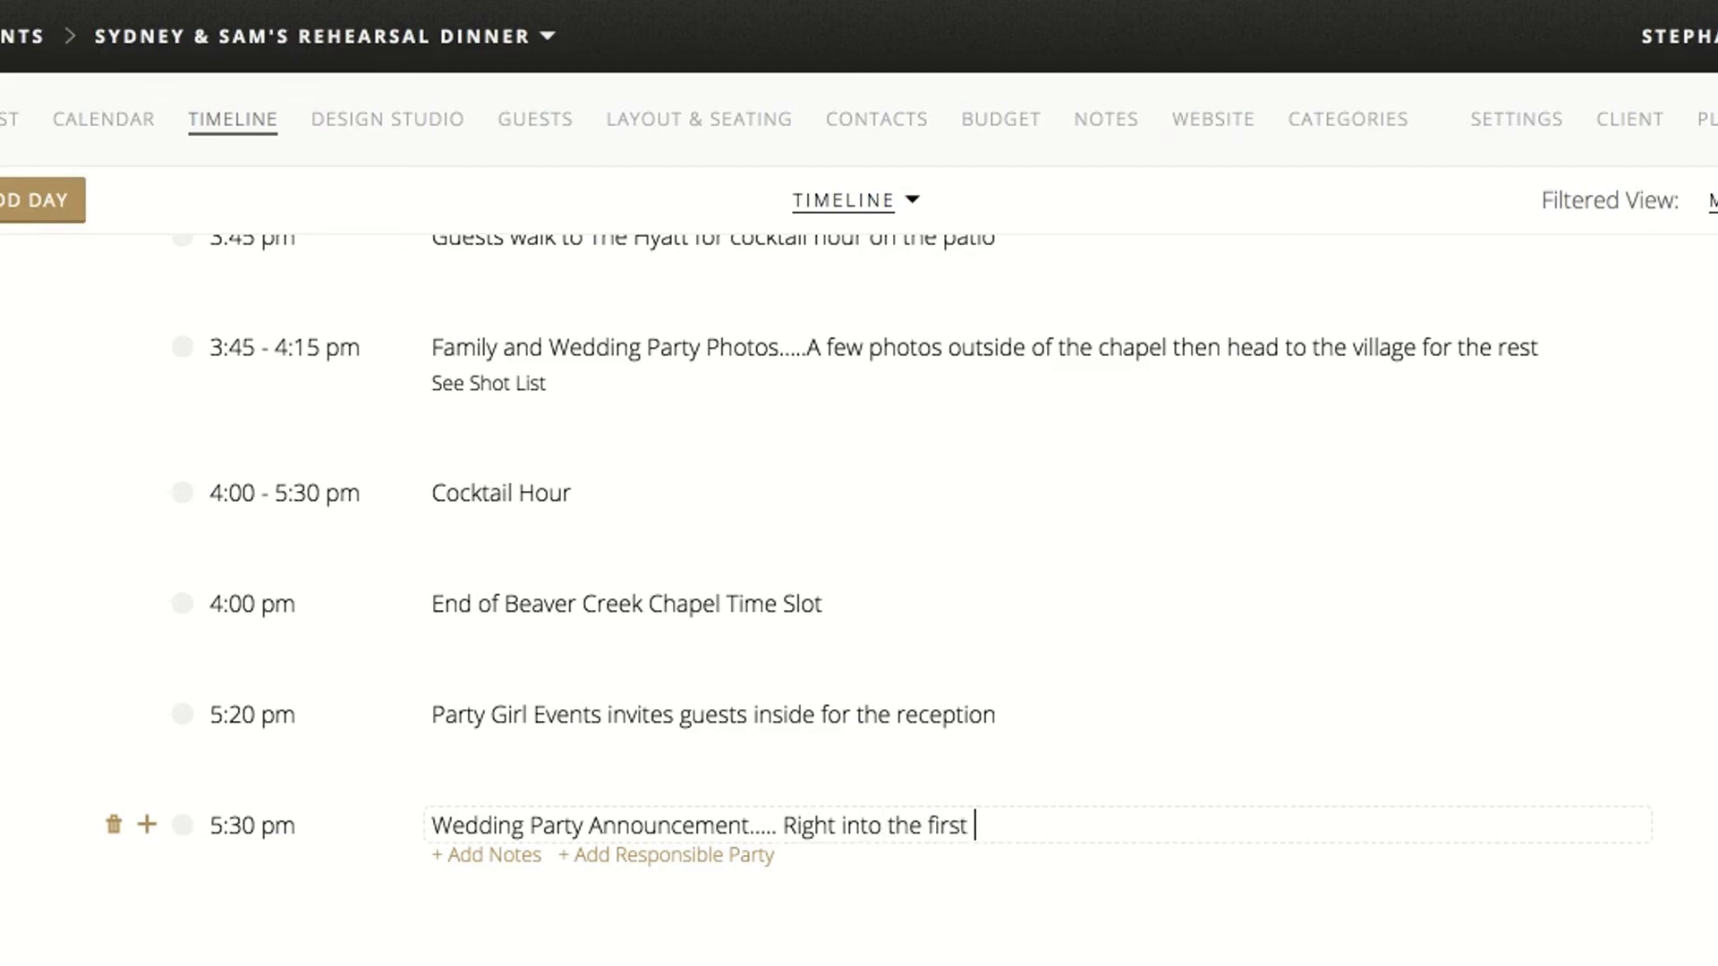
# Add a 5:40 pm timeline item after the Wedding Party Announcement titled "Bride's Dad does a welcome speech"
pyautogui.click(147, 832)
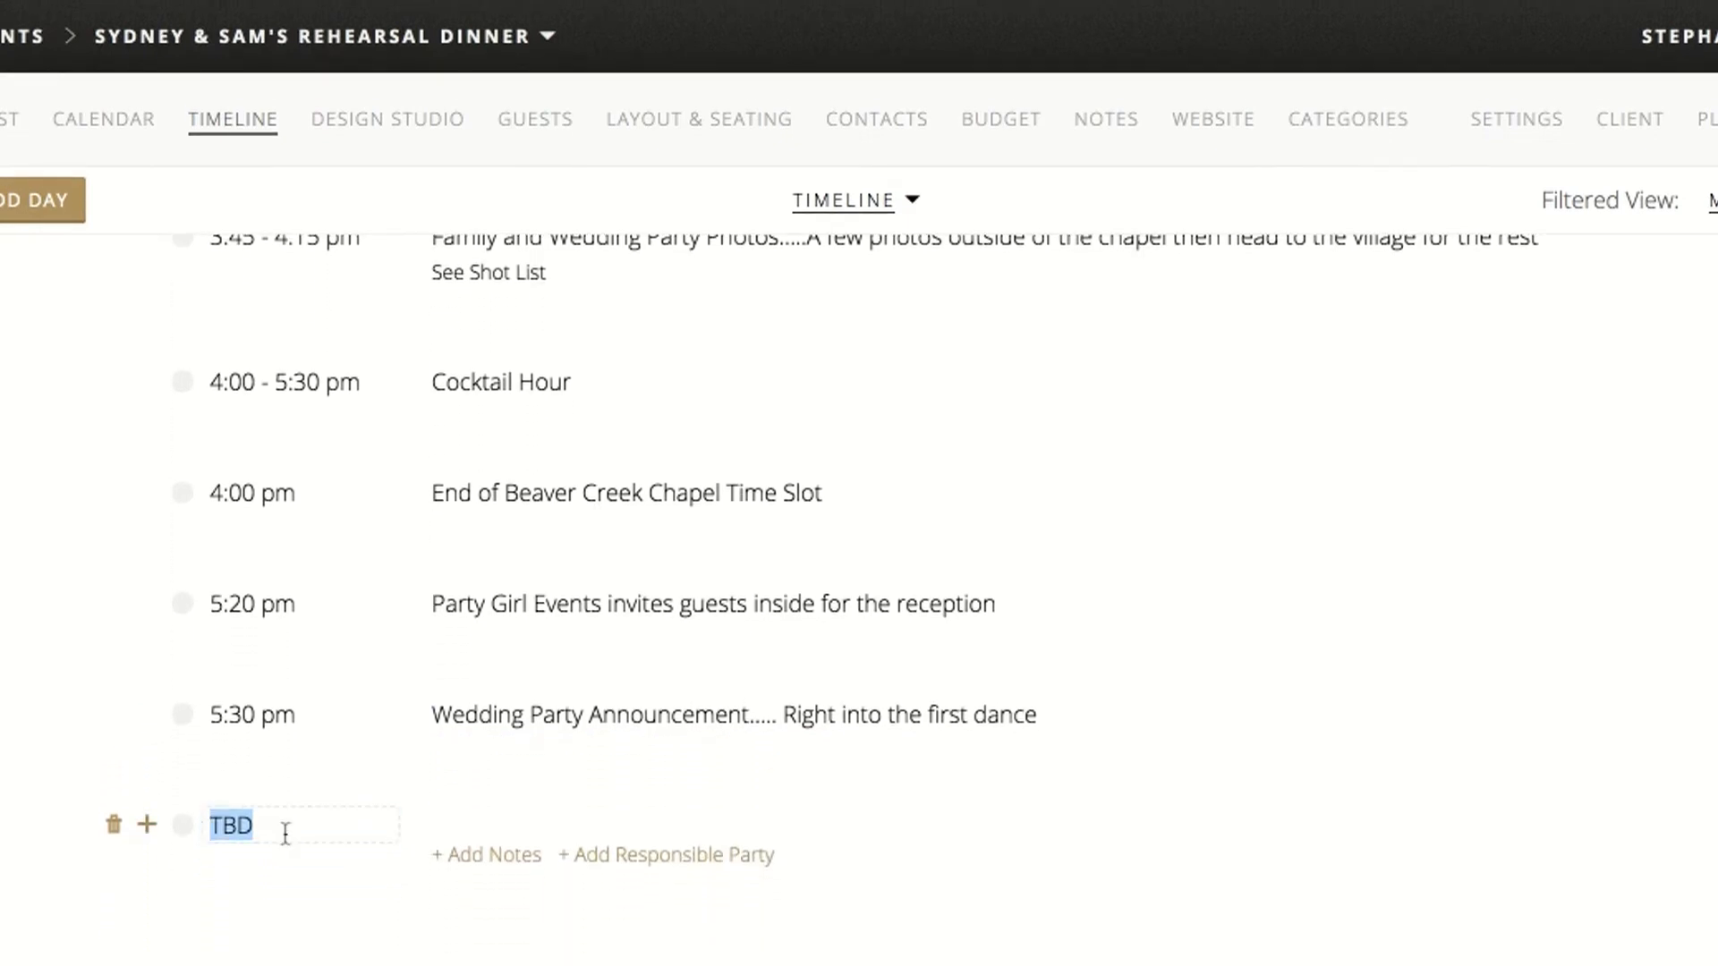
pyautogui.write('5:40 pm')
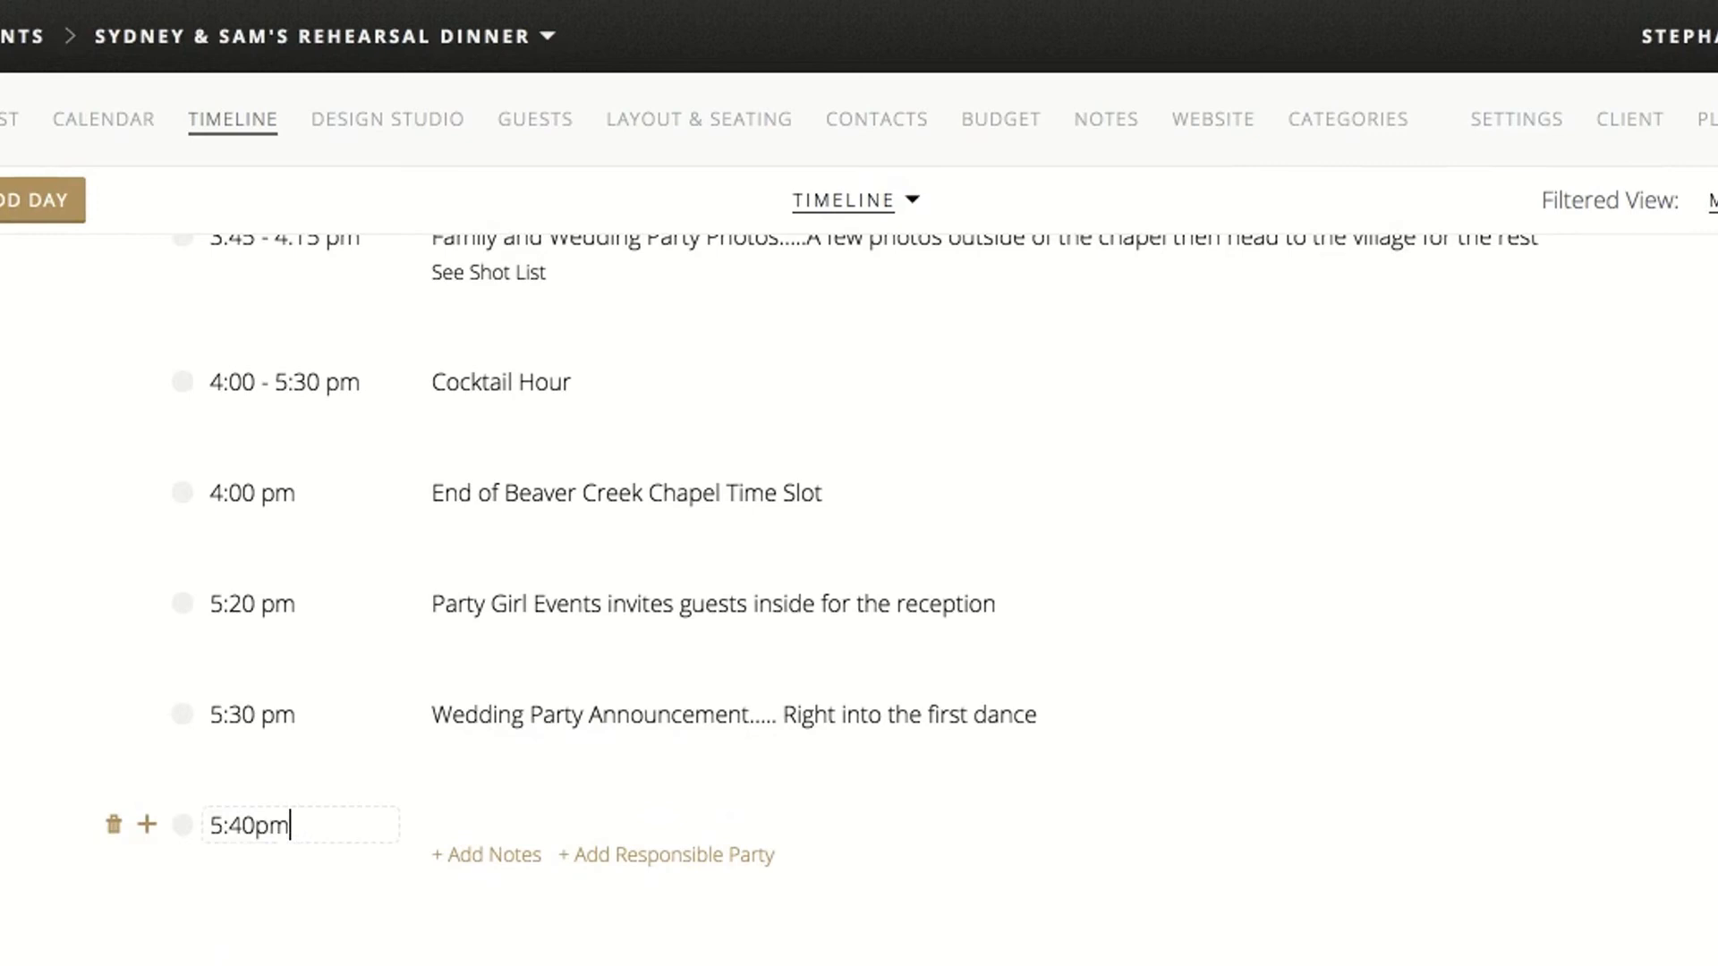
pyautogui.click(520, 825)
pyautogui.write("Bride's Da")
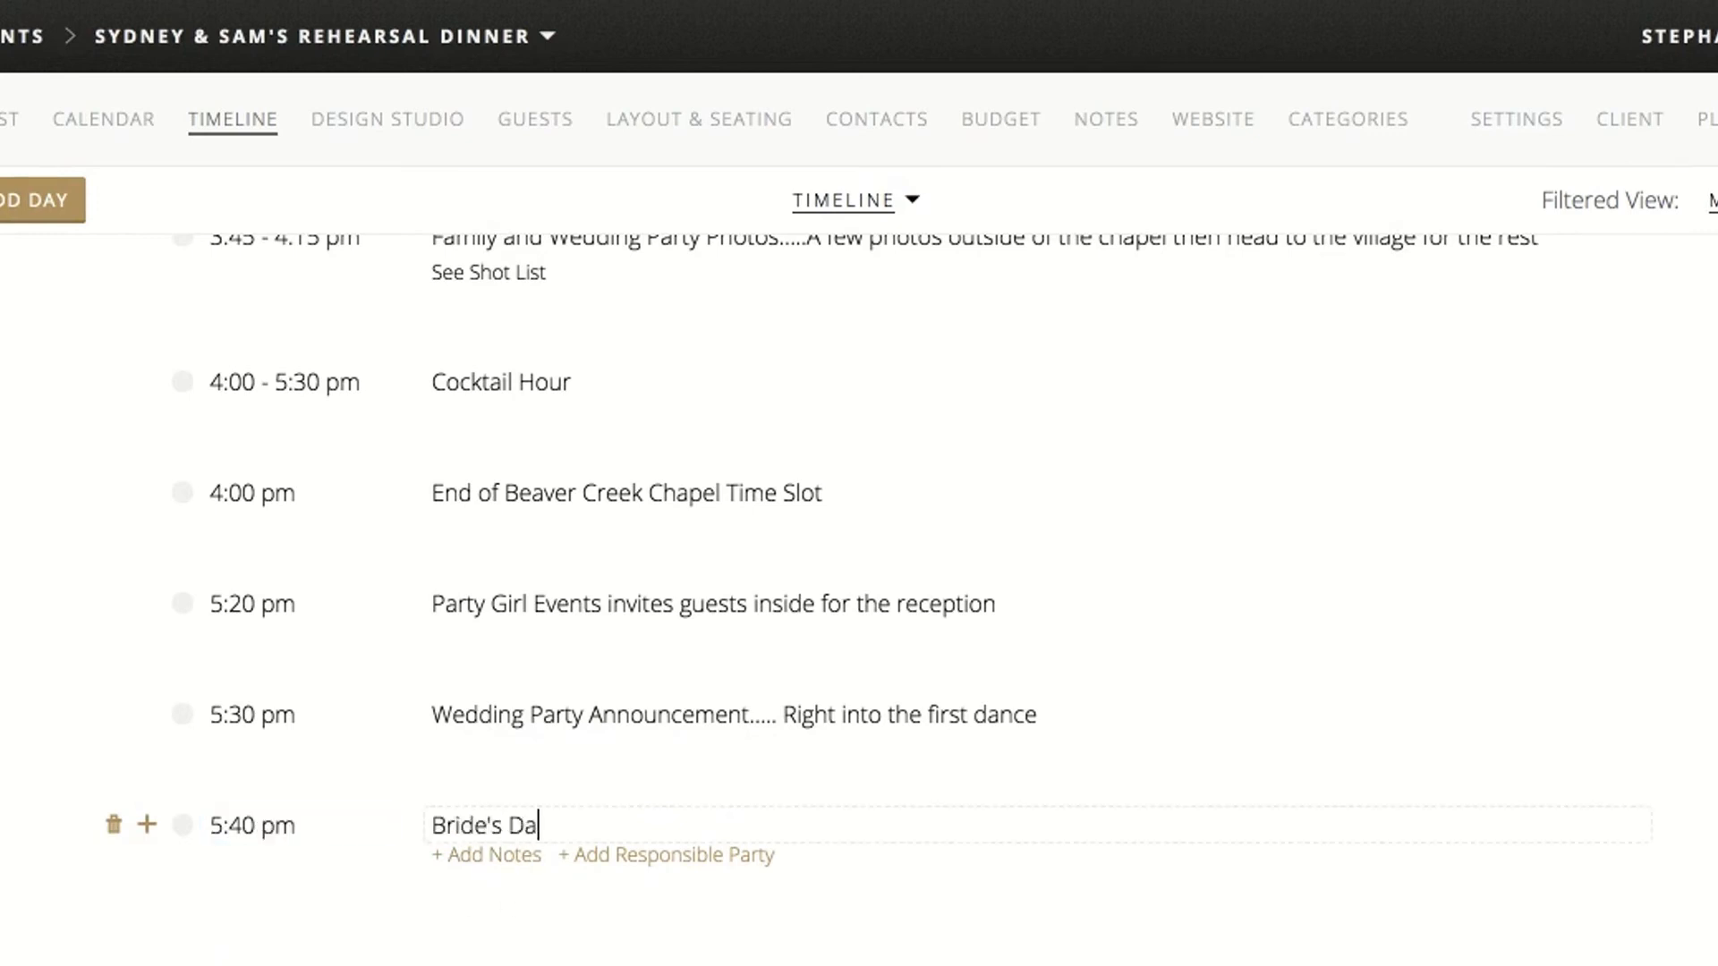
pyautogui.write('d does a welcome speech')
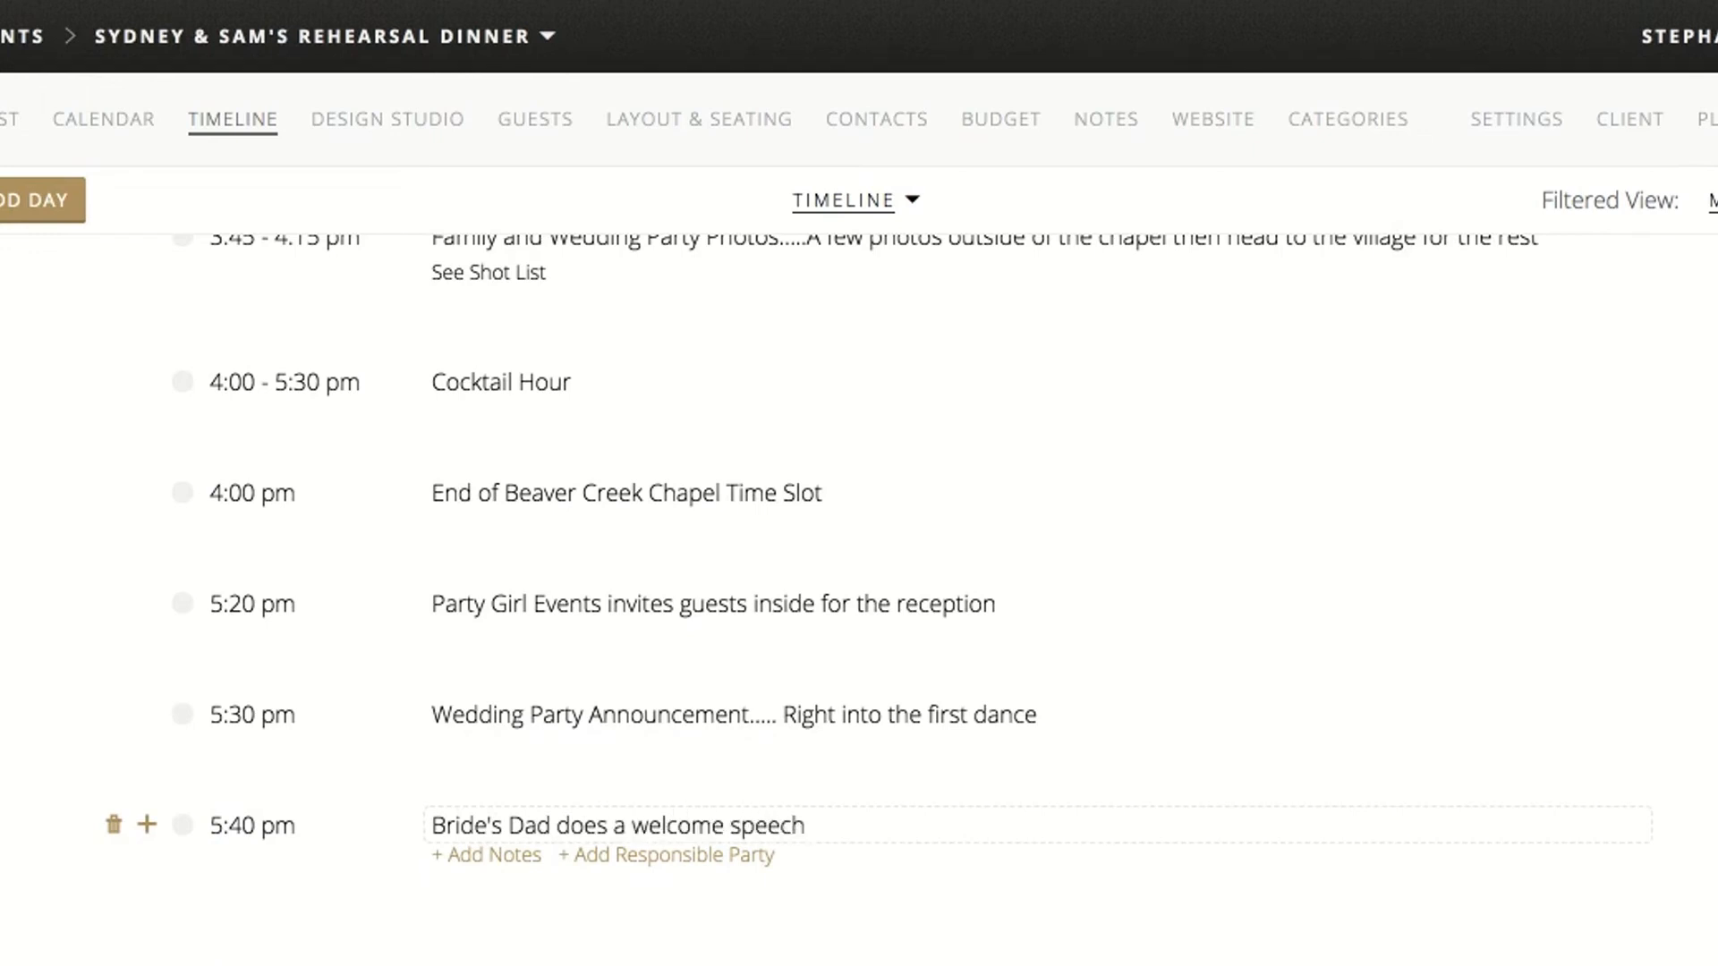
pyautogui.click(452, 750)
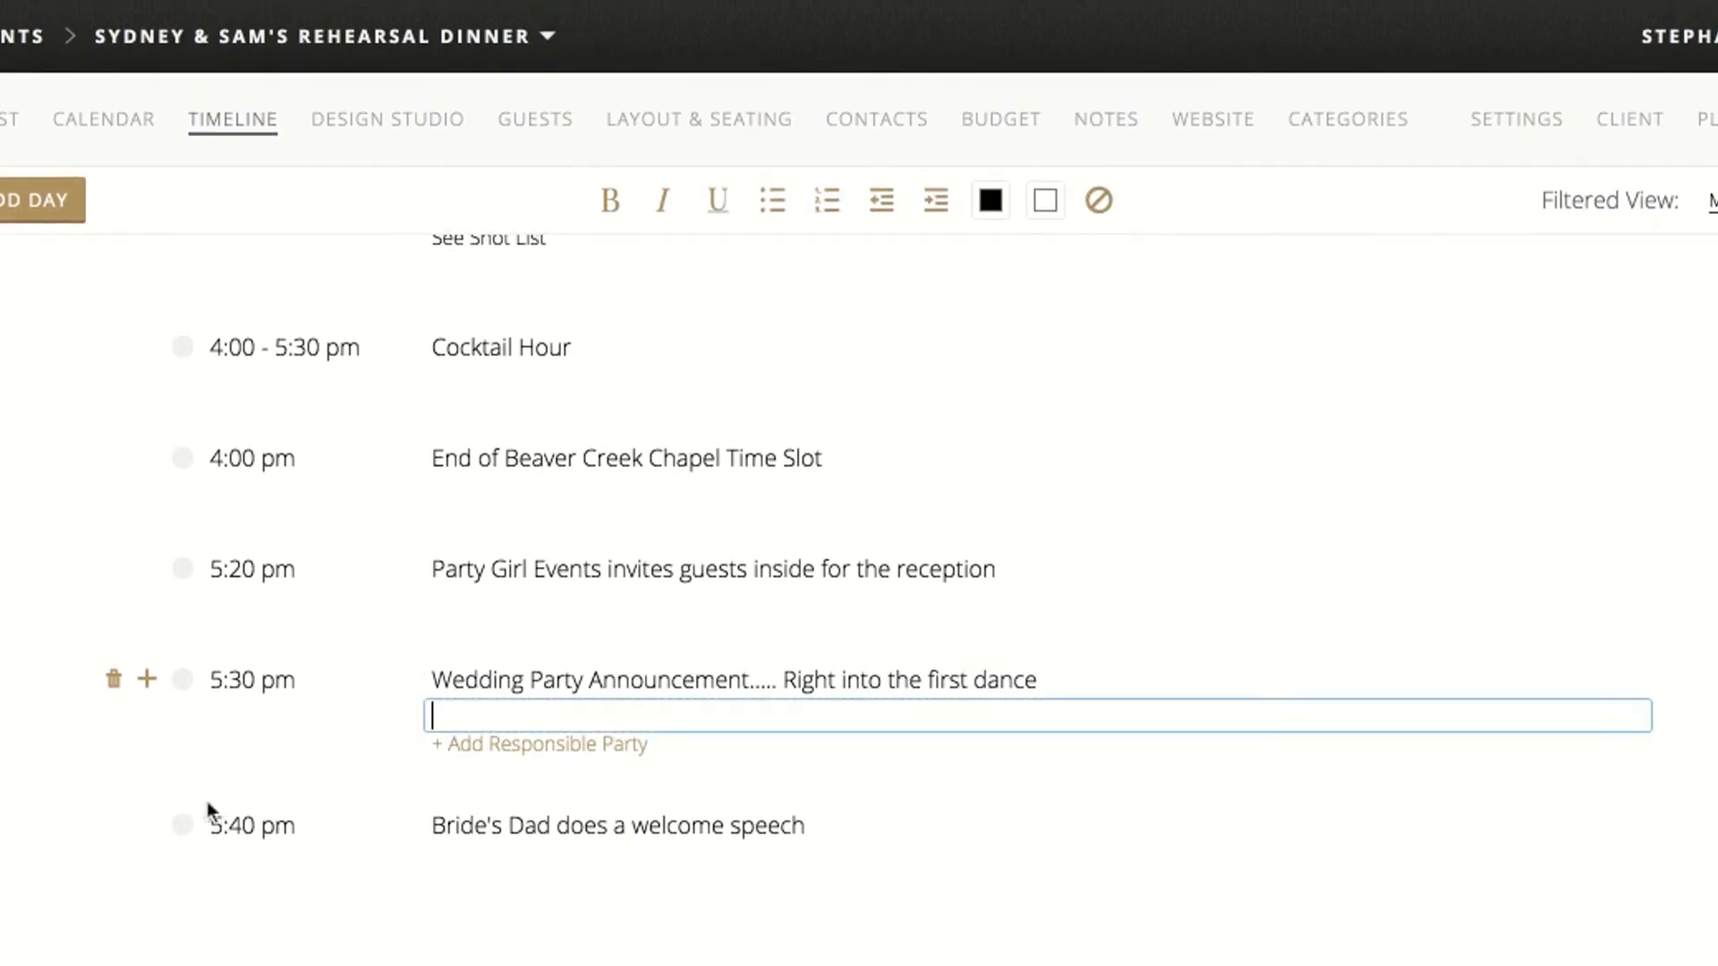
pyautogui.click(146, 827)
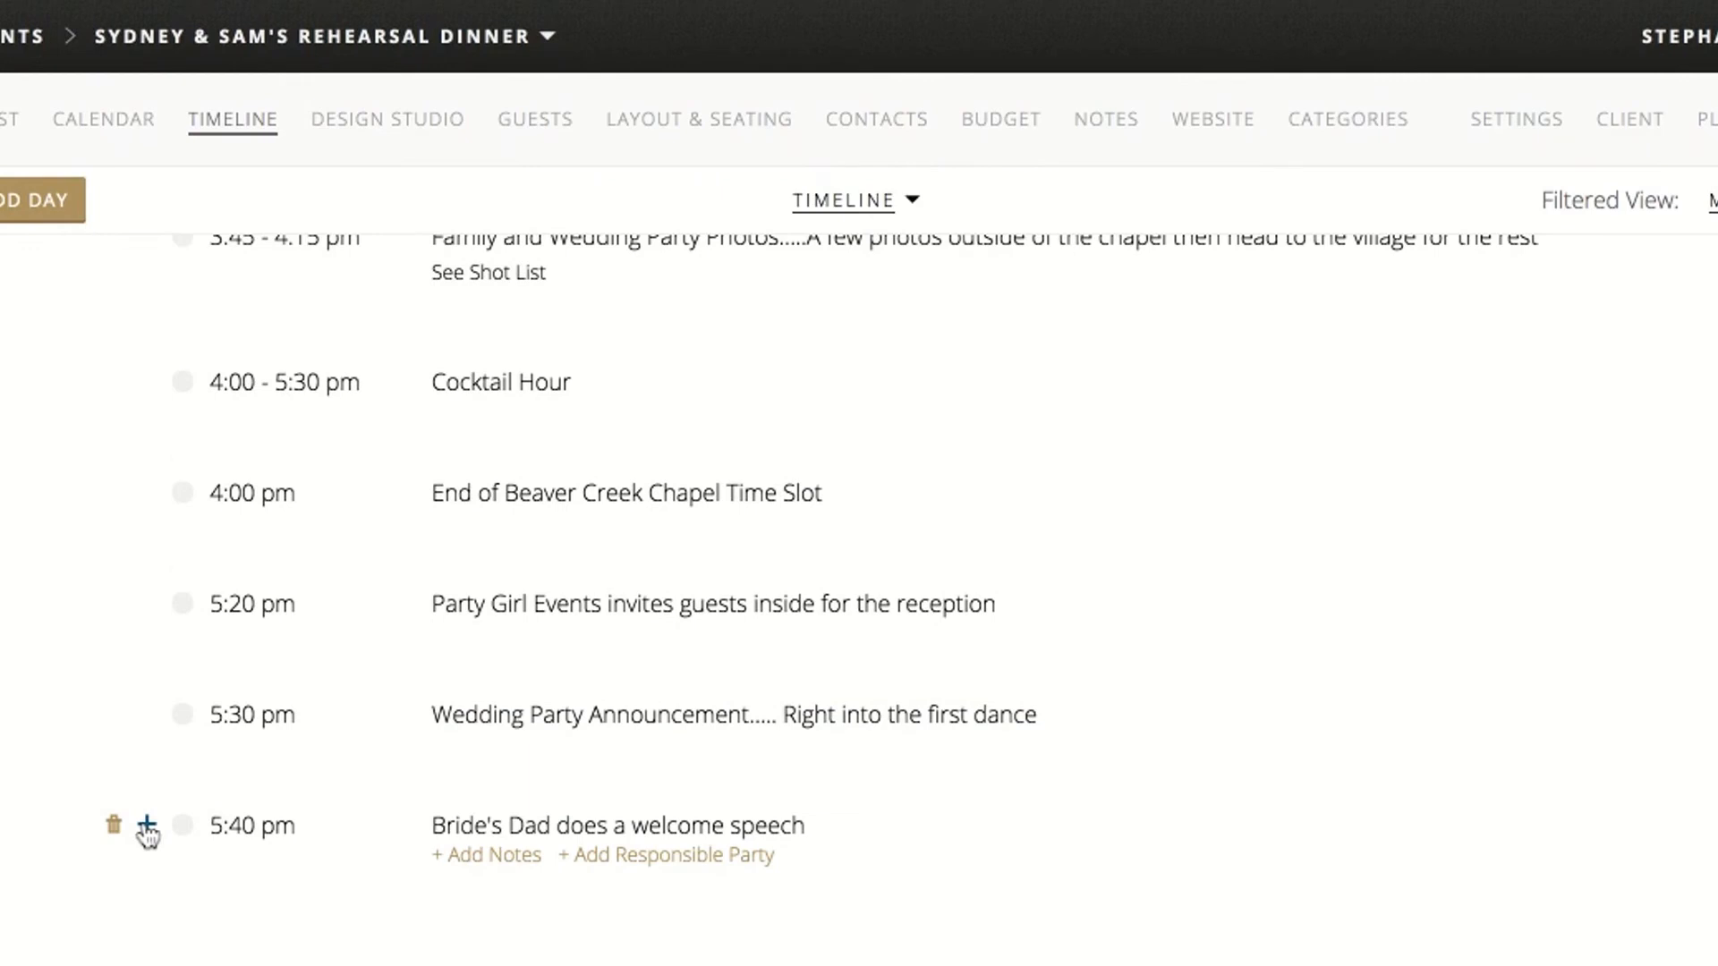
# Add a timeline item from 5:45 to 7:15 pm after the welcome speech and title it "Dinner"
pyautogui.click(146, 827)
pyautogui.write('5:45pm')
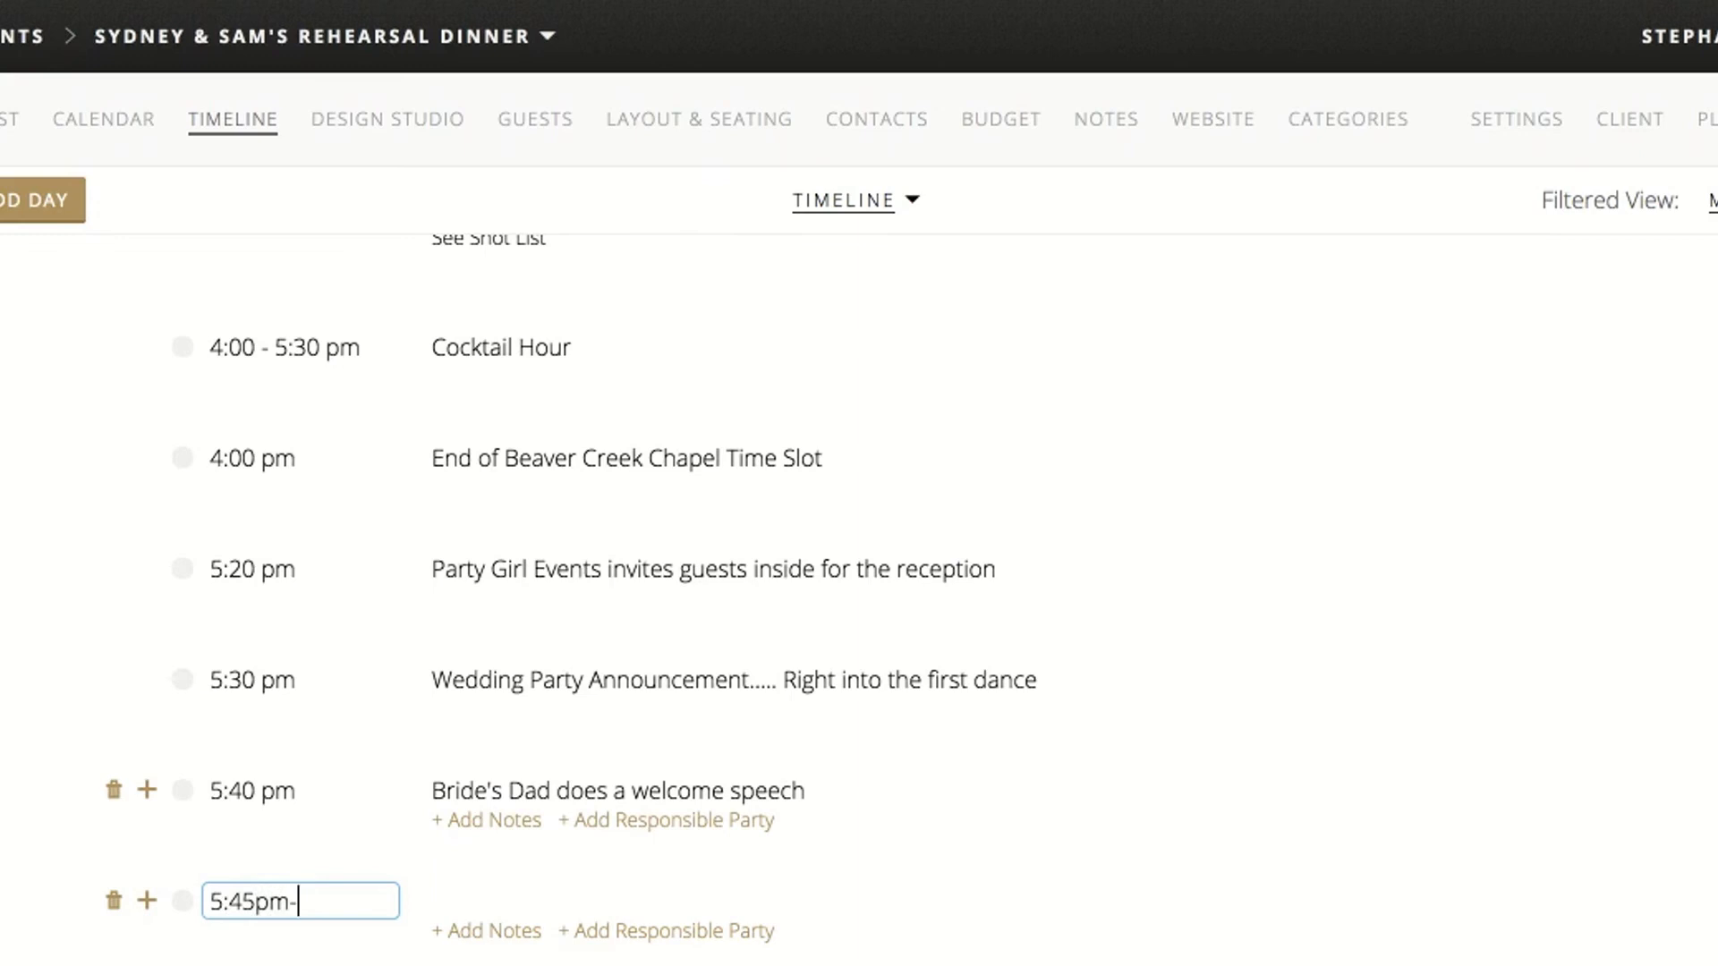
pyautogui.write('-7:15pm')
pyautogui.click(461, 887)
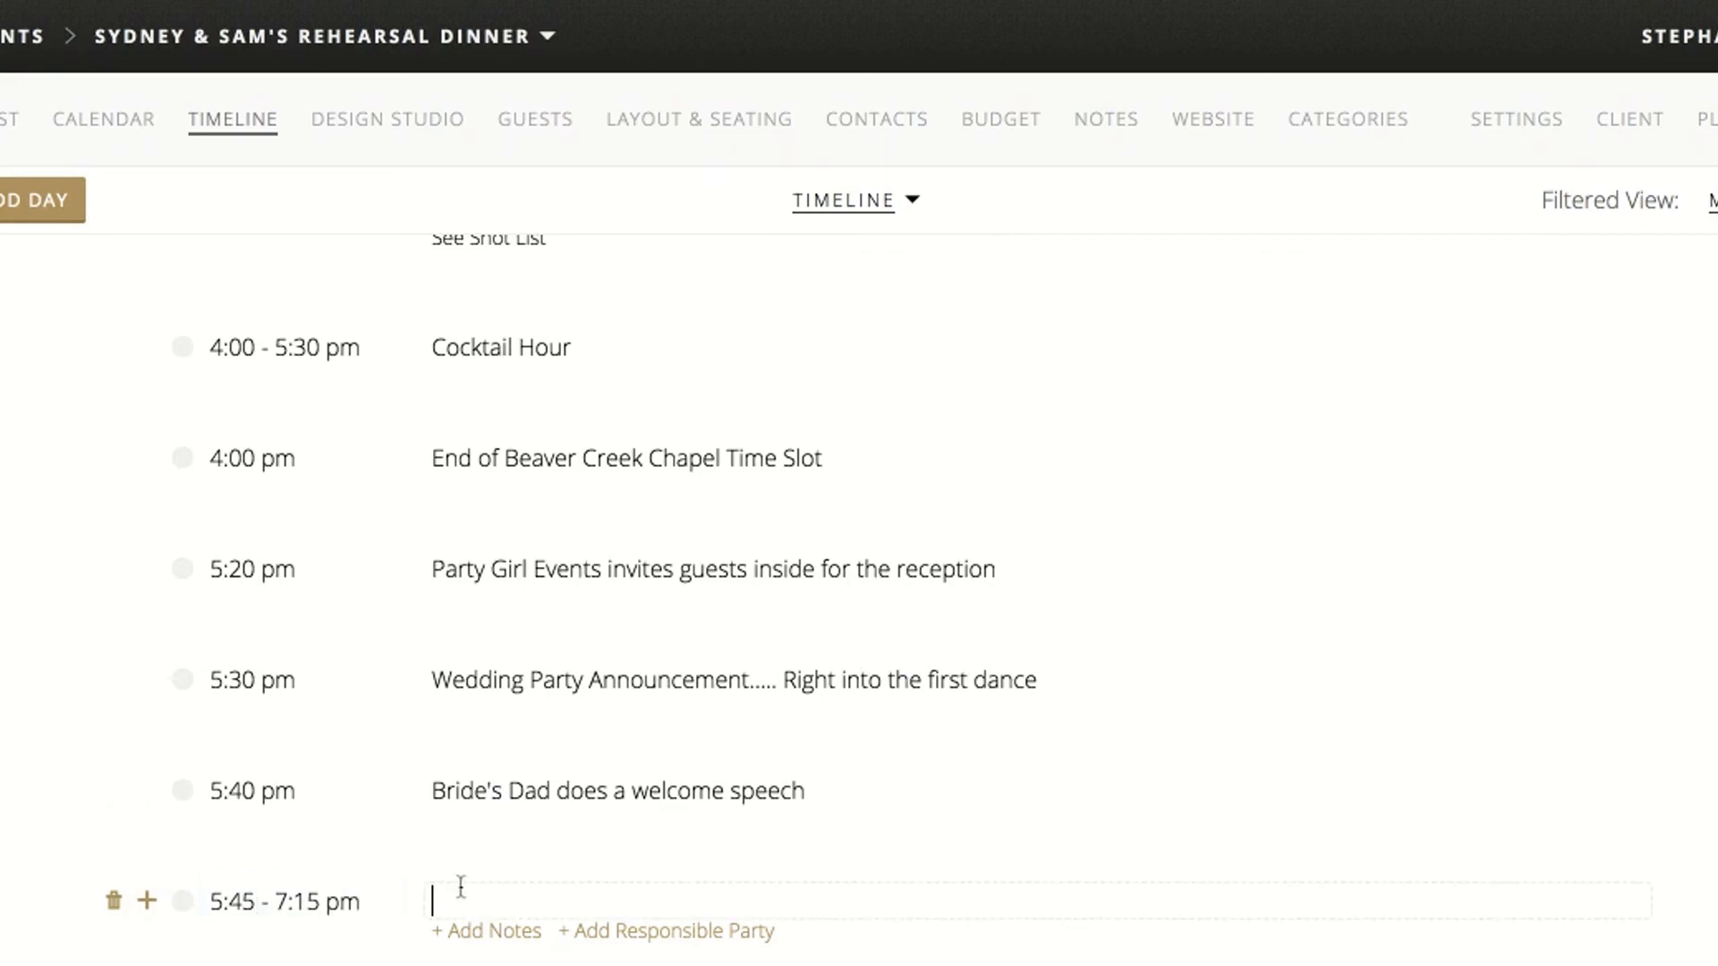
pyautogui.write('Dinner')
pyautogui.scroll(-1, 461, 822)
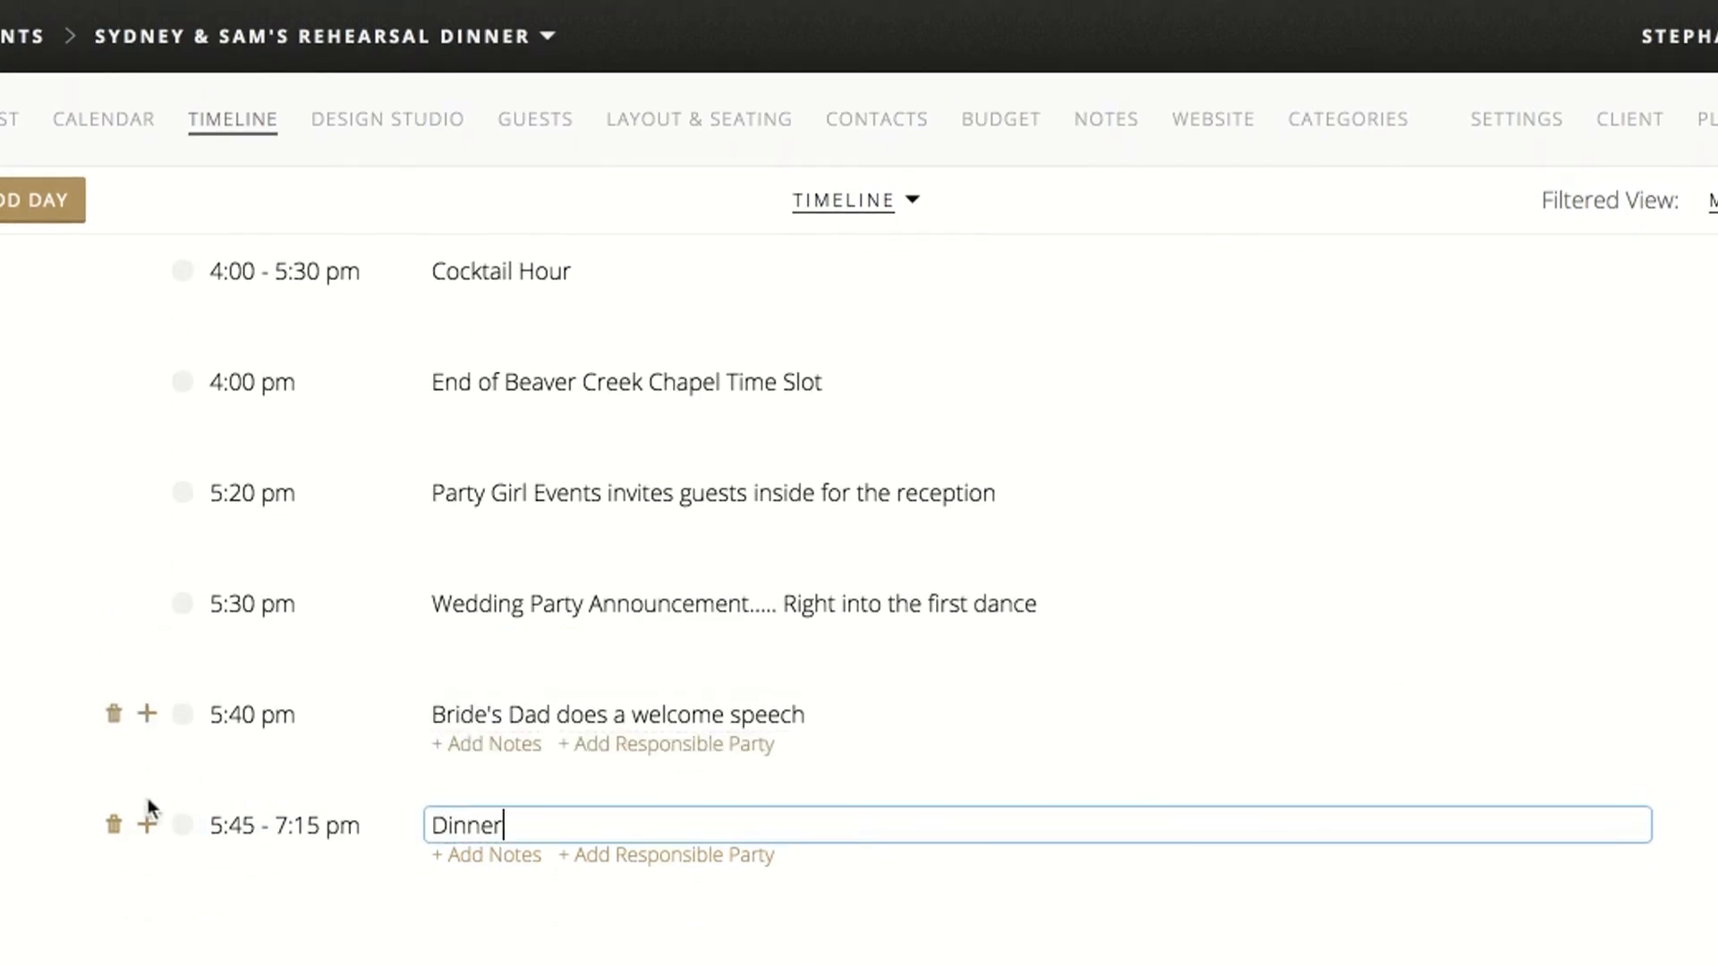
pyautogui.click(149, 833)
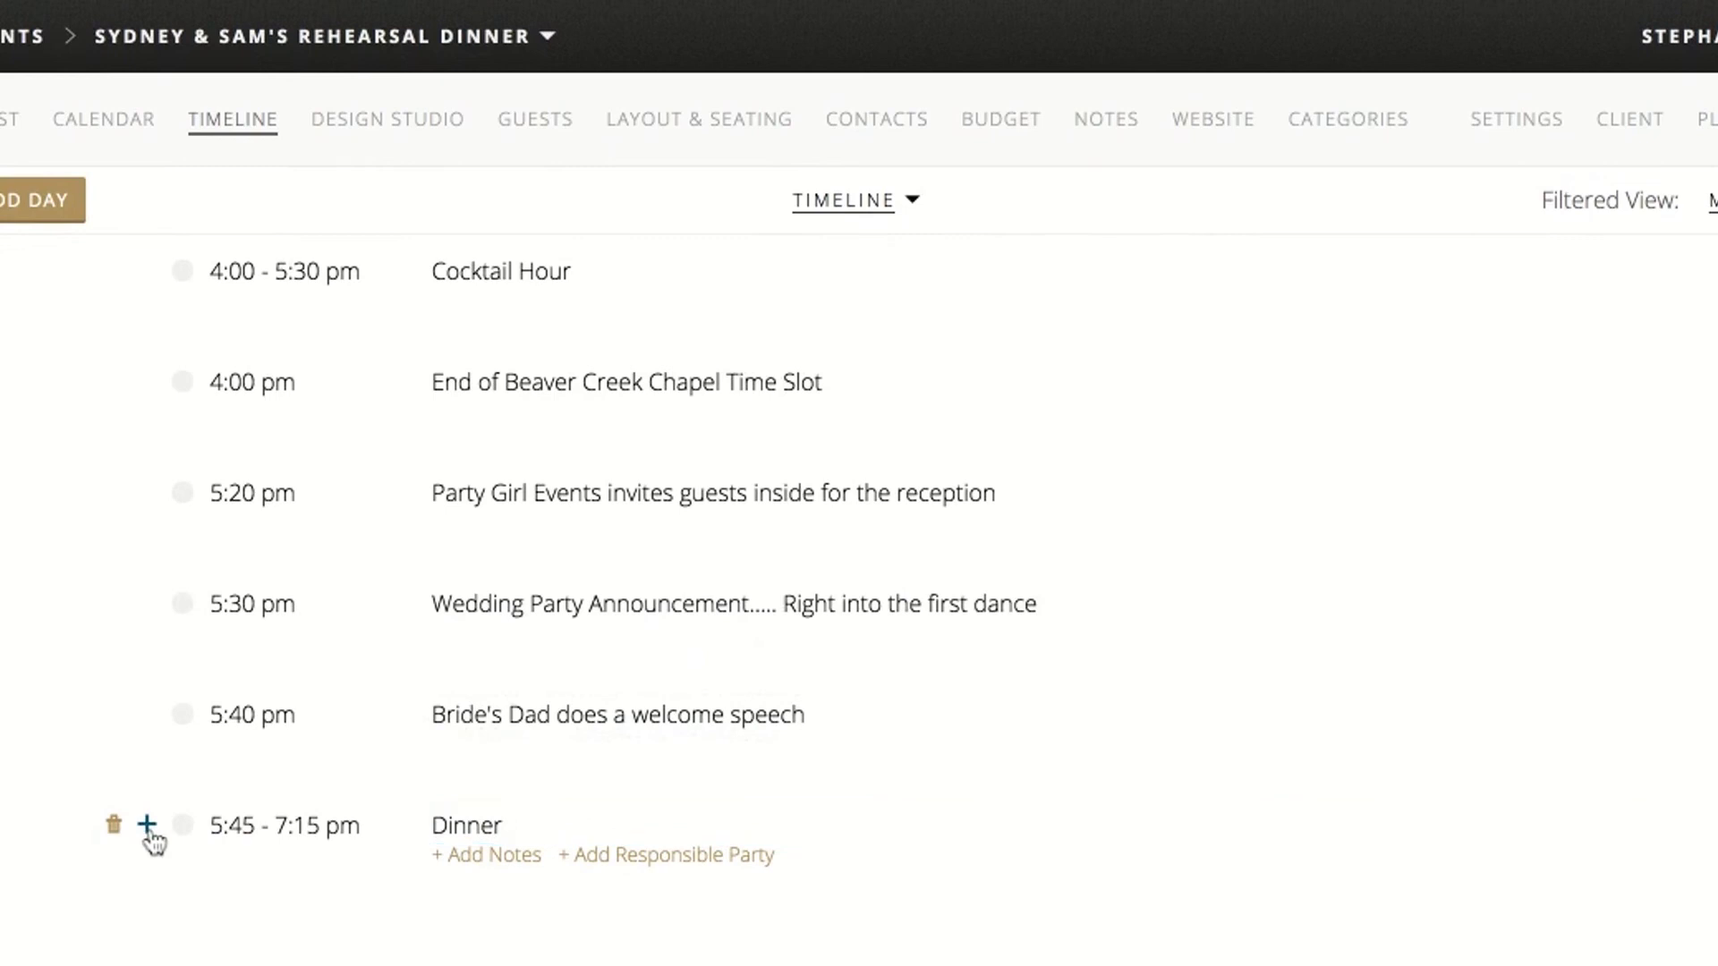
# Insert a timeline item after Dinner and set its time to 7:00 pm
pyautogui.click(148, 827)
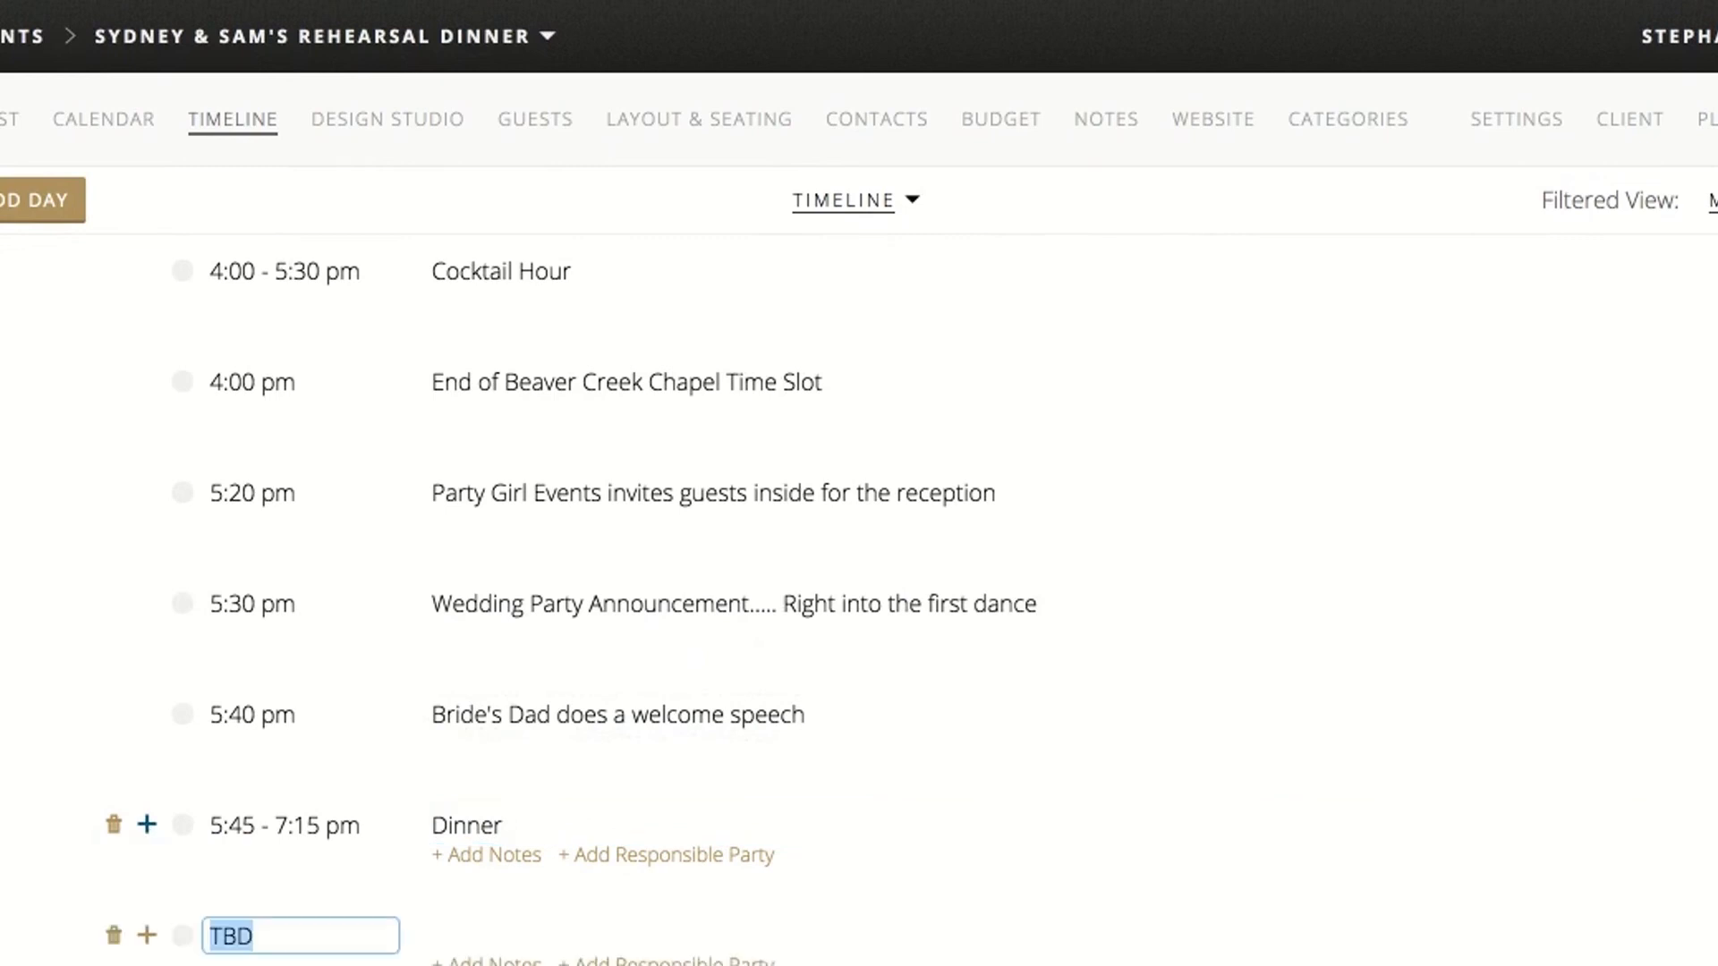
pyautogui.scroll(-2, 148, 827)
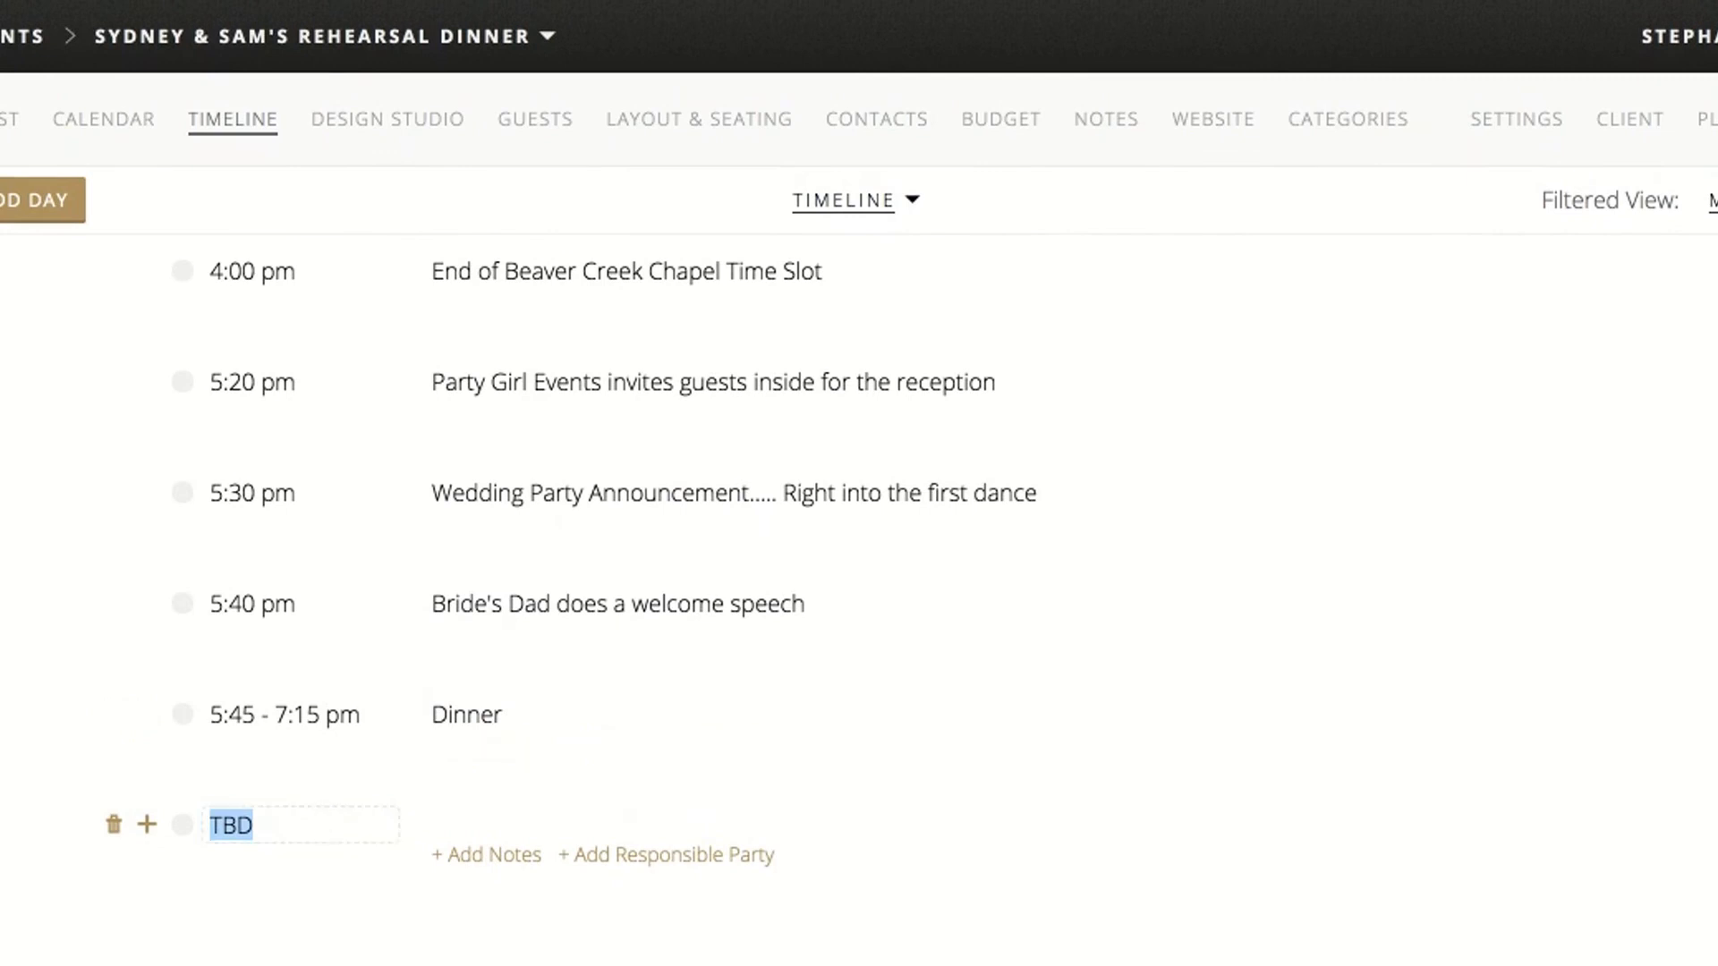
pyautogui.write('7pm')
pyautogui.click(513, 830)
# Title the 7:00 pm timeline item "Speeches..... Best Man..... Maid of Honor.... Bride's Dad"
pyautogui.write('Speehes')
pyautogui.press('BackSpace')
pyautogui.press('BackSpace')
pyautogui.press('BackSpace')
pyautogui.write('ches..... Best Man')
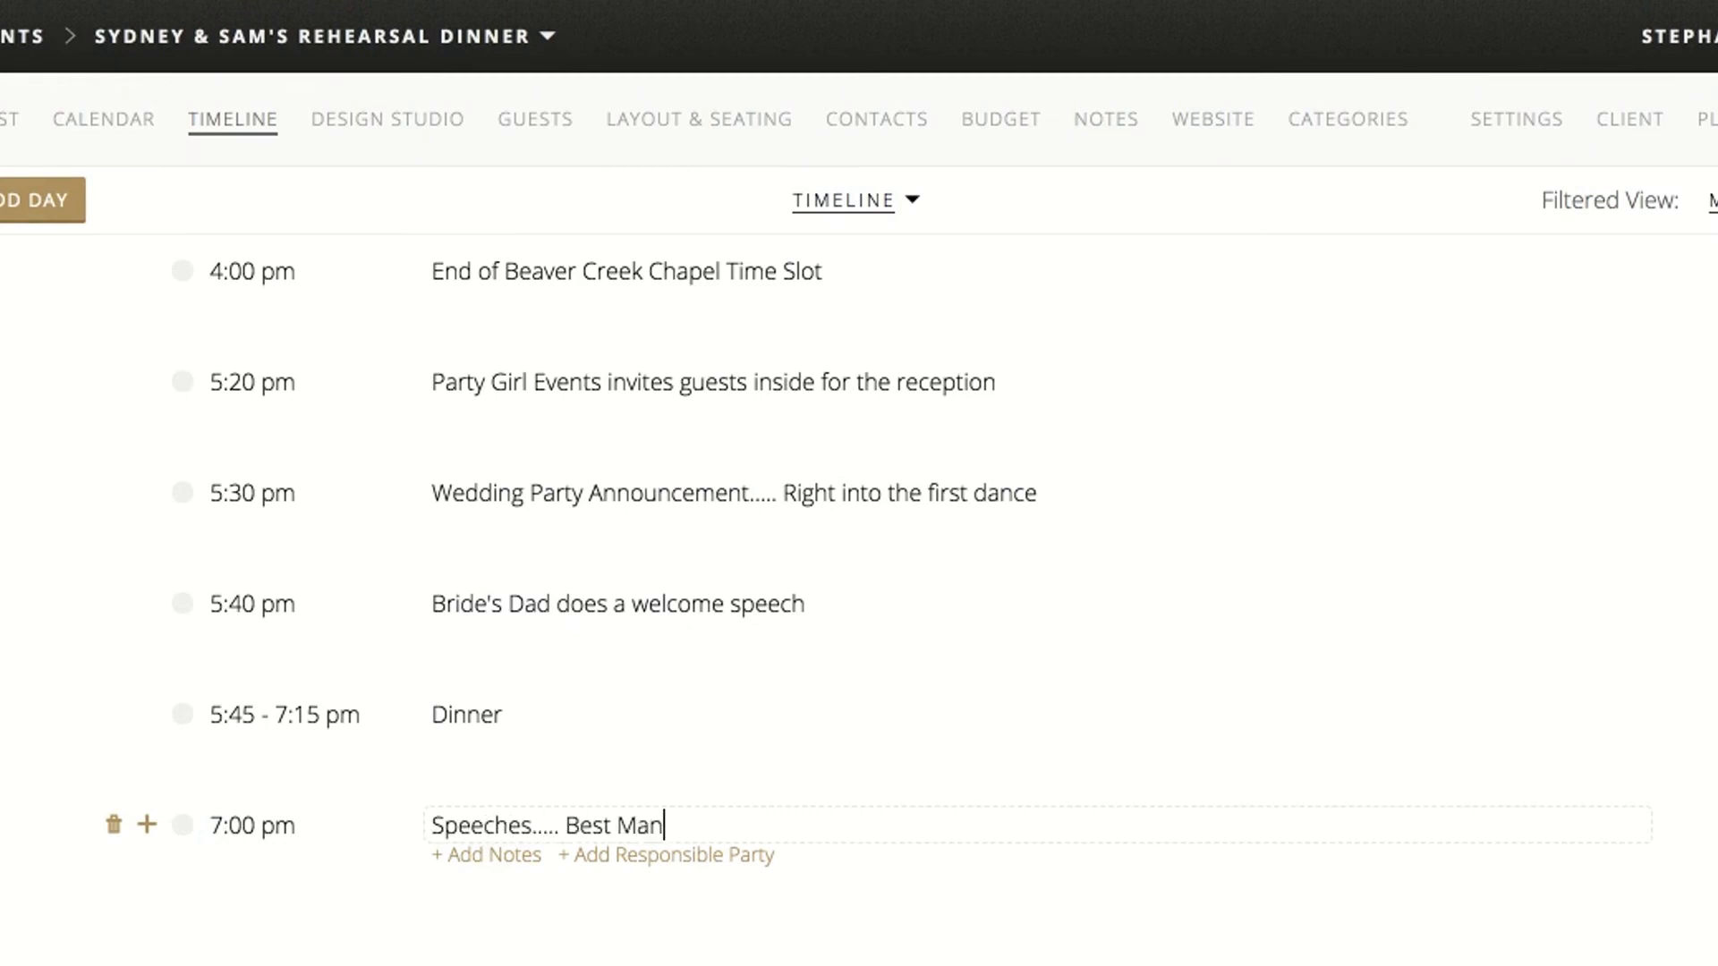
pyautogui.write("..... Maid of Honor.... Bride's Dad")
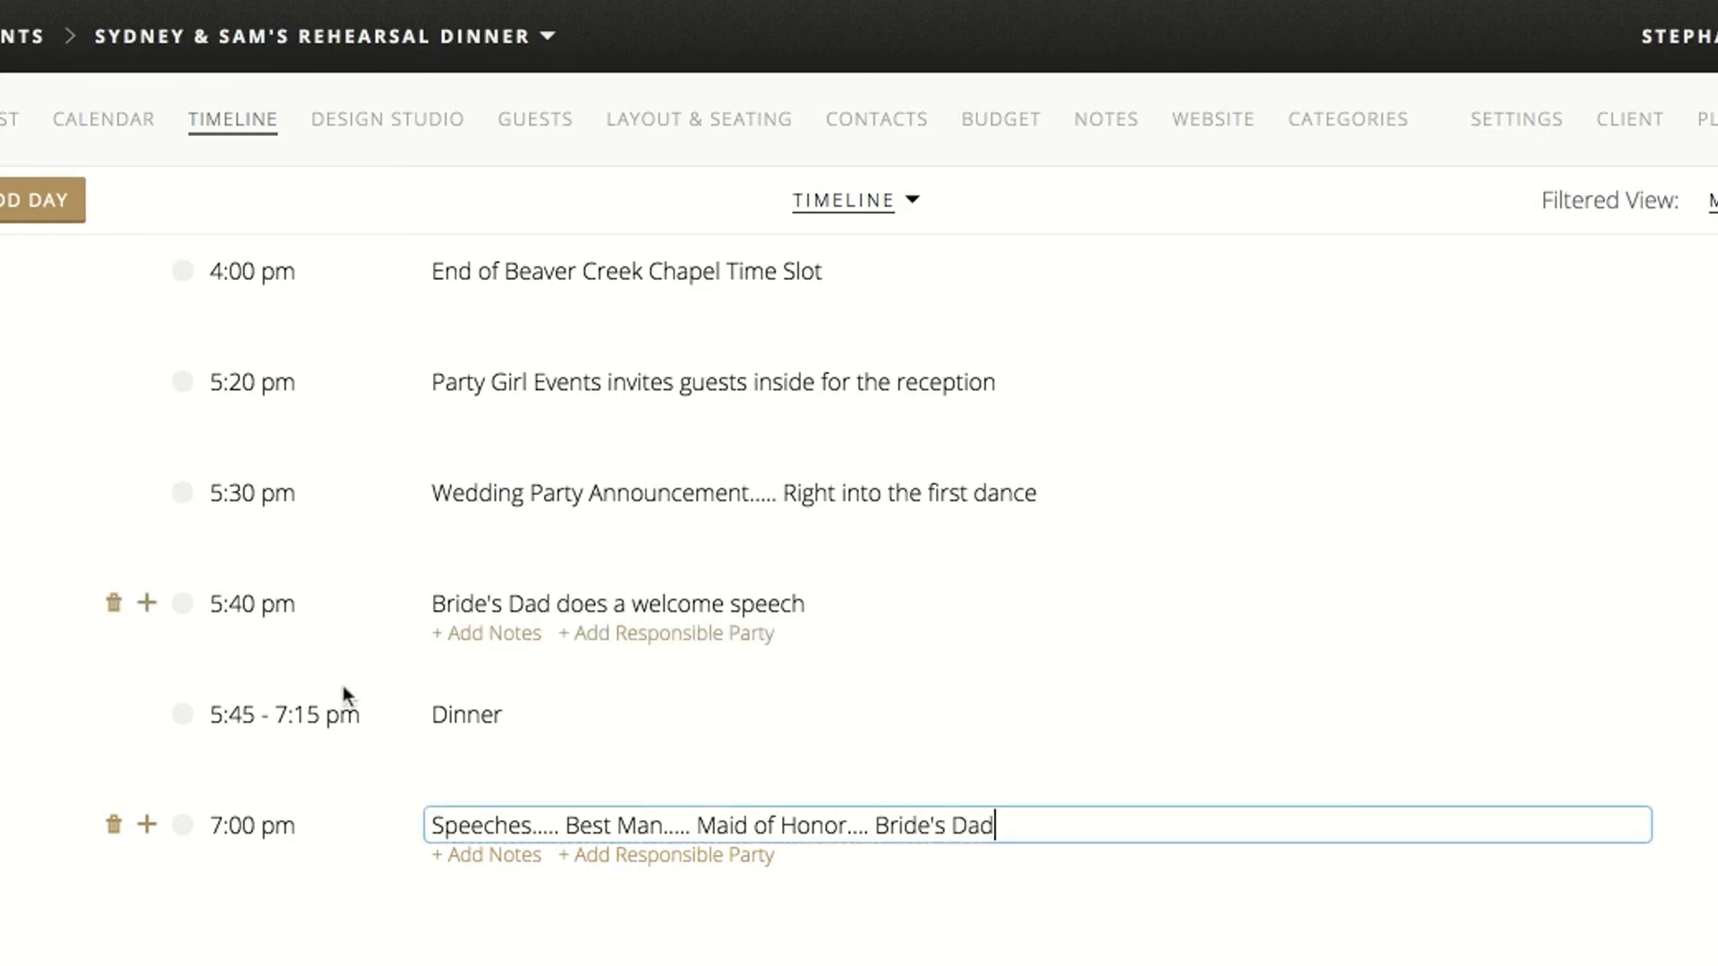
pyautogui.click(29, 768)
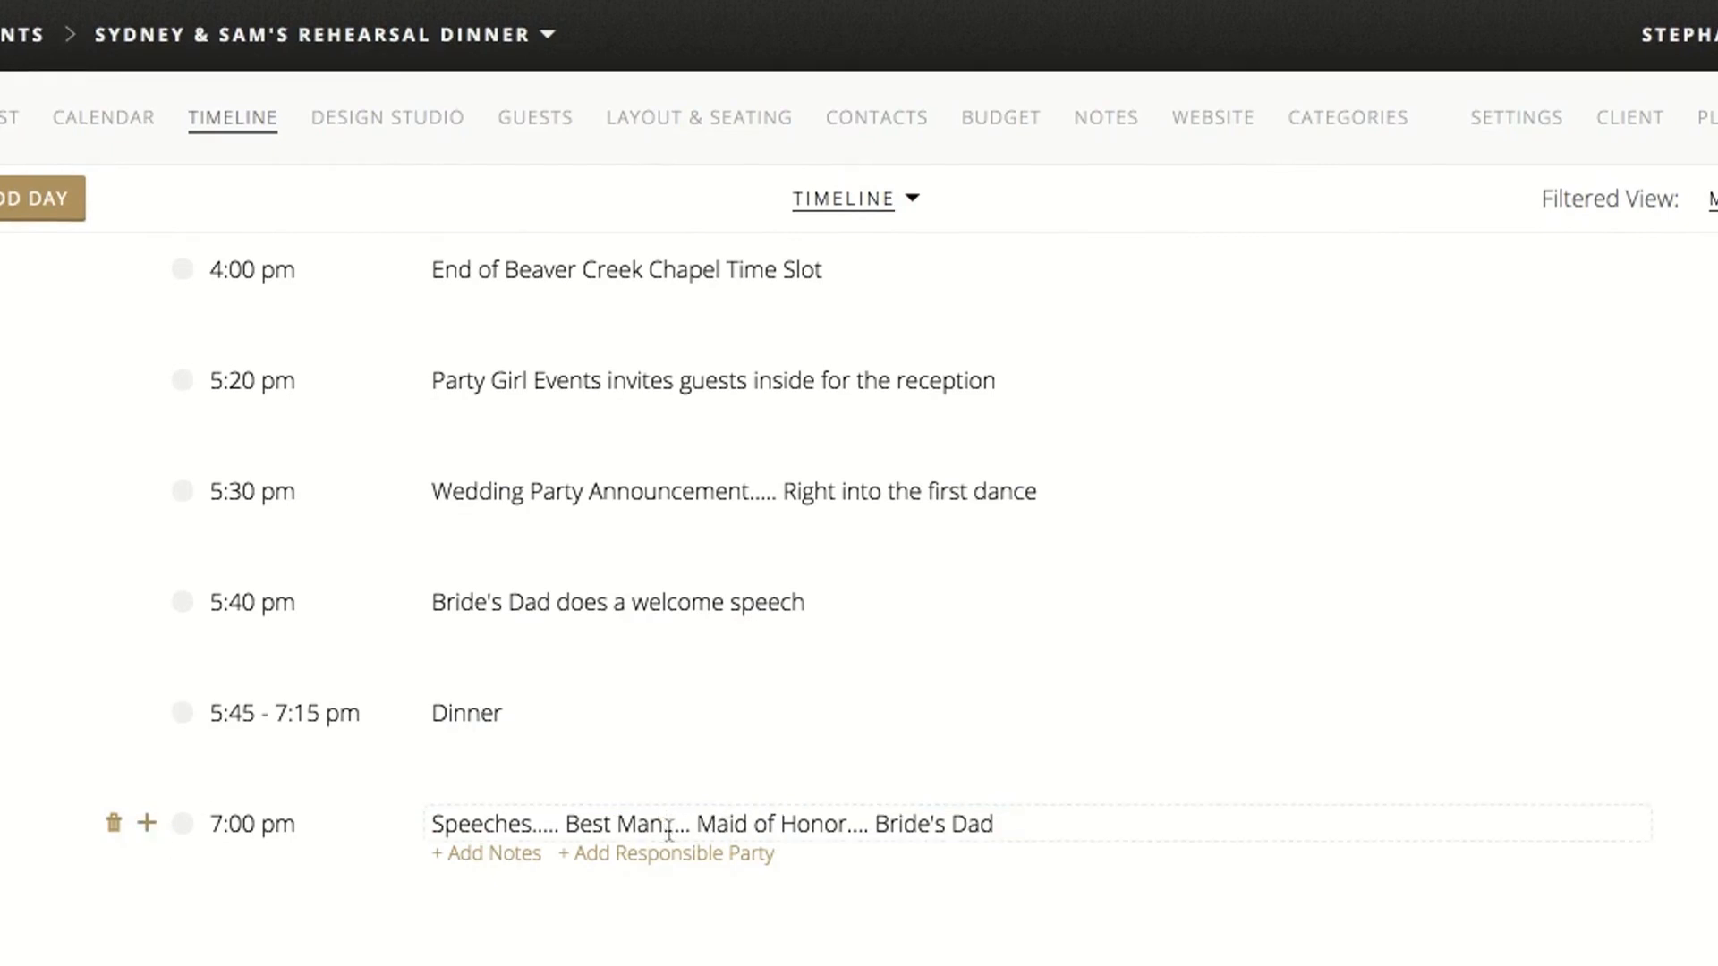
pyautogui.click(569, 827)
pyautogui.click(147, 829)
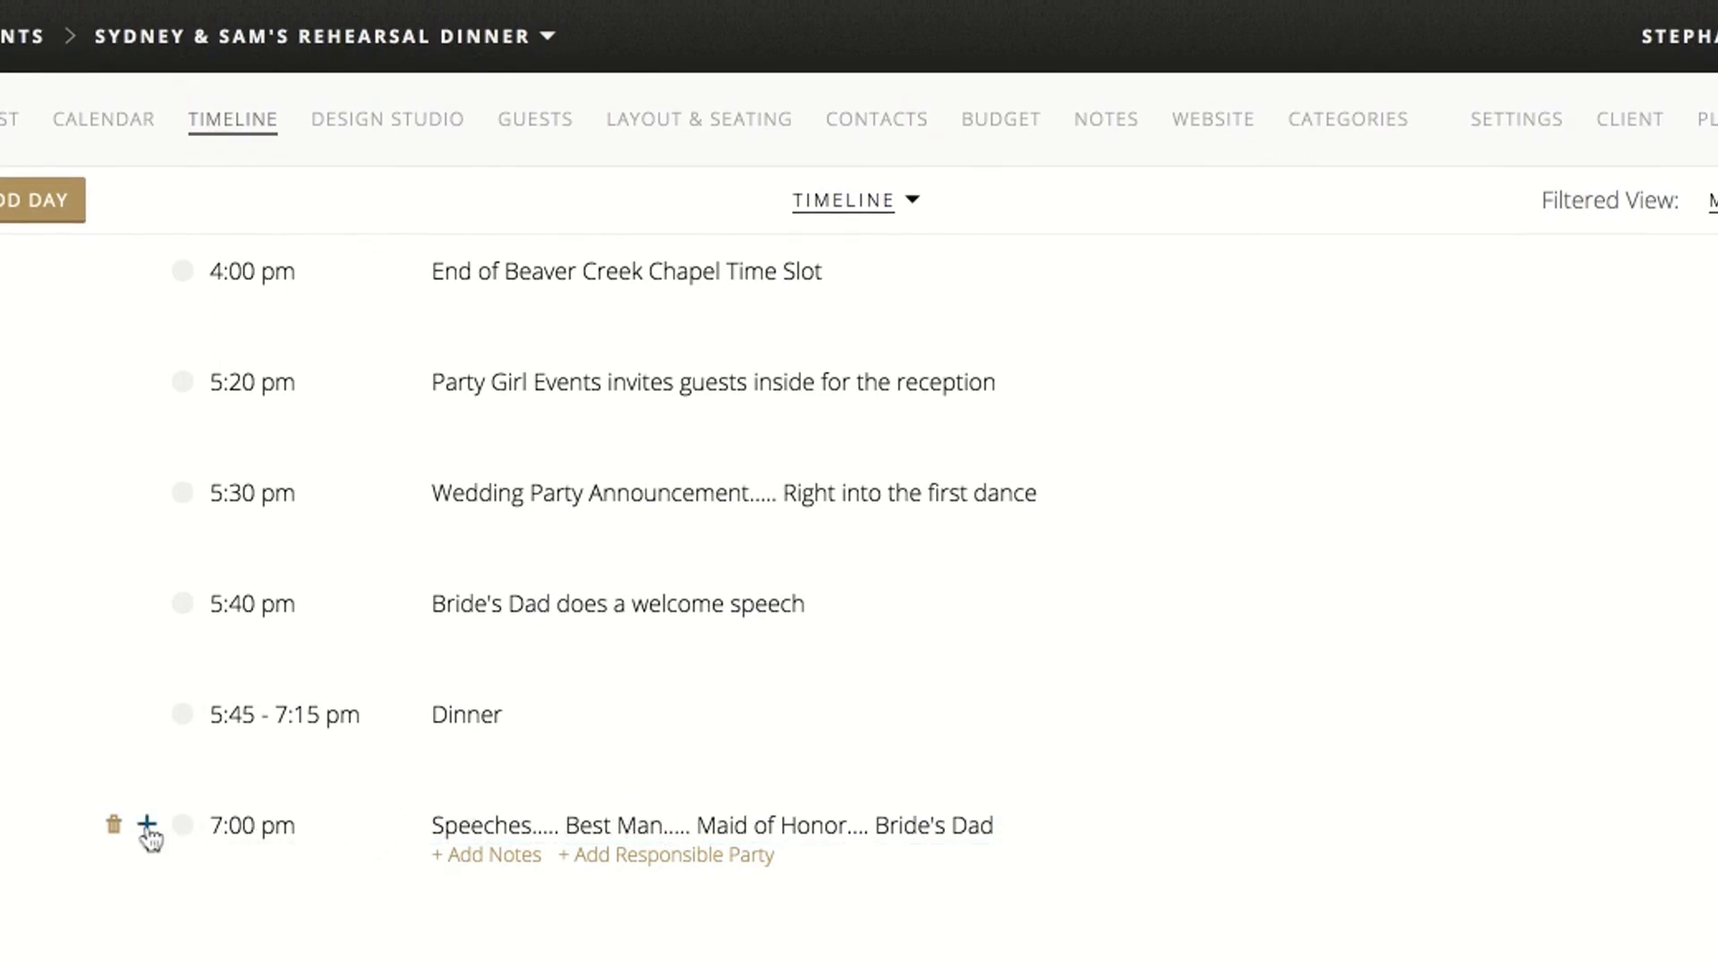
# Add a 7:15 pm timeline item after Speeches titled "Father/ Daughter Dance.... Followed by Mother Son Dance"
pyautogui.click(147, 827)
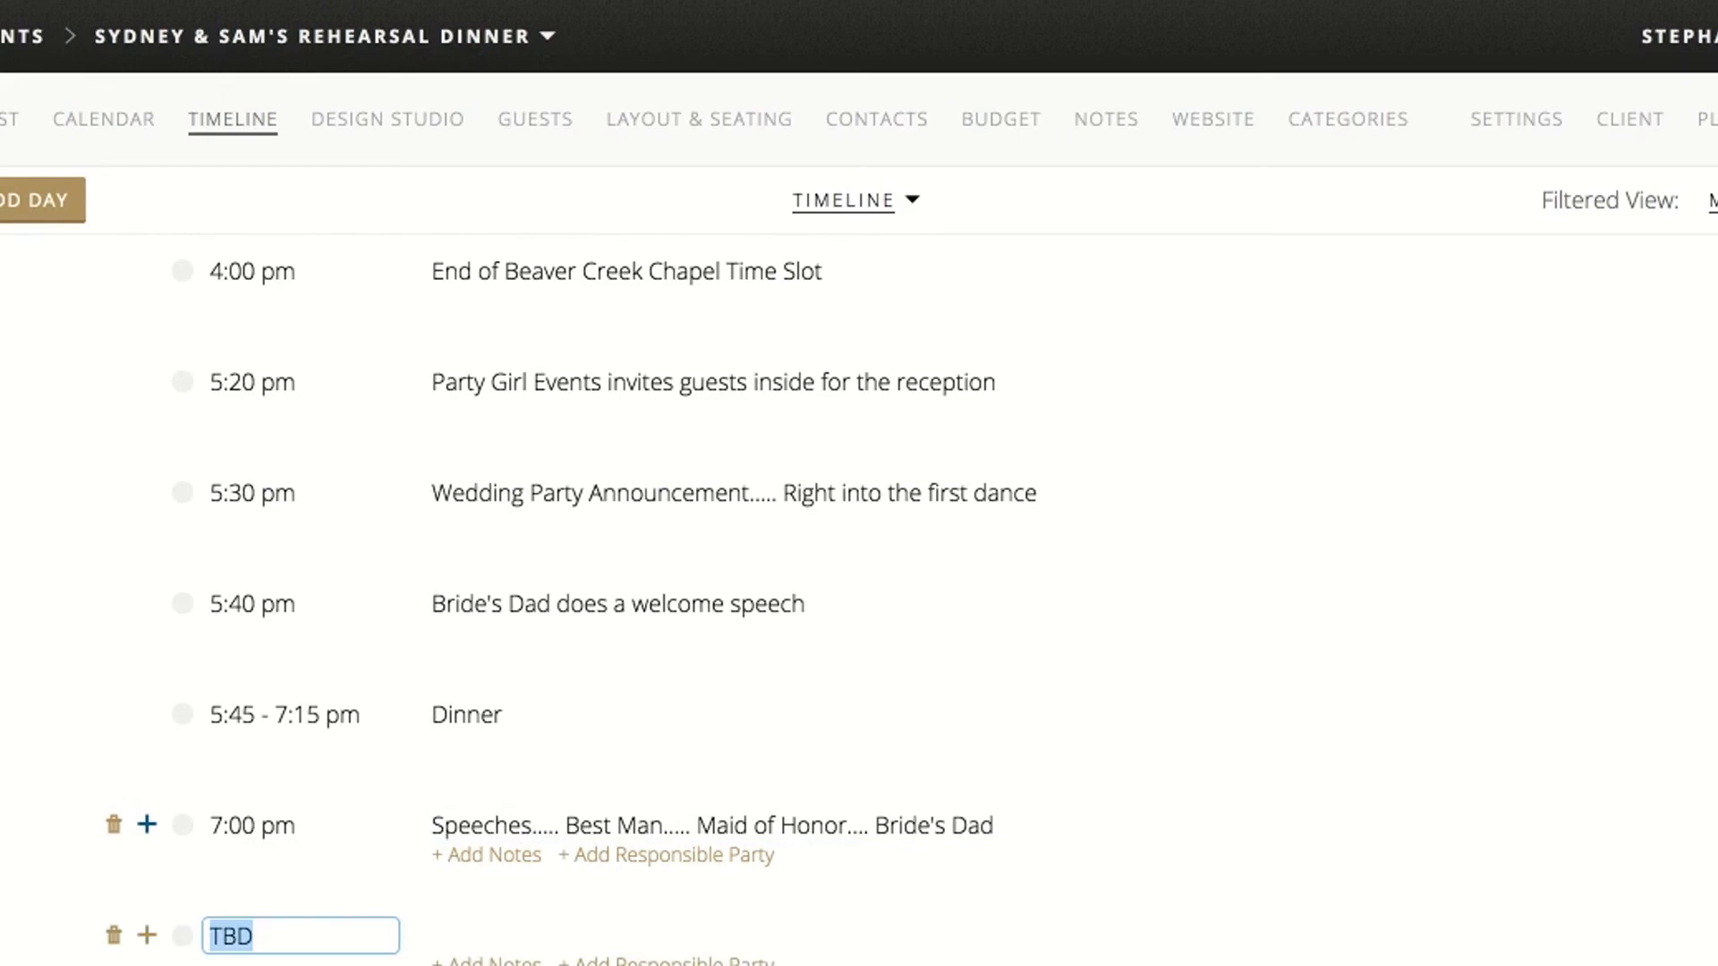
pyautogui.scroll(-2, 147, 827)
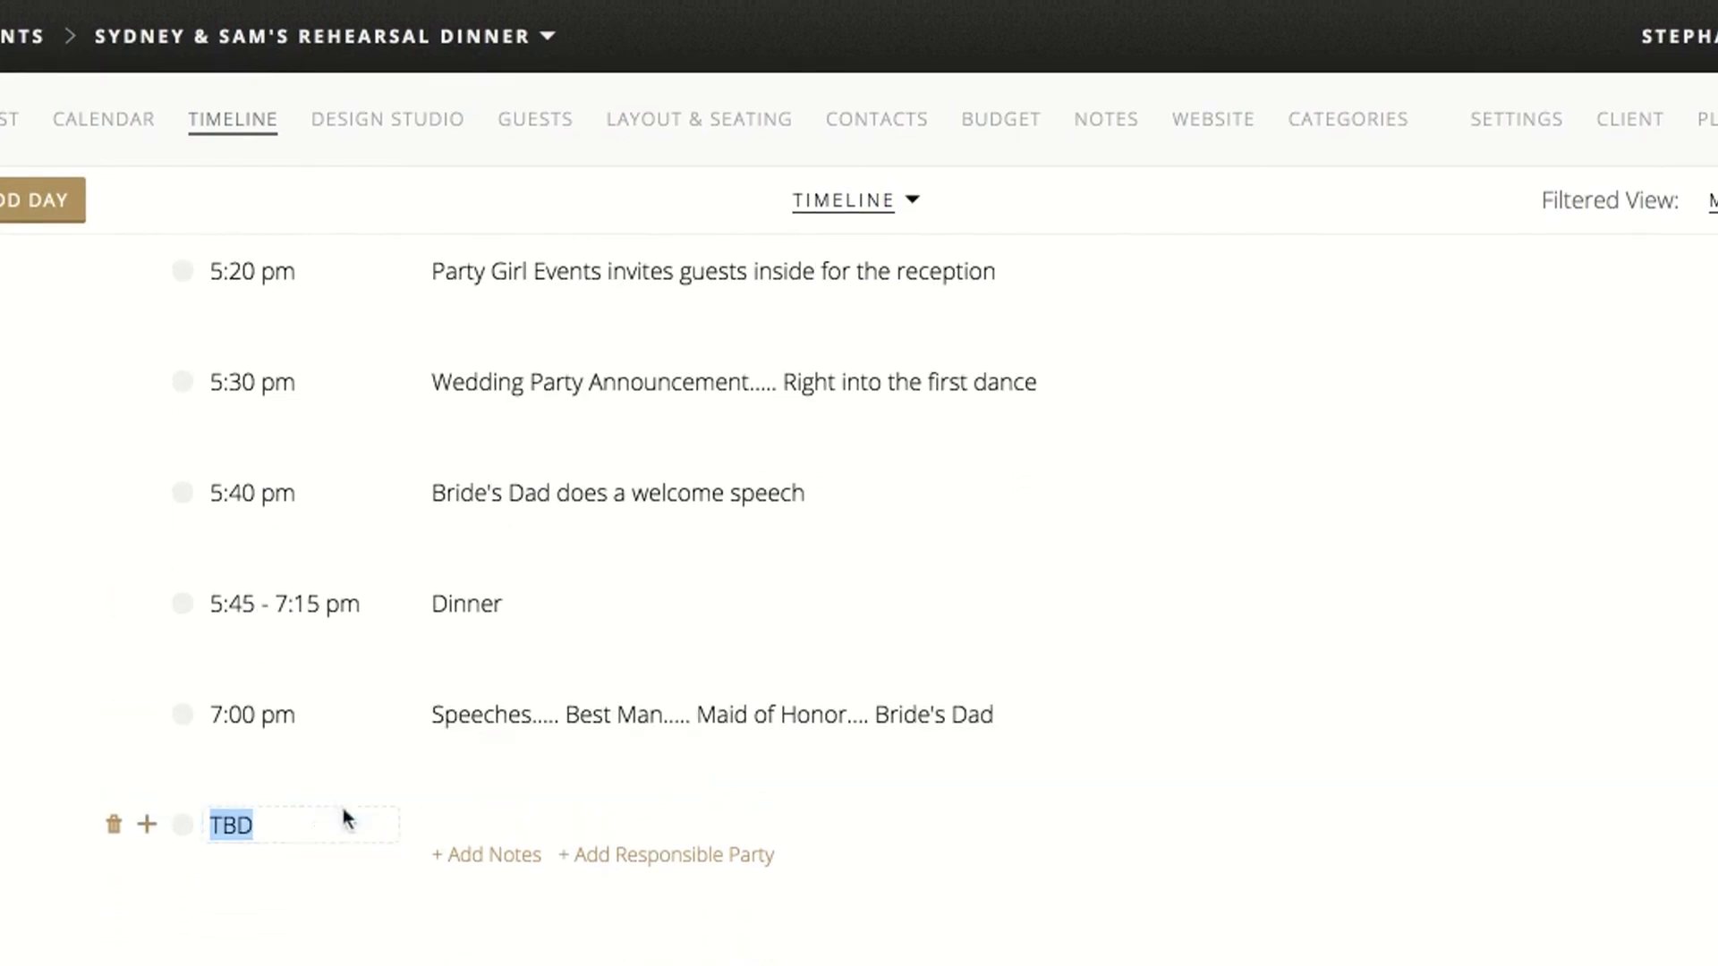
pyautogui.write('5:15pm')
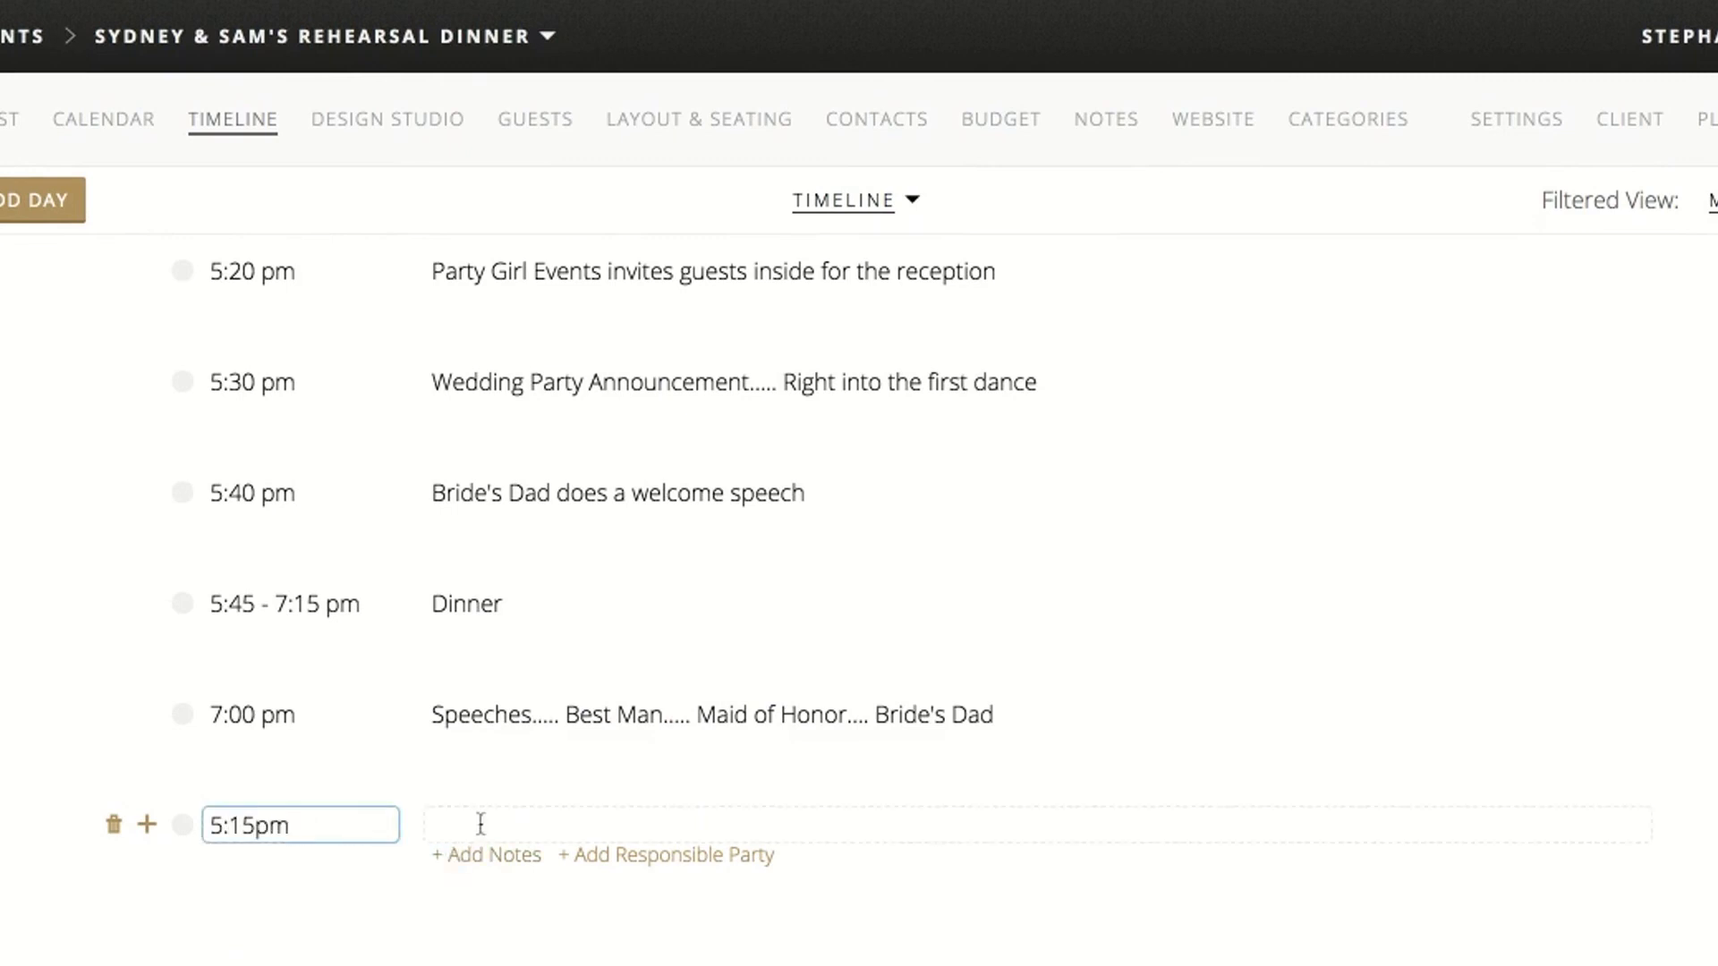
pyautogui.press('BackSpace')
pyautogui.write('7')
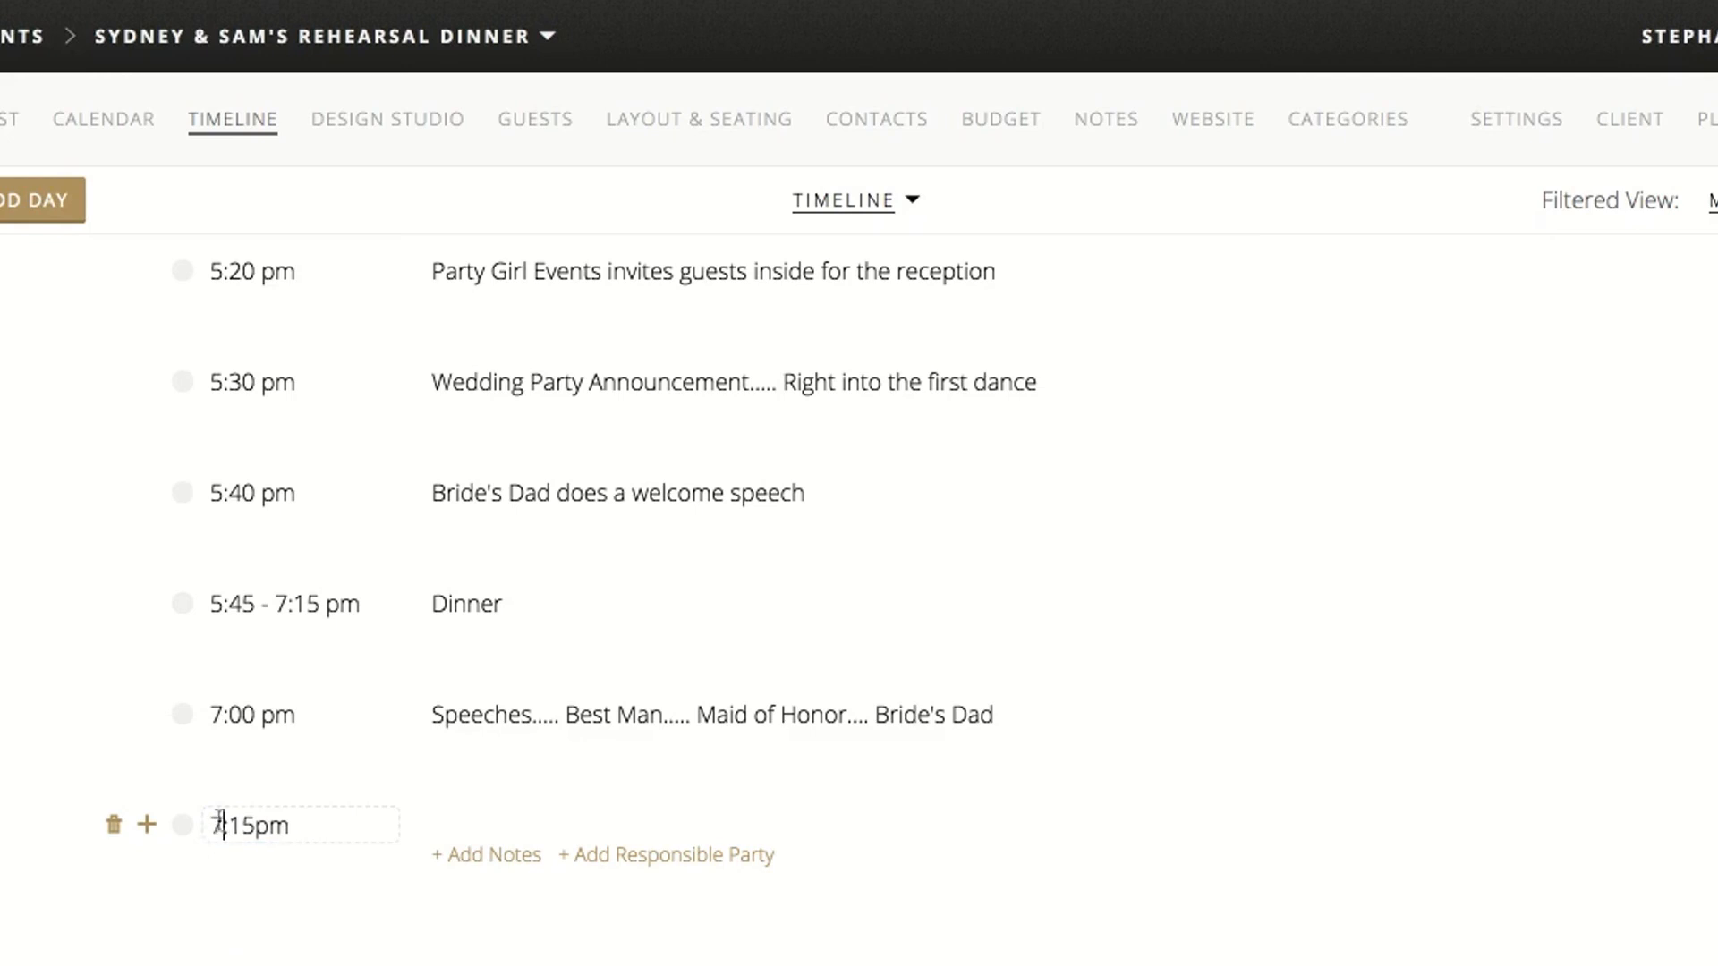
pyautogui.click(510, 824)
pyautogui.write('Father/ ')
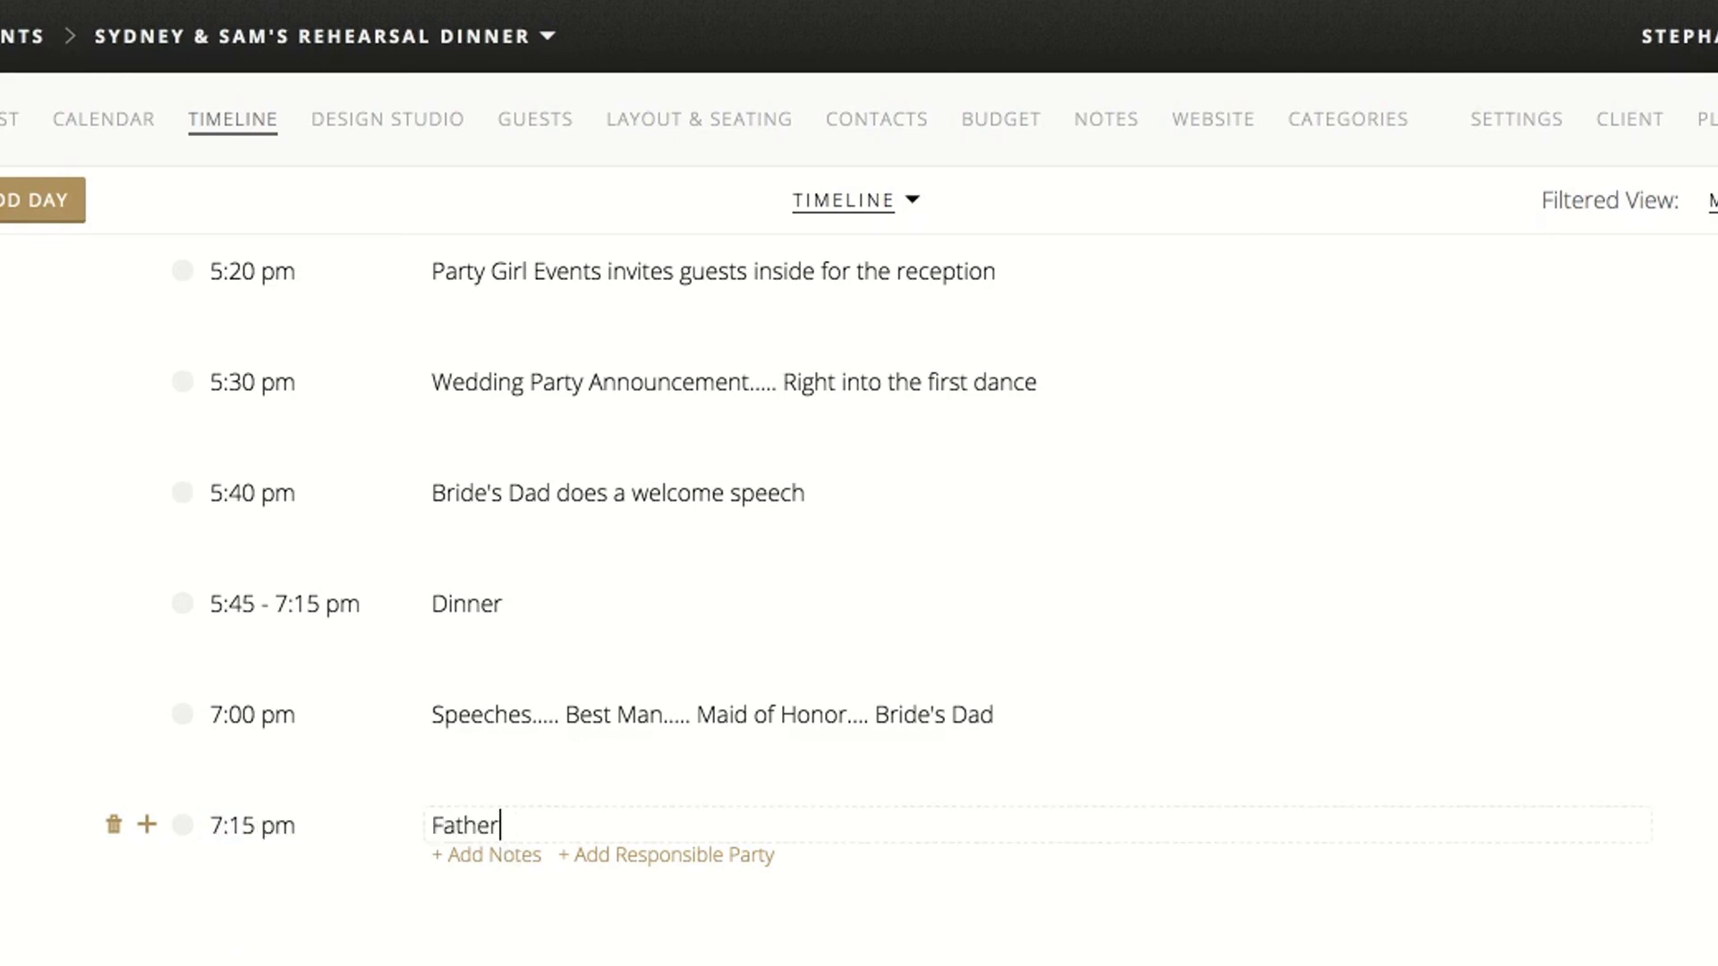
pyautogui.write('Daughter Dance.... Followed by Mother Son Dance')
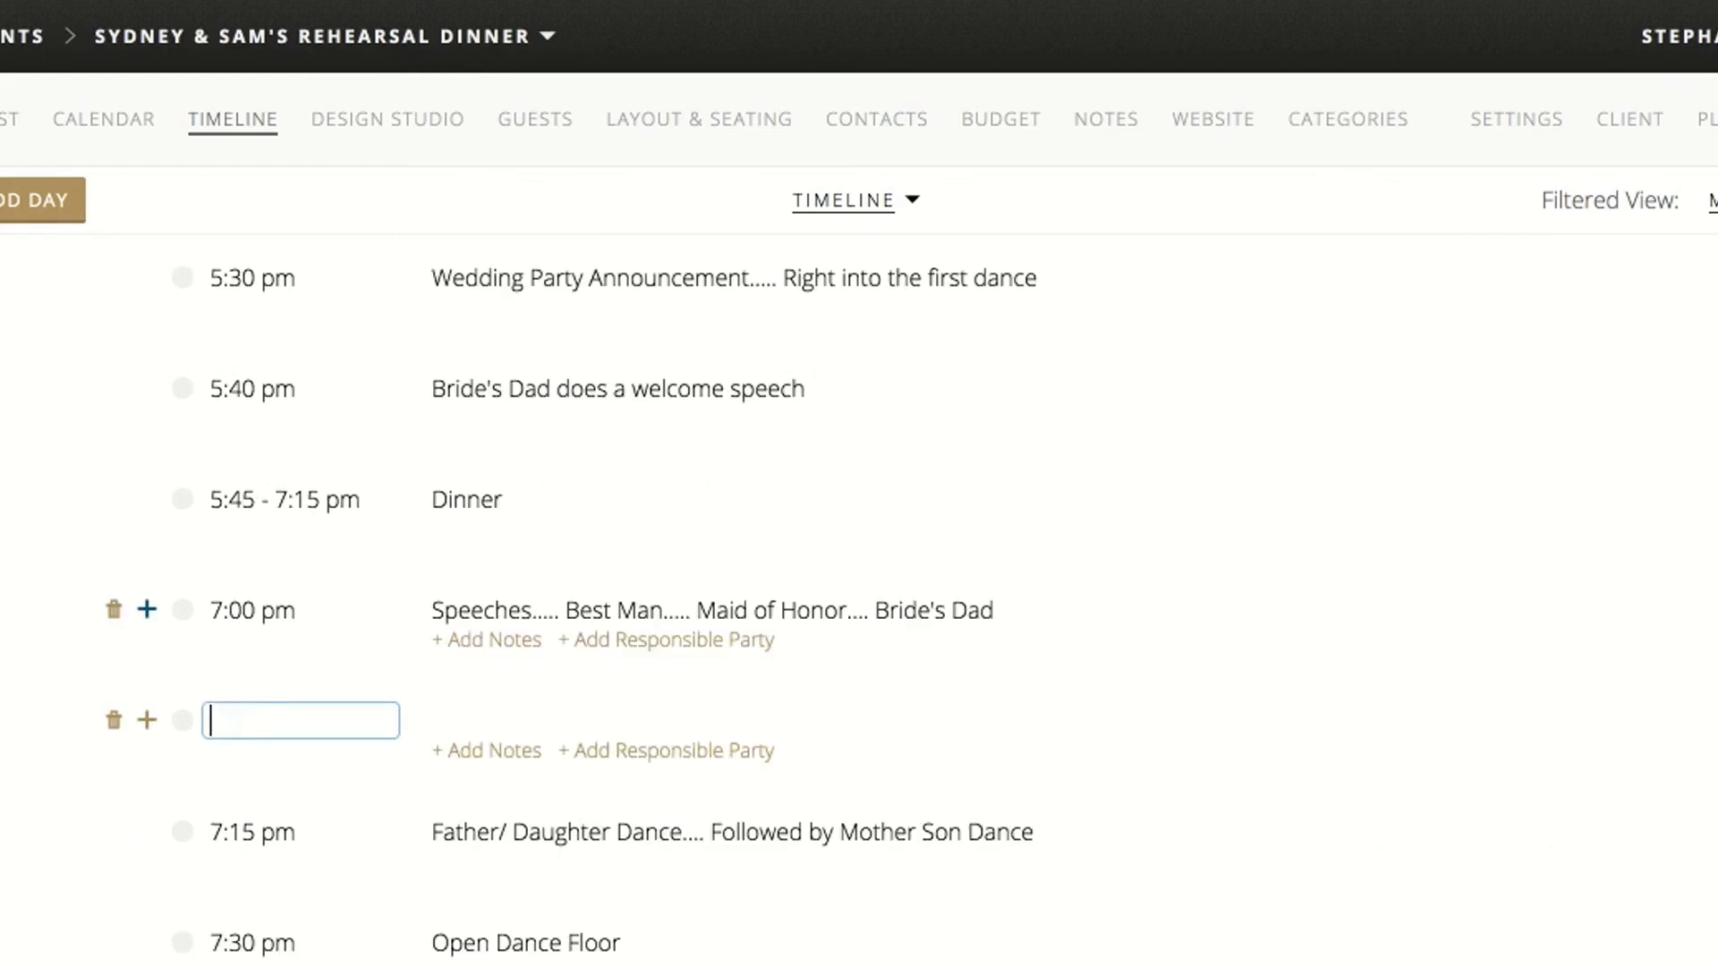
# Set the blank item after Speeches to 7:15 pm and title it "Cake Cutting ( cake is served on a dessert table)"
pyautogui.write(':15pm')
pyautogui.click(507, 723)
pyautogui.write('Cake Cutting ')
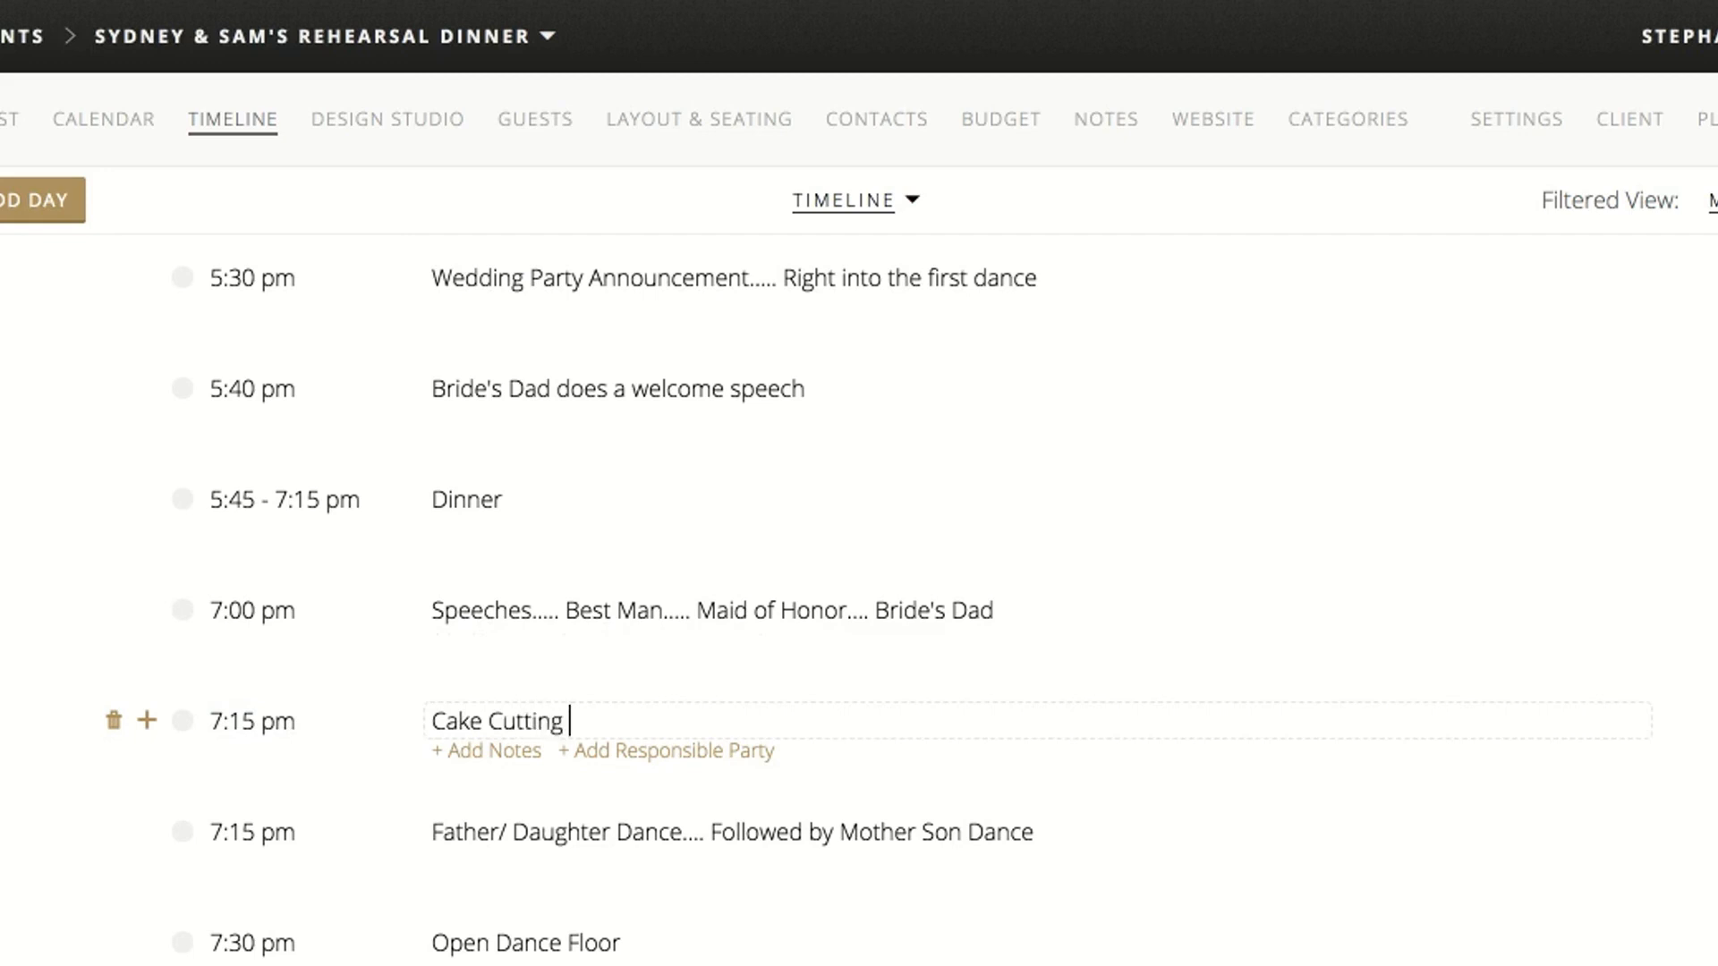
pyautogui.write(' ( cake is served on a s')
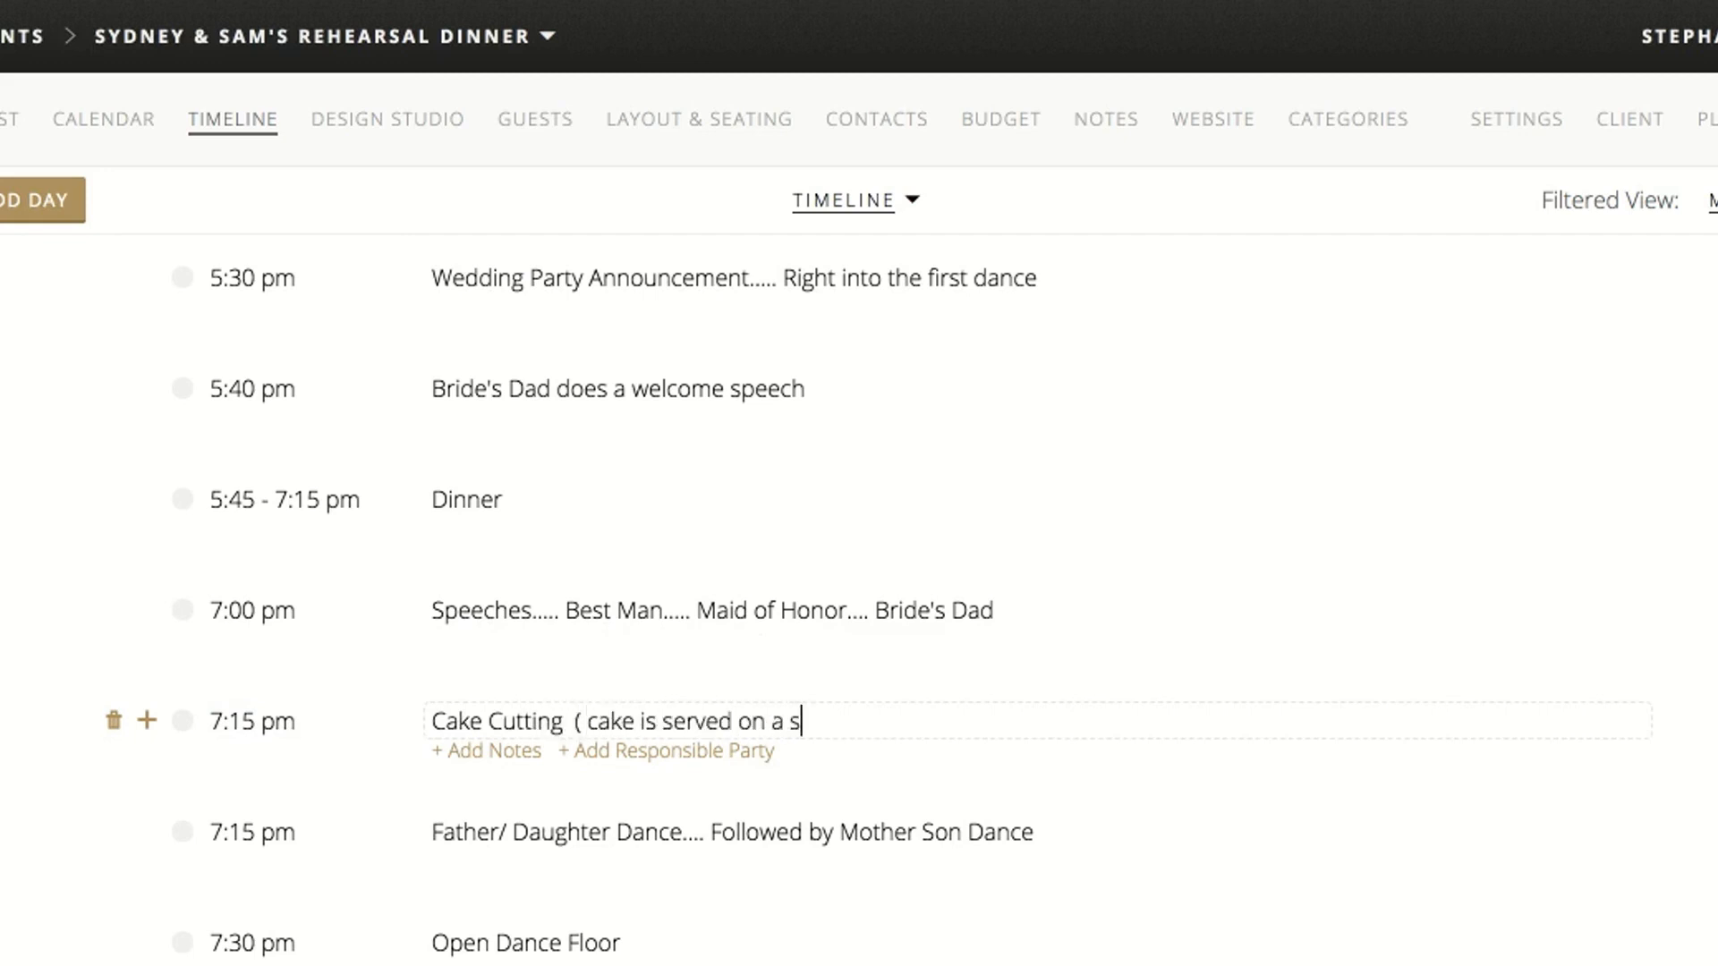
pyautogui.write('dessert table')
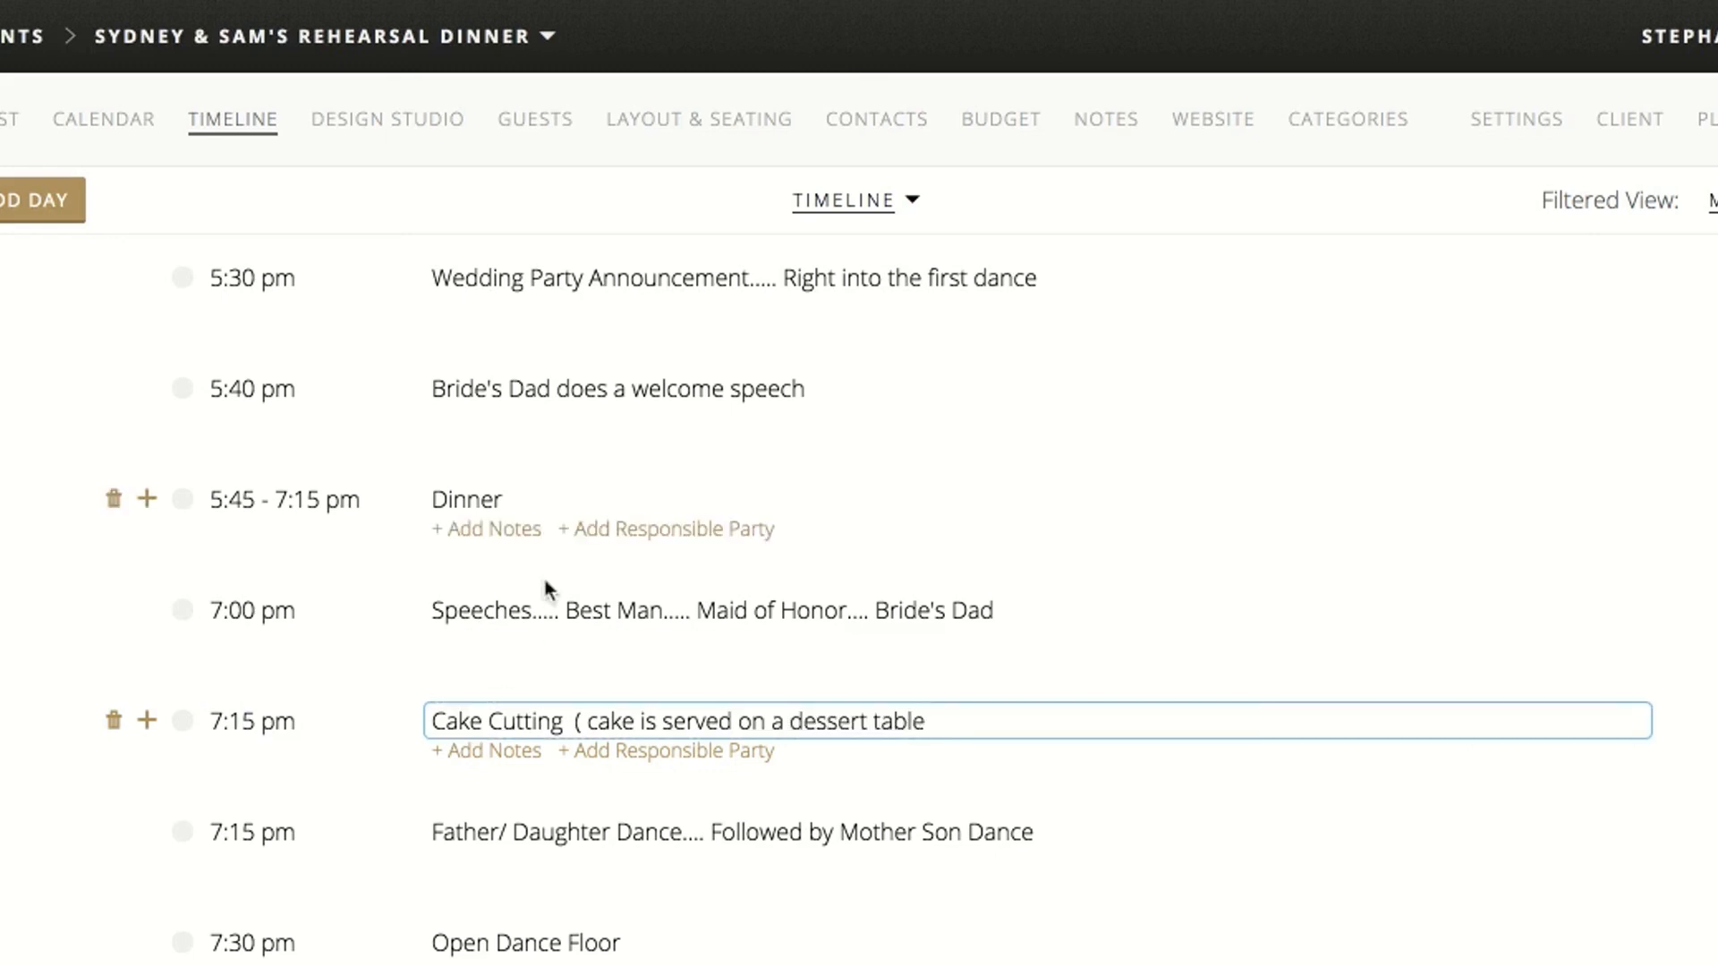
# Change the time of the Father/ Daughter Dance timeline item to 7:25 pm
pyautogui.click(257, 833)
pyautogui.press('BackSpace')
pyautogui.press('BackSpace')
pyautogui.write('2')
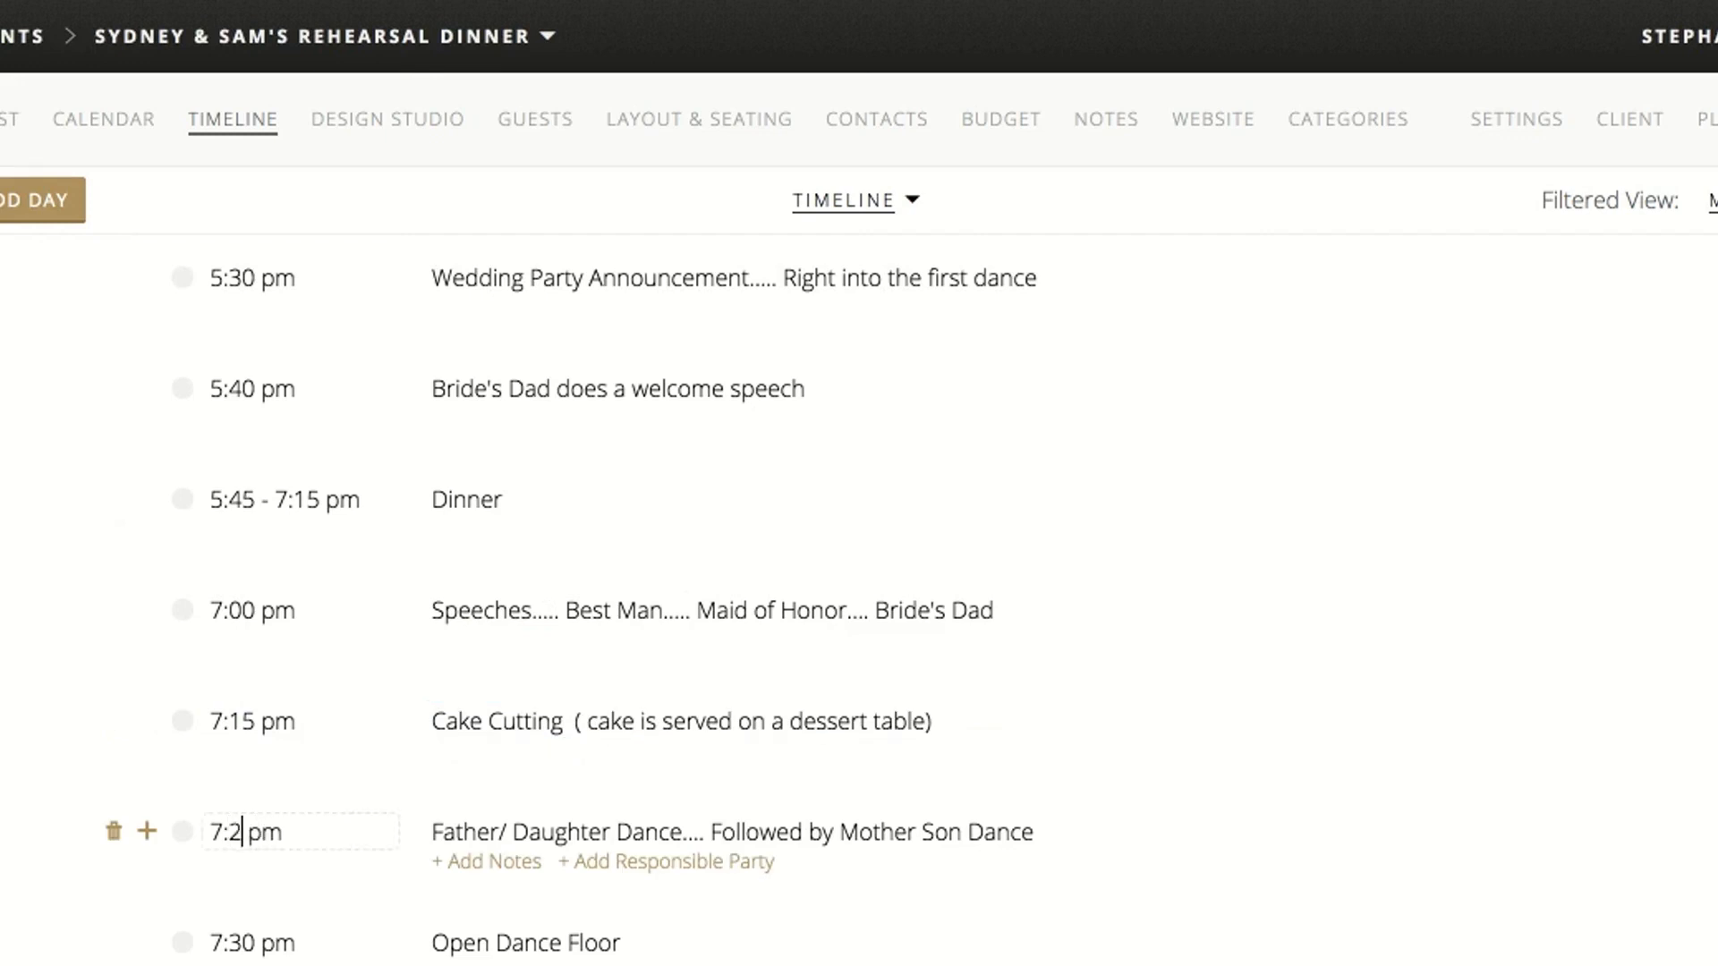
pyautogui.write('5')
# Change the time of the Open Dance Floor timeline item to 7:35 pm
pyautogui.scroll(-3, 314, 846)
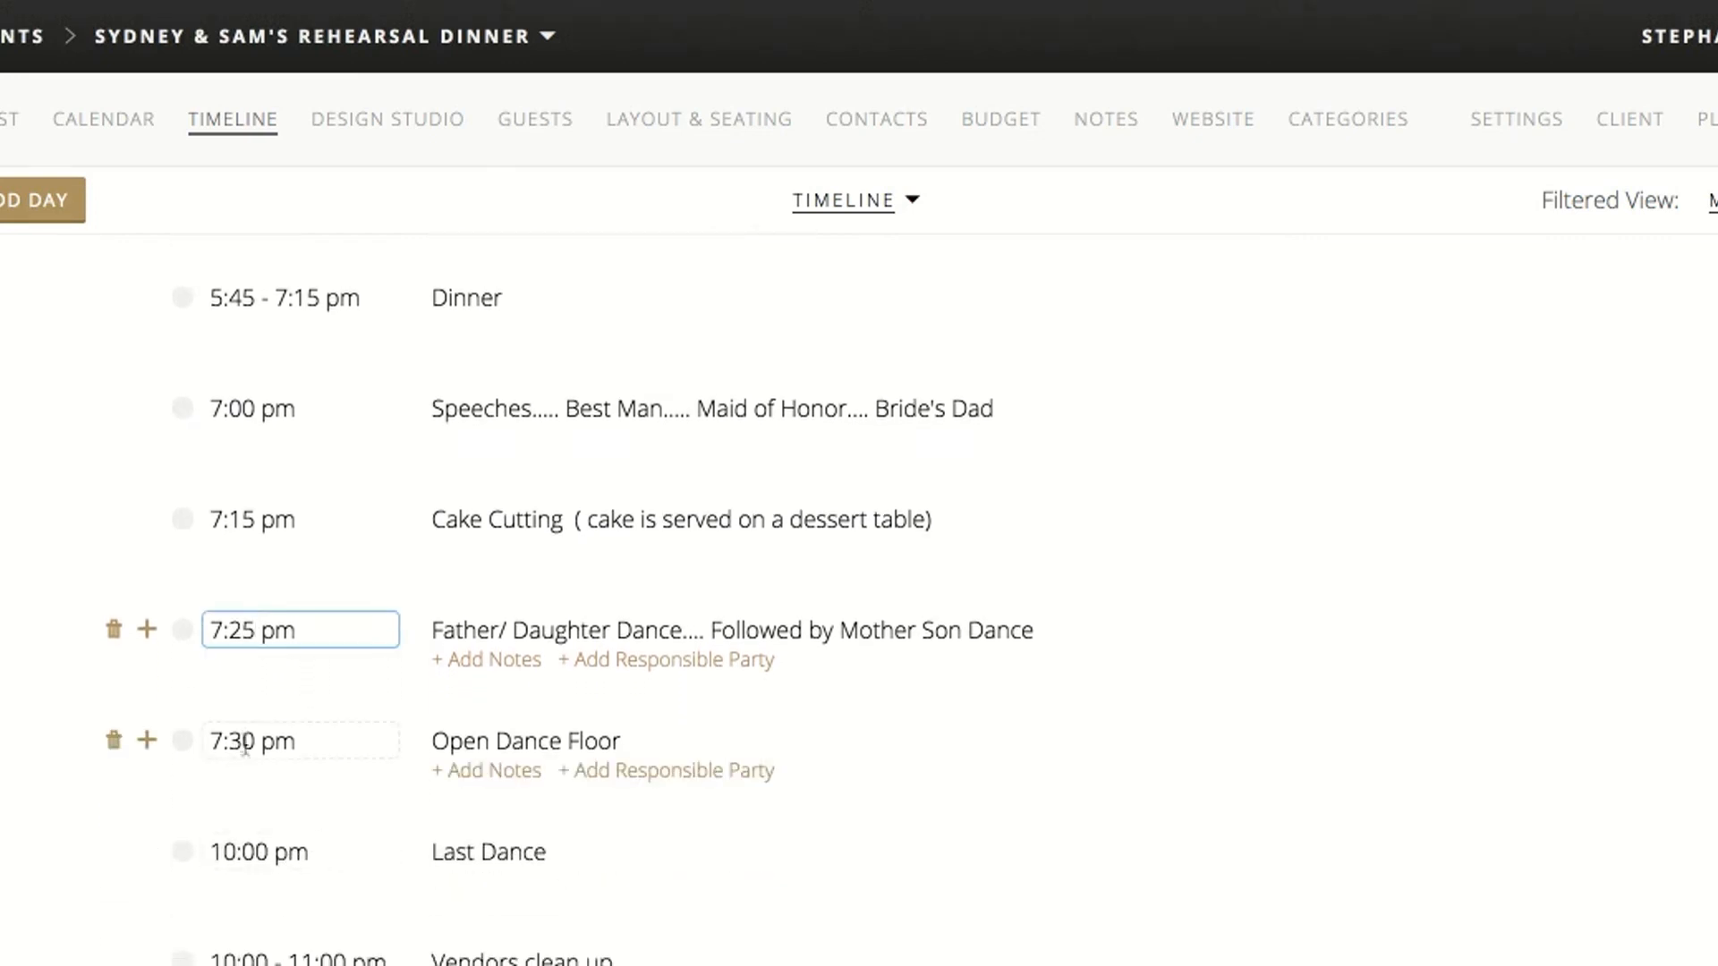
pyautogui.click(252, 742)
pyautogui.press('BackSpace')
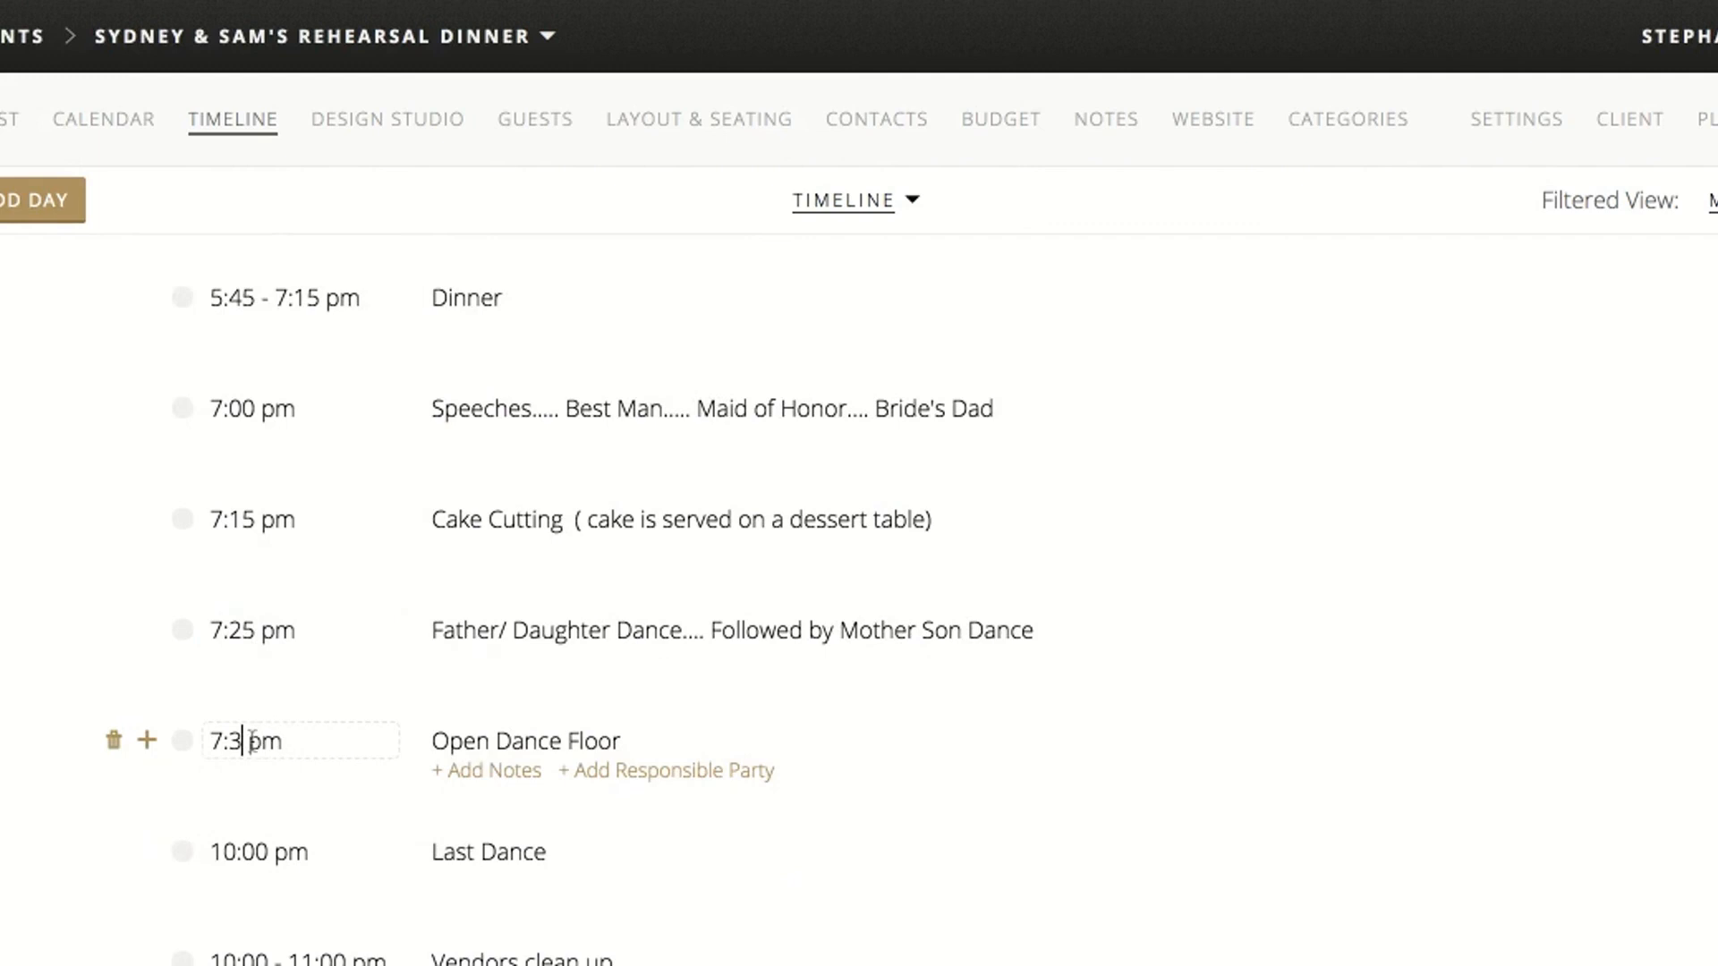
pyautogui.write('5')
pyautogui.click(68, 689)
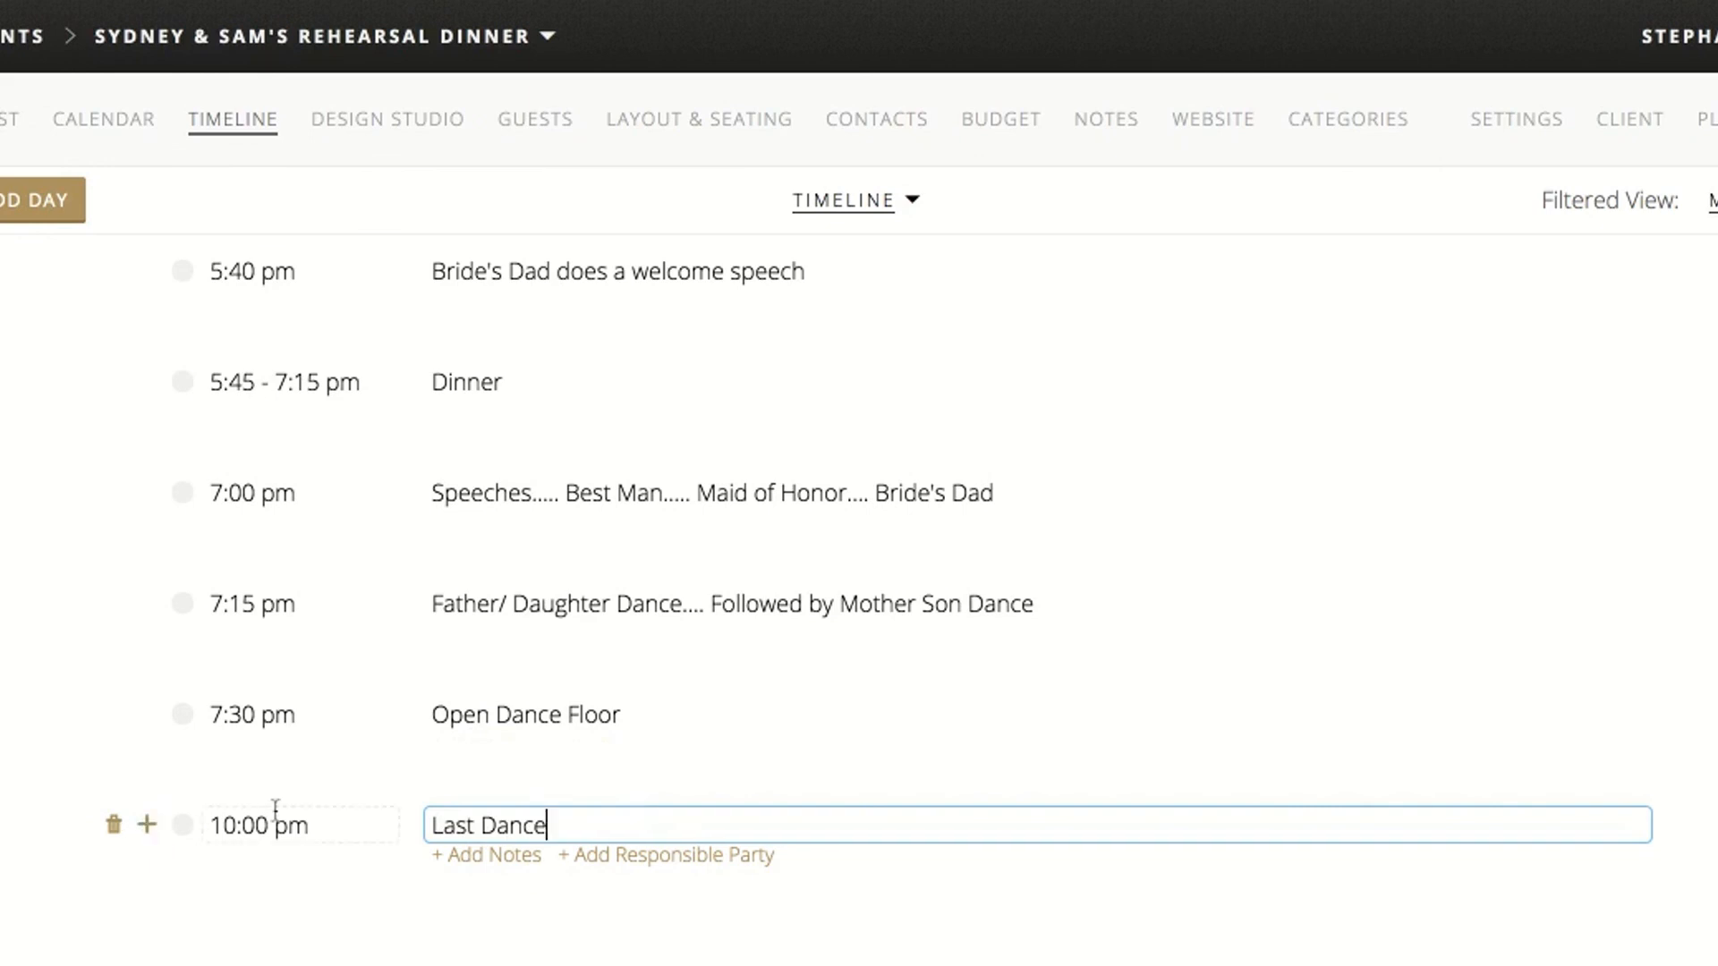
# Add a 10:05 pm timeline item after Last Dance titled "Sparkler Sendoff"
pyautogui.press('Return')
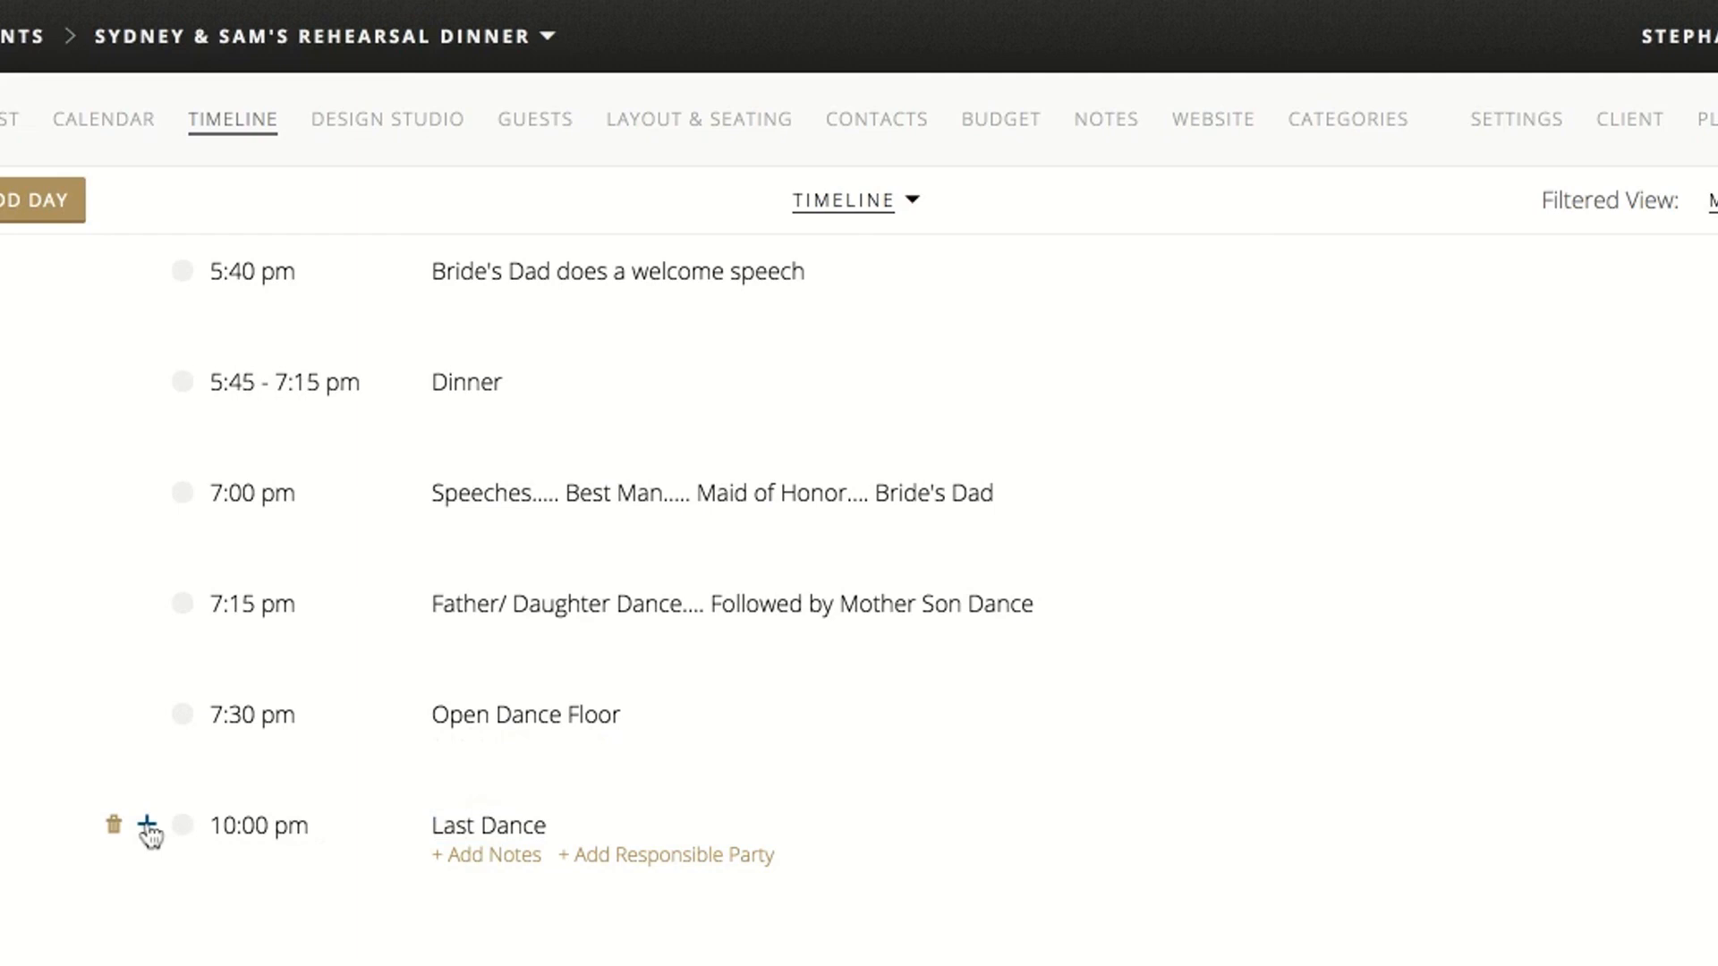
pyautogui.click(147, 825)
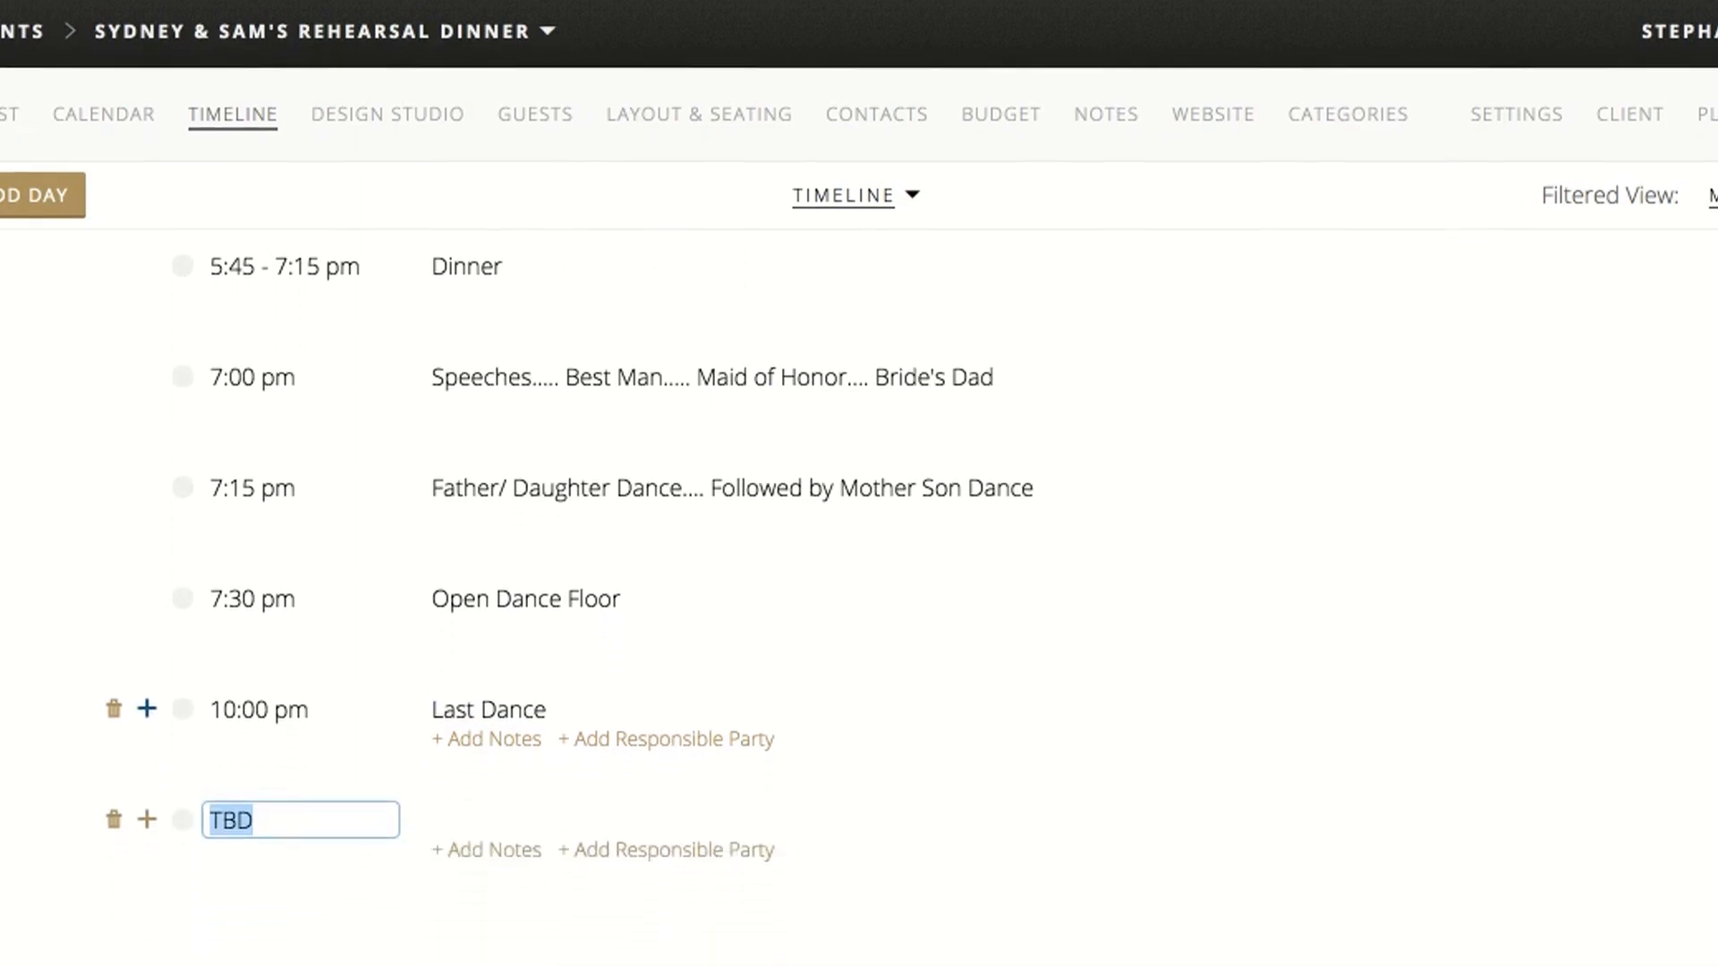
pyautogui.write('10:')
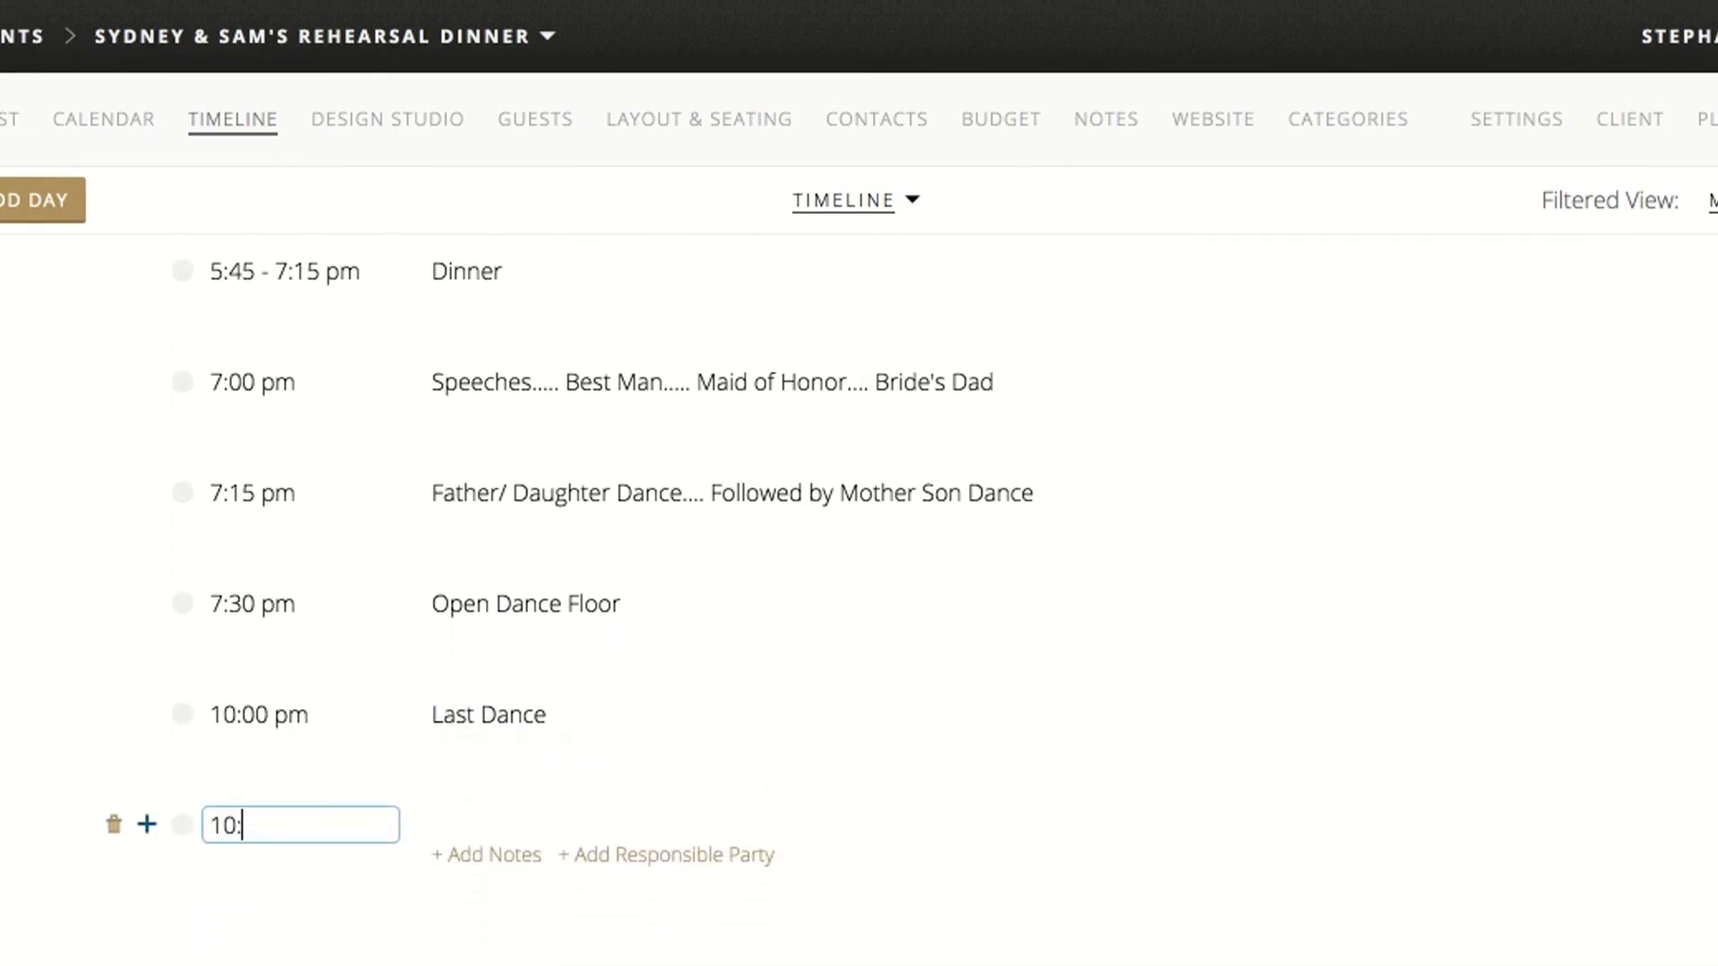
pyautogui.write('05pm')
pyautogui.click(497, 822)
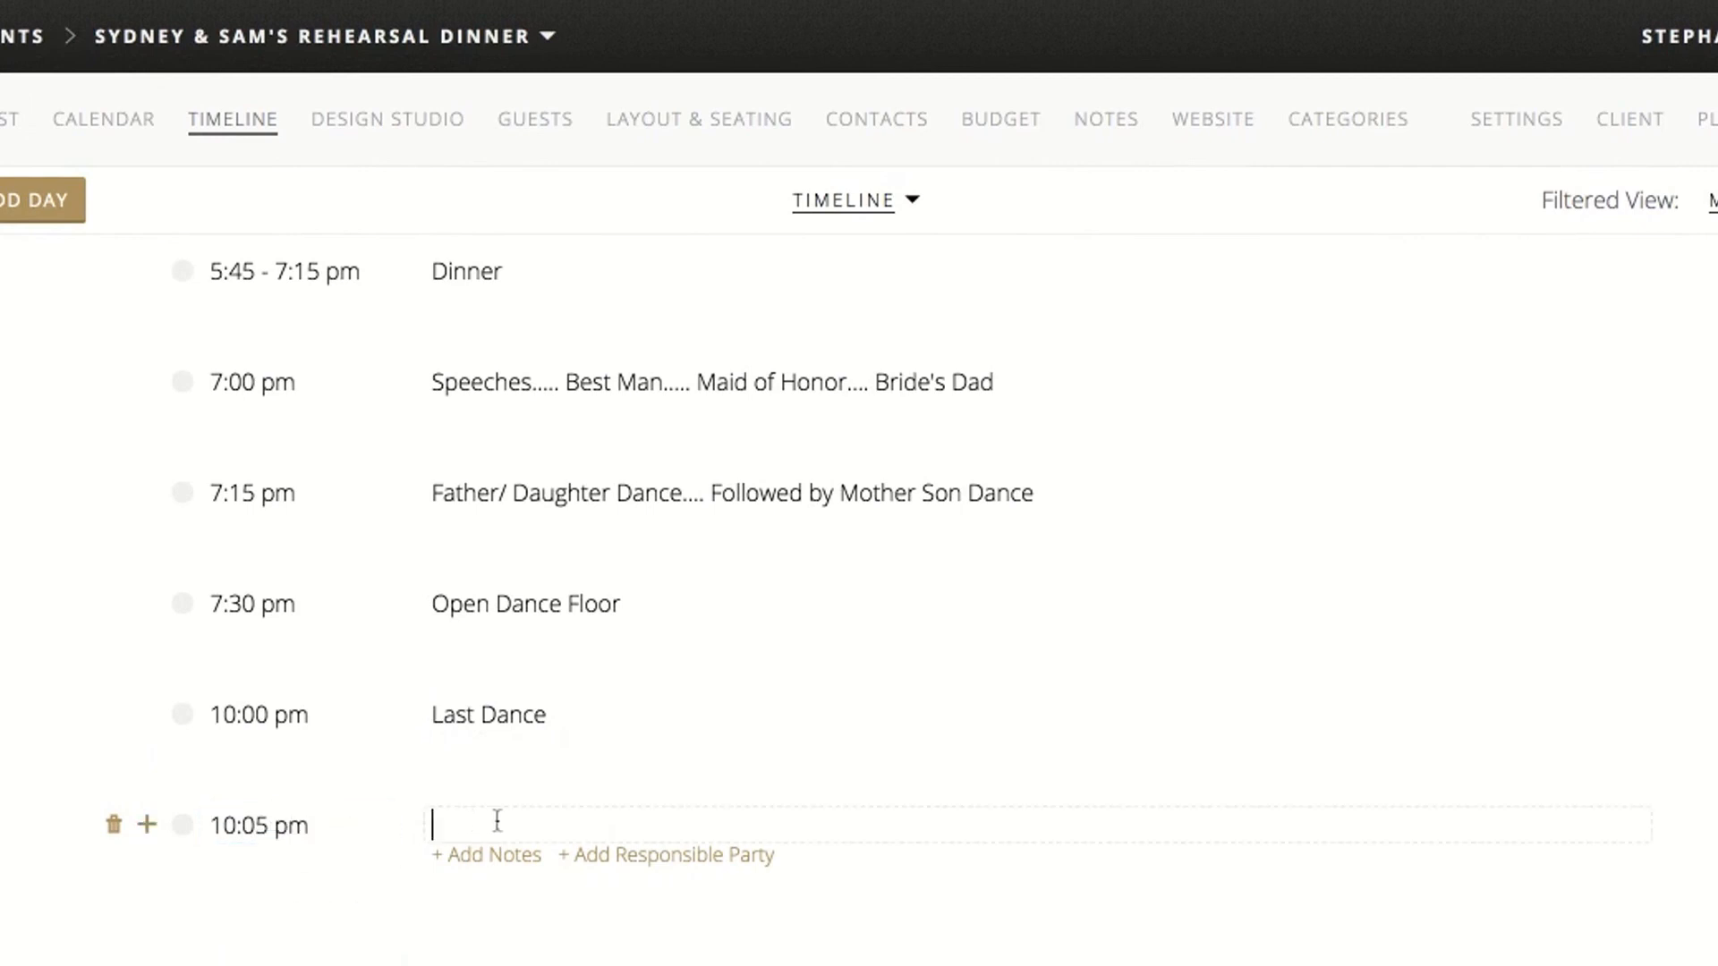
pyautogui.write('Sparkler Sendoff')
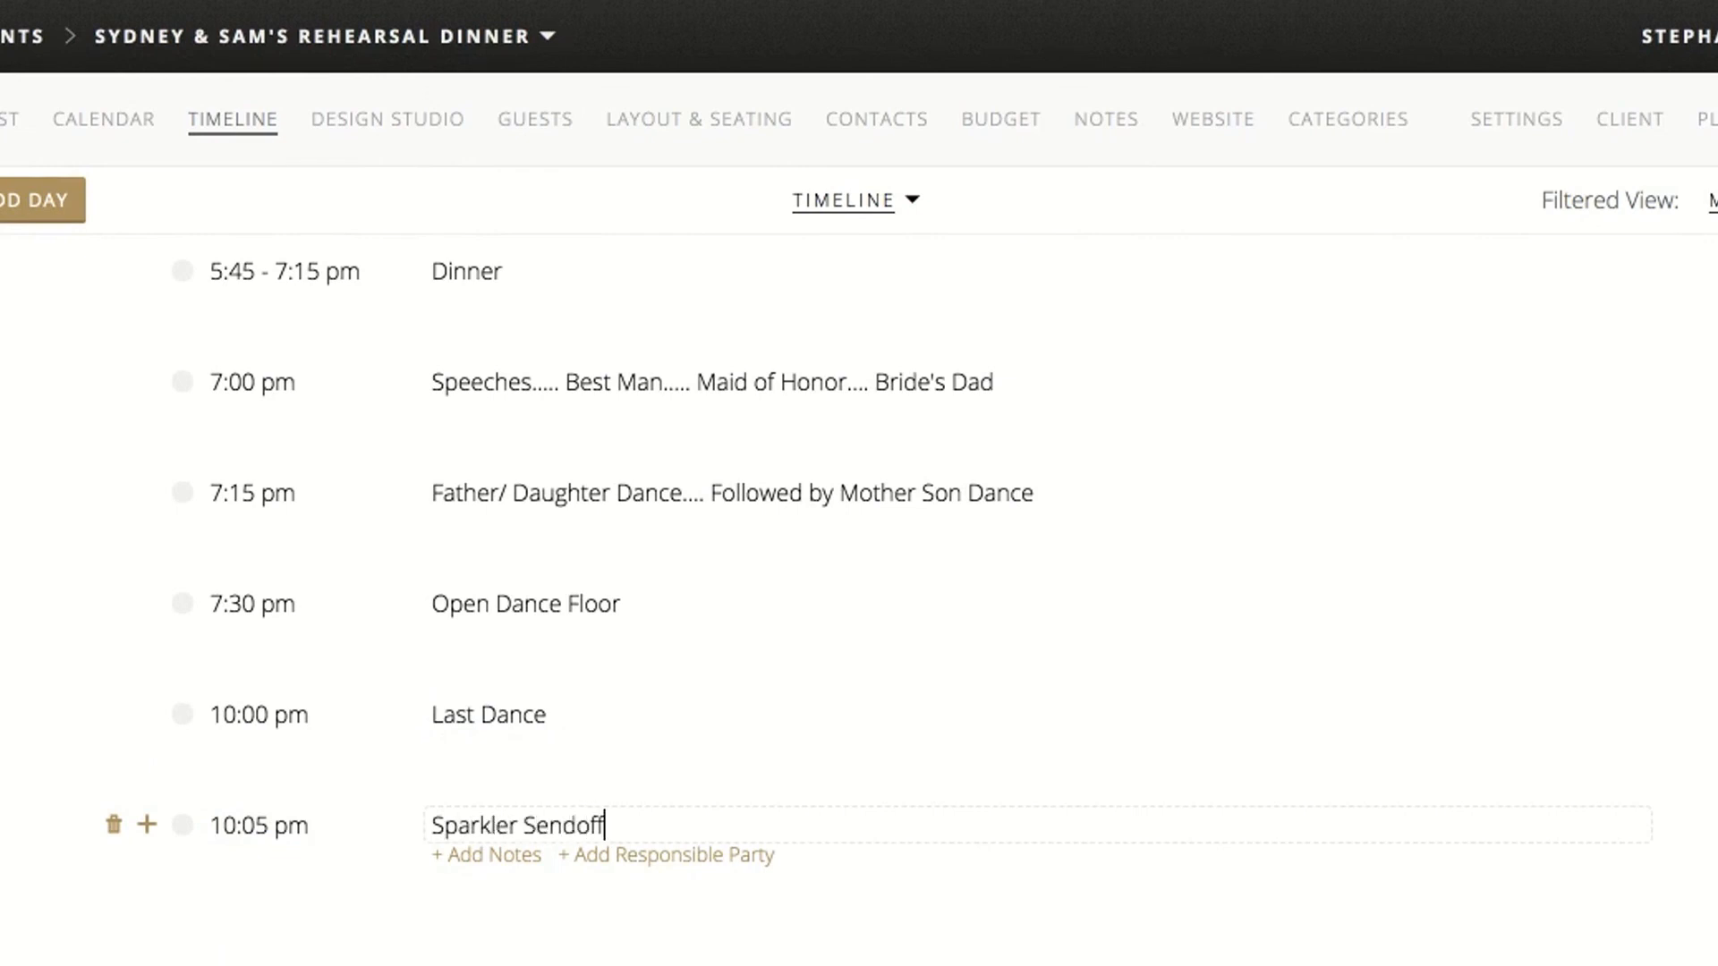
pyautogui.press('Return')
# Add a 10:30 pm timeline item after Sparkler Sendoff titled "Photographers and videographers leave"
pyautogui.click(147, 825)
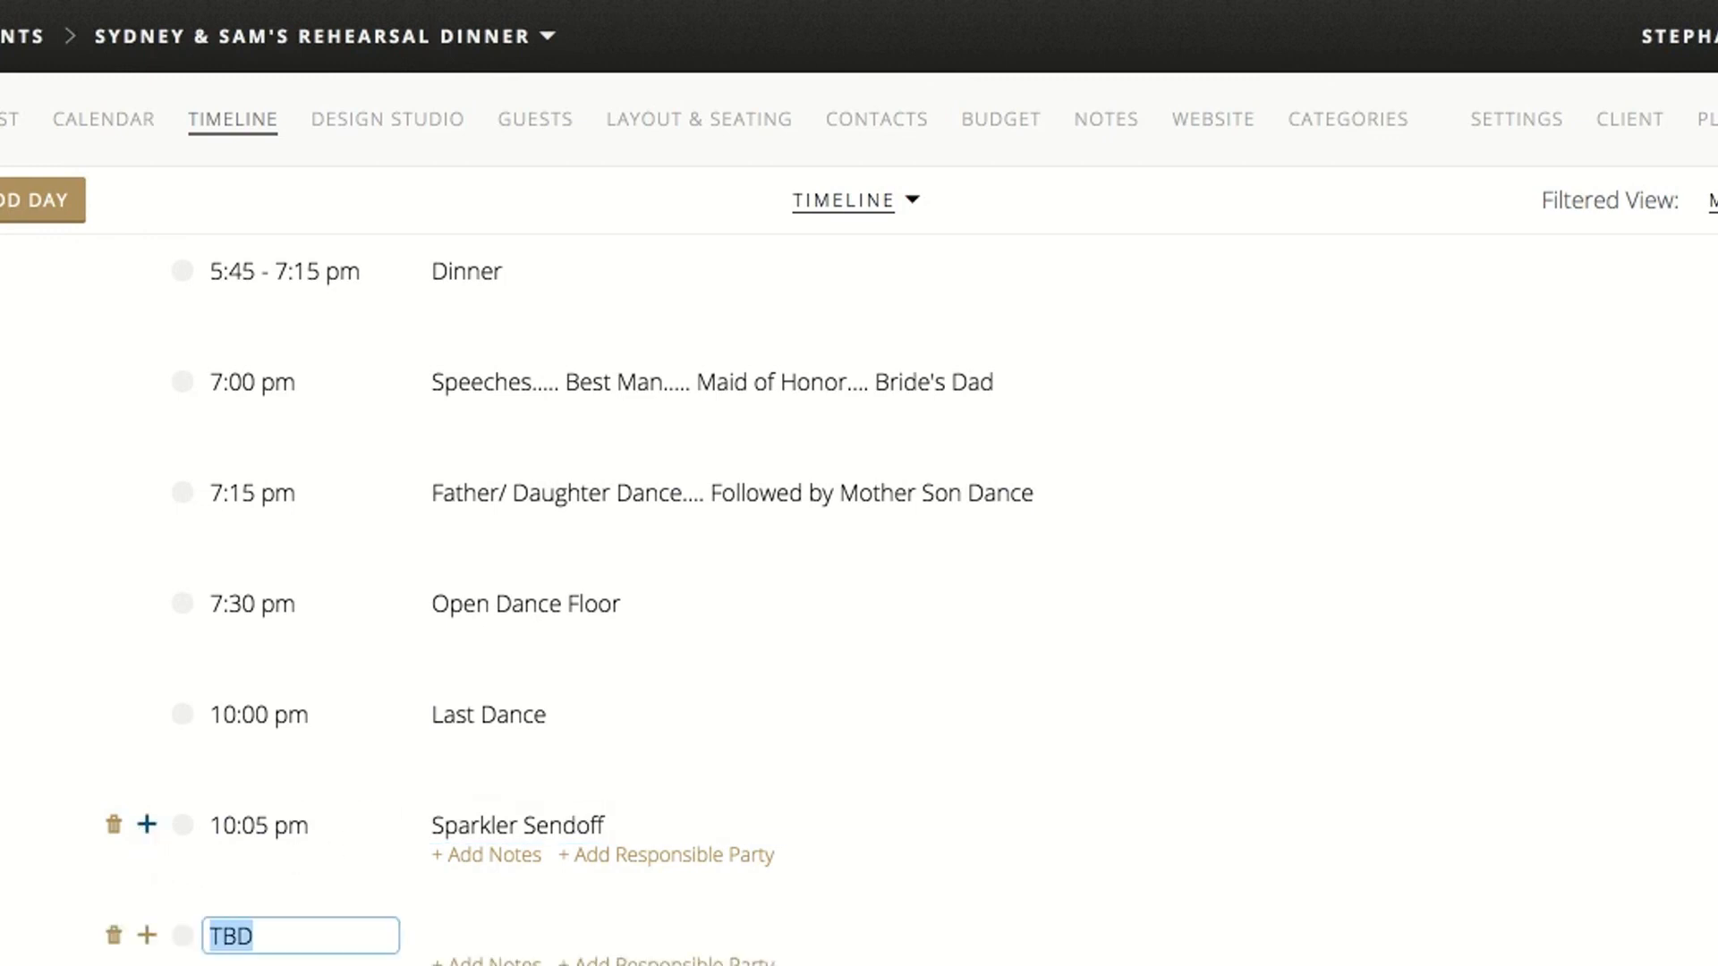
pyautogui.write('10:')
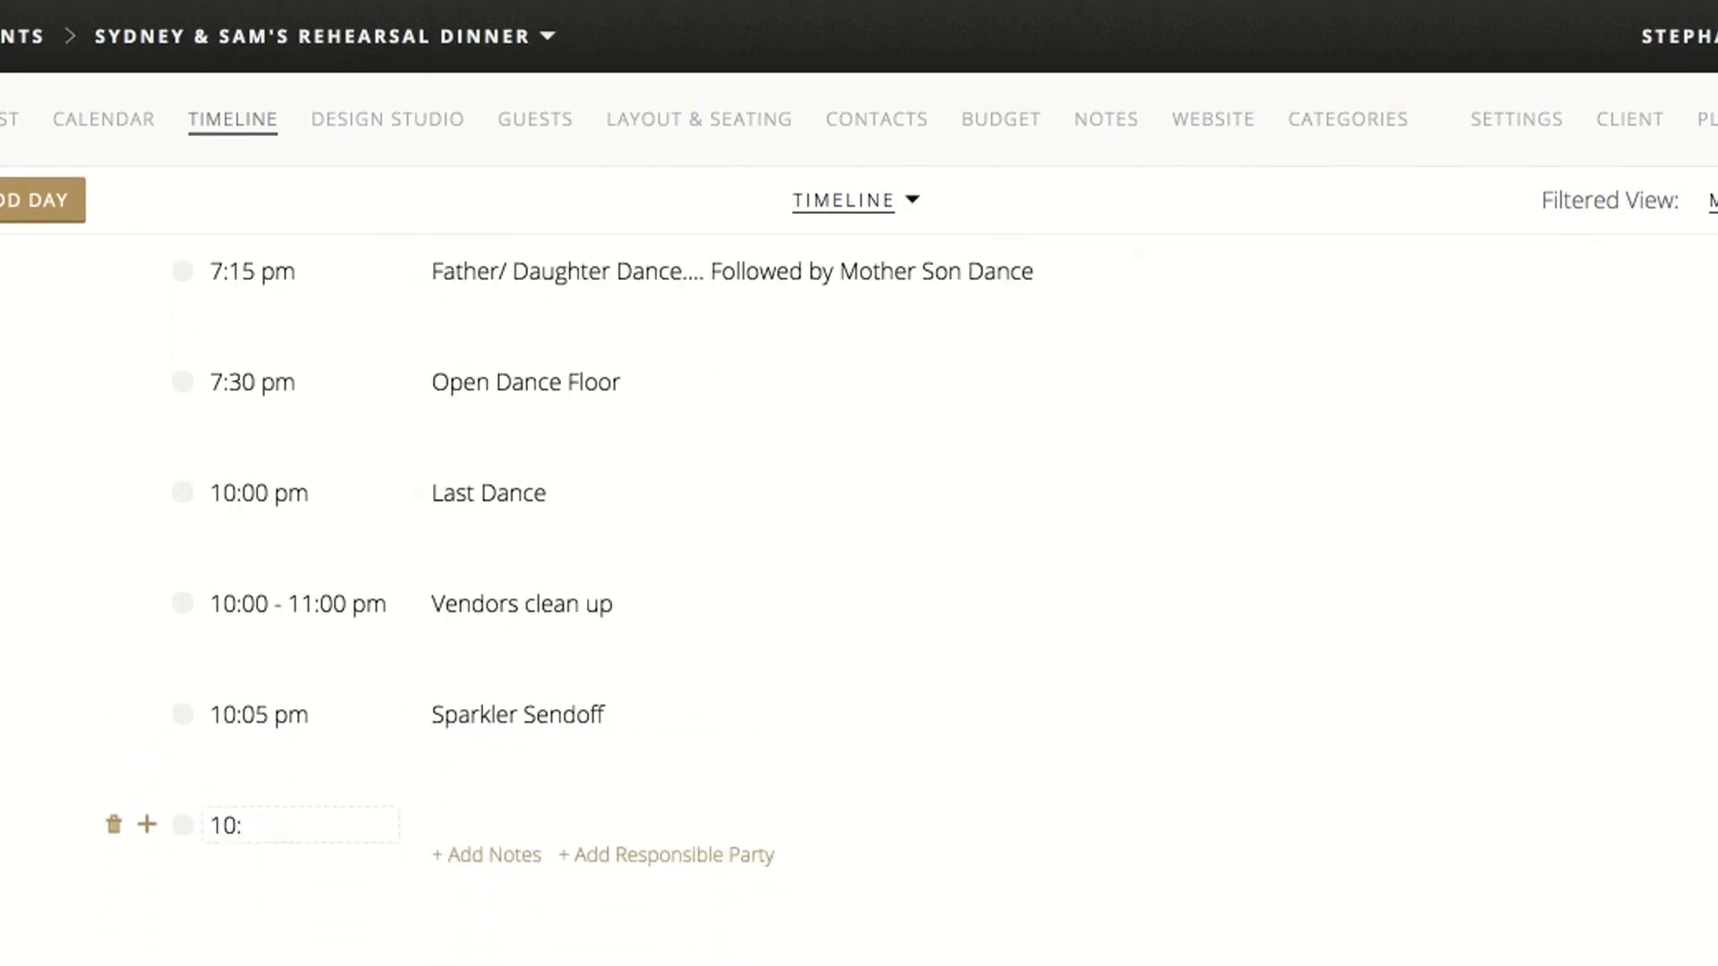
pyautogui.write('20')
pyautogui.write('30pm')
pyautogui.click(506, 819)
pyautogui.write('Photographers')
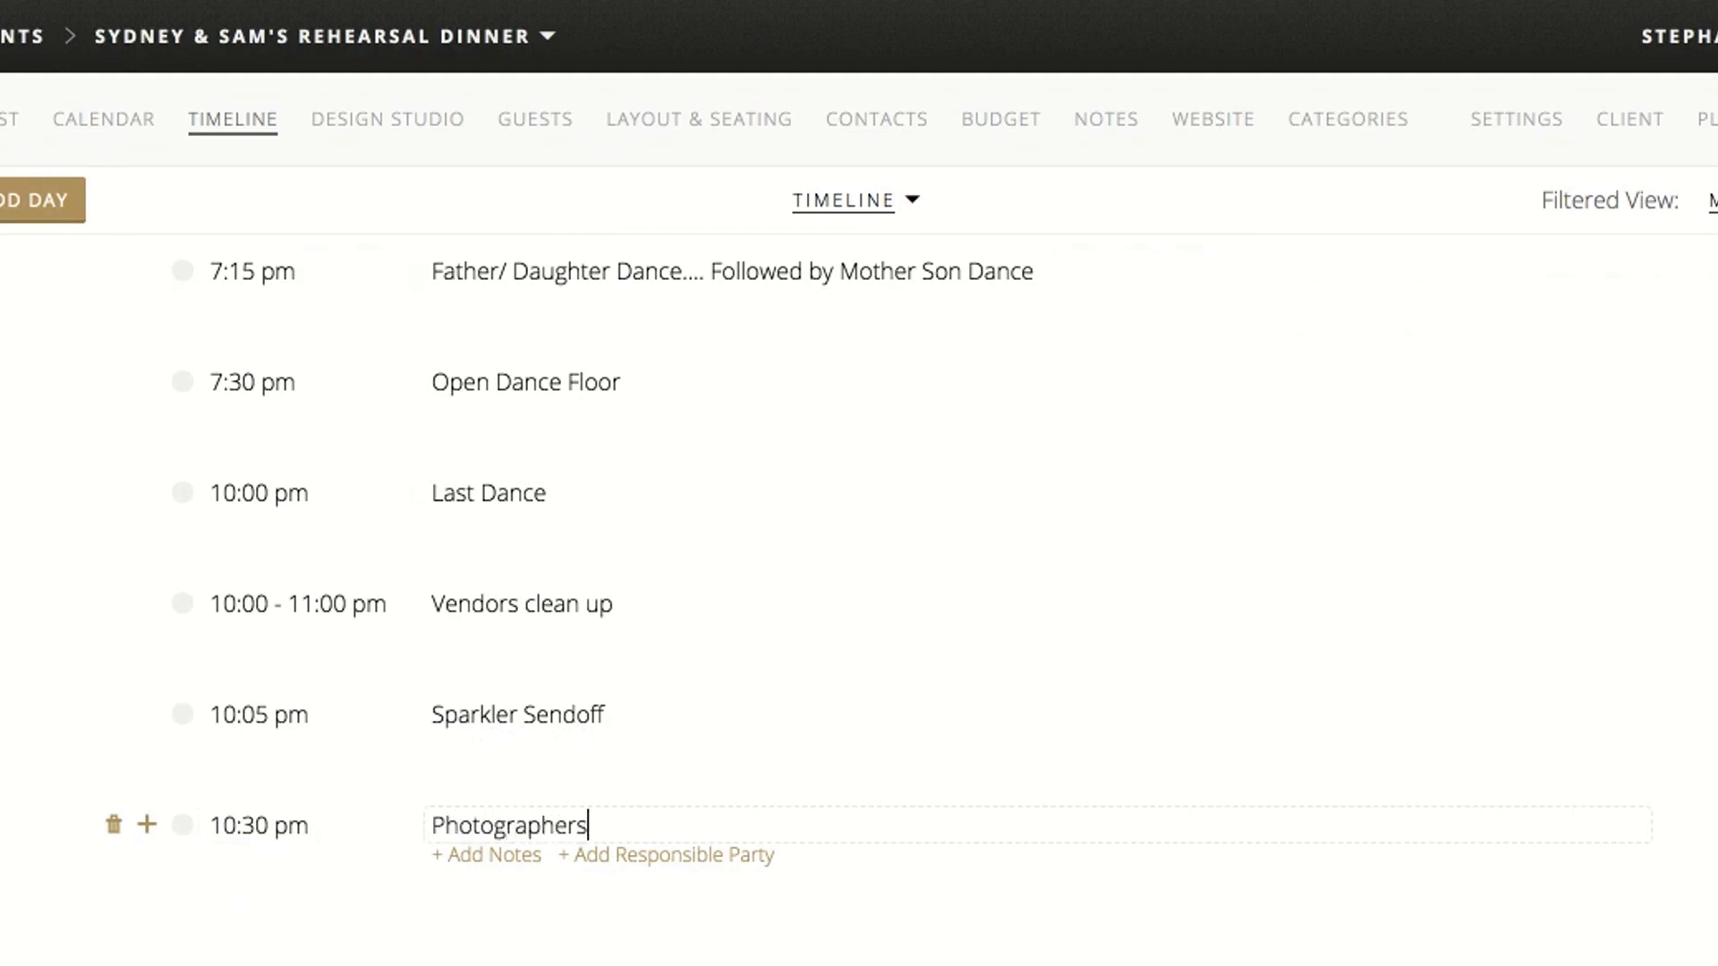
pyautogui.write(' and videographers leave')
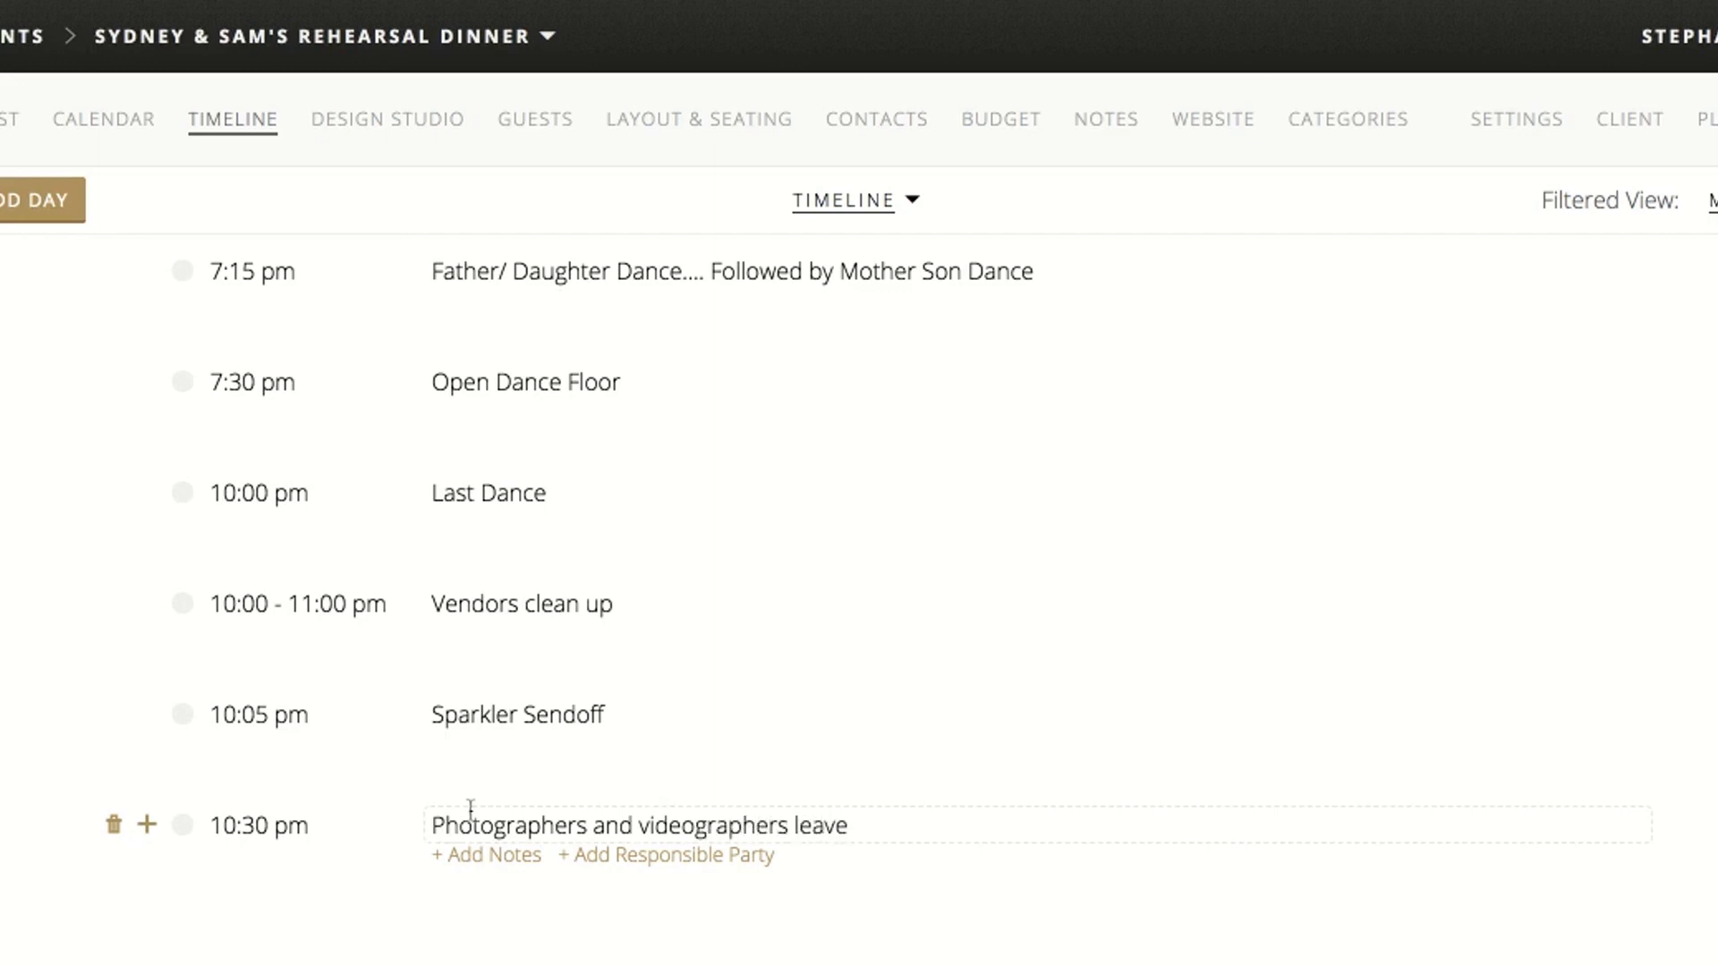
pyautogui.click(13, 736)
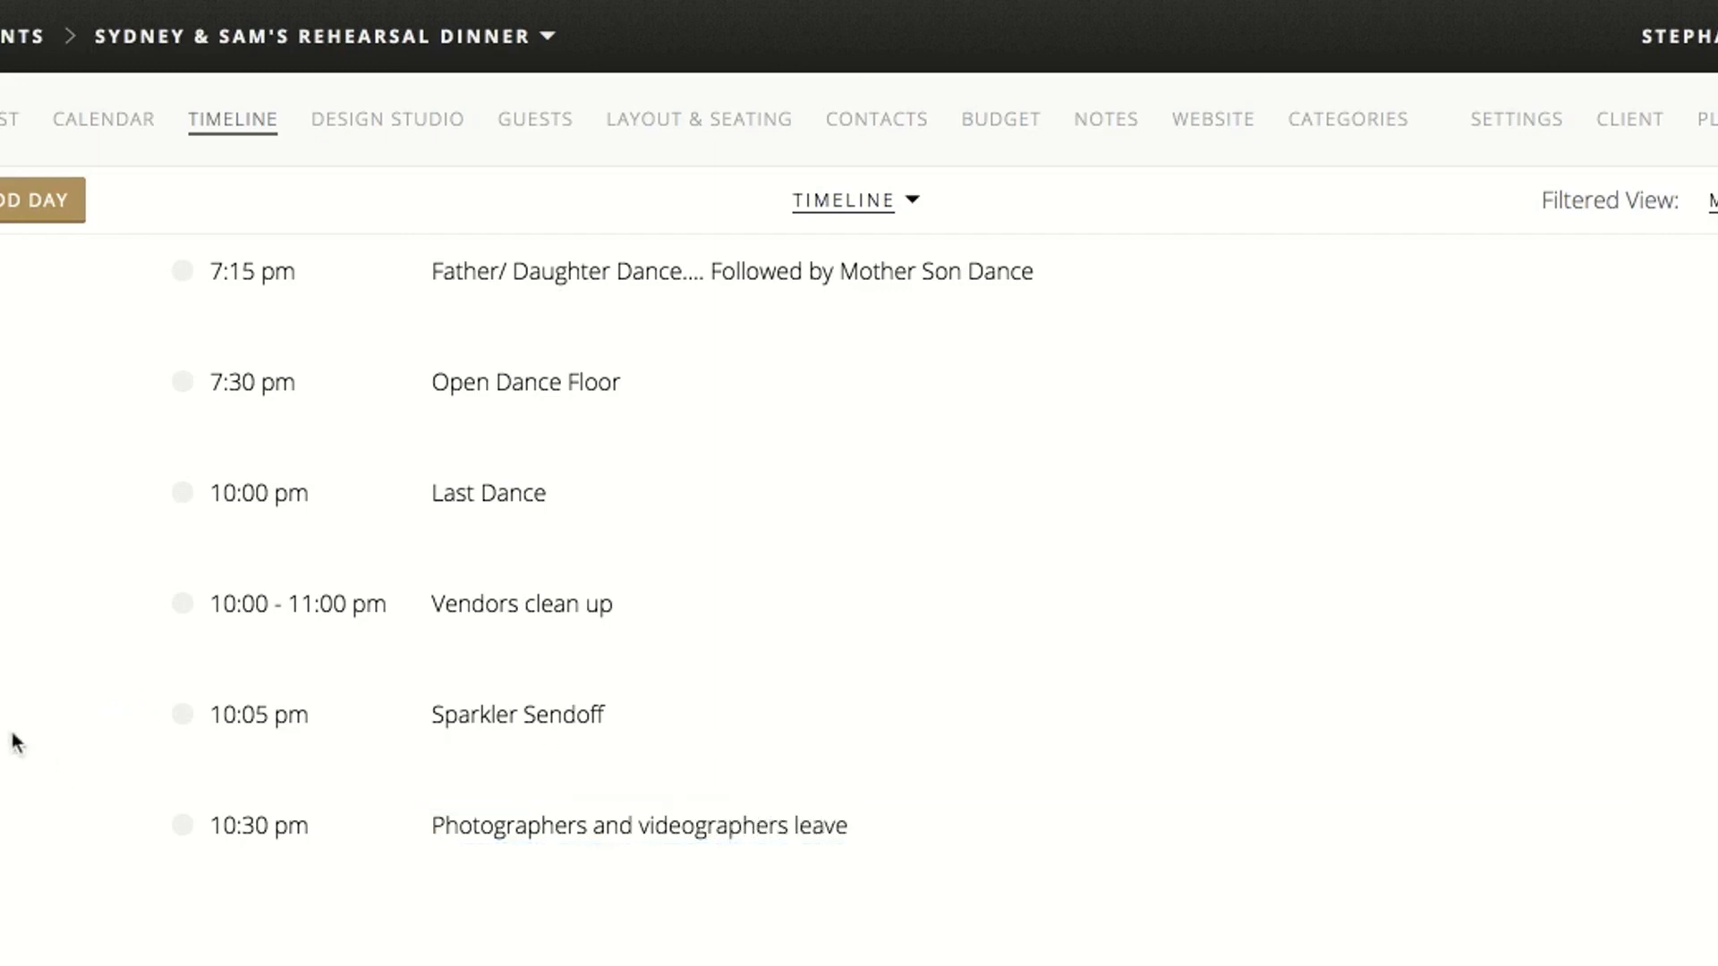
pyautogui.scroll(5, 741, 631)
pyautogui.scroll(10, 743, 634)
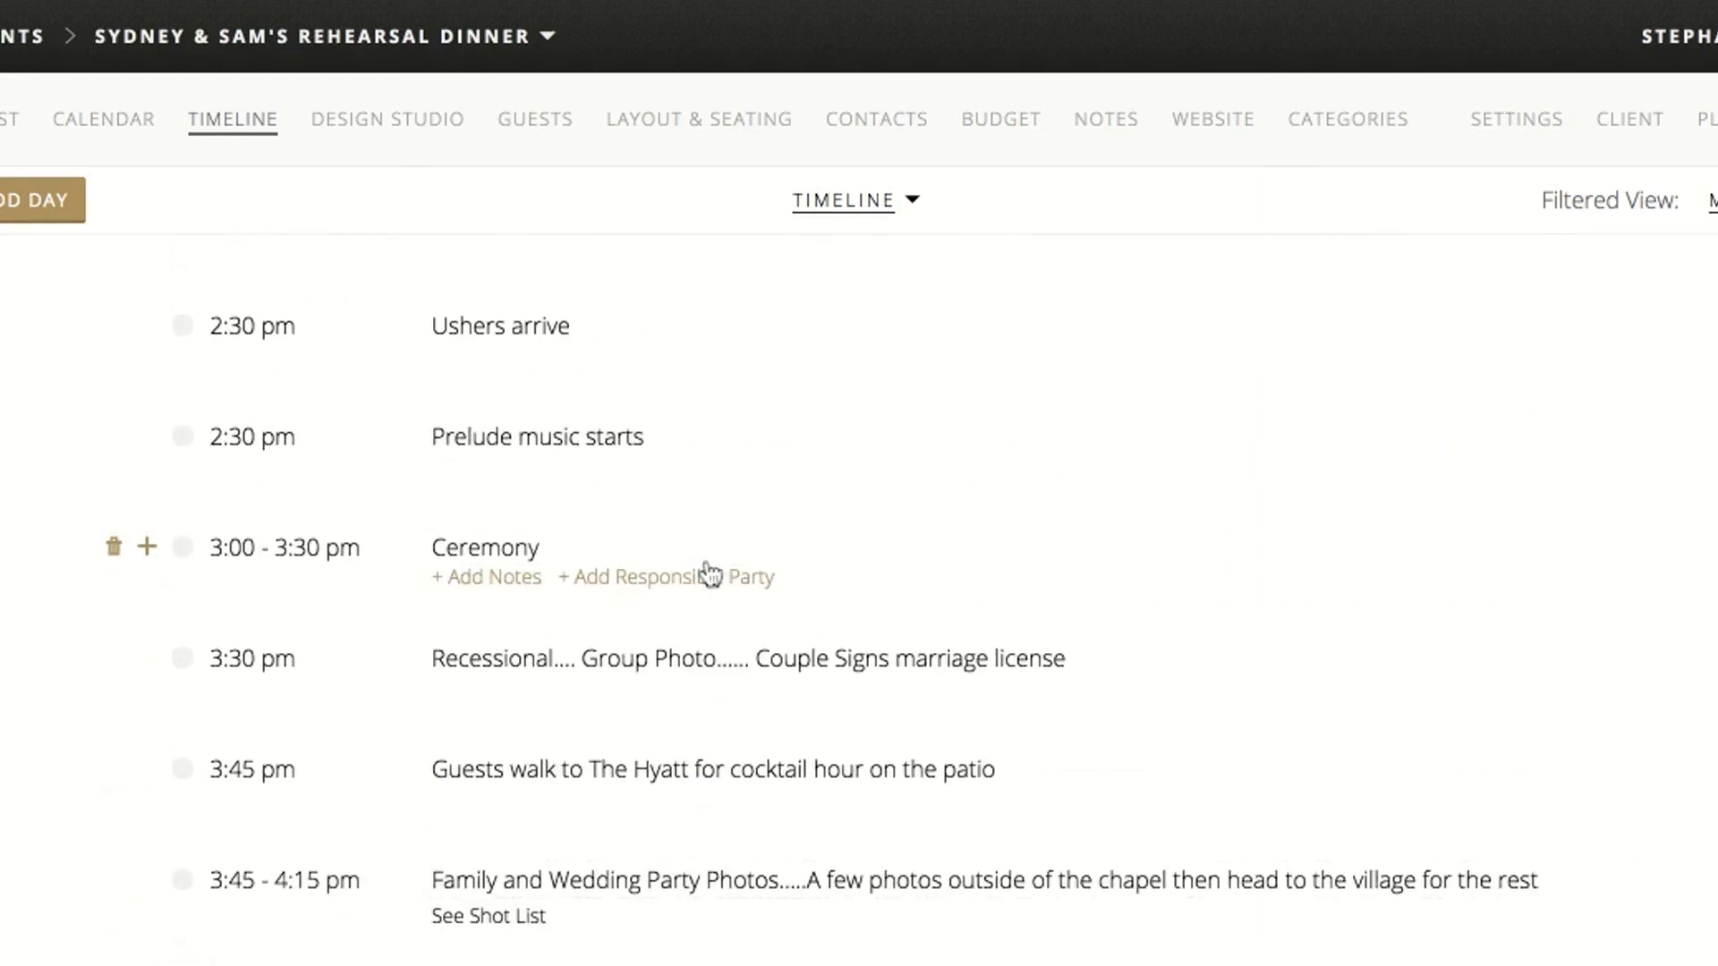
pyautogui.scroll(8, 709, 555)
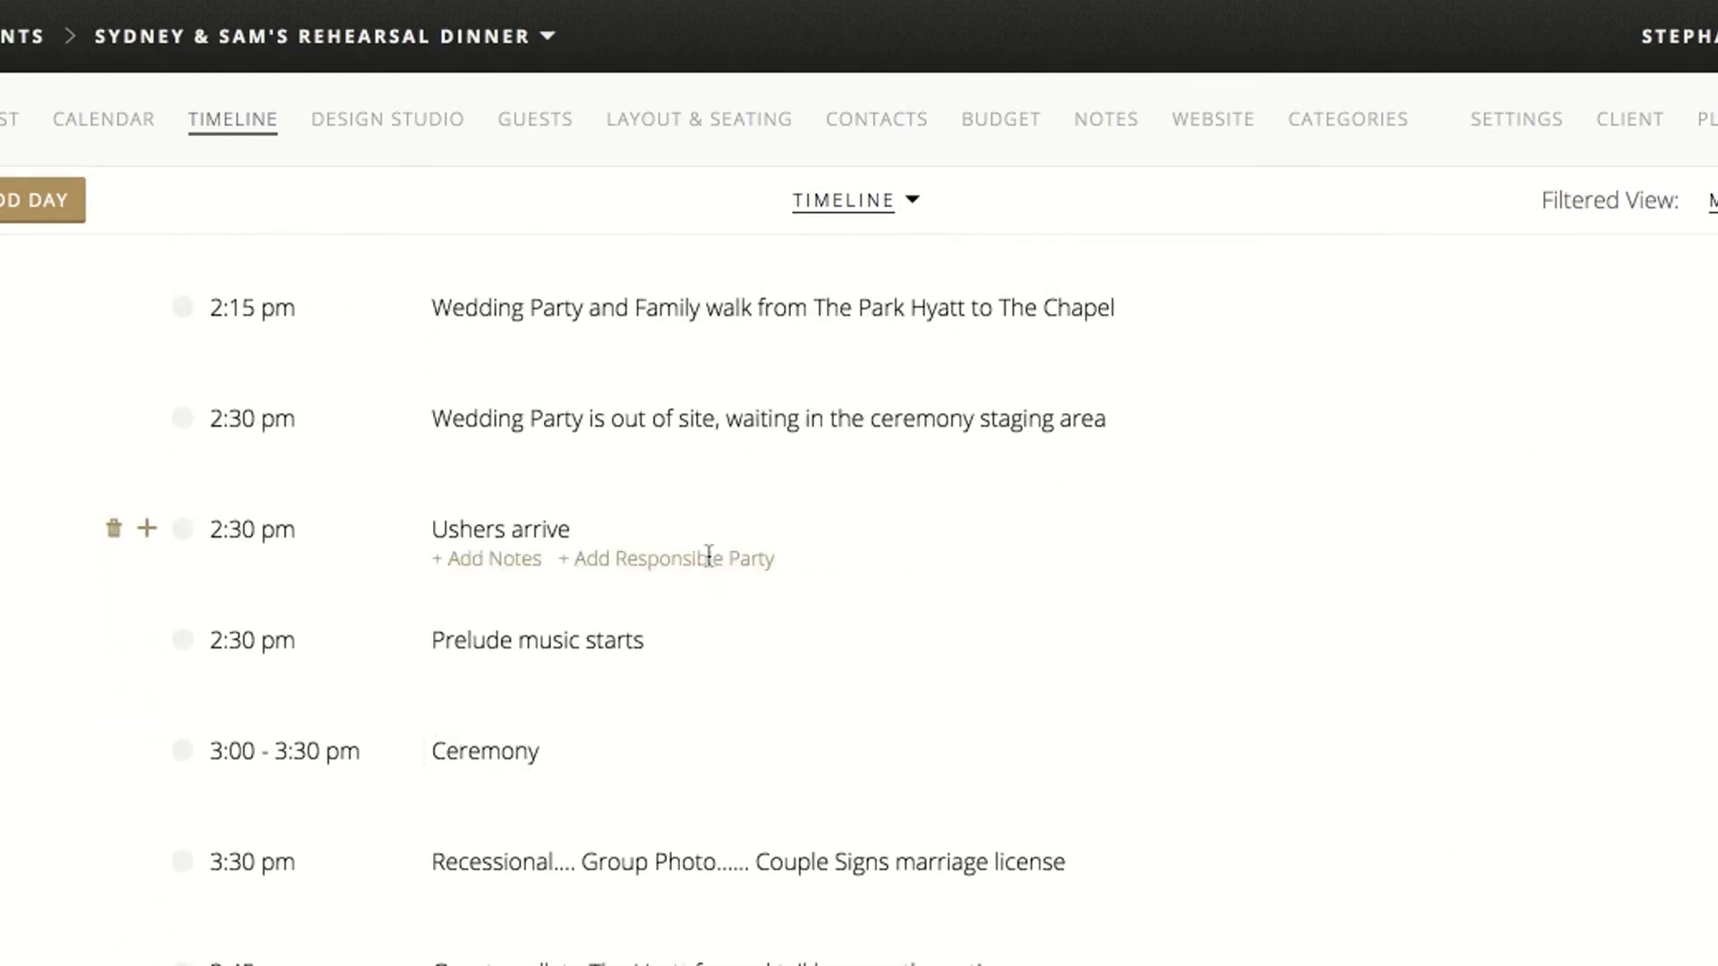
pyautogui.scroll(10, 707, 769)
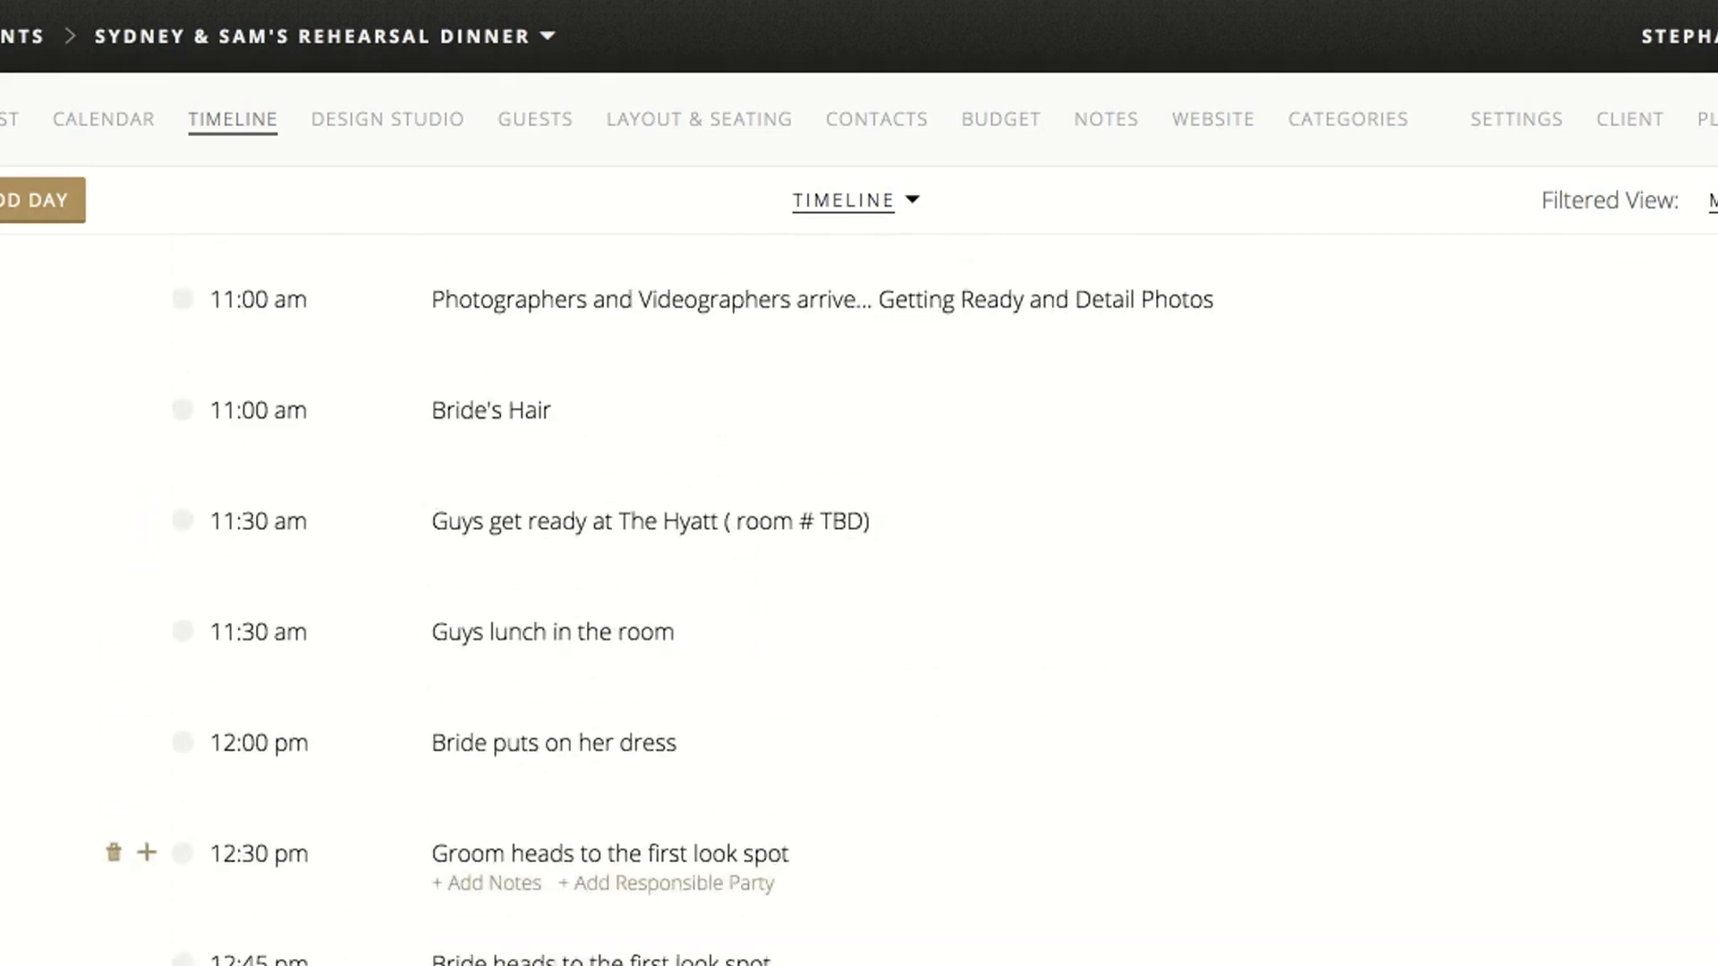